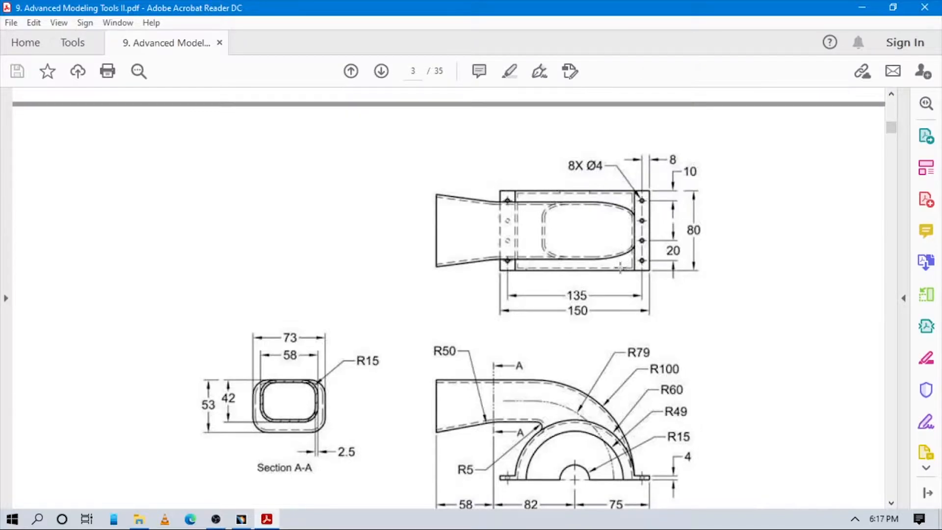
Step: View the Upper Housing drawing, switch to CATIA and start a new part in the Part Design workbench
scroll(621, 267, "down", 3)
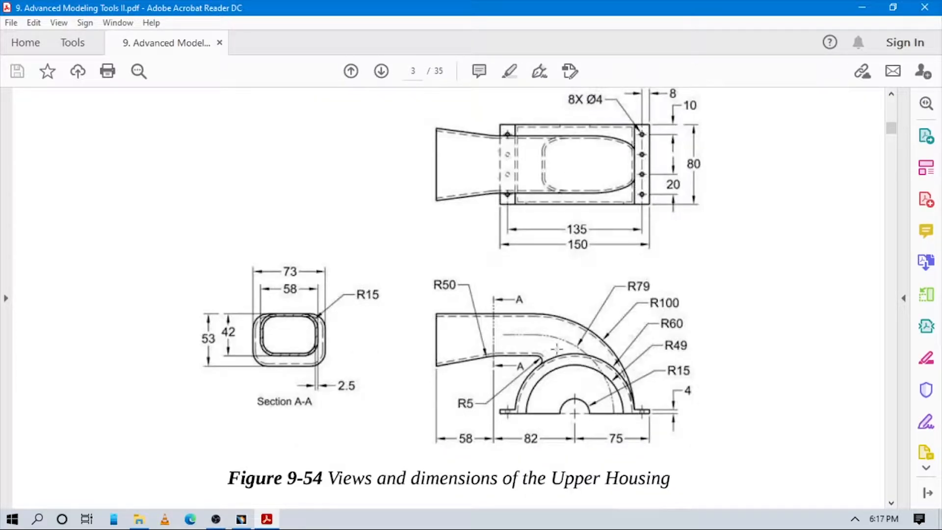
left_click(241, 519)
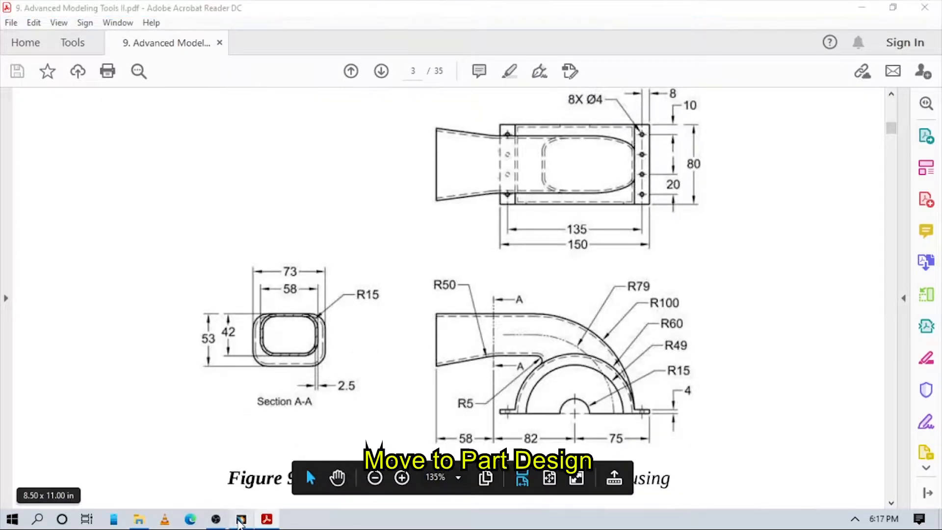
left_click(14, 26)
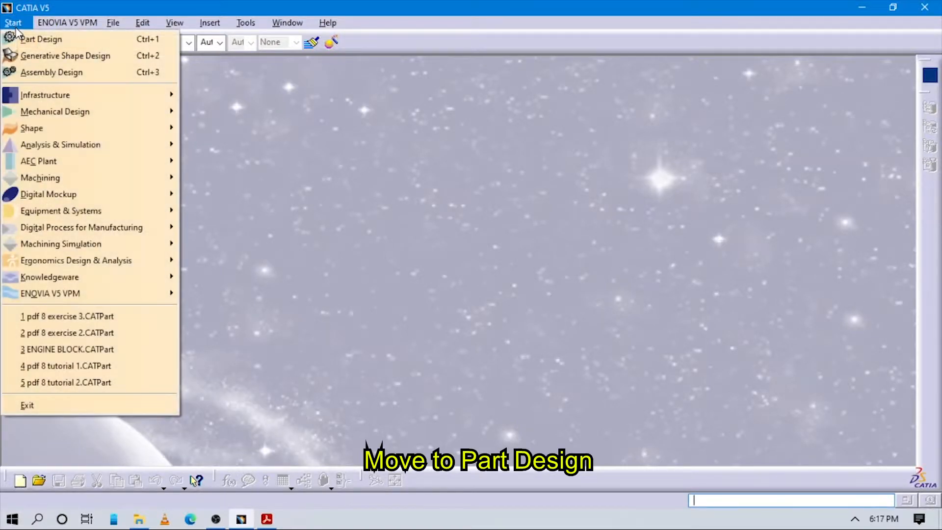
mouse_move(63, 109)
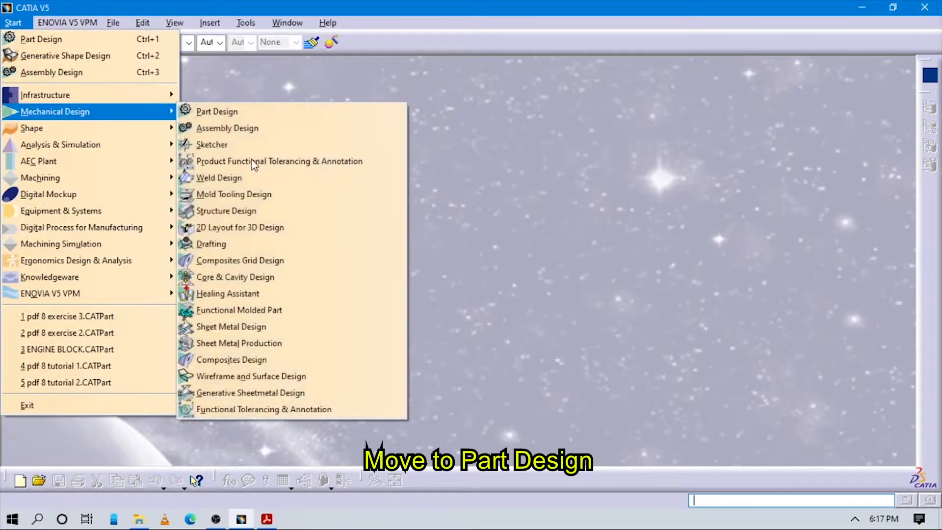
left_click(211, 111)
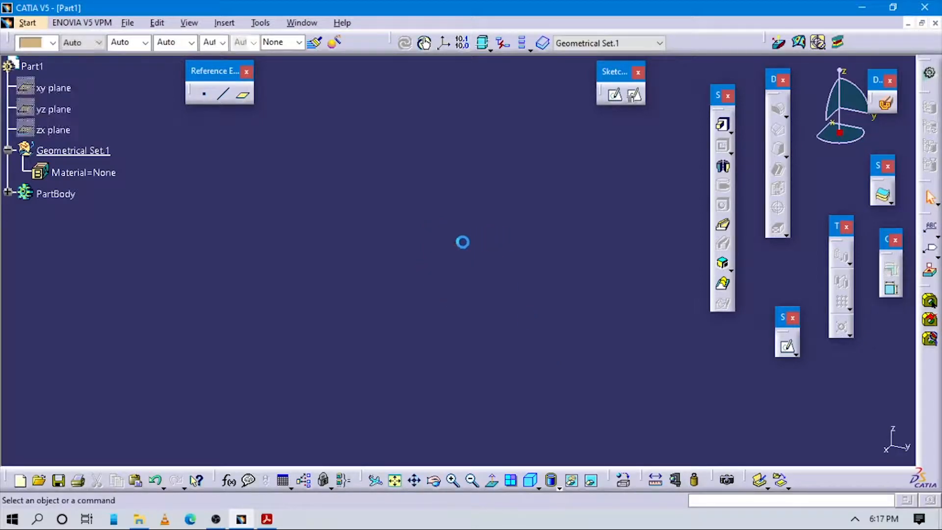
Step: Create a reference point by coordinates at X 0 mm, Y 0 mm, Z 0 mm, relative to the default origin
left_click(204, 95)
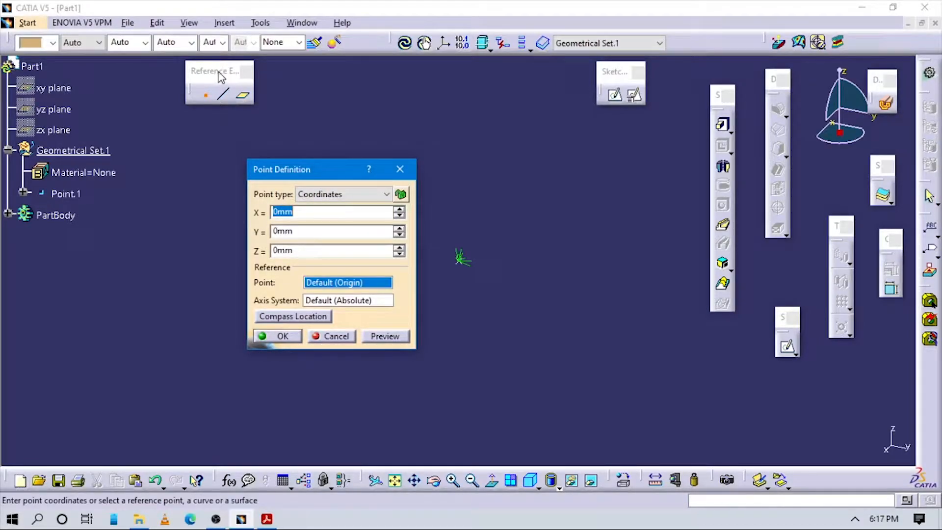
left_click(321, 195)
left_click(324, 198)
left_click(326, 195)
left_click(328, 195)
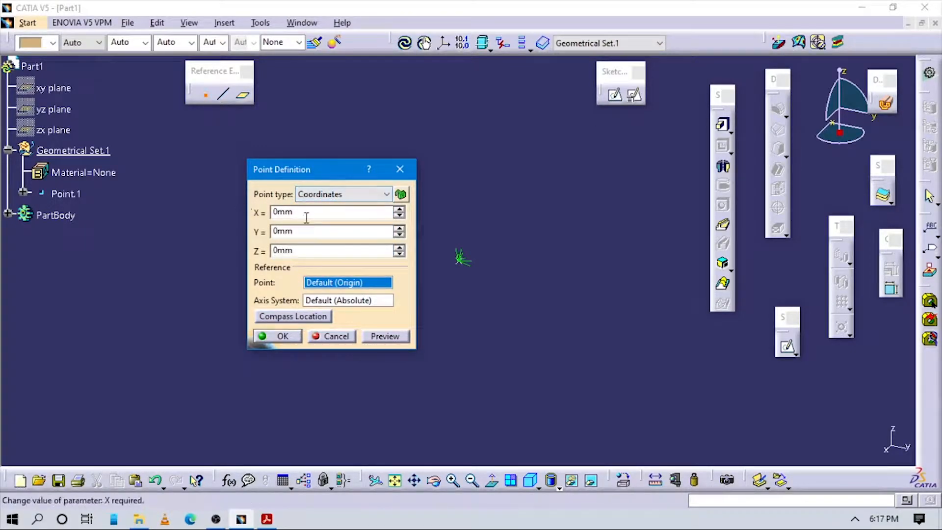
double_click(313, 211)
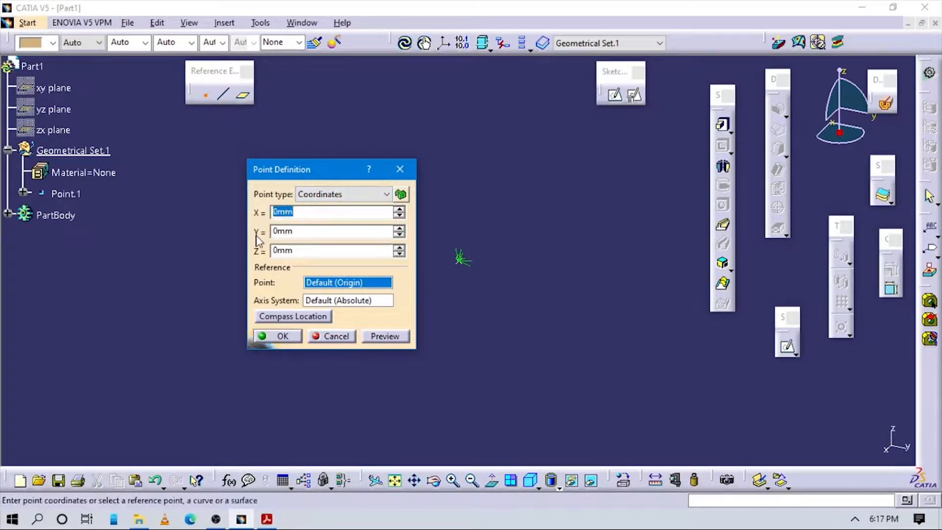
double_click(300, 231)
double_click(306, 250)
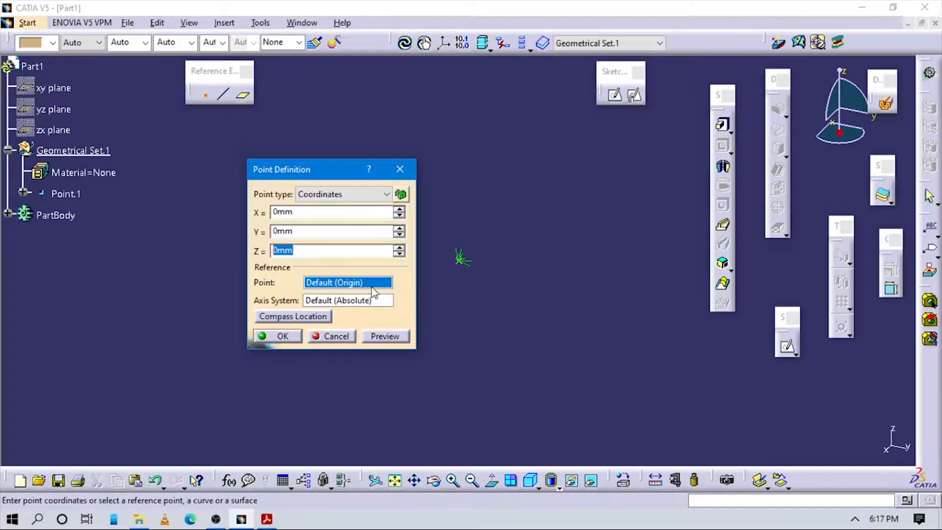
left_click(484, 339)
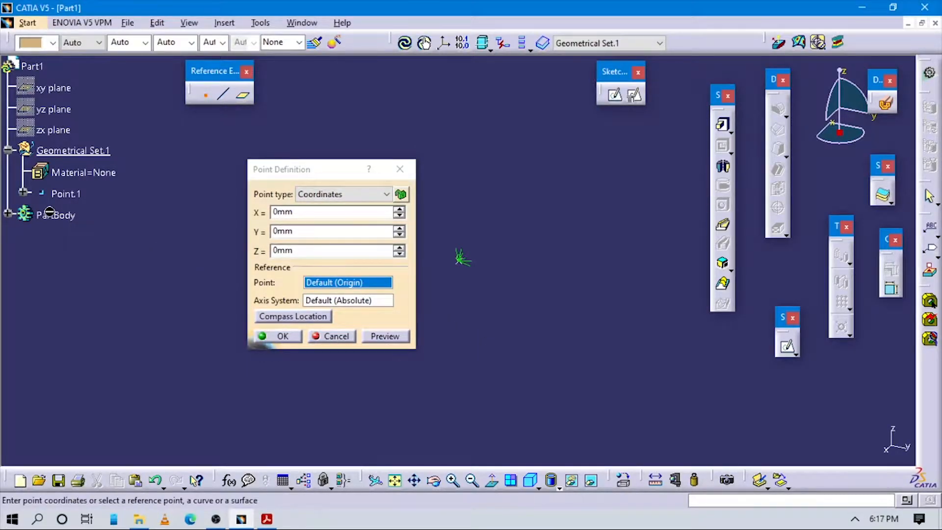
left_click(269, 336)
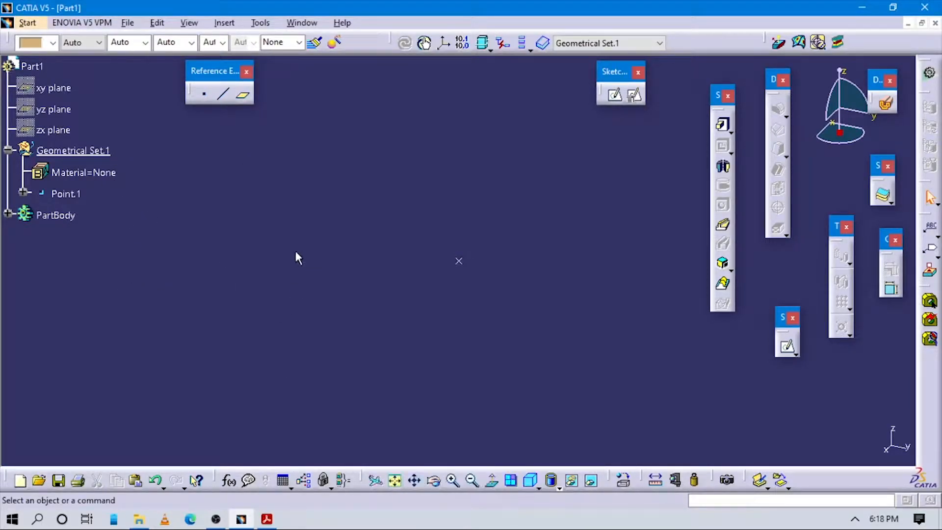
Step: Insert a standard axis system with Point.1 as its origin
left_click(225, 23)
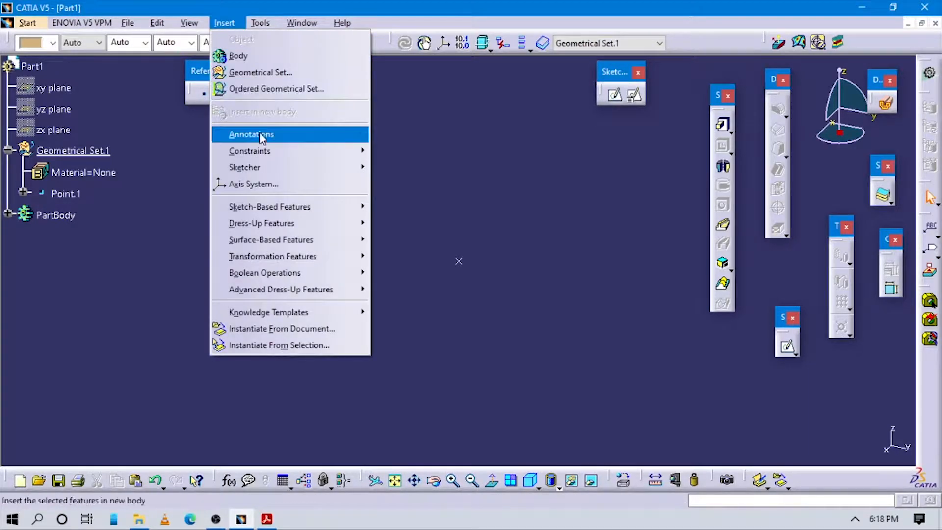
left_click(254, 185)
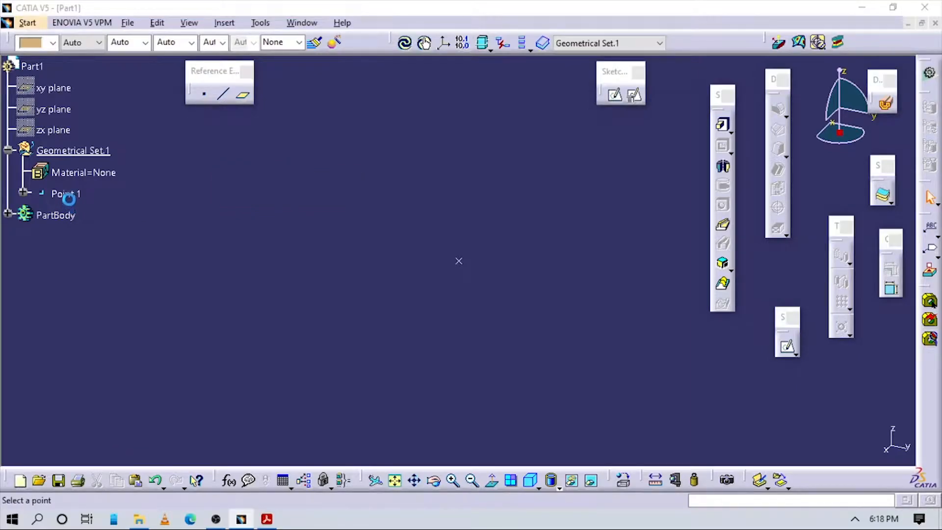
left_click(68, 218)
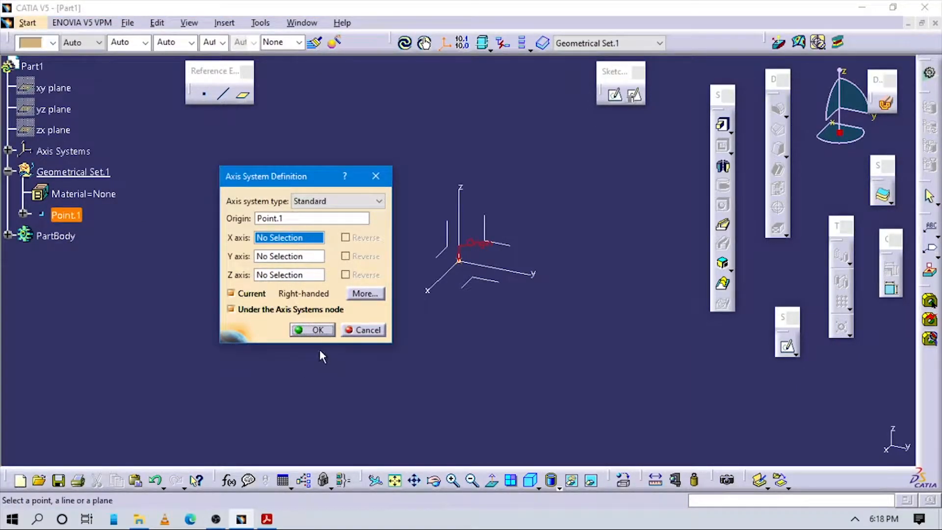
left_click(314, 329)
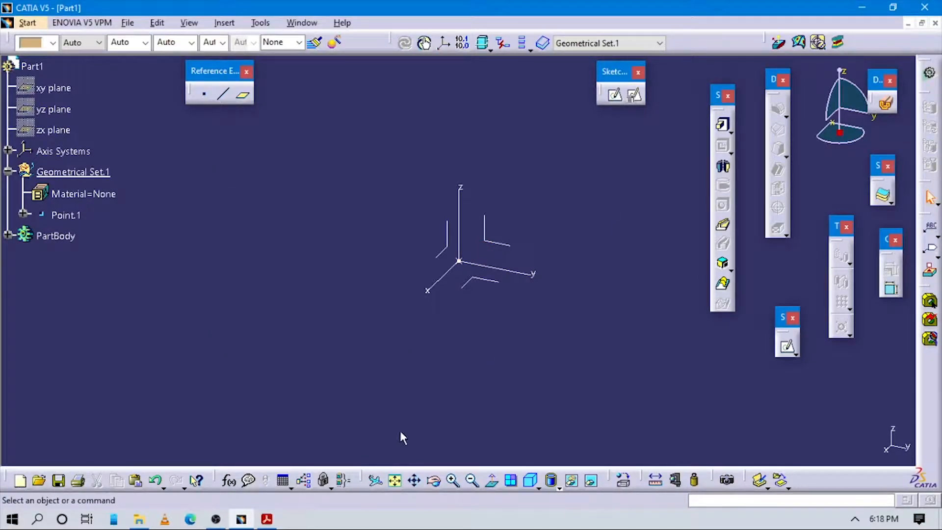
Step: Check the PDF drawing, return to CATIA and start a positioned sketch on the axis system's ZX plane, using Point.1 as projected origin
left_click(268, 521)
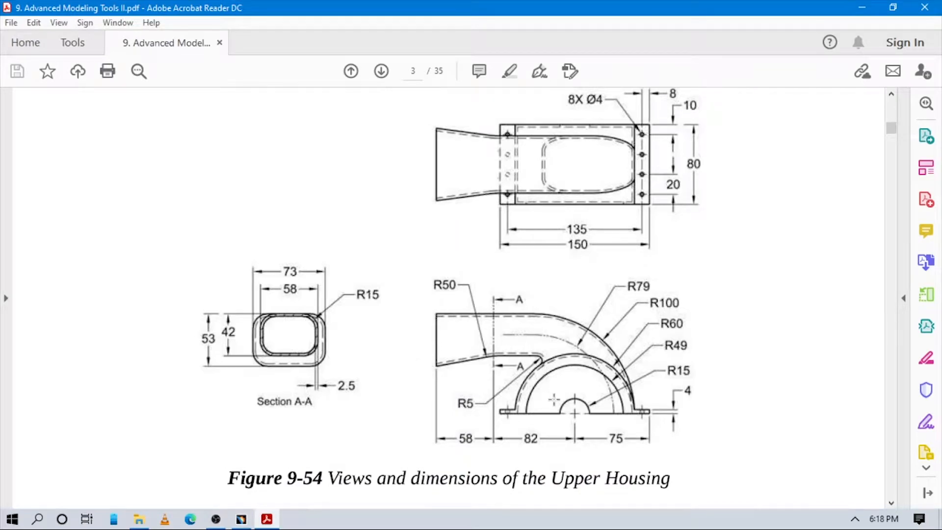
scroll(584, 359, "down", 3)
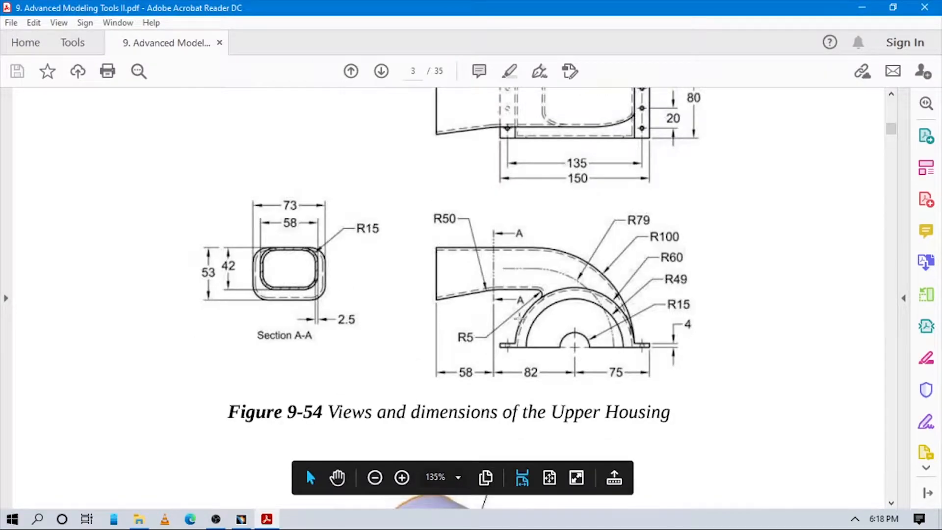
left_click(241, 519)
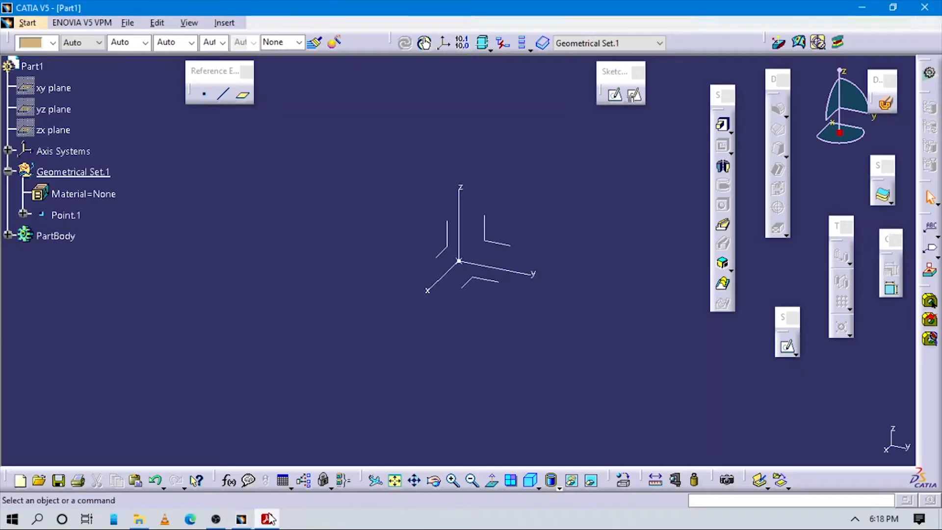
left_click(631, 96)
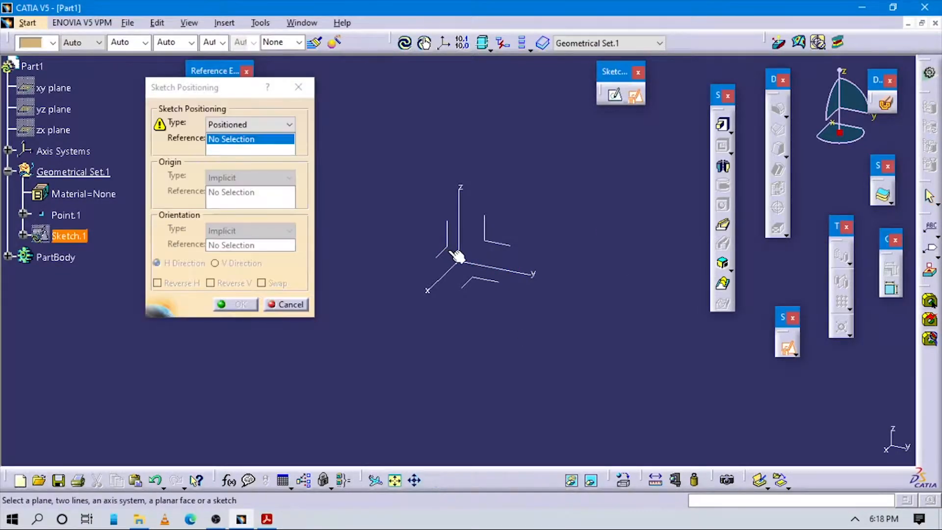
left_click(453, 251)
left_click(254, 177)
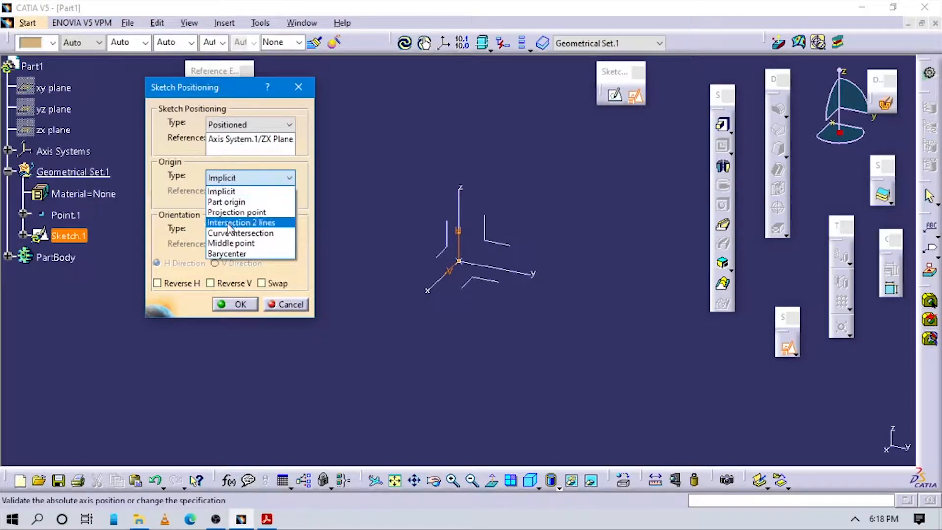
left_click(236, 209)
left_click(63, 215)
Step: Orient the sketch parallel to the axis system's X axis, reverse both H and V directions, and enter the sketch
left_click(287, 230)
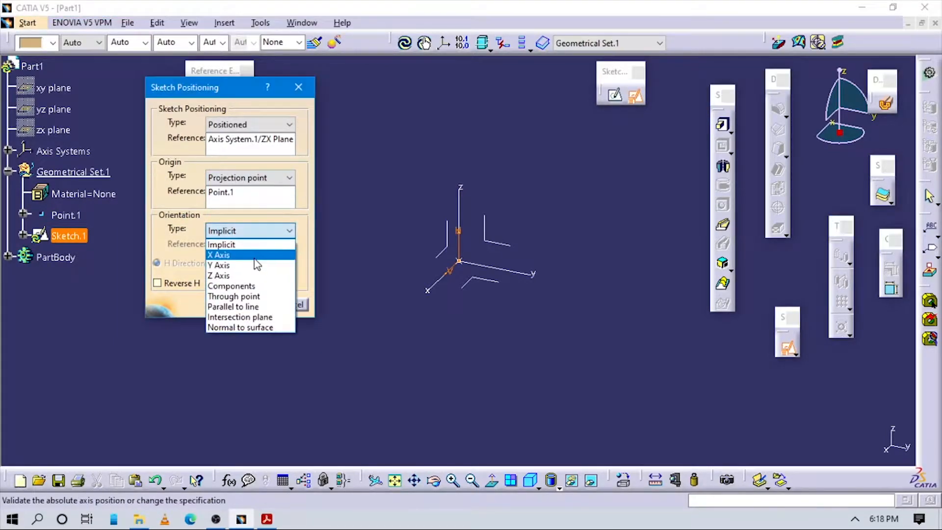
left_click(248, 307)
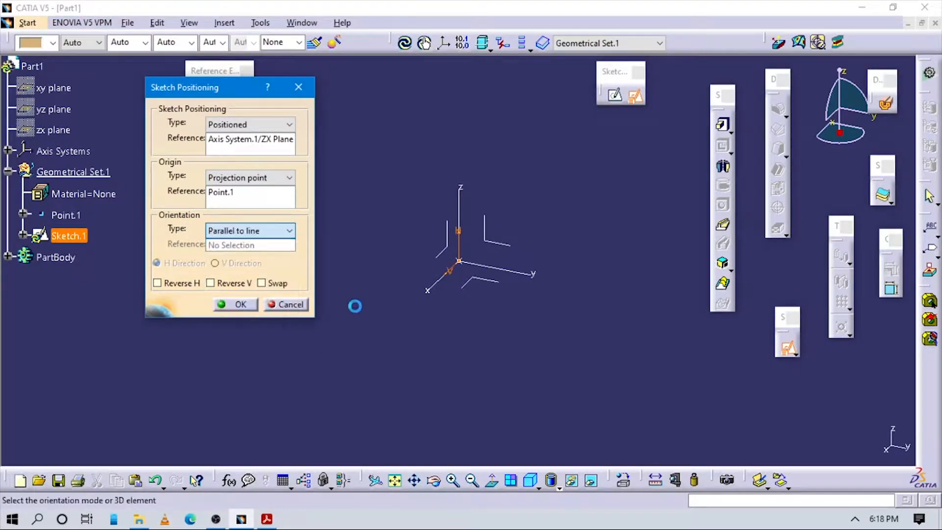
left_click(448, 282)
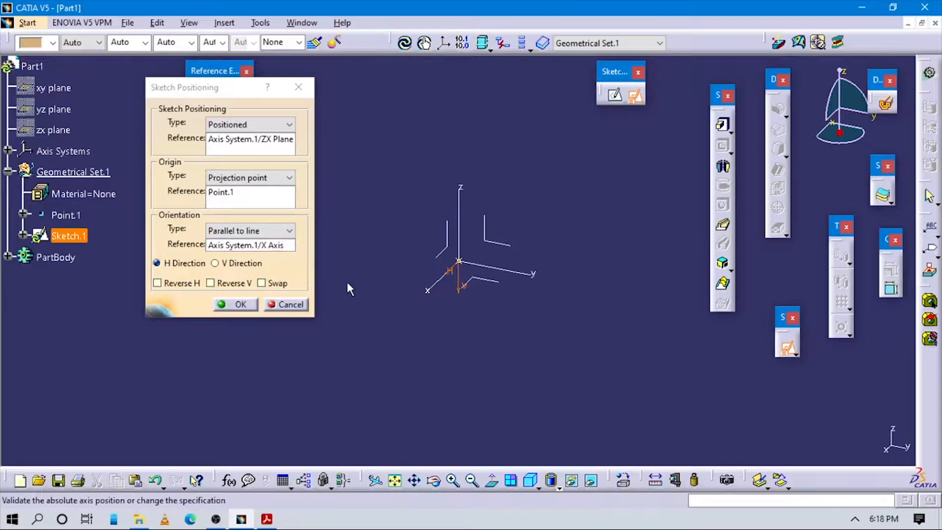
left_click(211, 284)
left_click(158, 283)
left_click(235, 304)
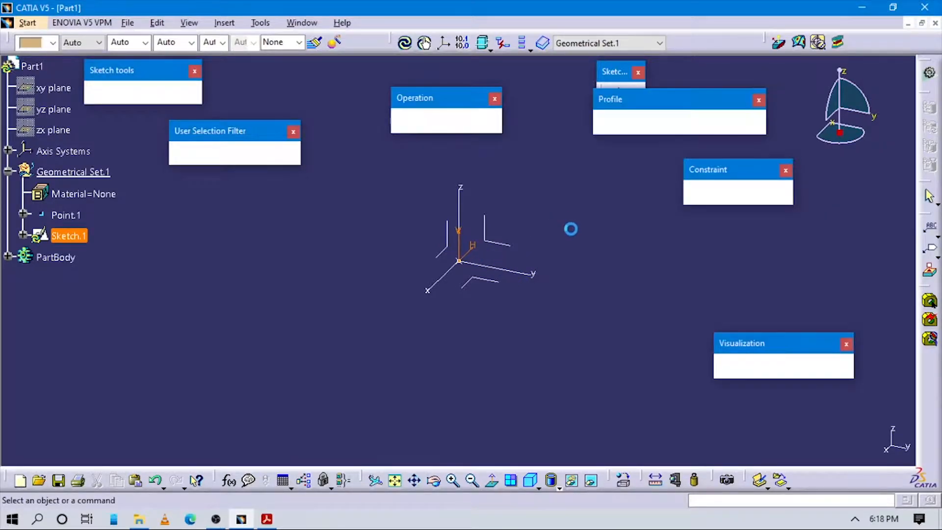
Step: Sketch an upper semicircular arc of about 114 mm radius, centred on the origin with both ends on the horizontal axis
left_click(653, 123)
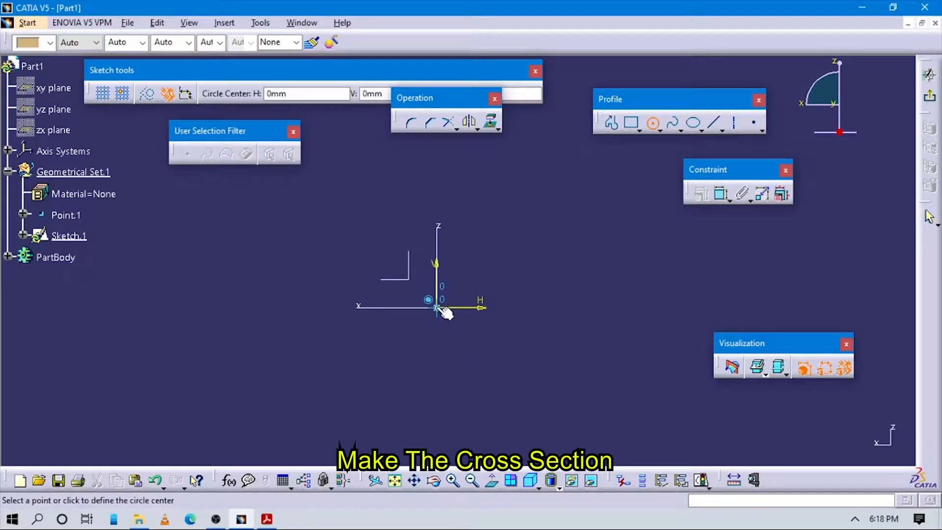
left_click(660, 129)
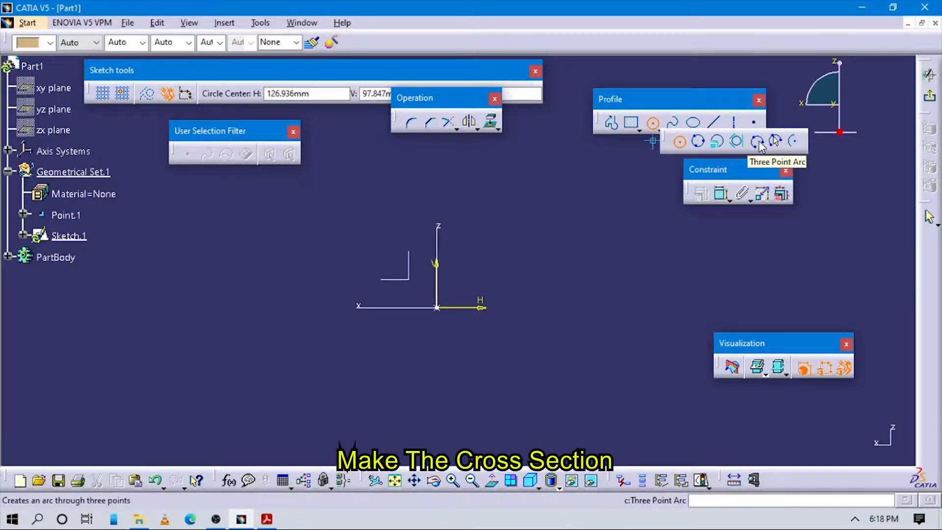
left_click(775, 141)
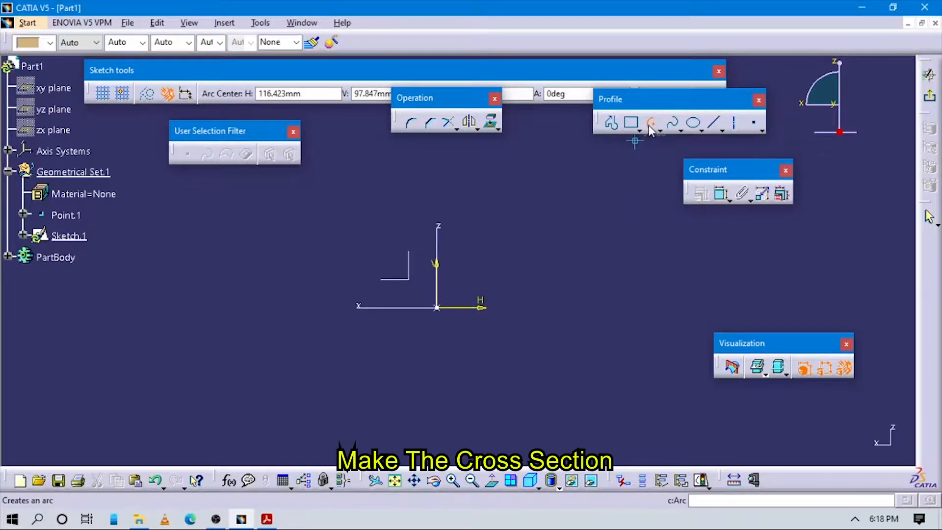
left_click(437, 308)
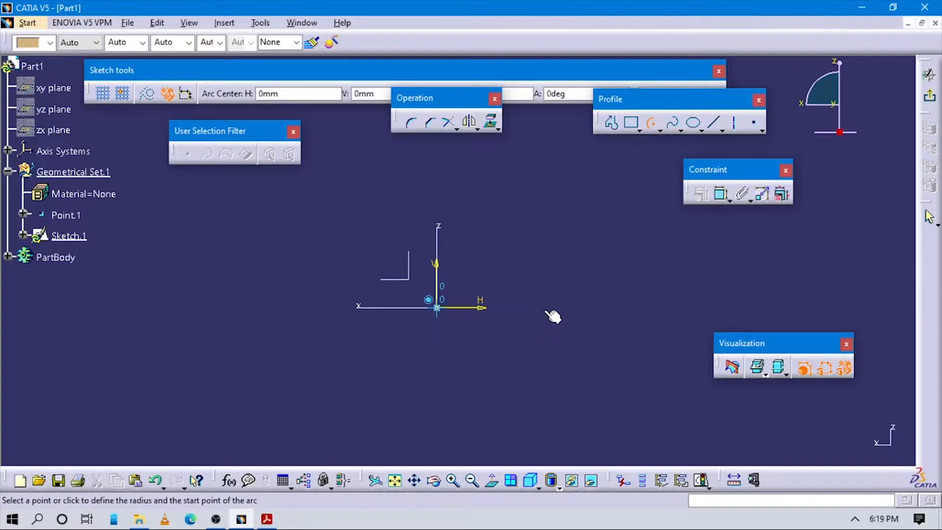
left_click(631, 307)
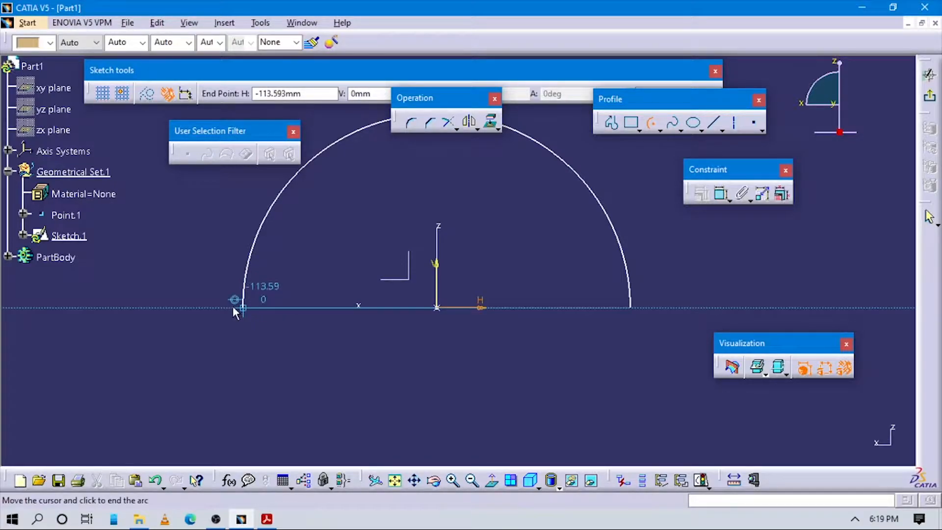
left_click(233, 306)
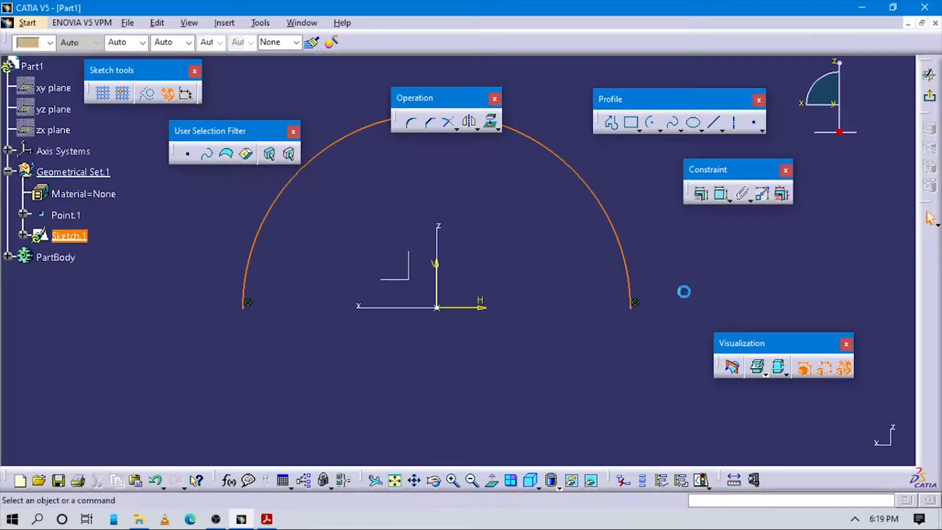
Step: Check the PDF drawing, return to CATIA and constrain the semicircular arc's radius to 60 mm
key("alt+Tab")
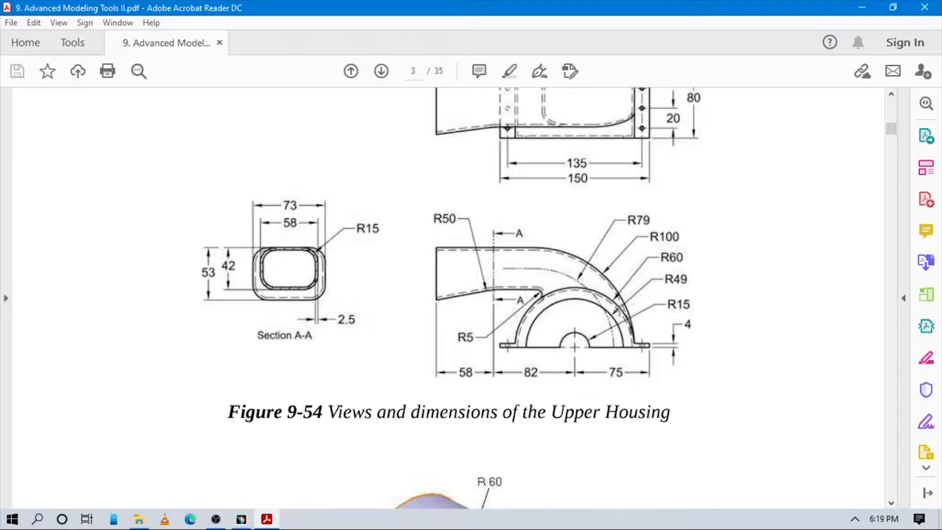
key("alt+Tab")
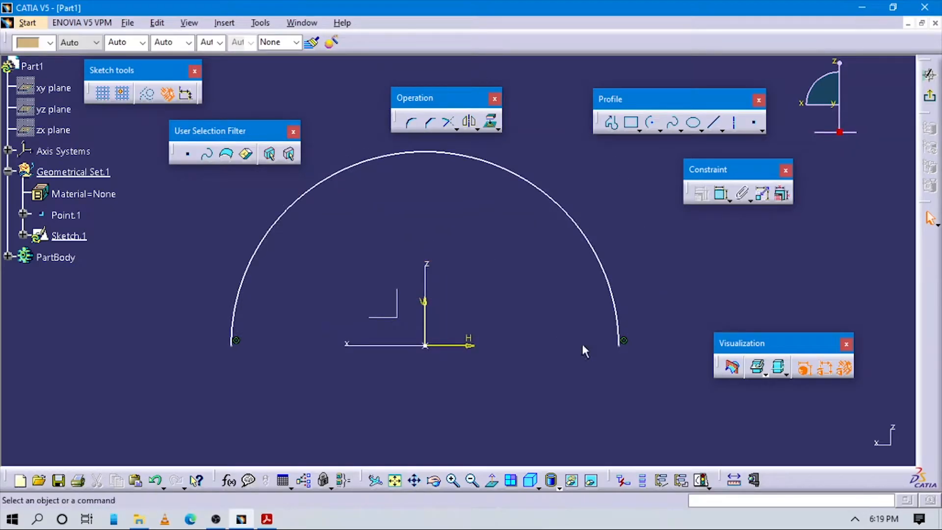
left_click(720, 194)
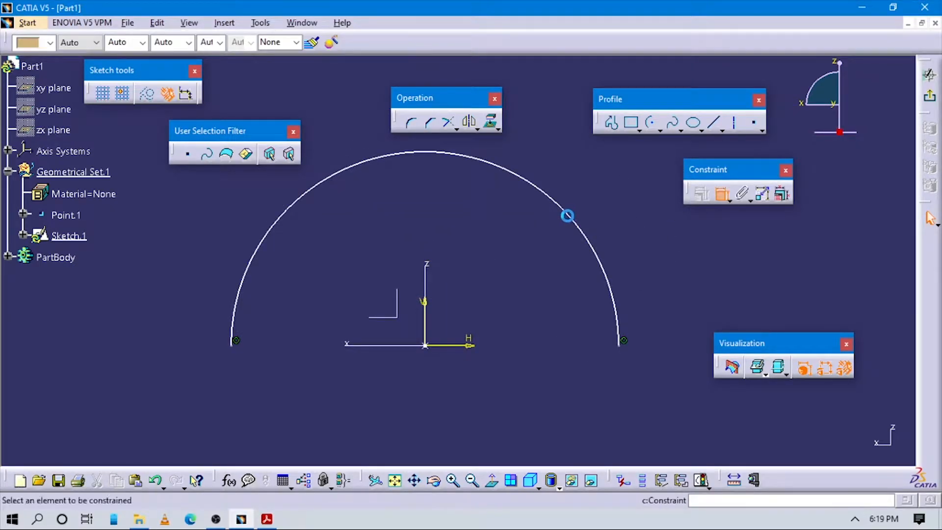
left_click(592, 212)
left_click(630, 194)
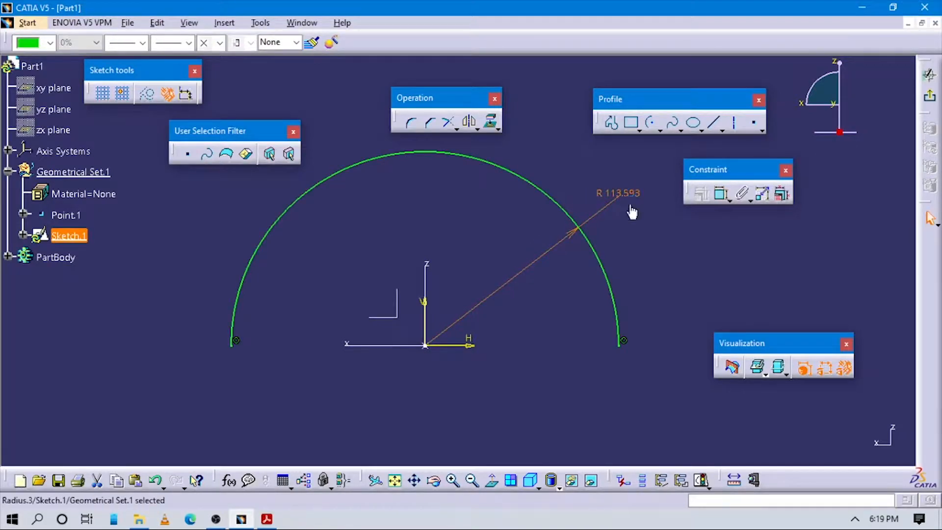
type("60mm")
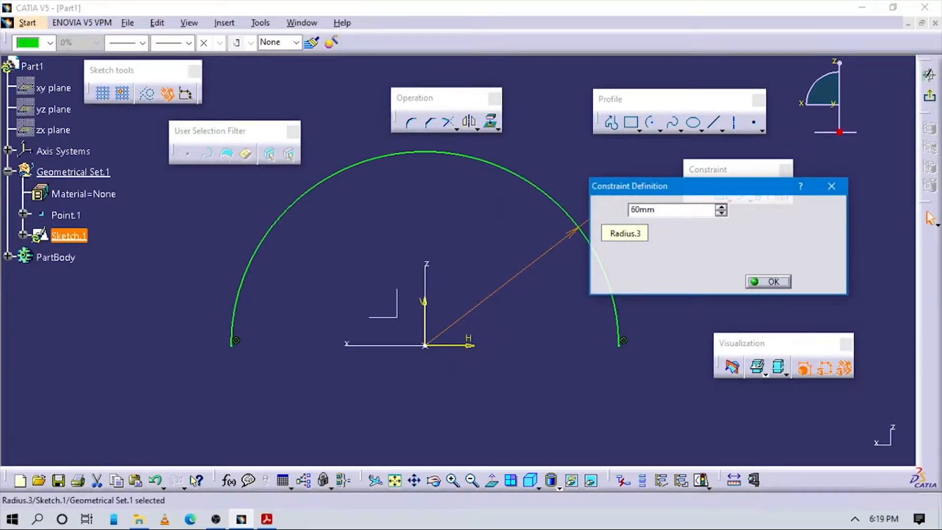
key("Return")
Step: Recheck the PDF drawing, return to CATIA and close the semicircle with a horizontal line between the arc's two endpoints
key("alt+Tab")
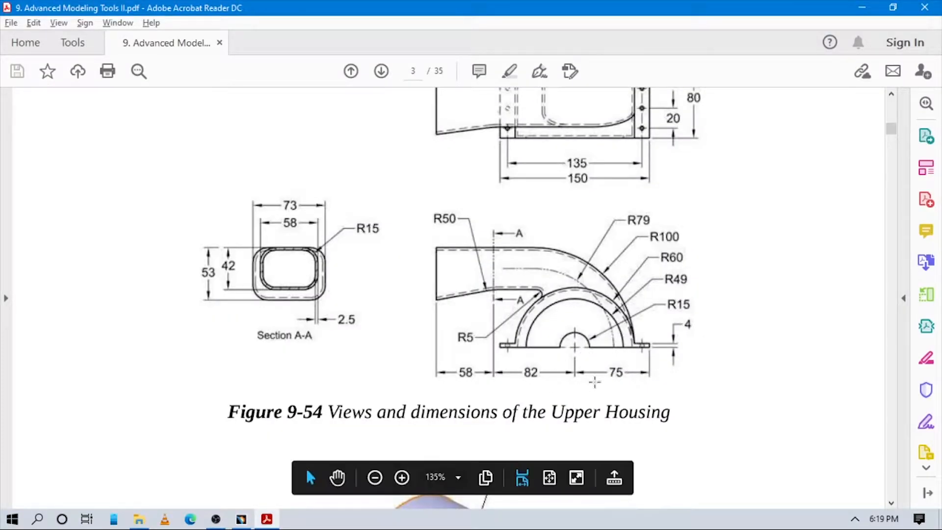
key("alt+Tab")
middle_click_drag(590, 365, 574, 329)
middle_click_drag(499, 364, 541, 324)
left_click(691, 237)
left_click(716, 188)
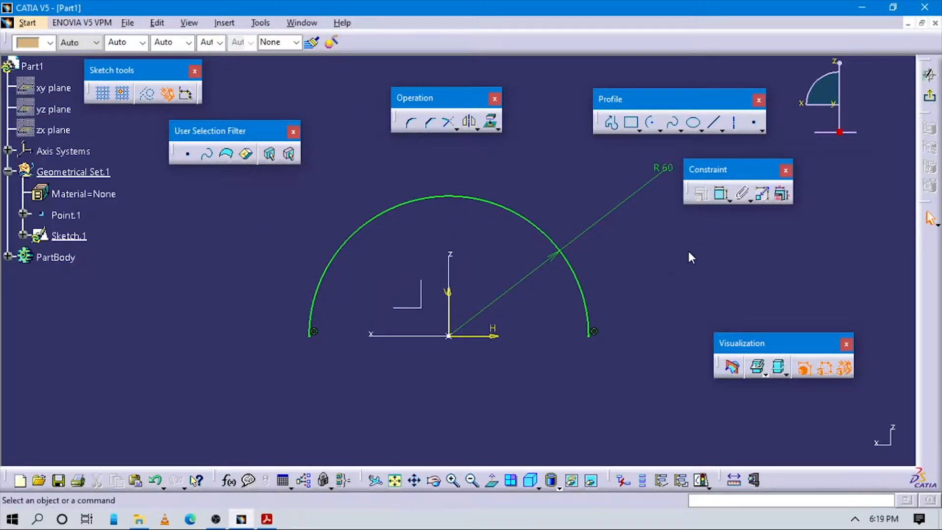
left_click(611, 123)
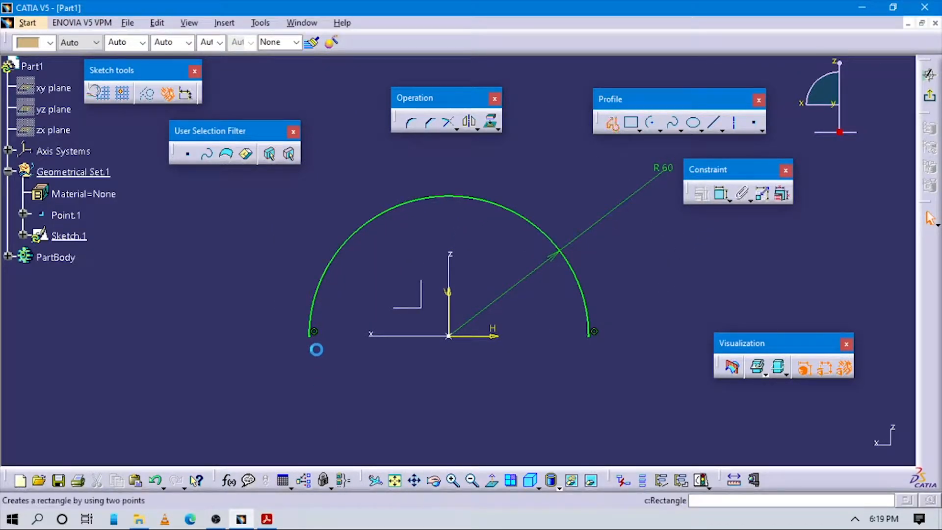
left_click(312, 337)
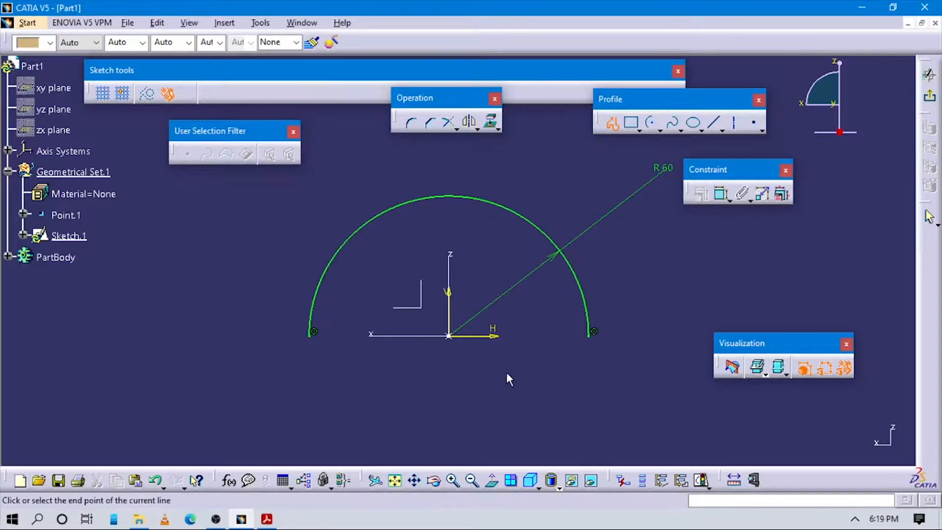
double_click(594, 338)
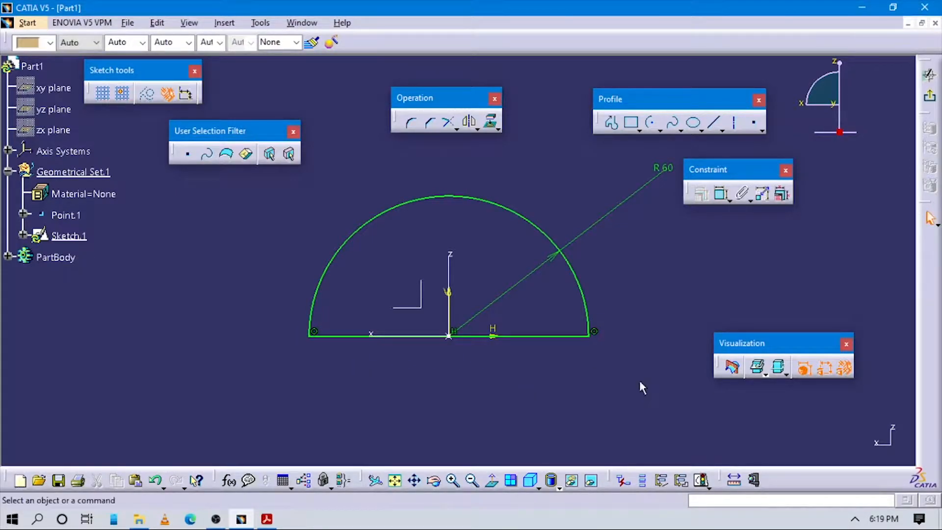
Step: Check the sketch's solving status and exit the sketch
left_click(701, 480)
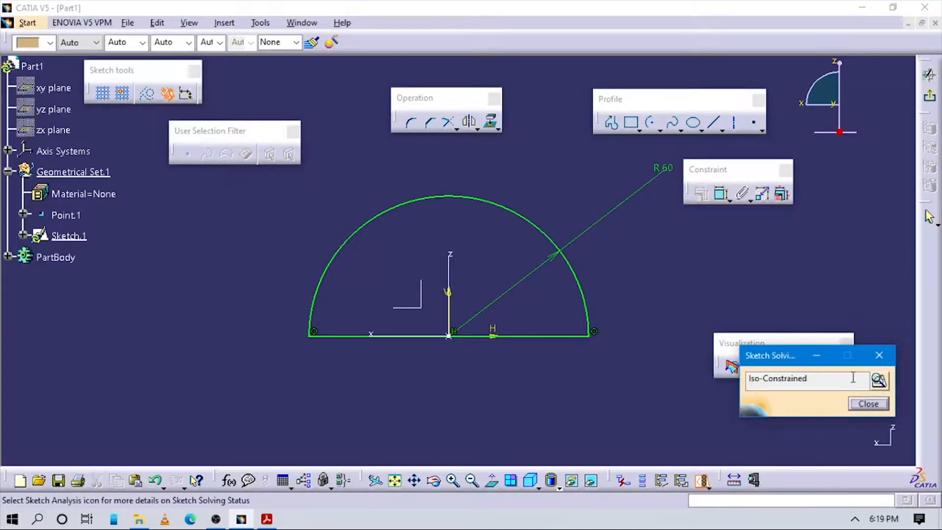
left_click(878, 356)
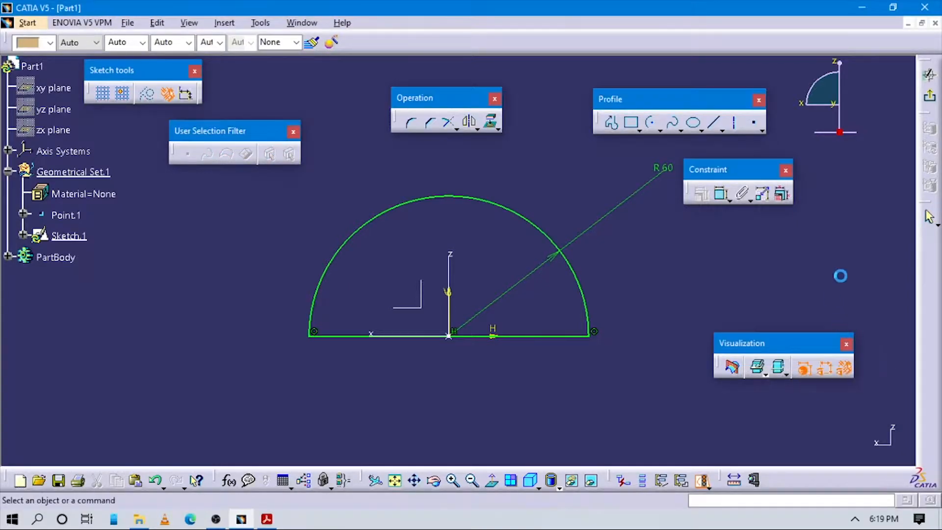
left_click(931, 105)
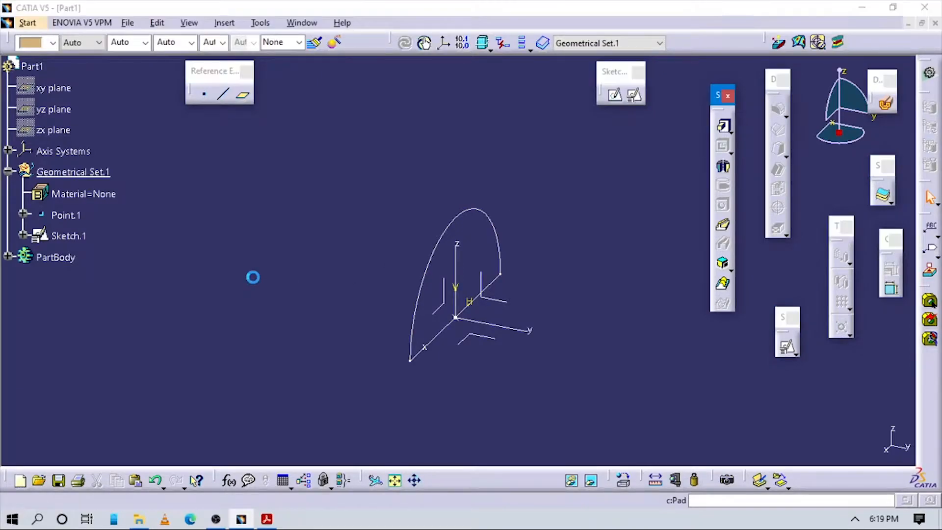
Step: Make PartBody the active work object and start a pad of Sketch.1 with mirrored extent
right_click(58, 256)
left_click(118, 324)
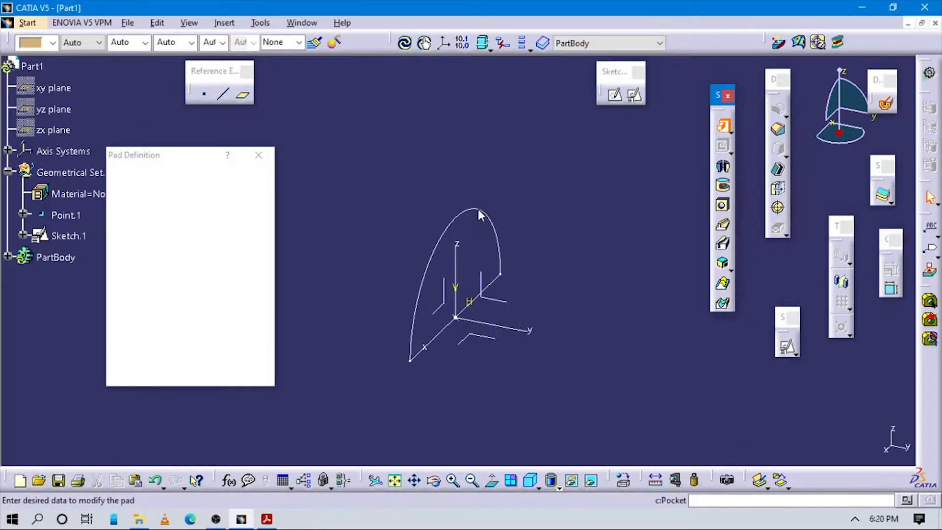
left_click(478, 210)
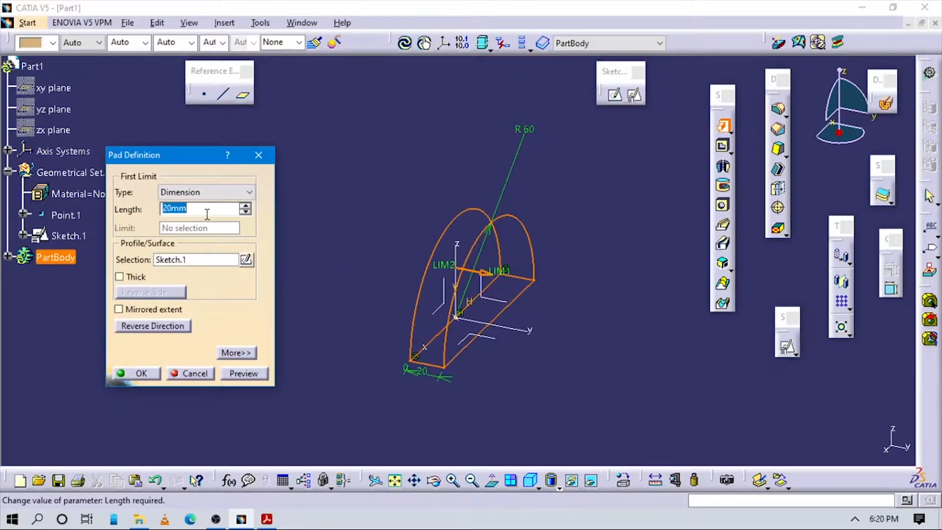
left_click(146, 314)
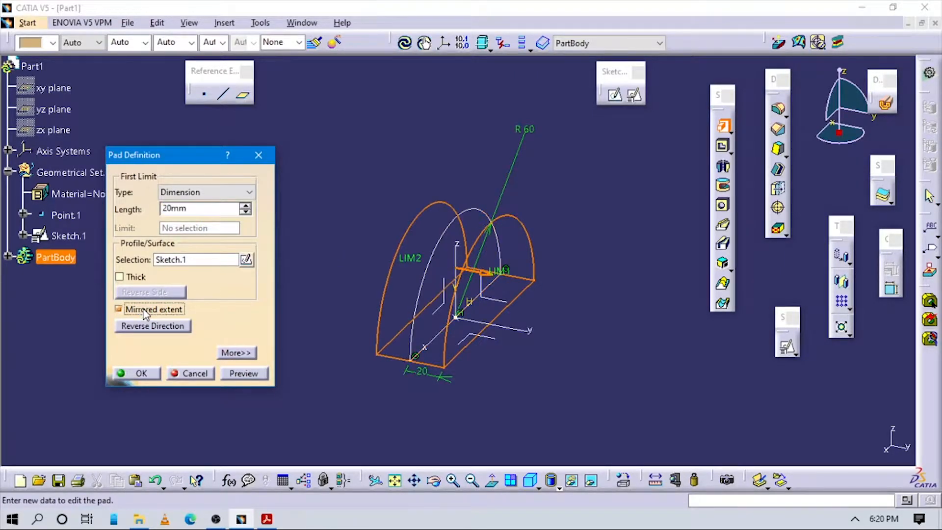
Step: Consult the plan view in the PDF, return to CATIA, set the mirrored pad's length to 40 mm and confirm it
key("alt+Tab")
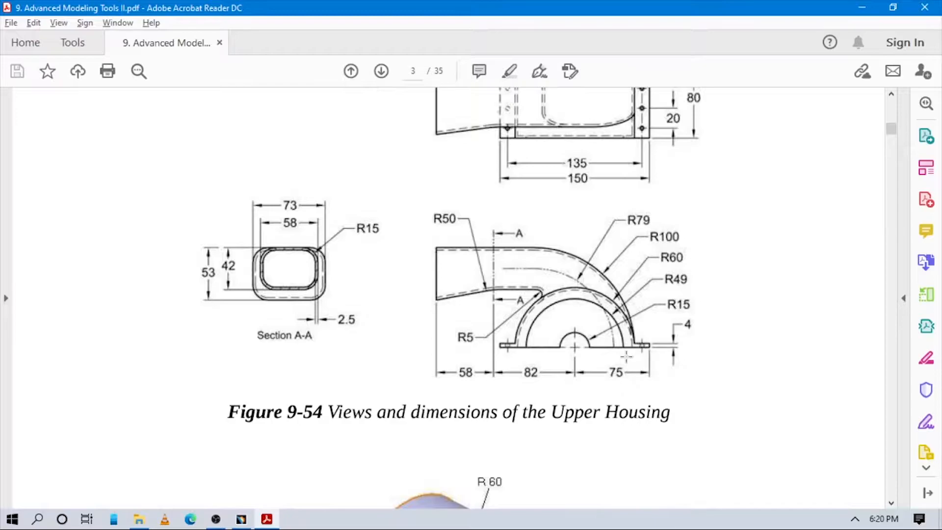
scroll(626, 357, "up", 3)
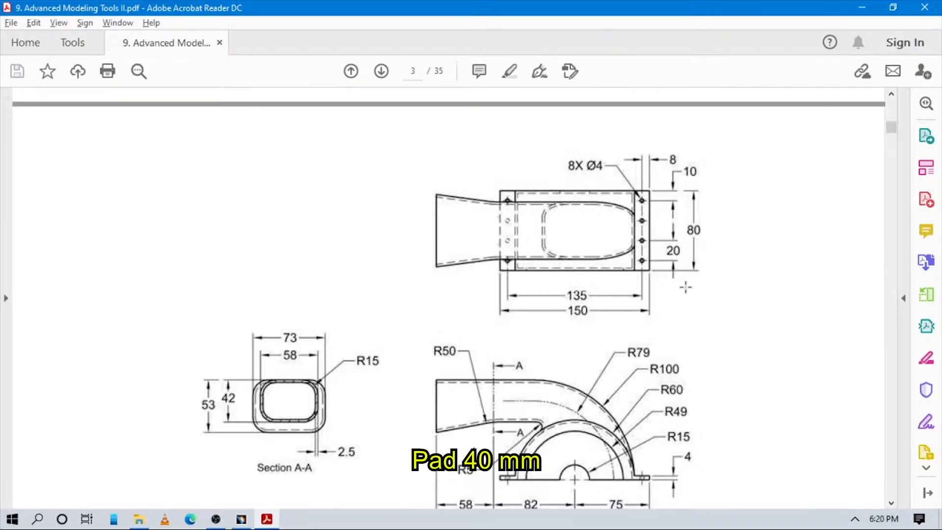
key("alt+Tab")
left_click_drag(208, 209, 80, 222)
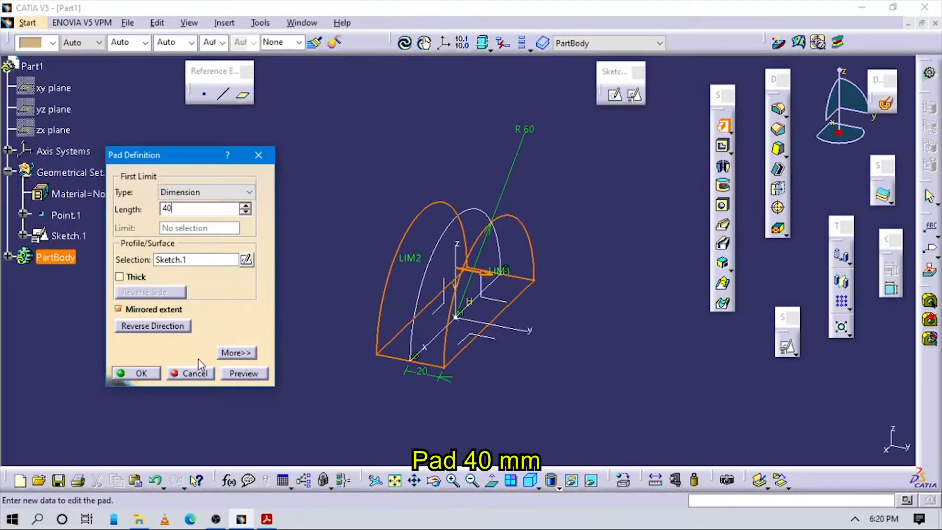
left_click(237, 374)
key("Return")
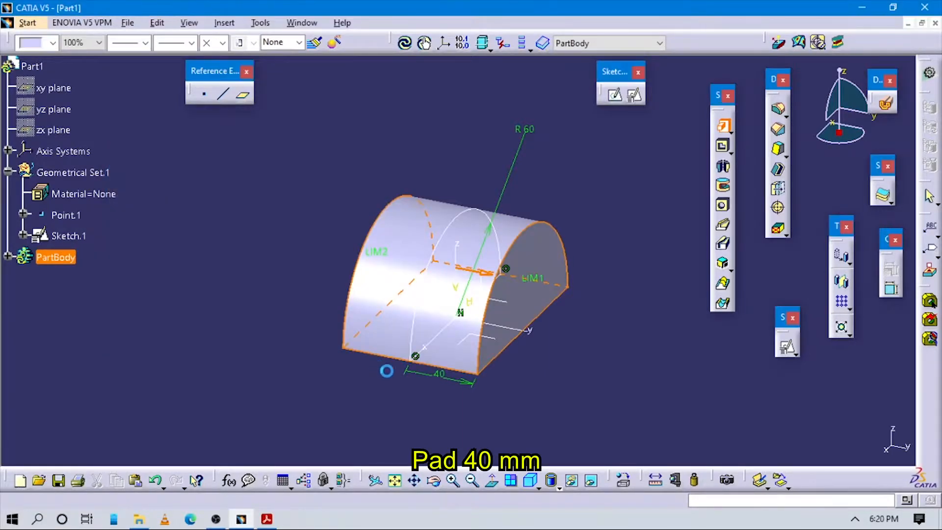
mouse_move(415, 399)
middle_mouse_down()
mouse_move(378, 353)
mouse_move(526, 371)
mouse_move(537, 400)
middle_mouse_up()
left_click(544, 377)
Step: Recheck the PDF, return to CATIA and start a positioned sketch on the axis system's ZX plane, using Point.1 as projected origin
key("alt+Tab")
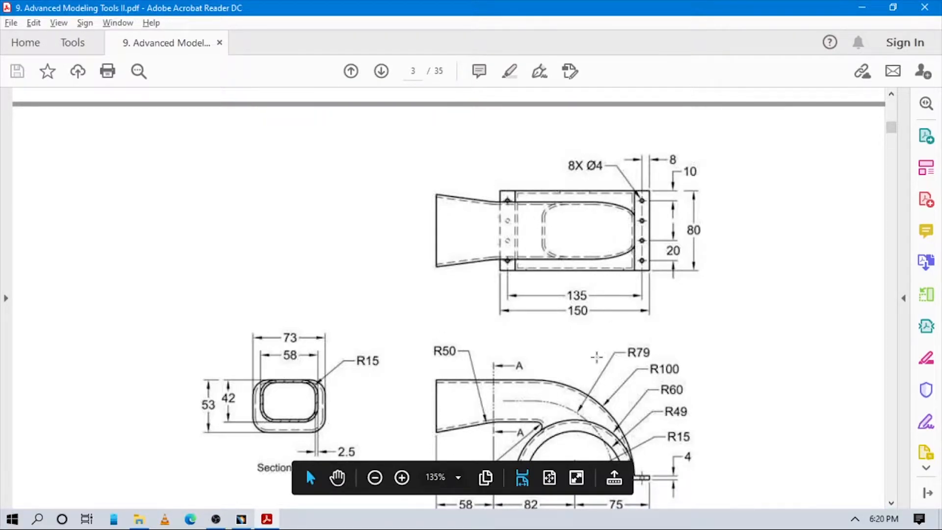
key("alt+Tab")
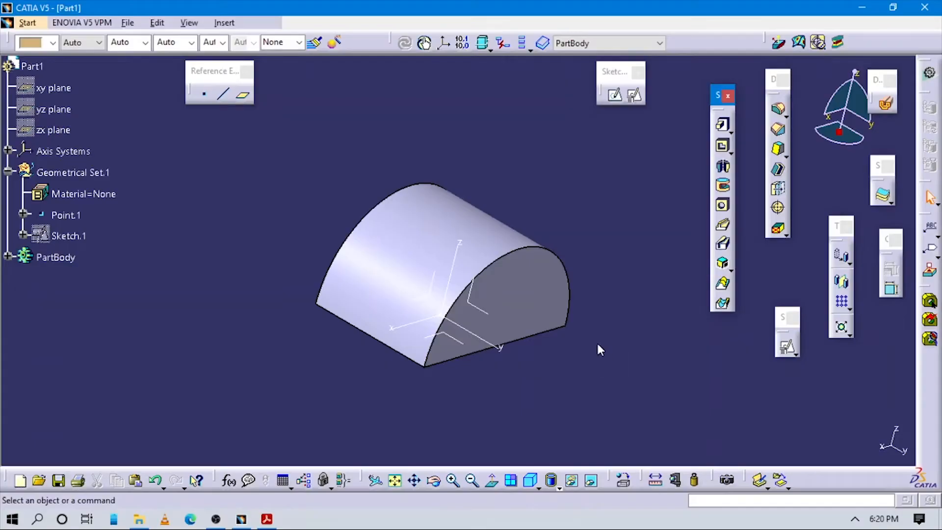
middle_click_drag(495, 322, 495, 322)
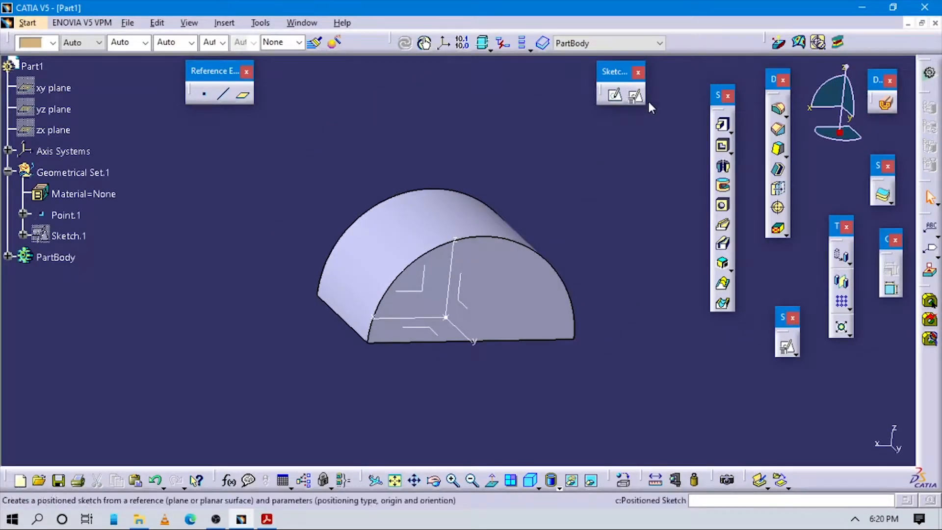
left_click(635, 96)
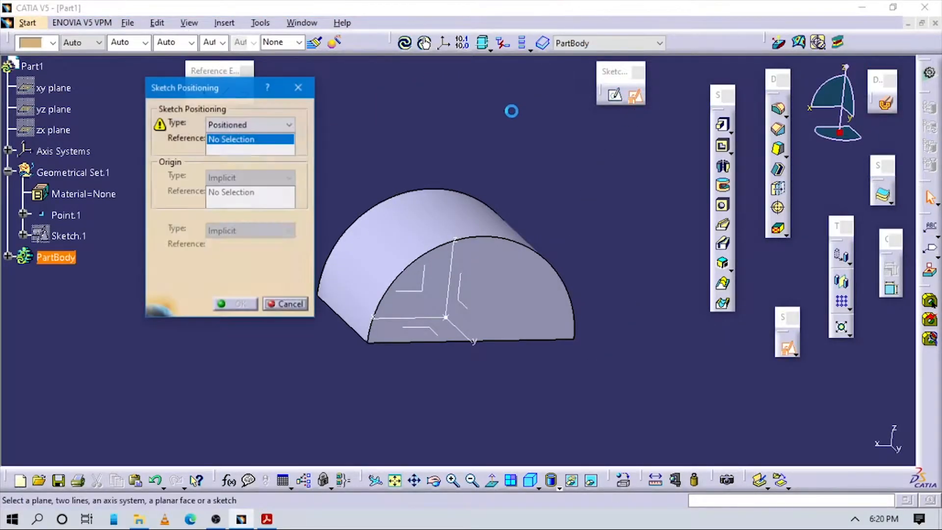
left_click(421, 280)
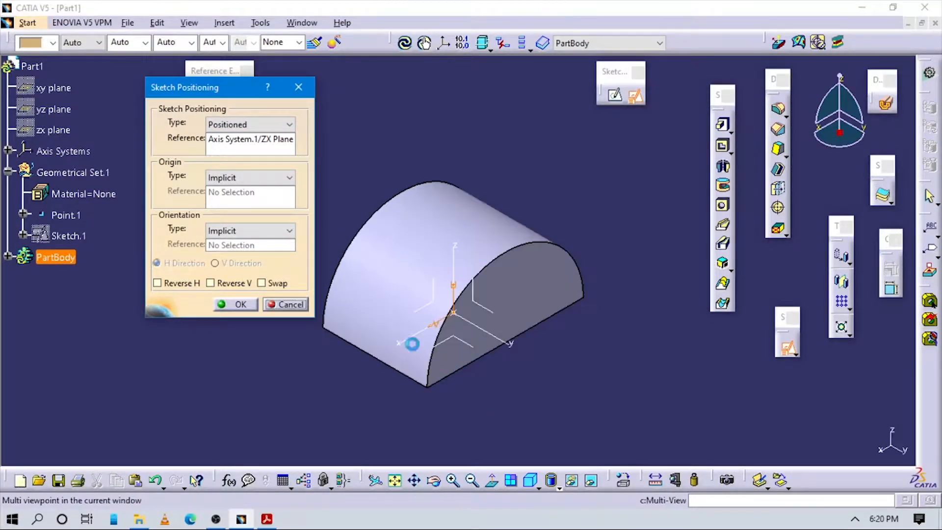
left_click(236, 178)
left_click(239, 212)
left_click(66, 215)
Step: Orient the new sketch parallel to the axis system's X axis, with both H and V directions reversed, and enter it
left_click(263, 230)
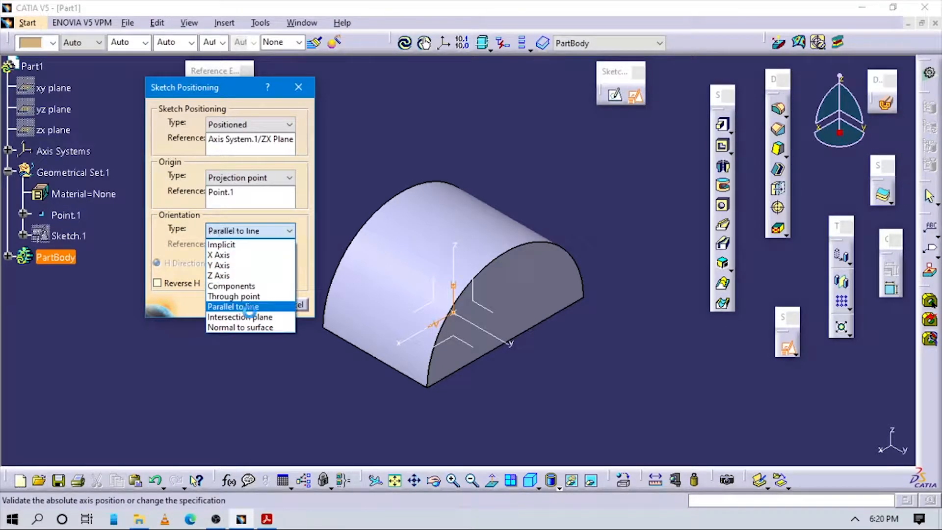
left_click(233, 307)
left_click(421, 340)
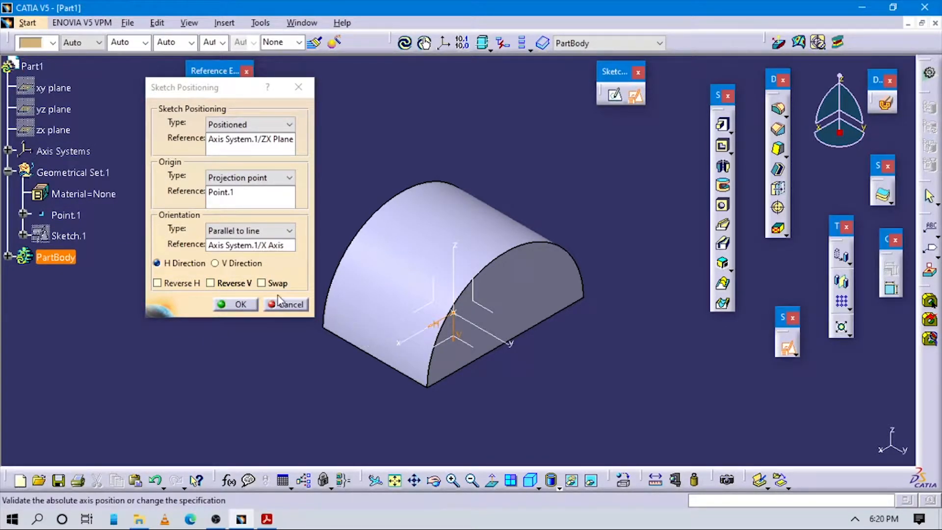
left_click(192, 286)
left_click(237, 304)
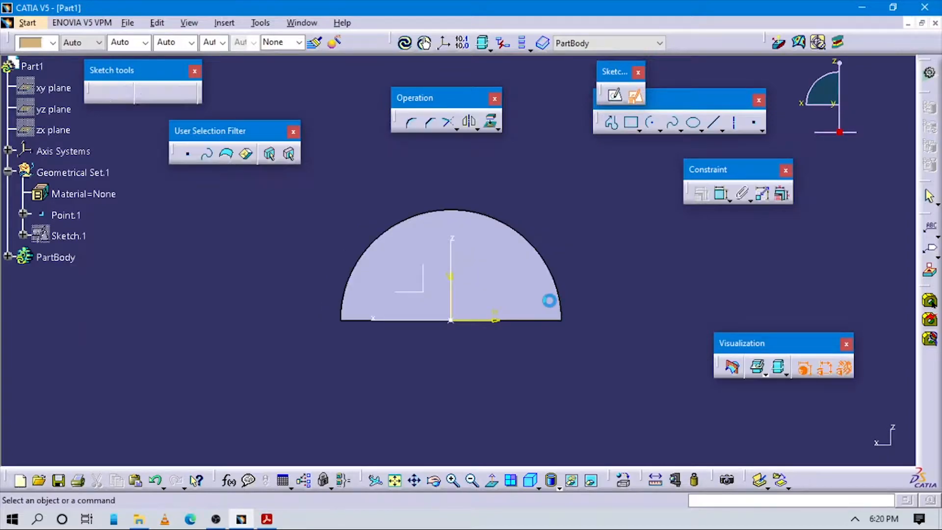
Step: Sketch a three-point arc from about 86 mm along the positive horizontal axis, over the half-cylinder, ending just past the vertical axis
left_click(544, 301)
middle_click_drag(543, 301, 577, 290)
left_click(568, 298)
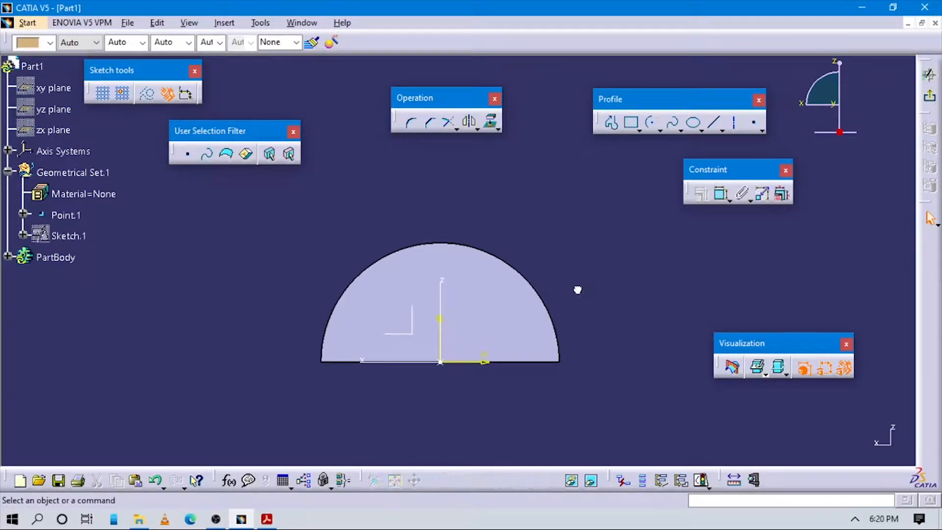
left_click(660, 131)
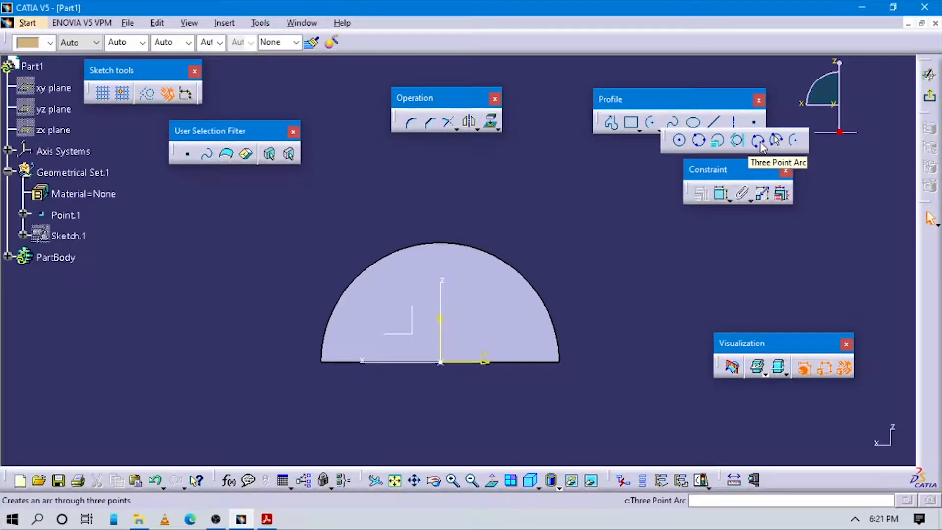
left_click(758, 141)
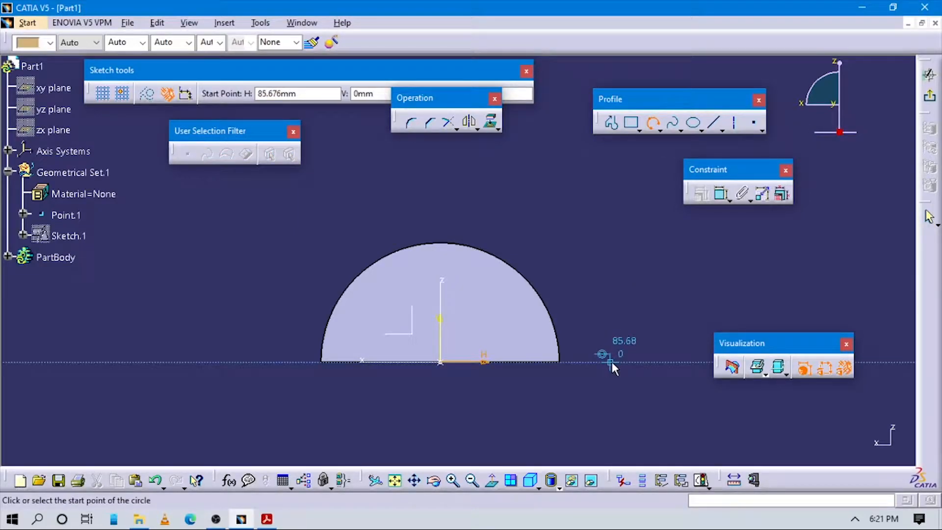
left_click(611, 361)
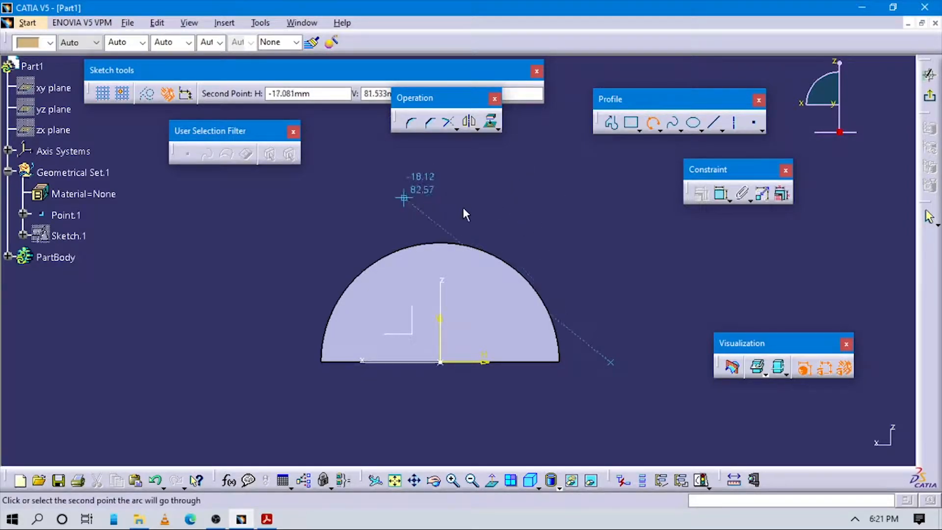
left_click(574, 252)
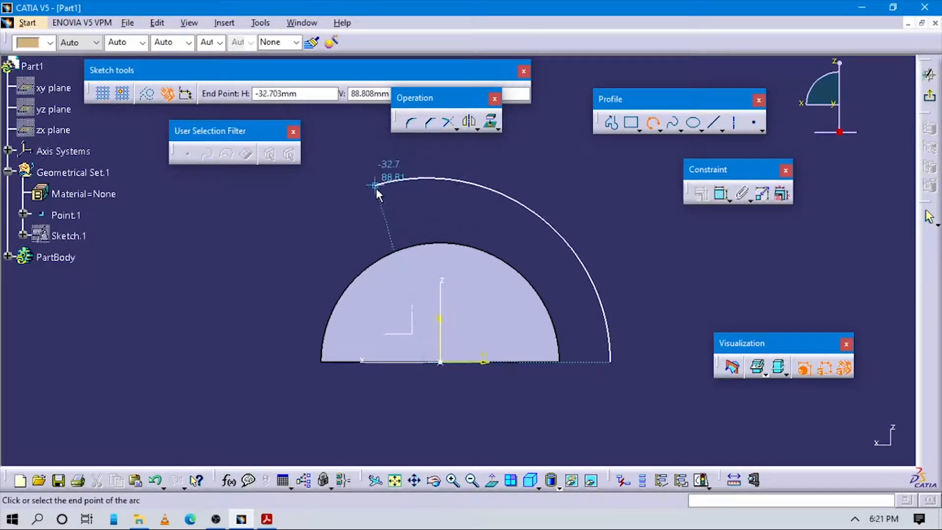
left_click(387, 194)
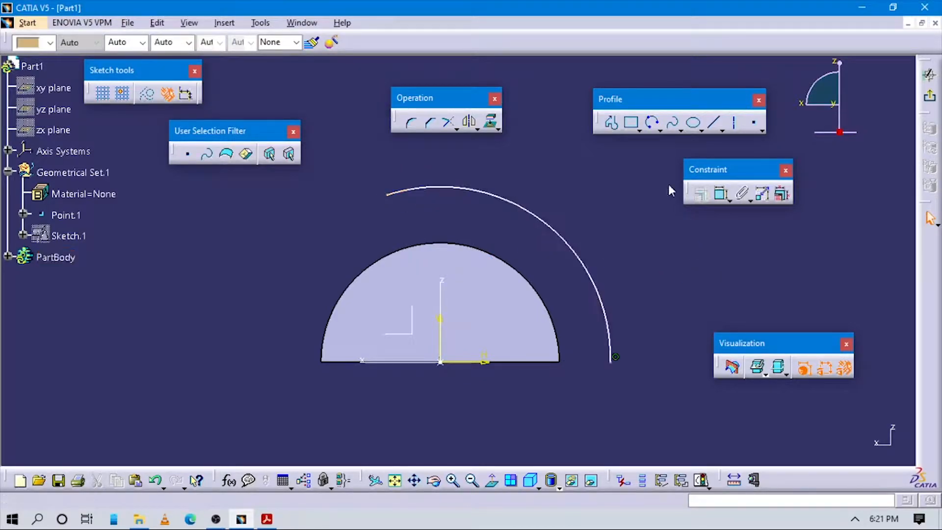
Step: Sketch a horizontal line about 96 mm above the horizontal axis, starting about 111 mm from the vertical axis on the negative side
mouse_move(410, 229)
middle_mouse_down()
mouse_move(438, 269)
mouse_move(504, 291)
middle_mouse_up()
left_click(314, 230)
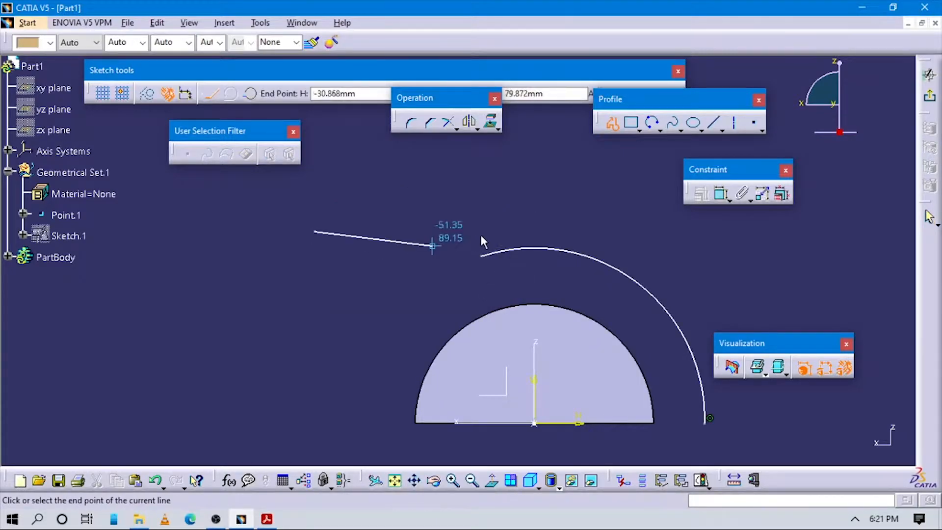
double_click(500, 231)
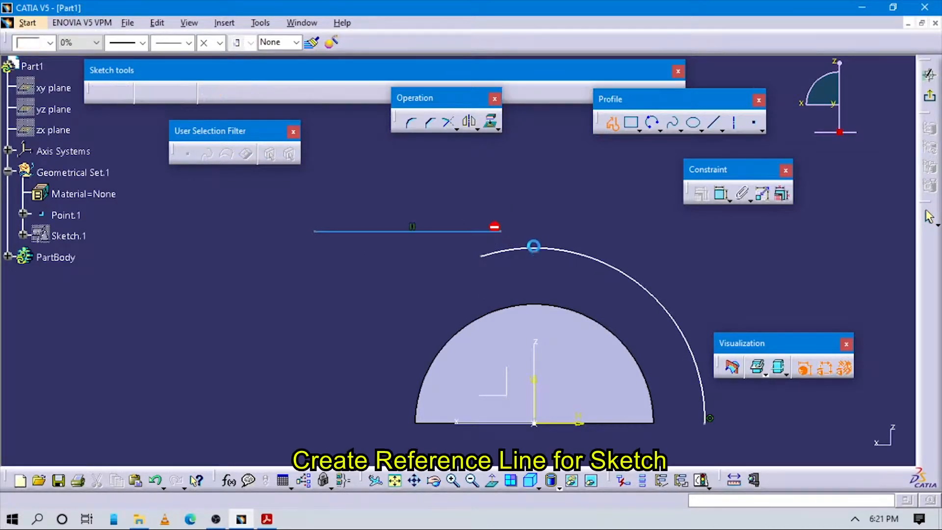
Step: Check the front view in the PDF, return to CATIA and set the line's outer endpoint 82 mm from the vertical axis
key("alt+Tab")
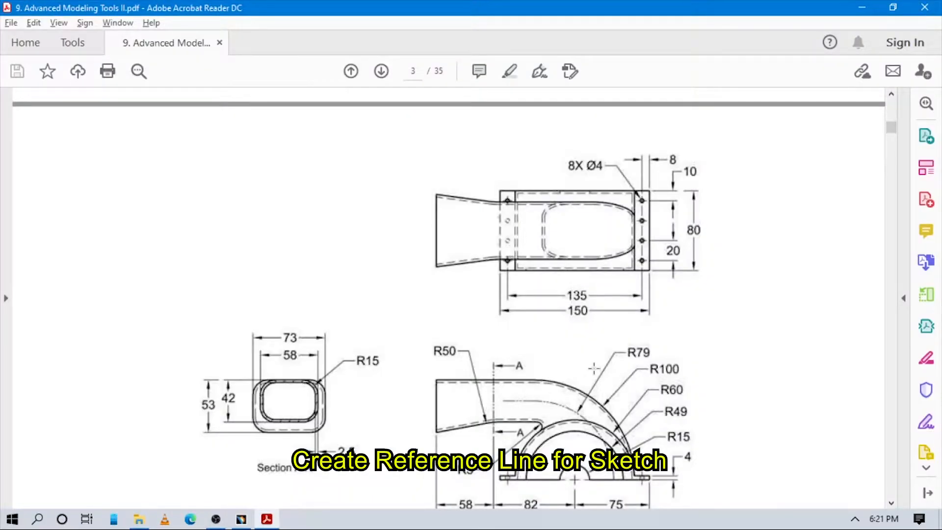
scroll(593, 368, "down", 3)
key("alt+Tab")
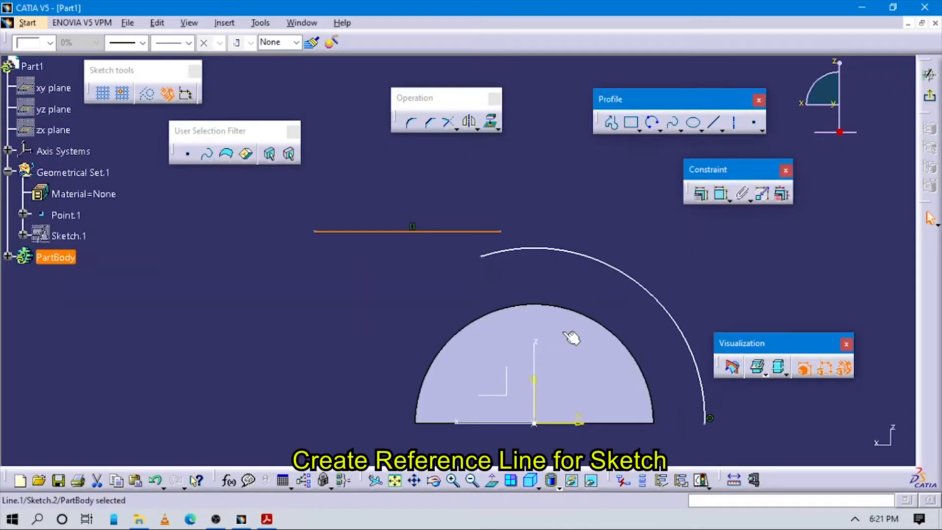
left_click(721, 194)
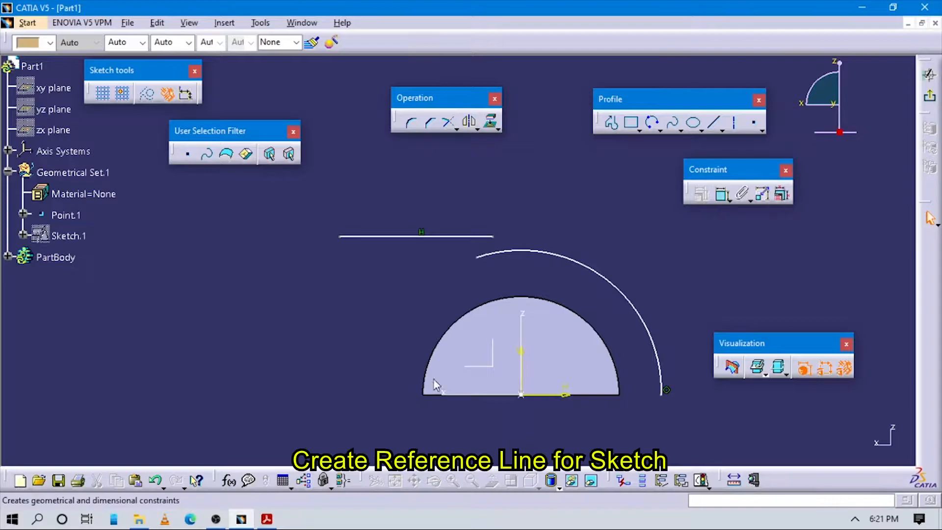
left_click(520, 355)
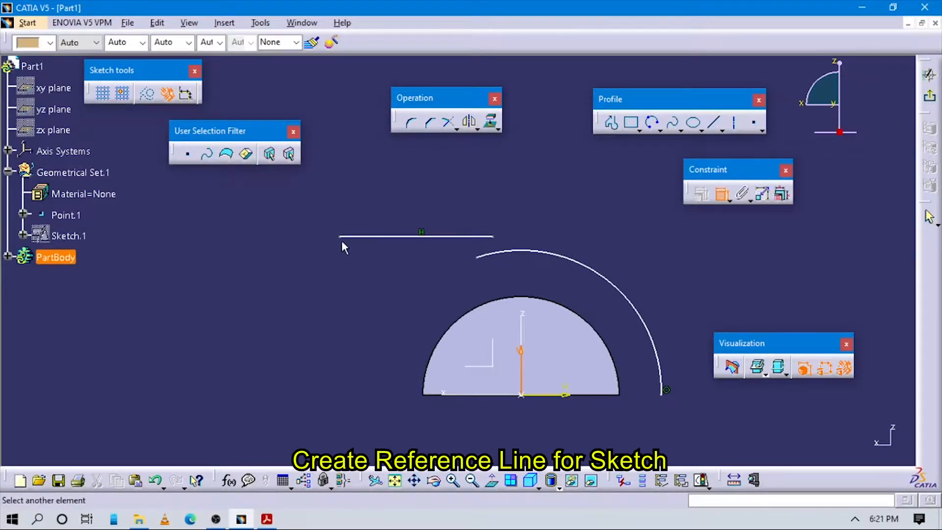
left_click(392, 179)
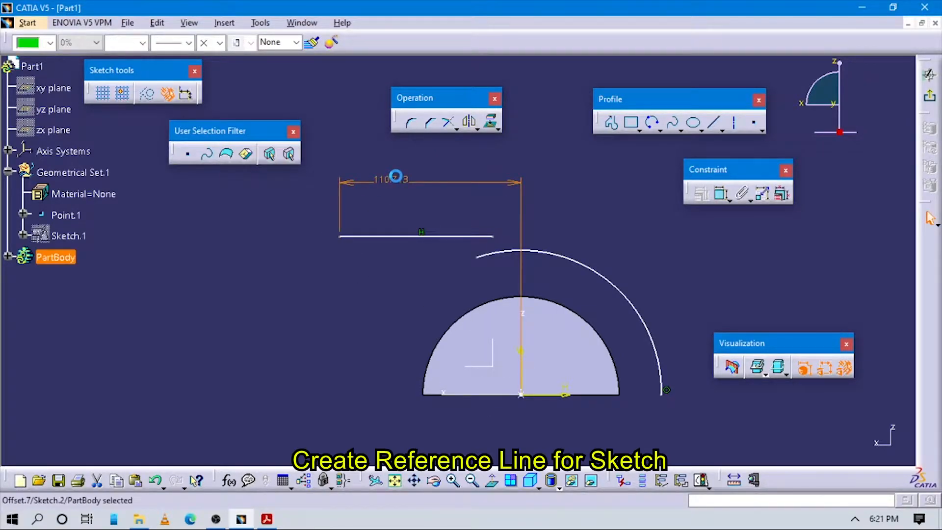
type("82mm")
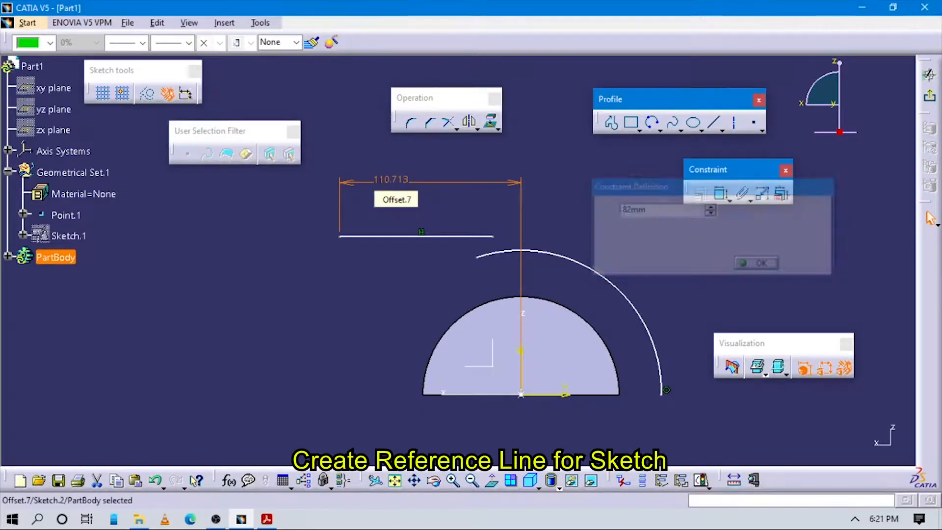
key("Return")
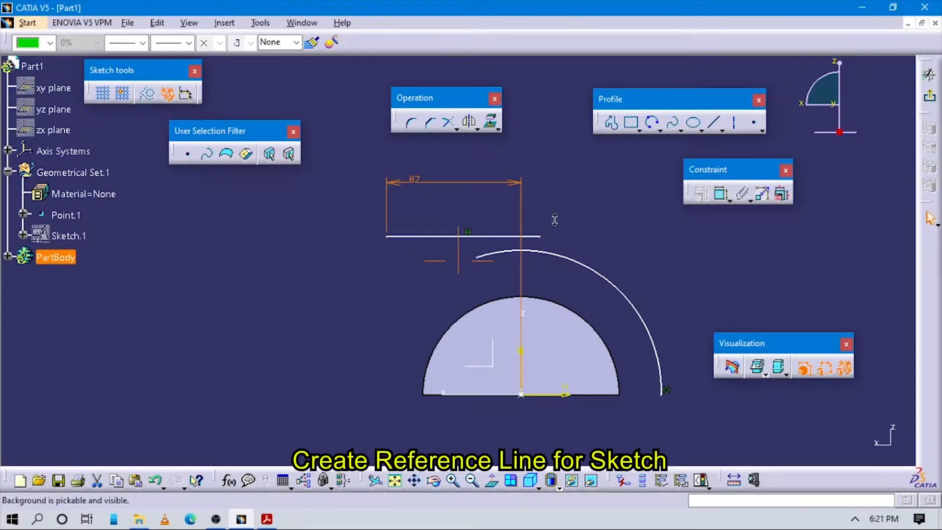
Step: Recheck the PDF, return to CATIA and set the horizontal line's height above the horizontal axis to 100 mm
key("alt+Tab")
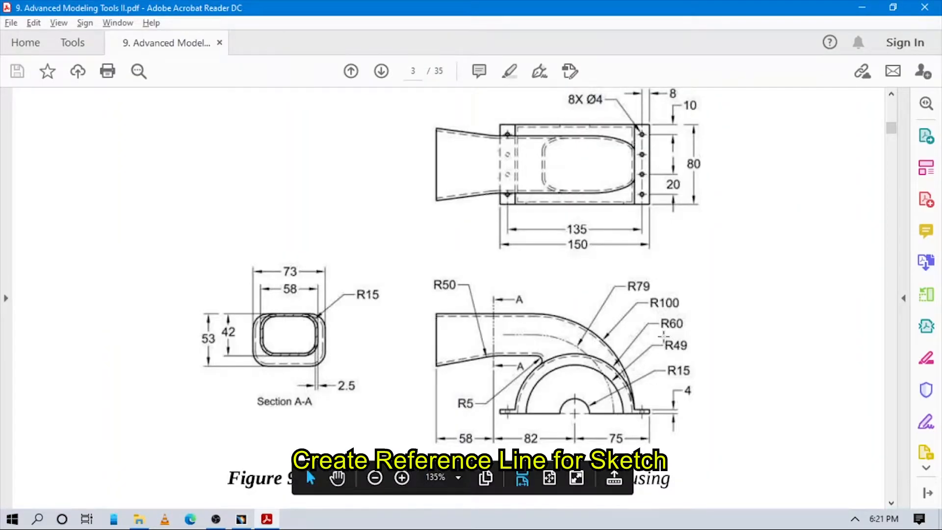
key("alt+Tab")
left_click(723, 194)
left_click(544, 378)
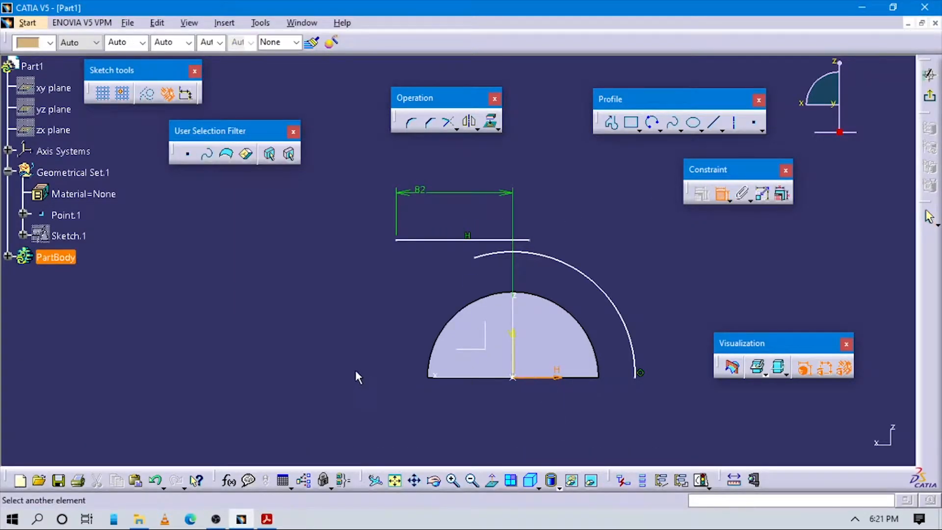
left_click(330, 305)
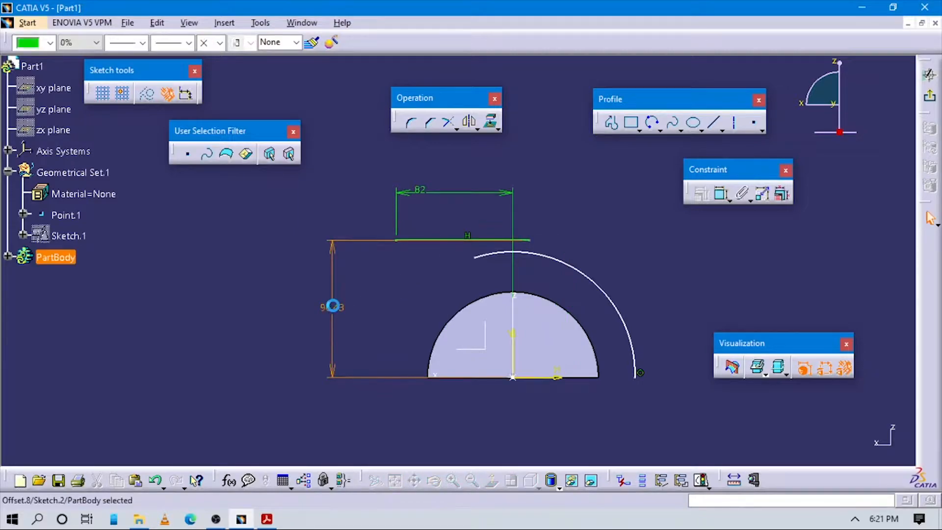
double_click(333, 306)
type("100")
key("Return")
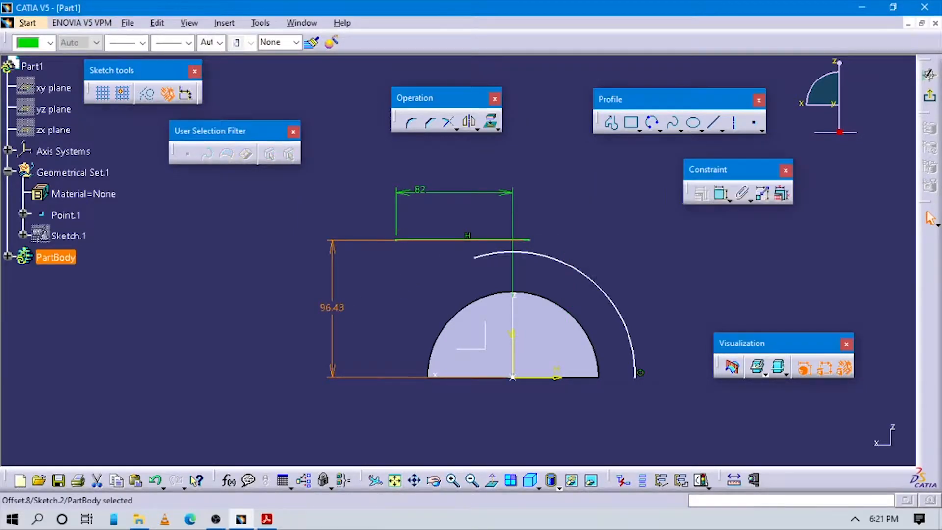
Step: Consult the PDF again, return to CATIA and set the arc's lower endpoint 60 mm from the sketch origin
middle_click_drag(607, 298, 561, 276)
key("alt+Tab")
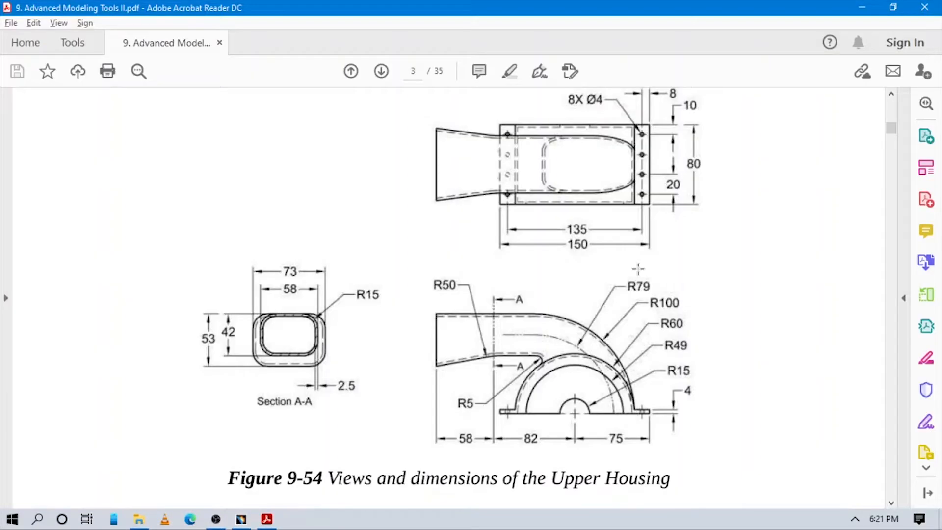
key("alt+Tab")
mouse_move(651, 363)
middle_mouse_down()
mouse_move(652, 355)
mouse_move(653, 388)
middle_mouse_up()
left_click(721, 195)
left_click(611, 397)
left_click(470, 398)
left_click(496, 431)
double_click(506, 426)
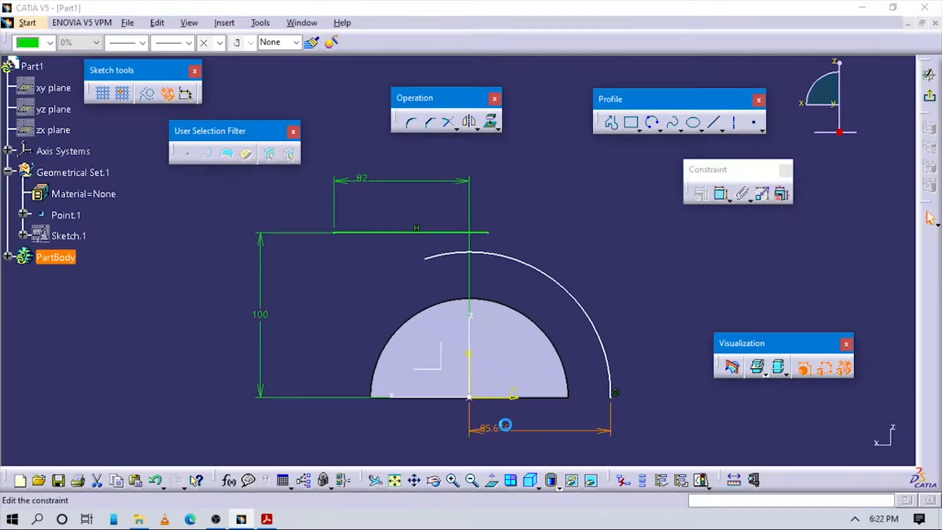
type("60mm")
key("Return")
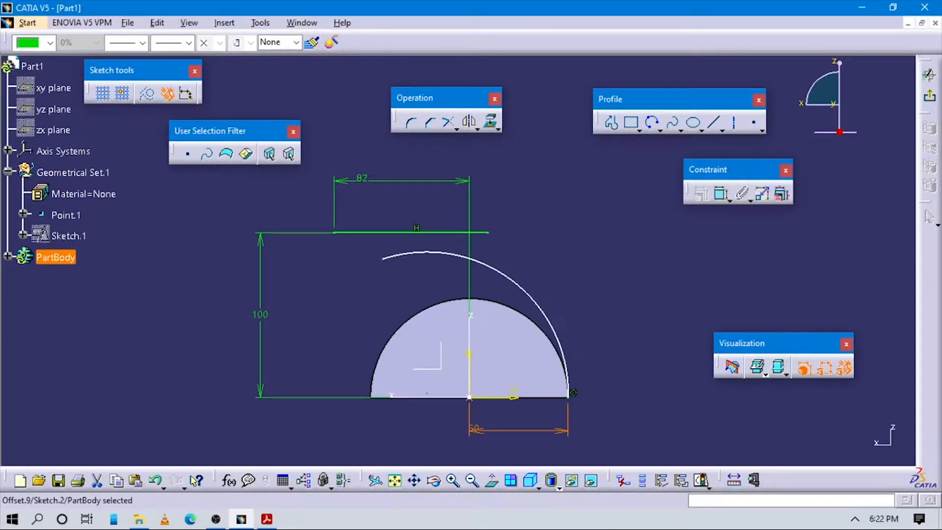
Step: Constrain the arc's centre point to be coincident with the horizontal axis
mouse_move(638, 356)
middle_mouse_down()
mouse_move(637, 410)
mouse_move(599, 275)
middle_mouse_up()
left_click(587, 332)
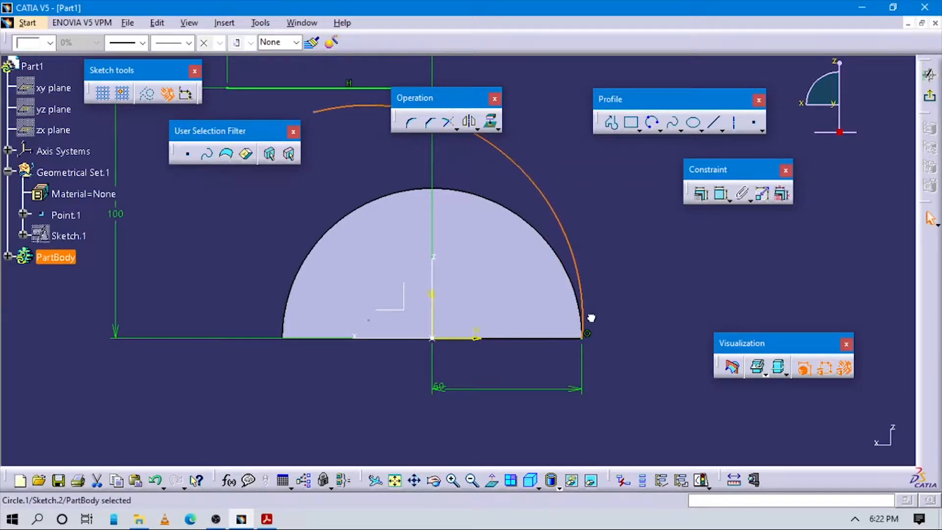
mouse_move(523, 322)
middle_mouse_down()
mouse_move(596, 334)
mouse_move(589, 315)
mouse_move(422, 373)
middle_mouse_up()
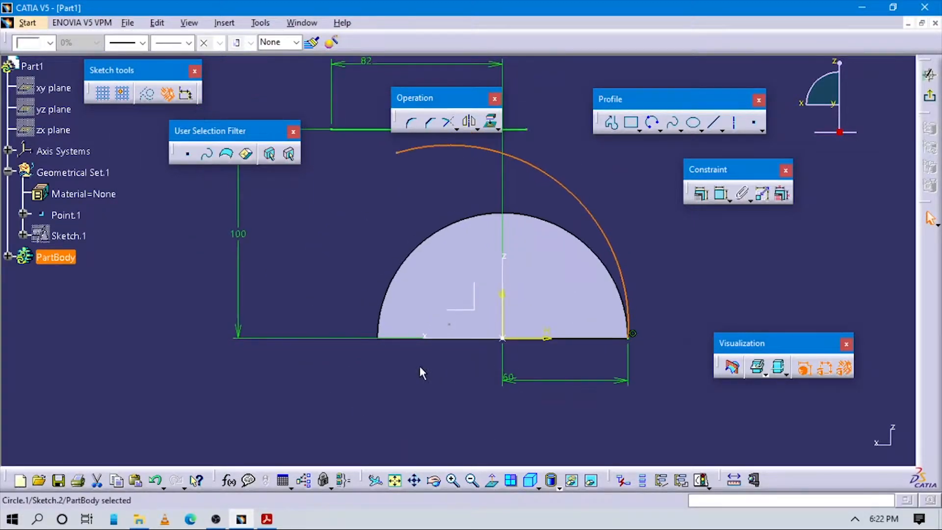
left_click(449, 325)
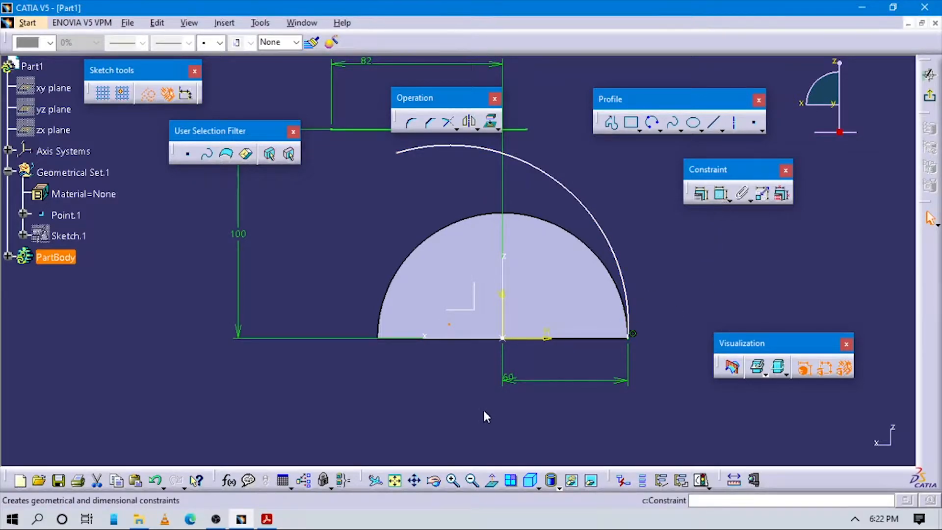
right_click(459, 372)
left_click(505, 432)
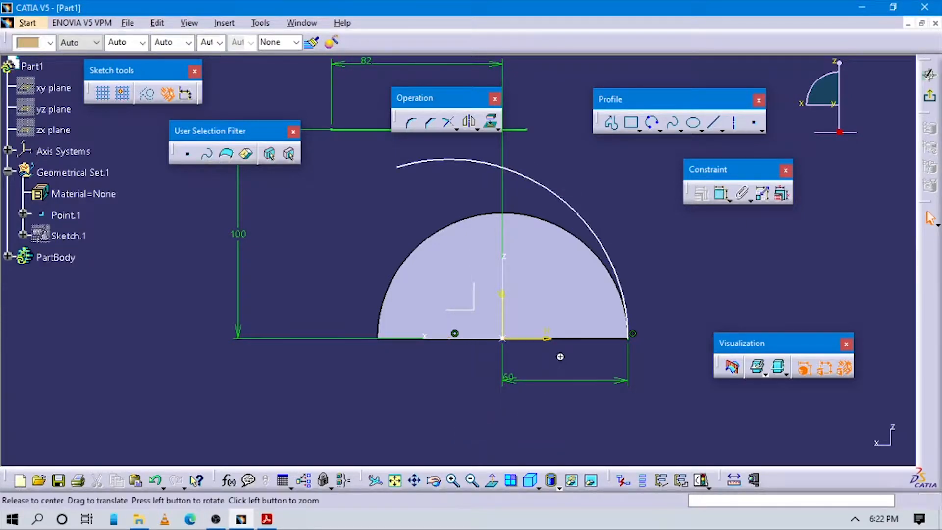
Step: Dimension the arc's radius, look up the outer duct radius in the PDF, return to CATIA and set it to 100 mm
middle_click_drag(560, 356, 561, 375)
middle_click_drag(644, 247, 639, 276)
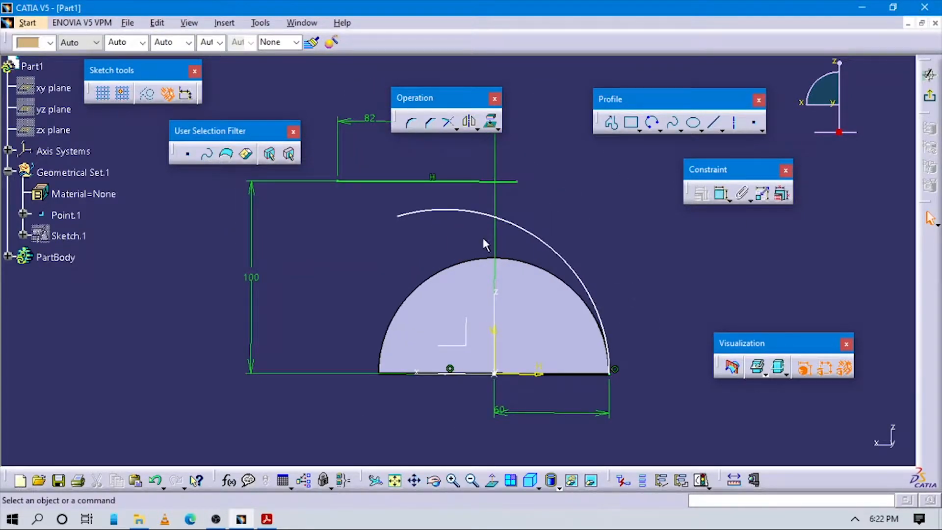
left_click(719, 195)
left_click(535, 238)
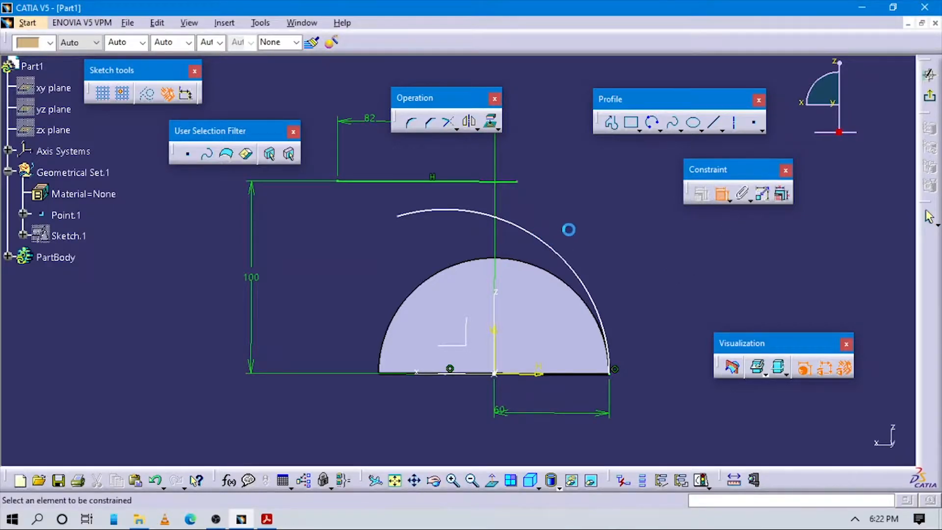
left_click(616, 213)
key("alt+Tab")
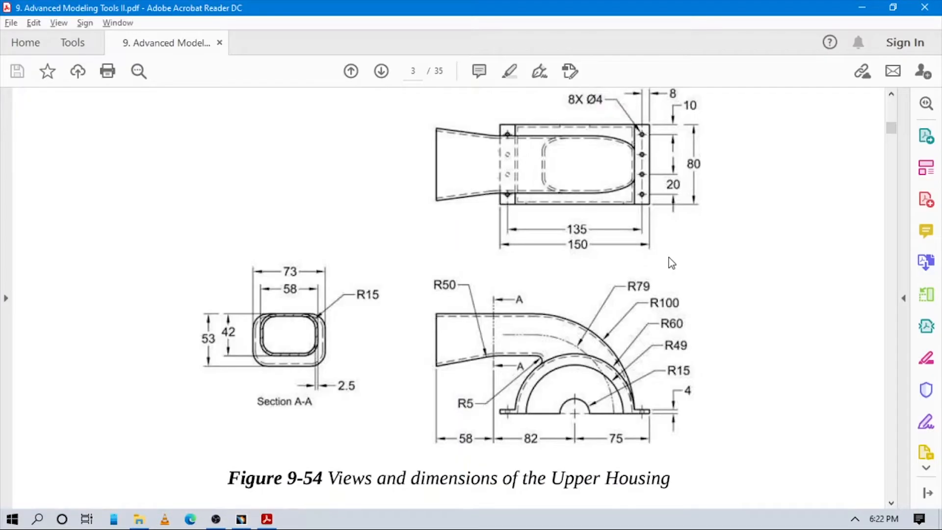
key("alt+Tab")
double_click(587, 231)
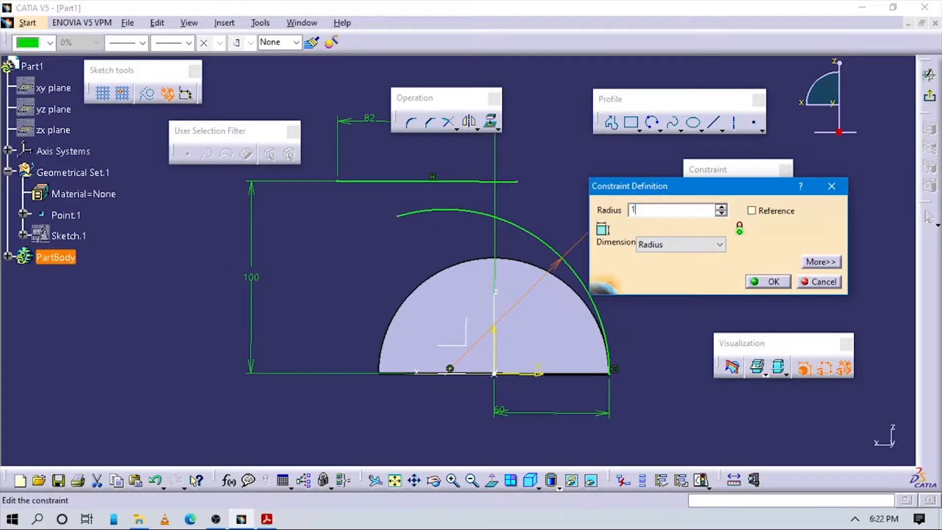
key("Return")
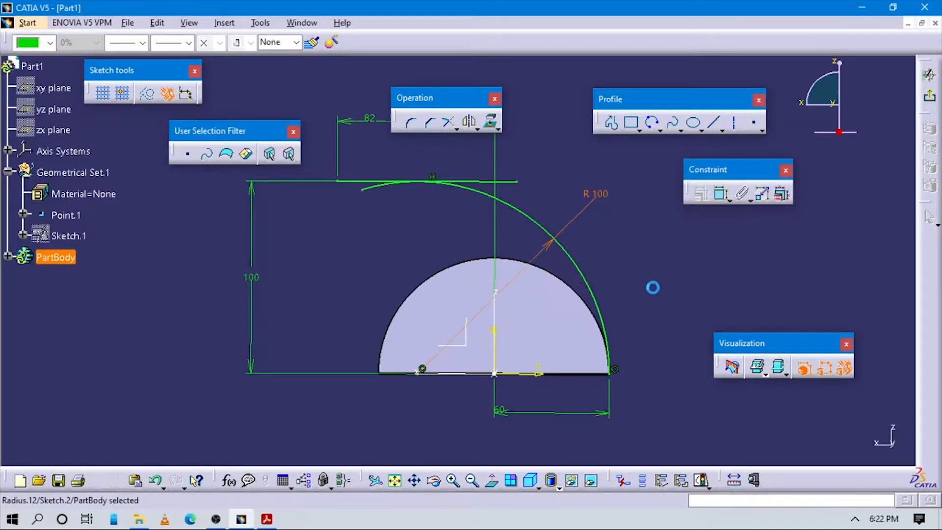
Step: Adjust the arc's free upper end along its curve and add a tangency constraint between the arc and the horizontal line
left_click(377, 188)
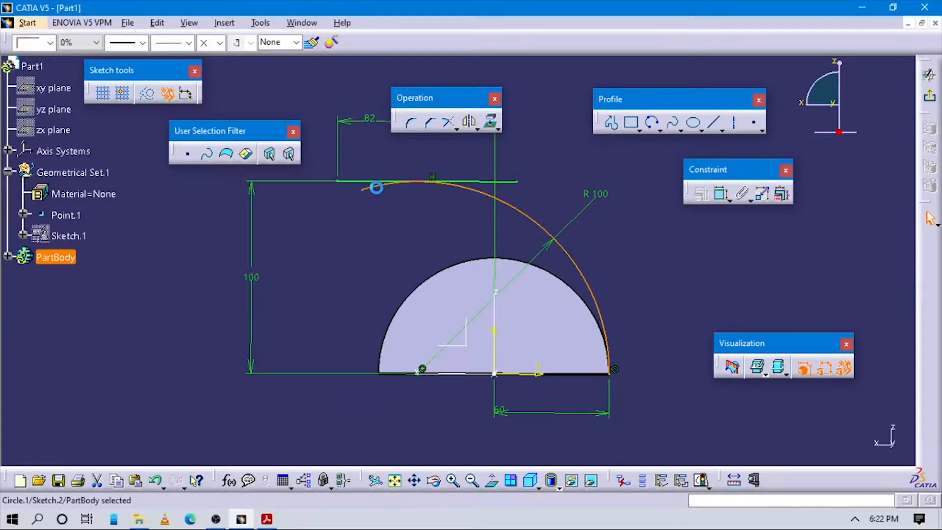
left_click_drag(396, 182, 423, 211)
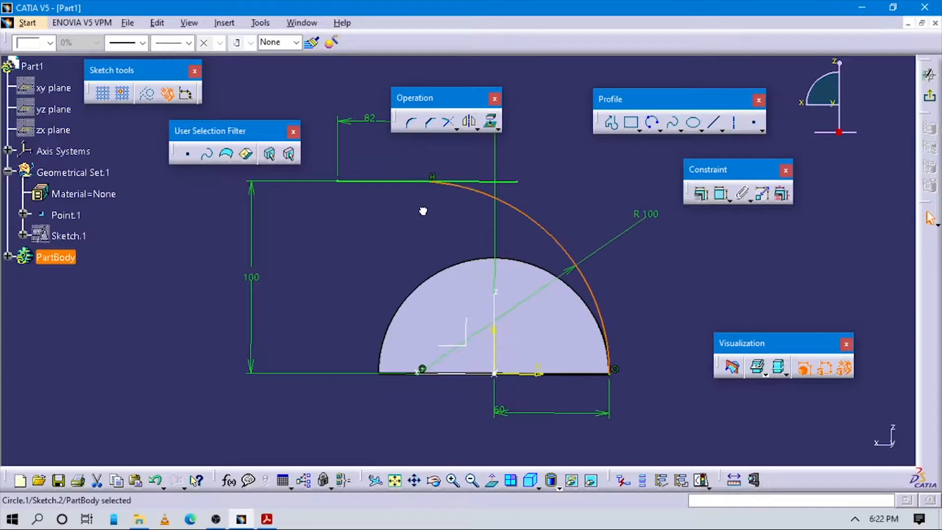
mouse_move(443, 245)
middle_mouse_down()
mouse_move(488, 343)
mouse_move(473, 364)
middle_mouse_up()
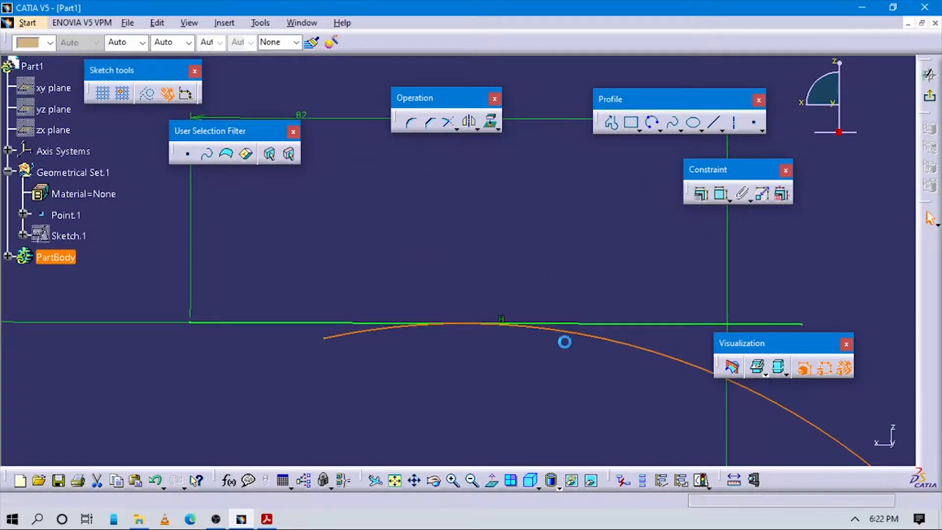
left_click(564, 341)
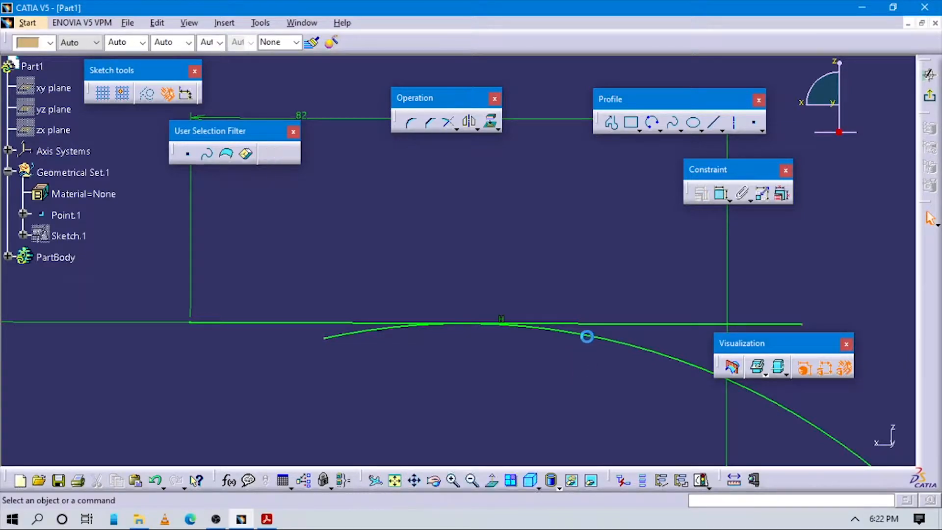
left_click(585, 327)
left_click(599, 324, "ctrl")
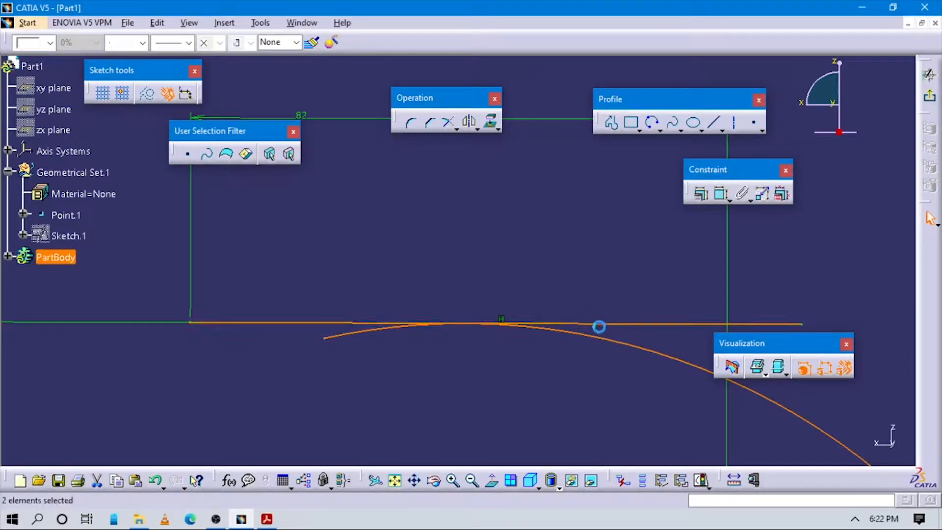
left_click(702, 196)
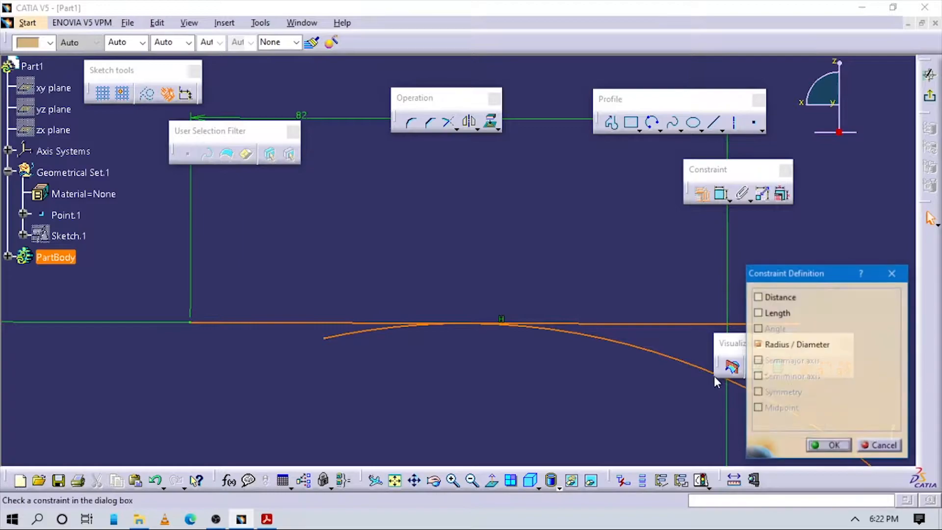
left_click(839, 344)
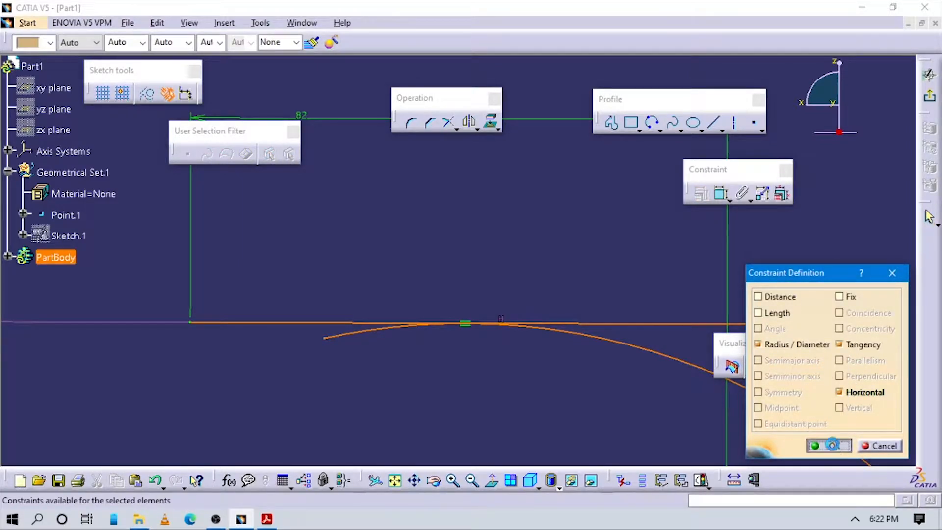
Step: Delete the redundant coincidence constraint between the R100 arc's centre and the horizontal axis
middle_click_drag(539, 338, 558, 405)
mouse_move(481, 349)
middle_mouse_down()
mouse_move(466, 373)
mouse_move(461, 364)
middle_mouse_up()
mouse_move(642, 218)
middle_mouse_down()
mouse_move(544, 275)
mouse_move(504, 238)
middle_mouse_up()
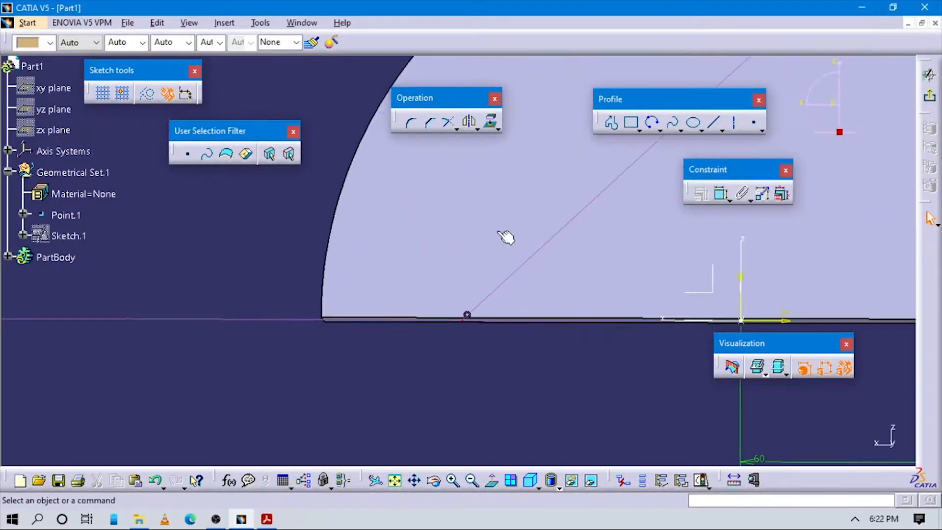
left_click(468, 319)
key("Delete")
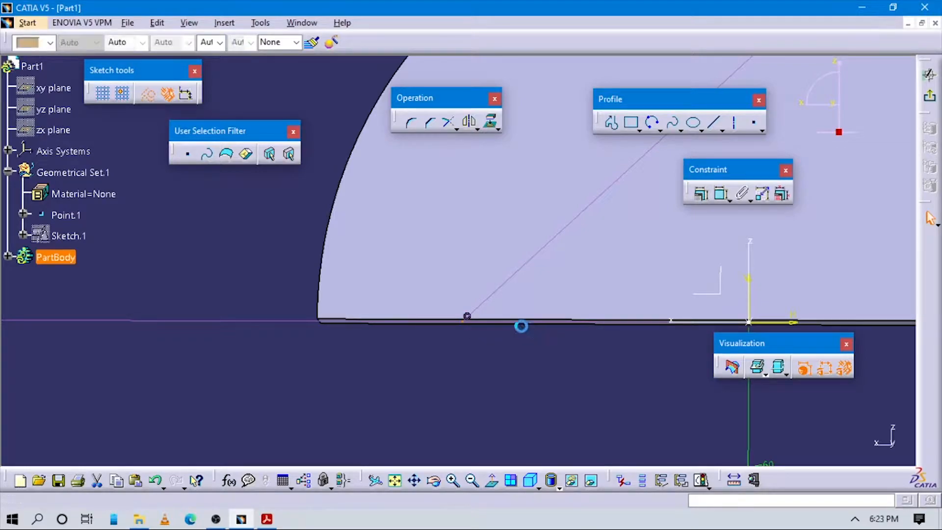
mouse_move(591, 265)
middle_mouse_down()
mouse_move(602, 433)
mouse_move(554, 325)
mouse_move(613, 290)
middle_mouse_up()
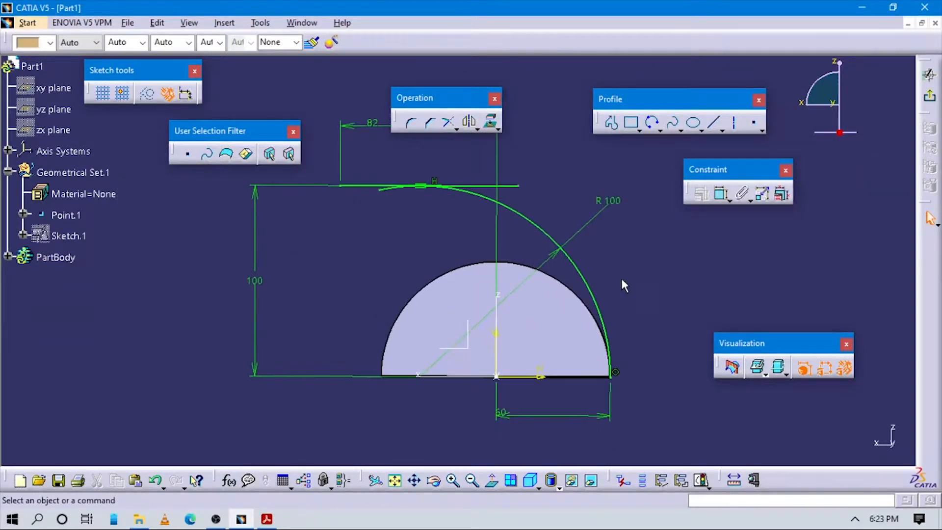
Step: Quick Trim the horizontal line and the R100 arc where each overruns their tangency point, leaving one continuous duct path
middle_click(622, 278)
mouse_move(418, 332)
middle_mouse_down()
mouse_move(589, 347)
mouse_move(565, 313)
middle_mouse_up()
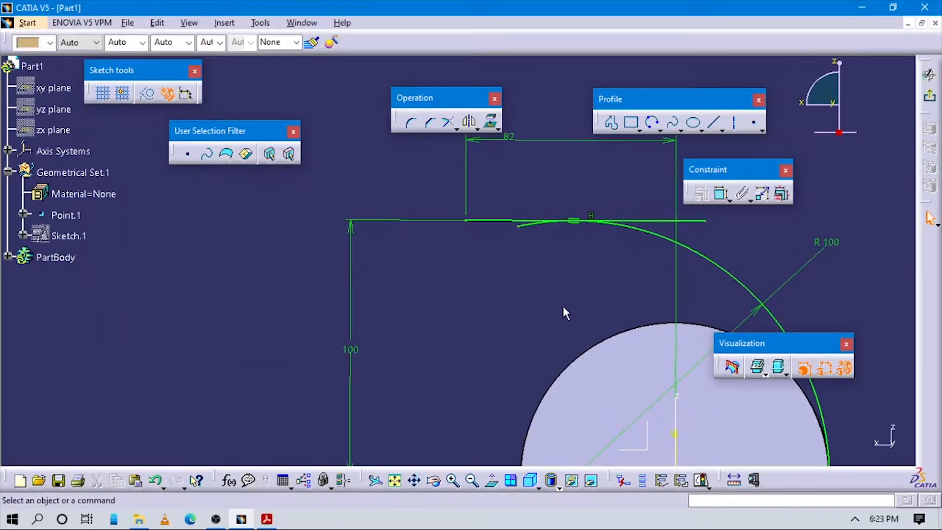
left_click(477, 126)
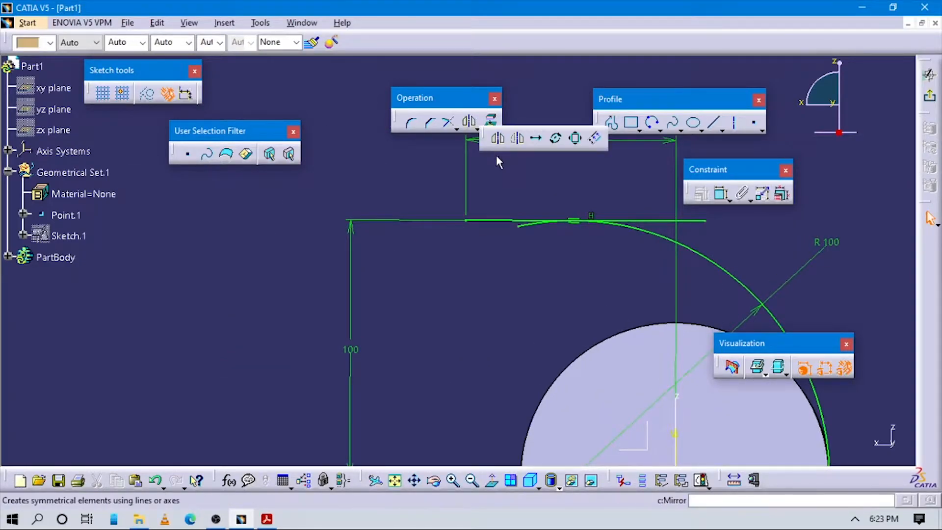
left_click(458, 130)
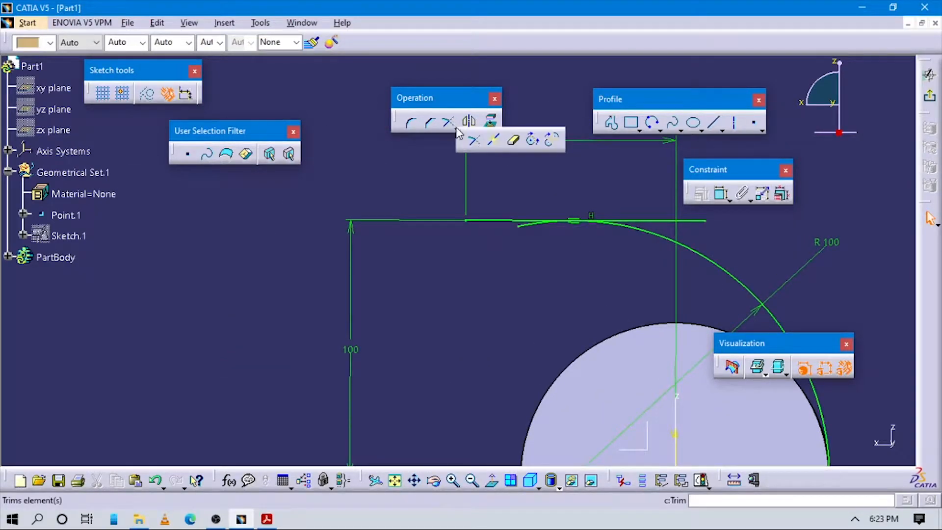
left_click(520, 141)
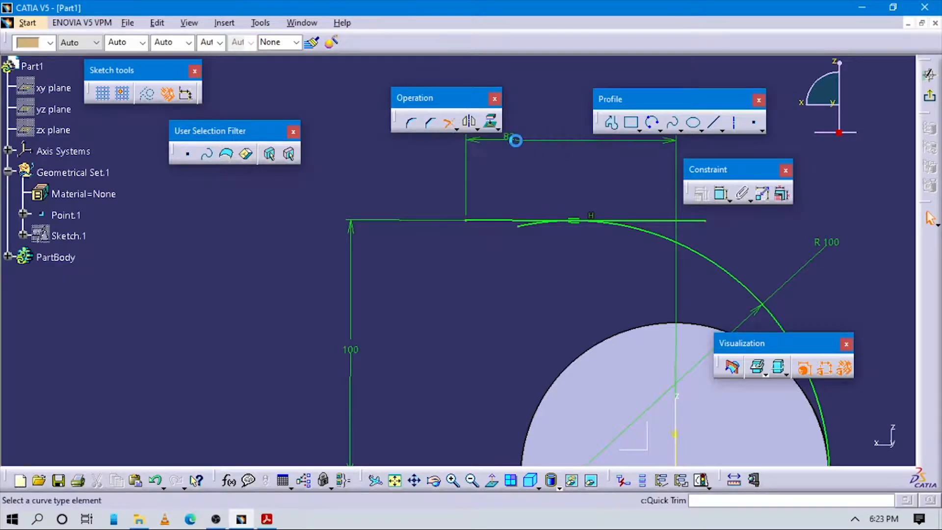
left_click(661, 223)
left_click(532, 225)
mouse_move(555, 270)
middle_mouse_down()
mouse_move(564, 345)
mouse_move(533, 340)
mouse_move(622, 289)
middle_mouse_up()
key("Escape")
mouse_move(505, 275)
middle_mouse_down()
mouse_move(456, 309)
mouse_move(667, 290)
middle_mouse_up()
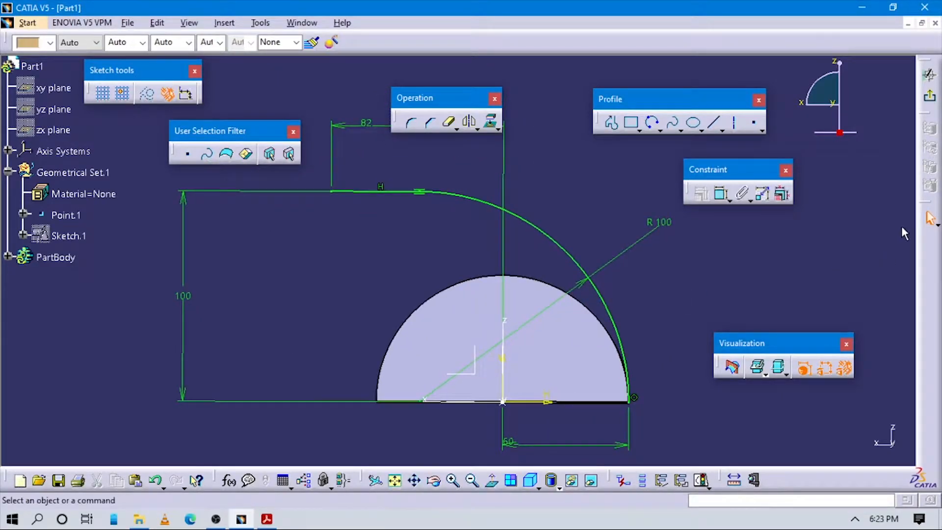
Step: Exit the duct path sketch and return to the 3D part
left_click(931, 99)
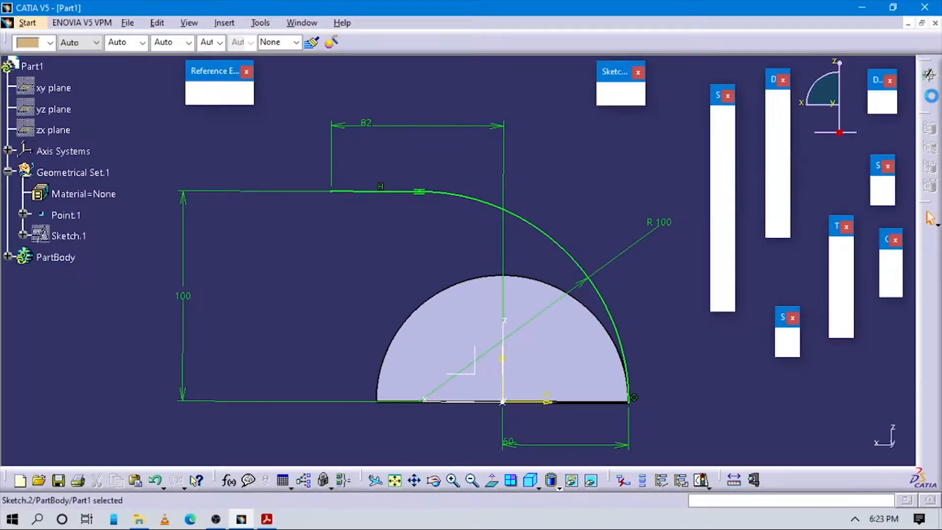
left_click(573, 205)
mouse_move(404, 277)
middle_mouse_down()
mouse_move(409, 264)
mouse_move(578, 278)
mouse_move(403, 248)
middle_mouse_up()
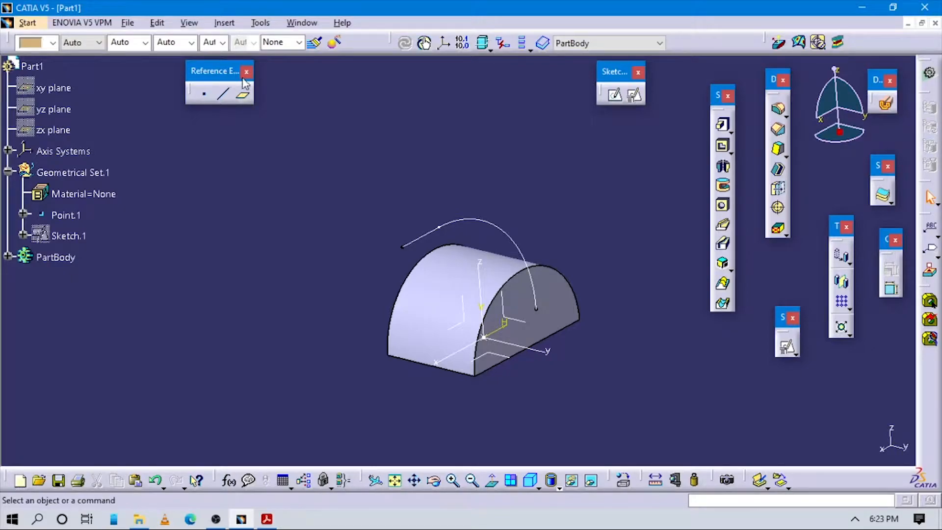
Step: Create a reference plane normal to the duct path curve at the free end of its straight line
left_click_drag(243, 81, 350, 120)
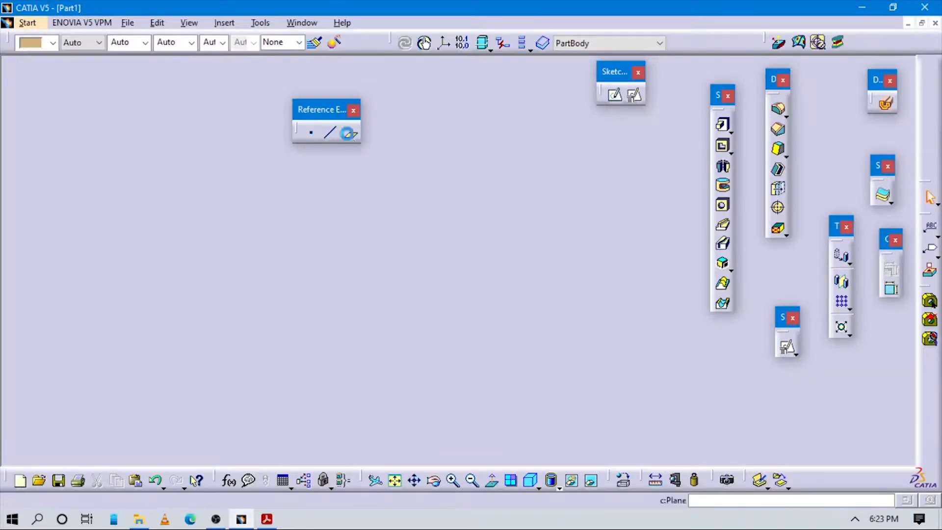
left_click(348, 134)
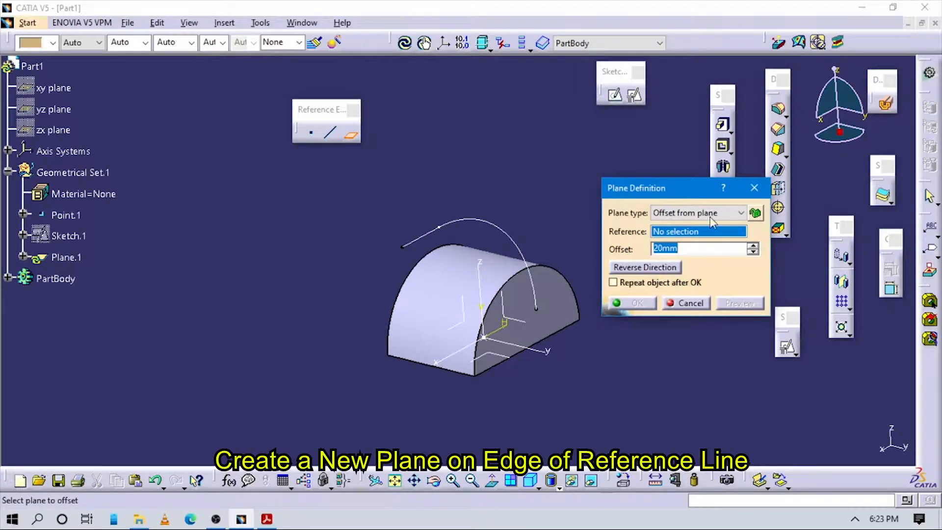
left_click(711, 217)
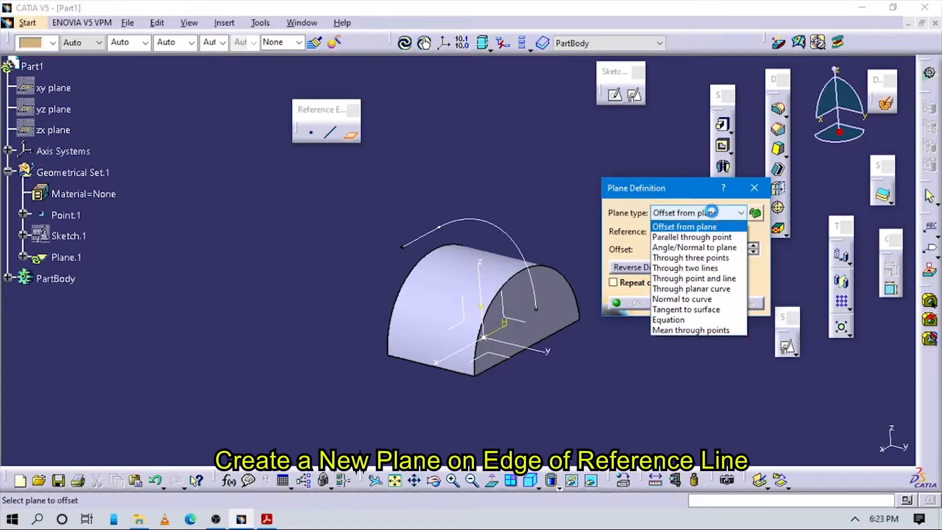
left_click(681, 299)
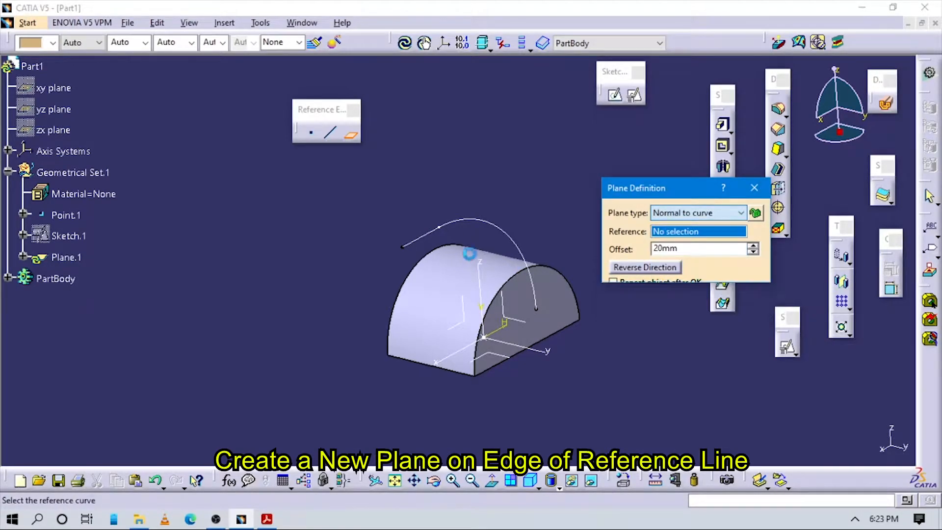
left_click(484, 224)
left_click(403, 247)
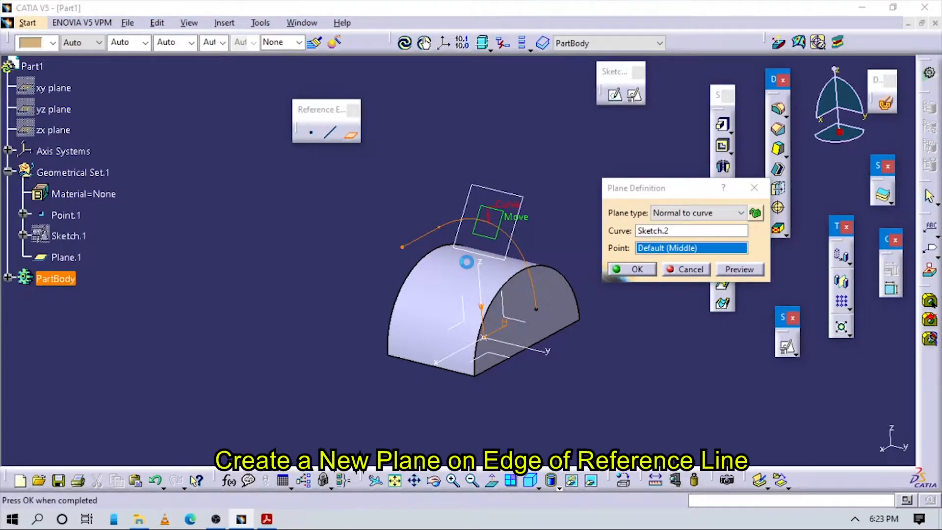
left_click(634, 270)
middle_click_drag(444, 348, 510, 284)
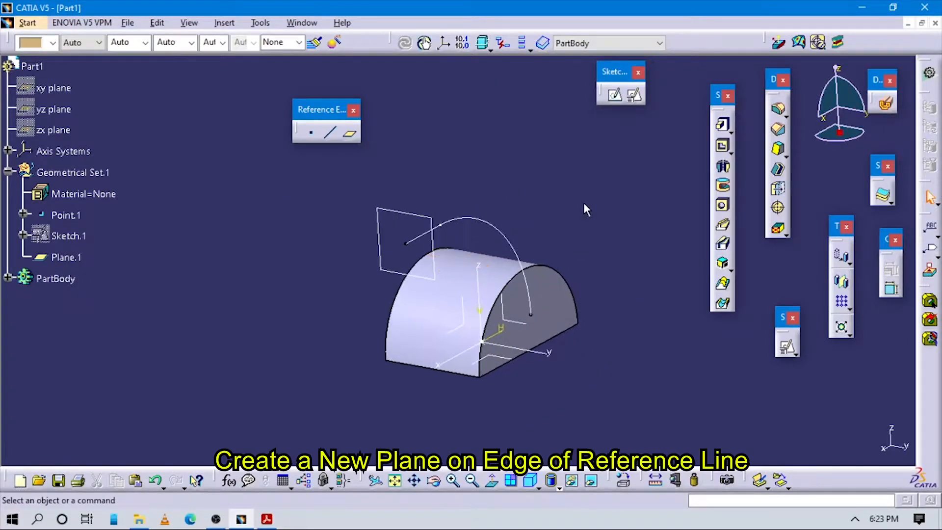
Step: Start a positioned sketch on Plane.1 with its origin projected from Point.1 and its H direction parallel to the Y axis
left_click(634, 94)
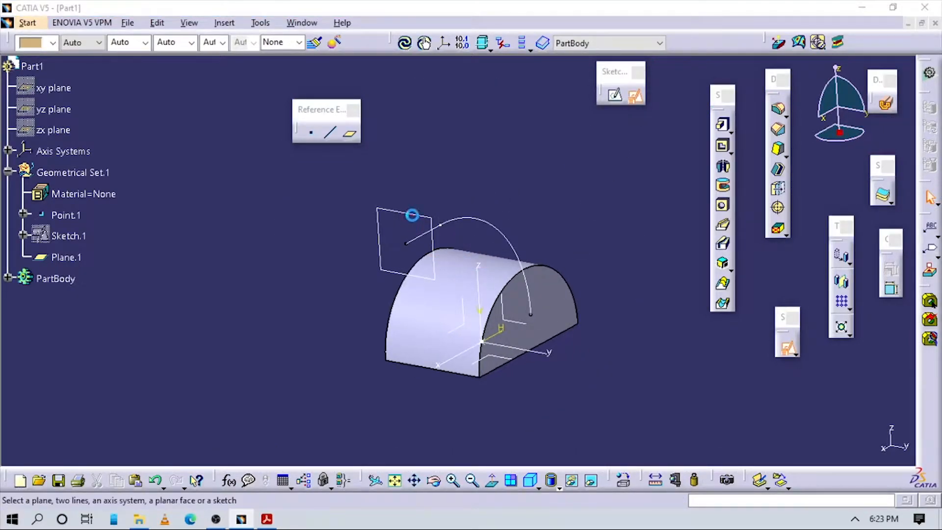
left_click(411, 219)
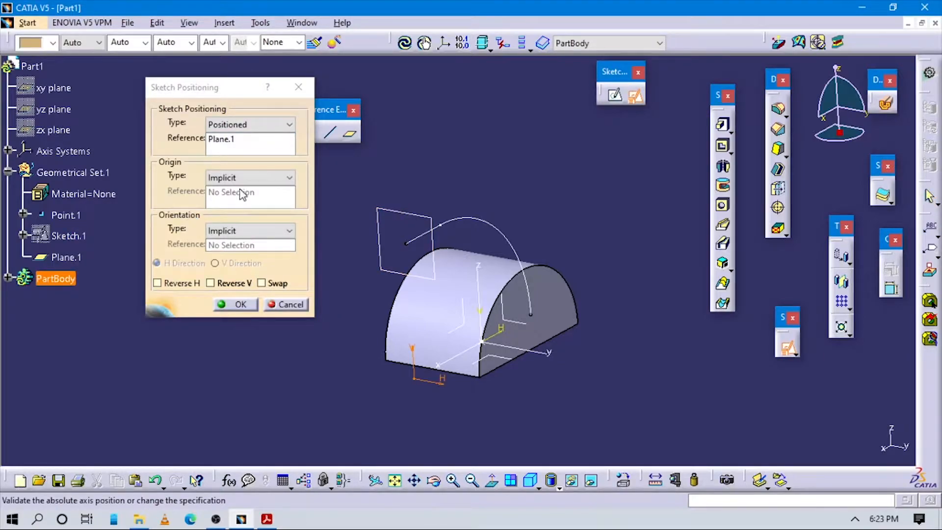
left_click(237, 179)
left_click(238, 213)
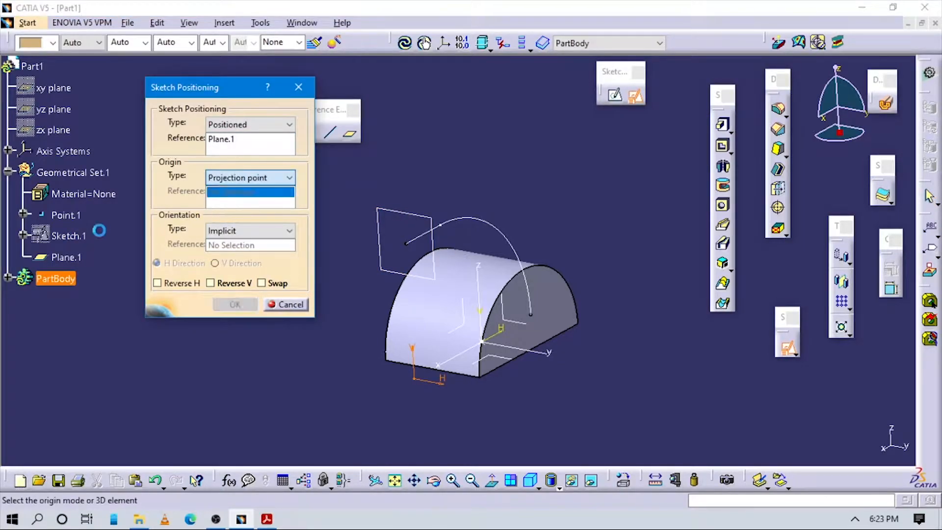
left_click(66, 216)
left_click(235, 231)
left_click(221, 307)
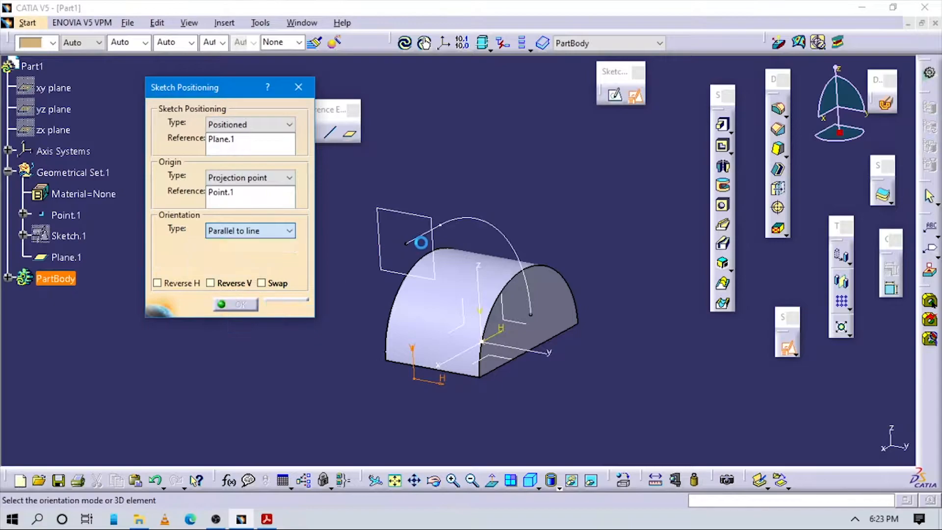
left_click(517, 351)
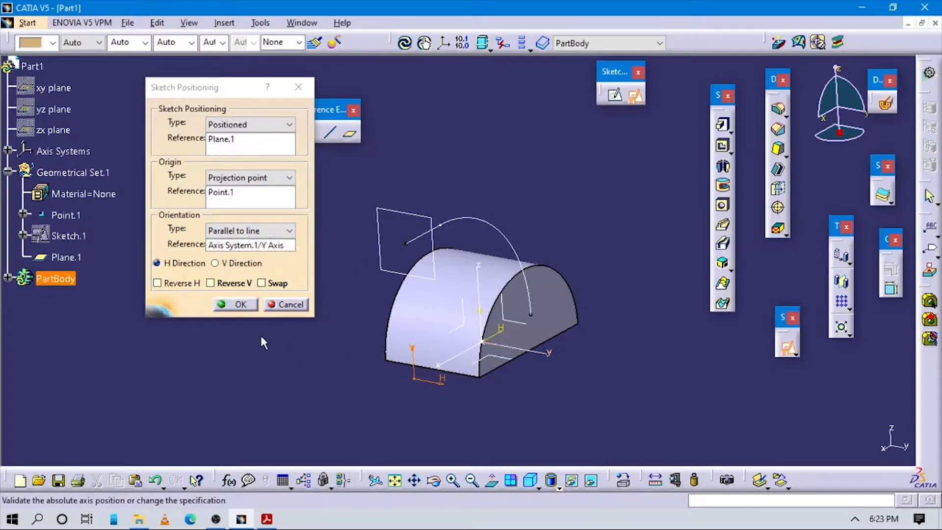
key("Return")
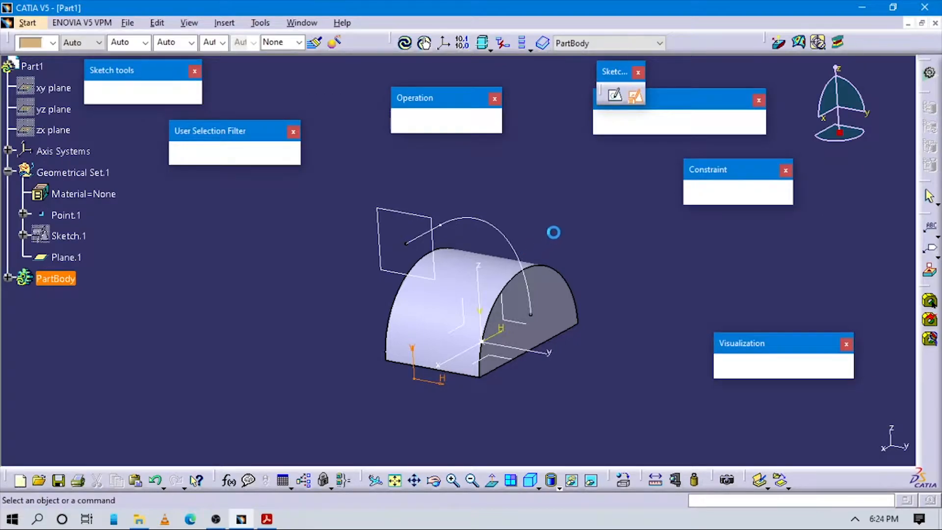
Step: Sketch a rectangle about 27 mm high across the end of the duct path, above the half-cylinder
left_click(631, 122)
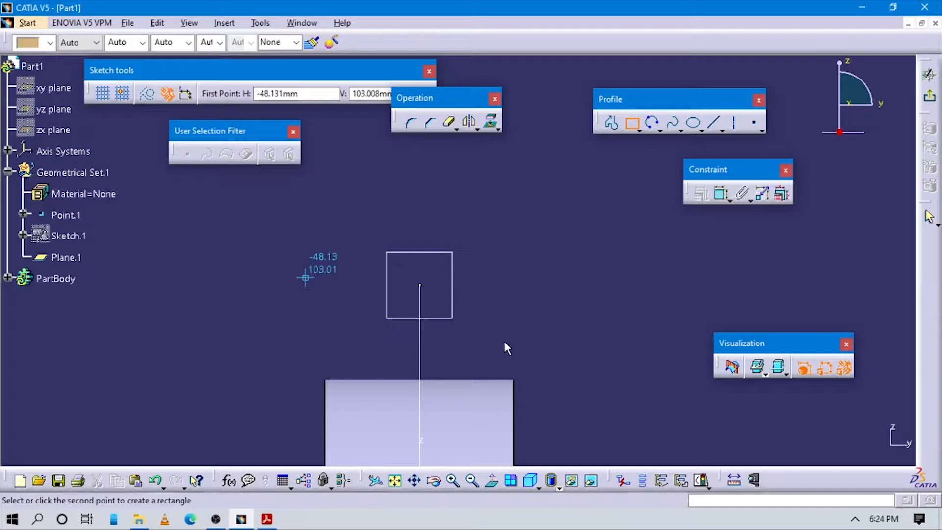
left_click(587, 341)
mouse_move(592, 376)
middle_mouse_down()
mouse_move(591, 389)
mouse_move(592, 338)
middle_mouse_up()
Step: Look up the Section A-A width in the PDF, return to CATIA, dimension the rectangle's upper edge and set it to 58 mm
key("alt+Tab")
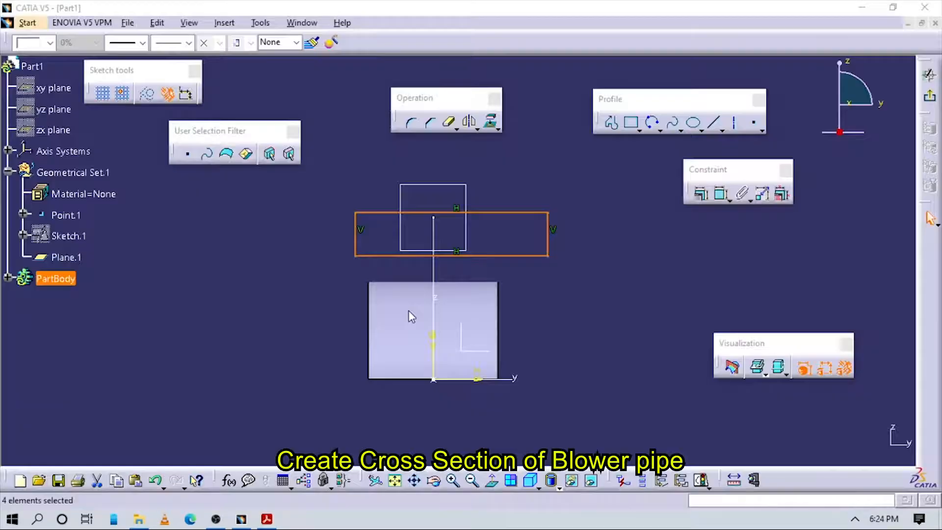
mouse_move(410, 315)
middle_mouse_down()
mouse_move(515, 265)
mouse_move(573, 252)
middle_mouse_up()
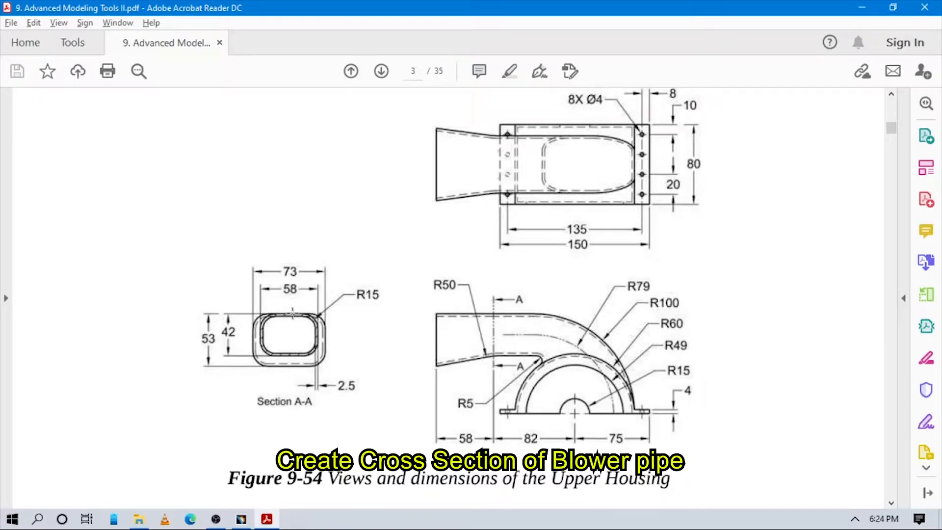
key("alt+Tab")
left_click(645, 340)
left_click(717, 195)
left_click(496, 207)
left_click(501, 164)
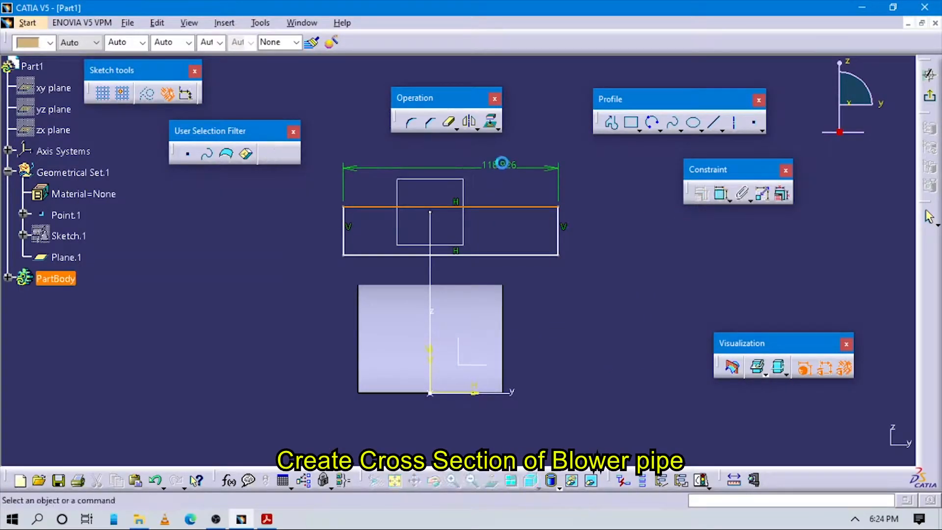
double_click(501, 164)
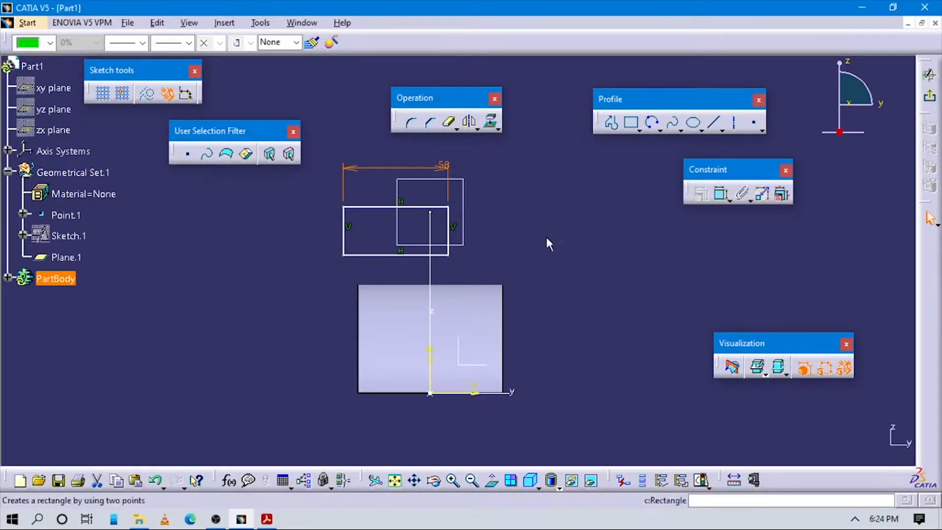
left_click(547, 238)
Step: Constrain the rectangle's two vertical sides to be symmetric about the vertical axis
left_click(722, 194)
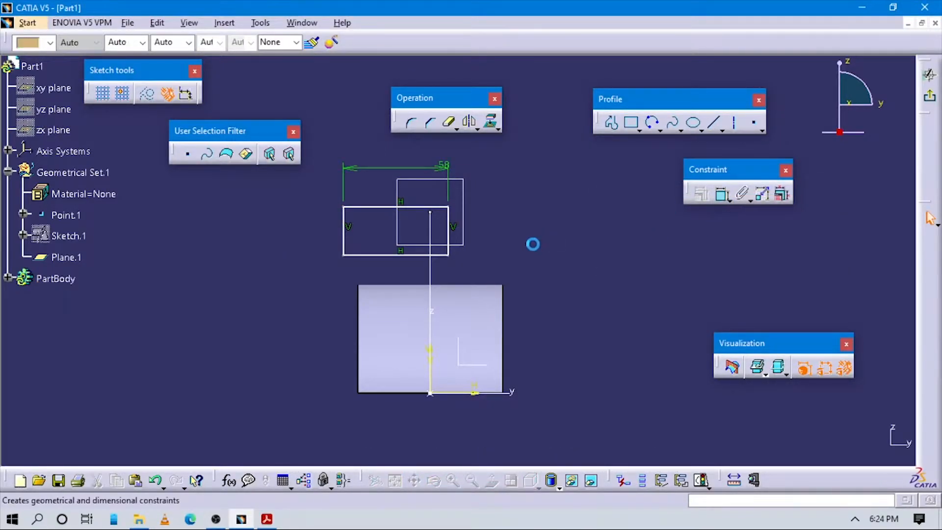
left_click(450, 223)
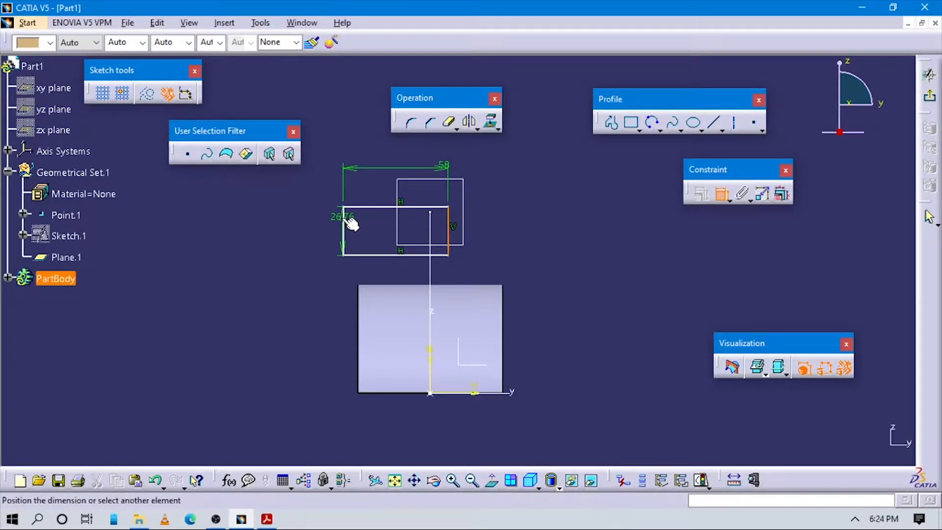
right_click(558, 201)
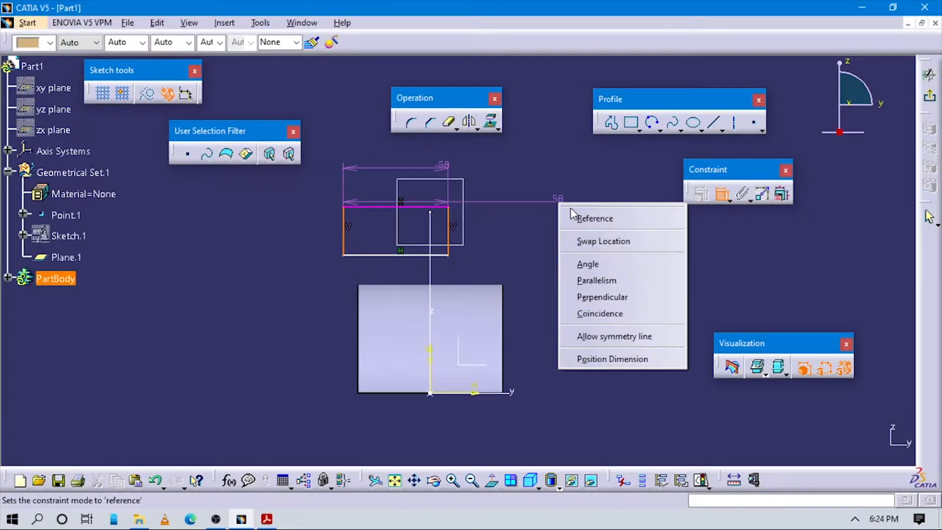
left_click(616, 337)
left_click(431, 355)
middle_click_drag(566, 339, 560, 319)
Step: Check the duct section in the PDF, return to CATIA and nudge the rectangle's upper and side edges
key("alt+Tab")
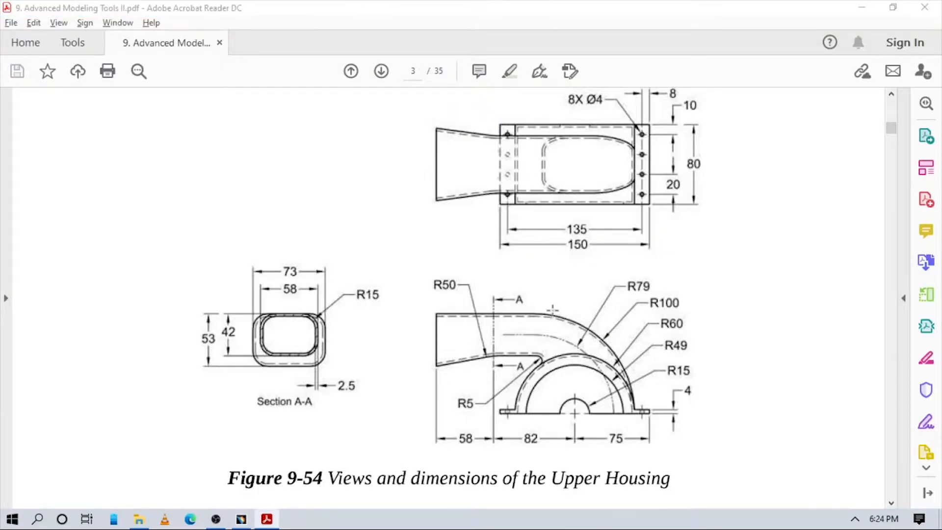
key("alt+Tab")
mouse_move(441, 199)
left_mouse_down()
mouse_move(389, 192)
mouse_move(370, 213)
mouse_move(377, 202)
left_mouse_up()
left_click(539, 274)
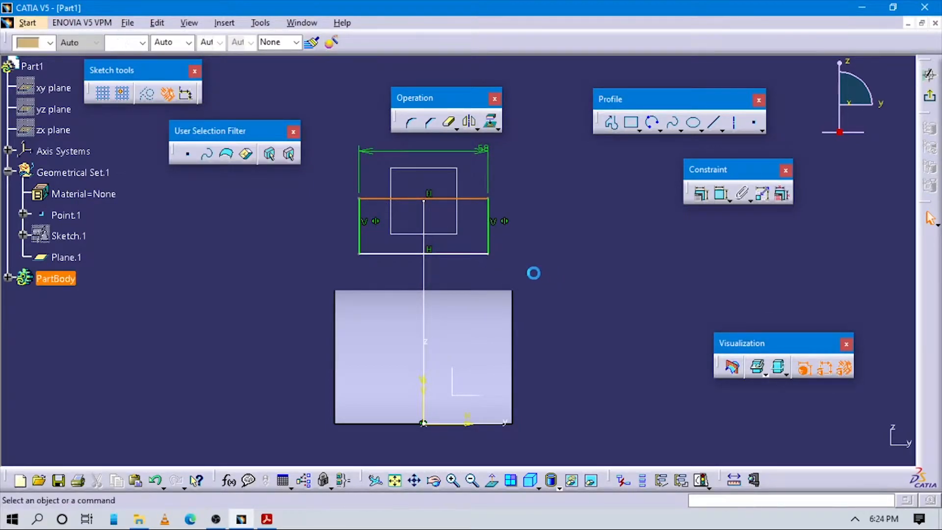
left_click(488, 233)
mouse_move(480, 230)
left_mouse_down()
mouse_move(481, 212)
mouse_move(484, 239)
left_mouse_up()
Step: Look up the Section A-A height in the PDF, return to CATIA, dimension the rectangle's height and set it to 42 mm
key("alt+Tab")
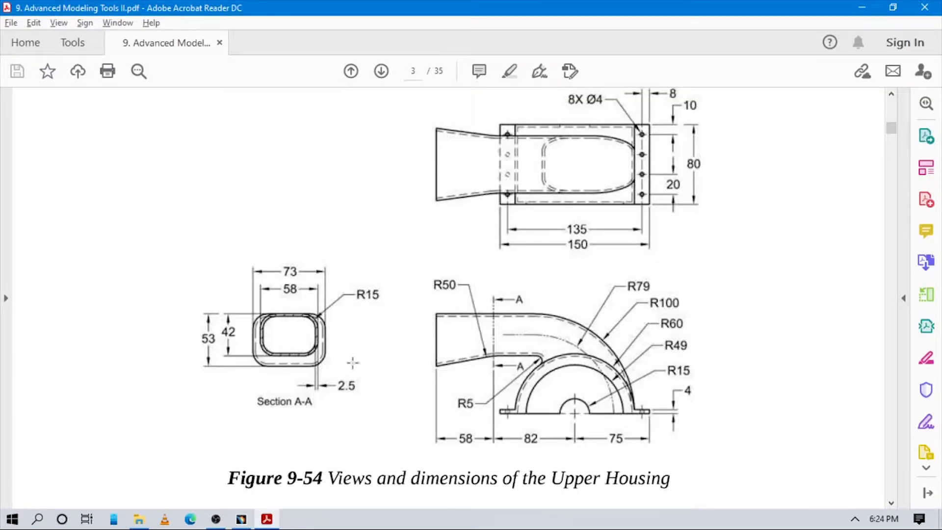
key("alt+Tab")
left_click(675, 367)
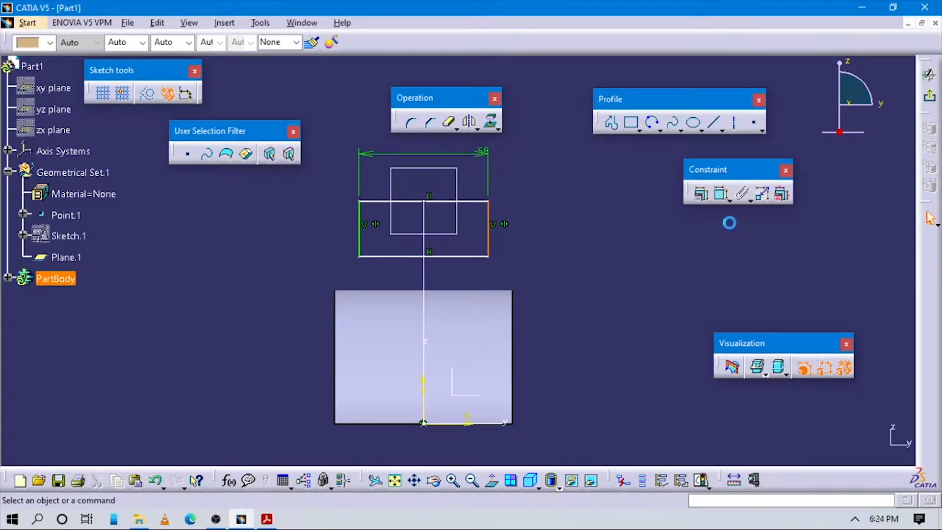
left_click(722, 194)
left_click(464, 202)
left_click(451, 257)
left_click(544, 246)
double_click(543, 244)
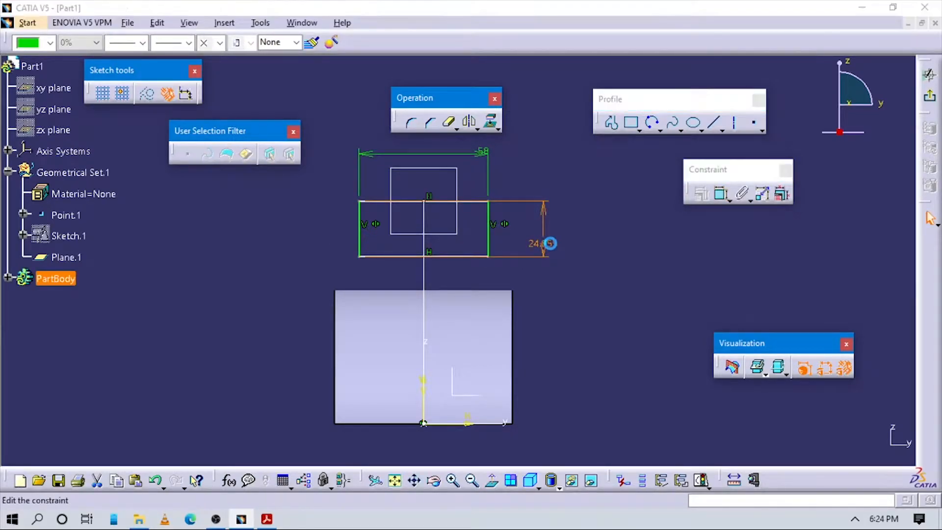
key("Return")
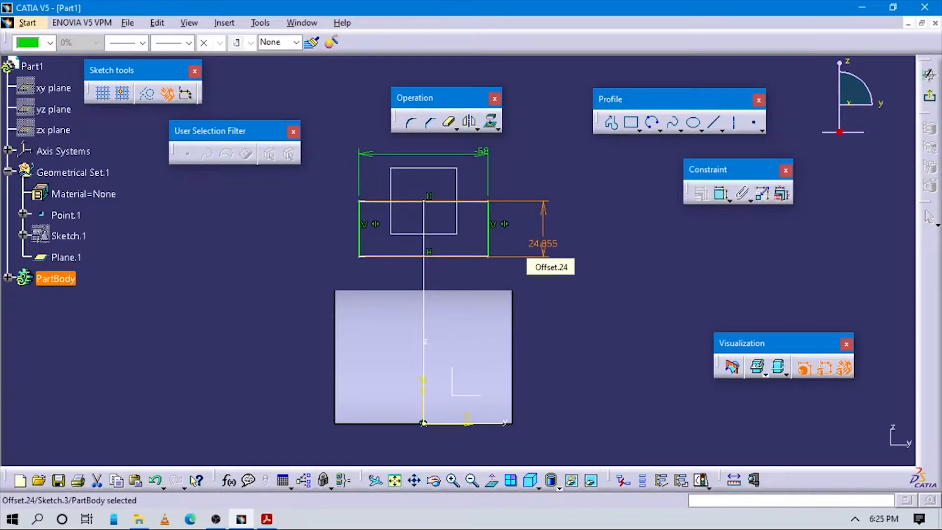
middle_click_drag(567, 316, 573, 385)
left_click(724, 264)
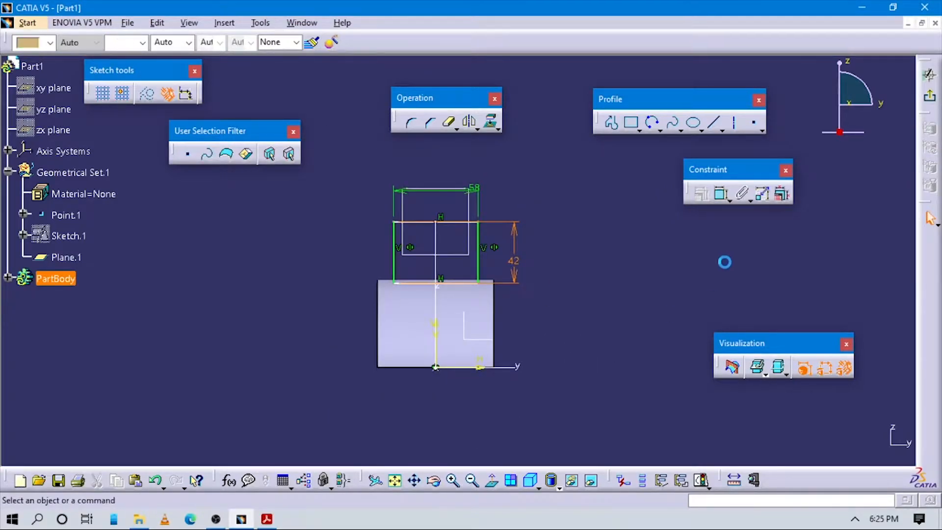
Step: Dimension the rectangle's upper edge from the horizontal axis and set the distance to 100 mm
left_click(467, 223)
left_click(482, 369)
left_click(564, 326)
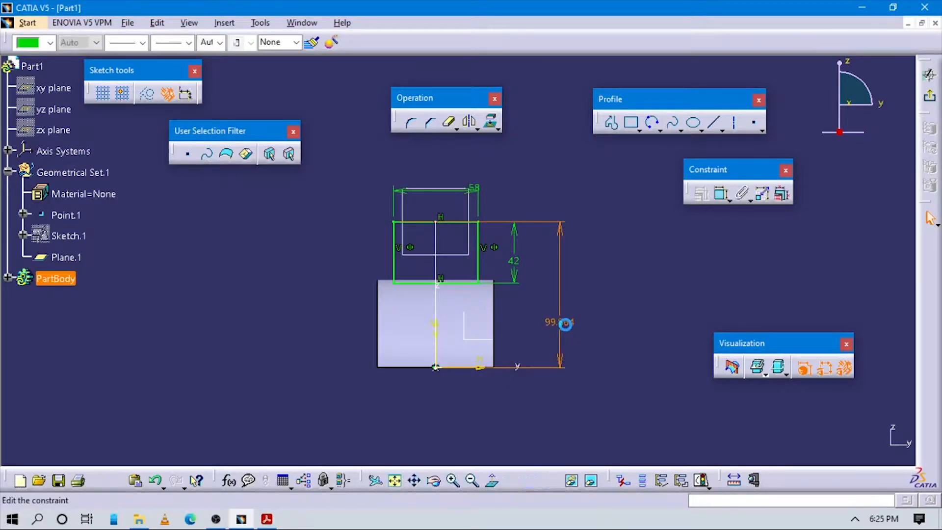
double_click(566, 325)
type("100.")
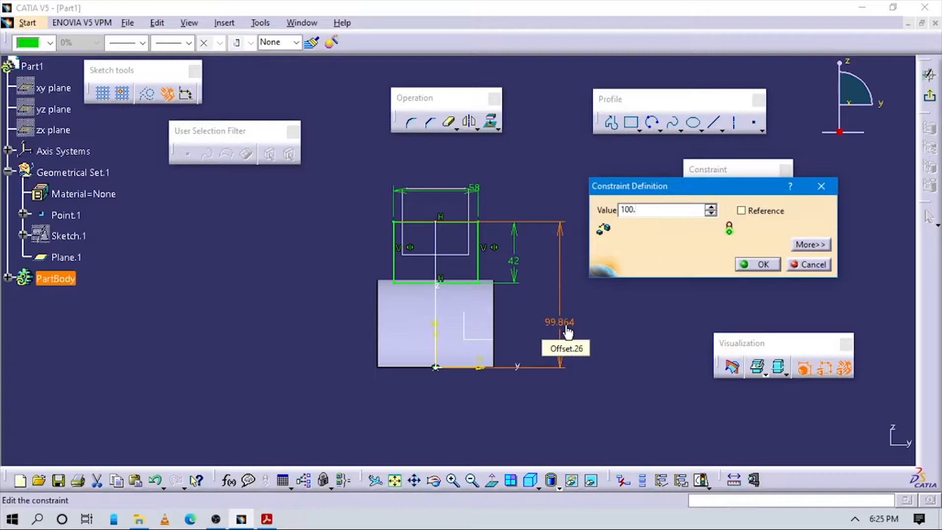
key("Return")
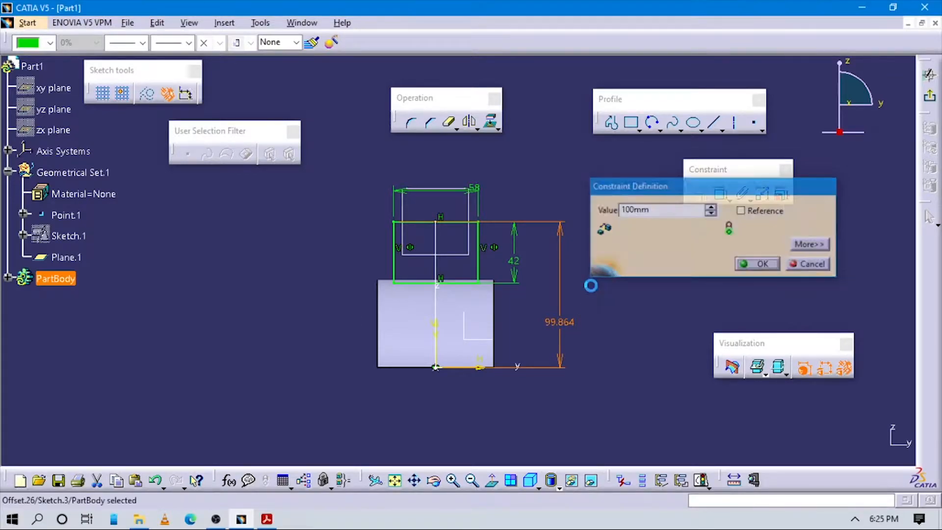
middle_click_drag(625, 281, 629, 265)
left_click(647, 316)
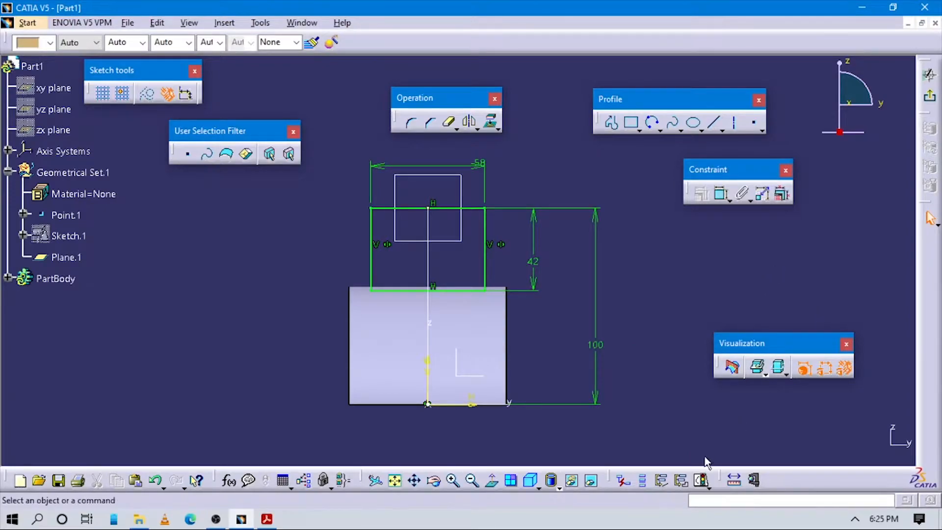
Step: Check the sketch's solving status, exit the duct section sketch and view the part in 3D
left_click(701, 479)
left_click(880, 355)
left_click(931, 97)
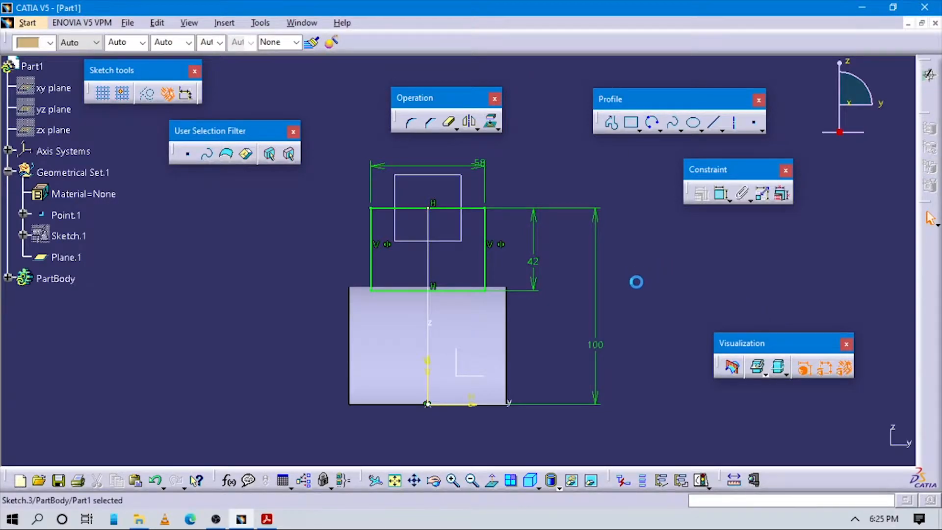
mouse_move(523, 216)
middle_mouse_down()
mouse_move(525, 231)
mouse_move(490, 265)
mouse_move(501, 260)
middle_mouse_up()
left_click(479, 160)
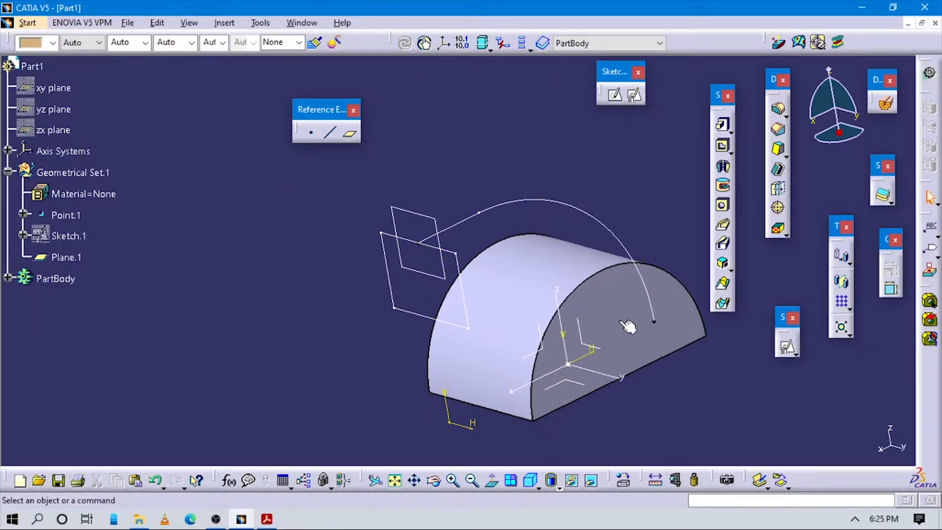
Step: Create a rib using the 58 x 42 mm rectangle as profile and the duct path sketch as center curve, keeping the angle
left_click(721, 224)
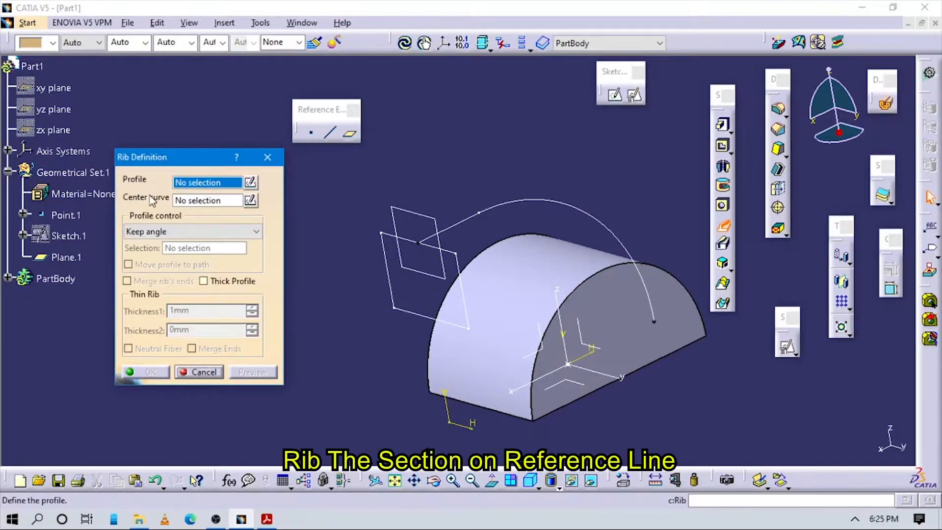
left_click(452, 268)
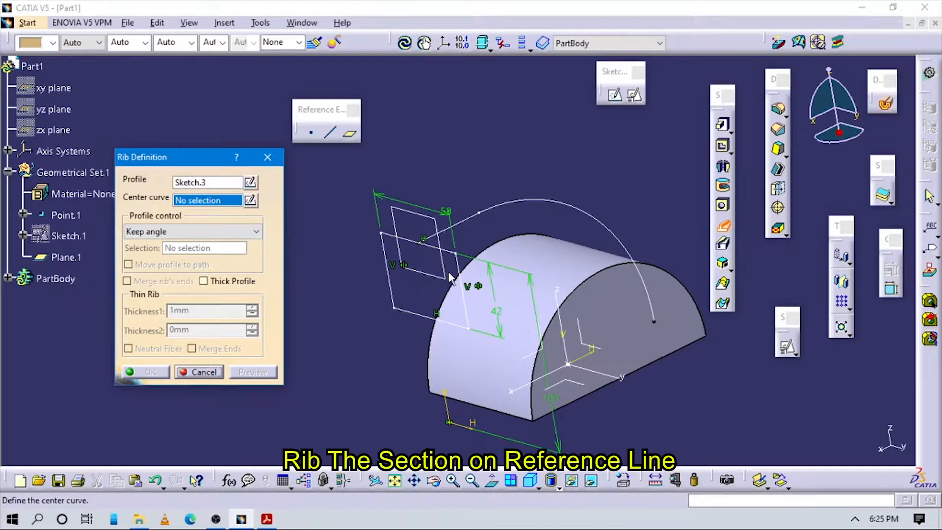
left_click(493, 210)
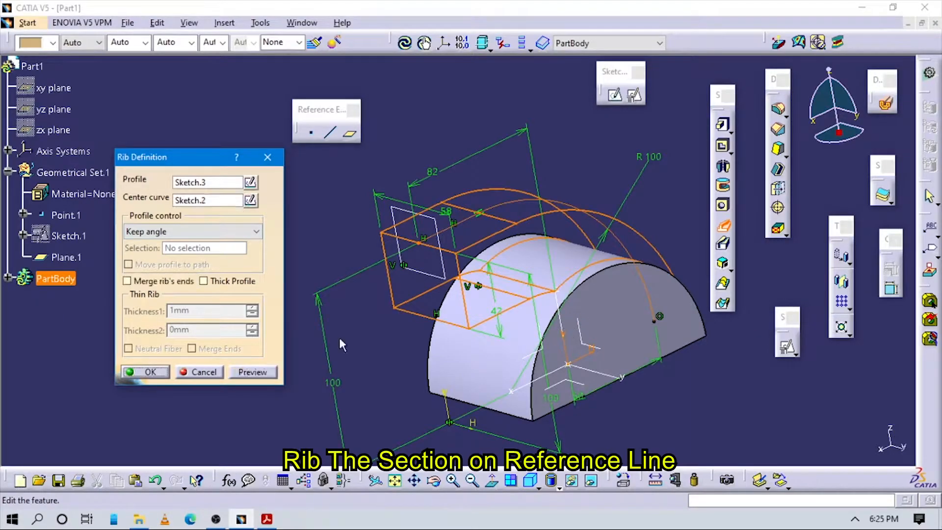
left_click(147, 372)
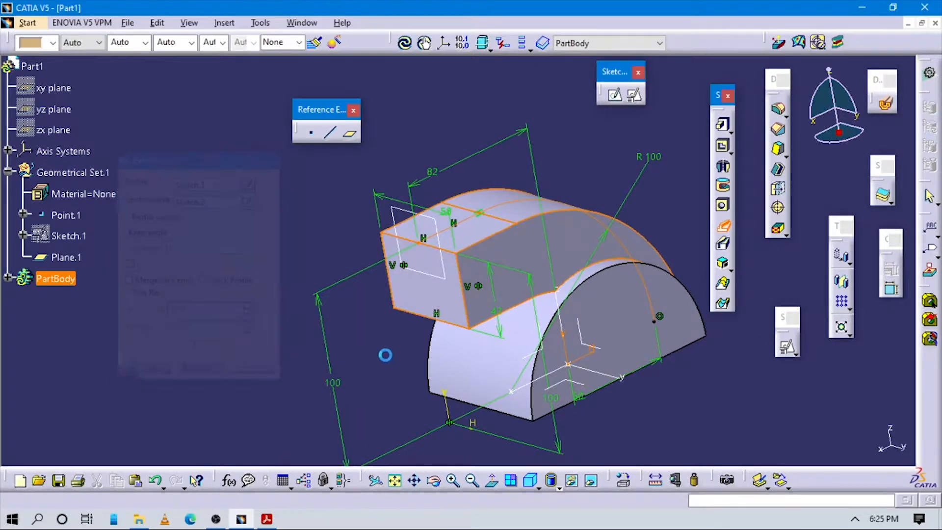
middle_click_drag(354, 339, 441, 304)
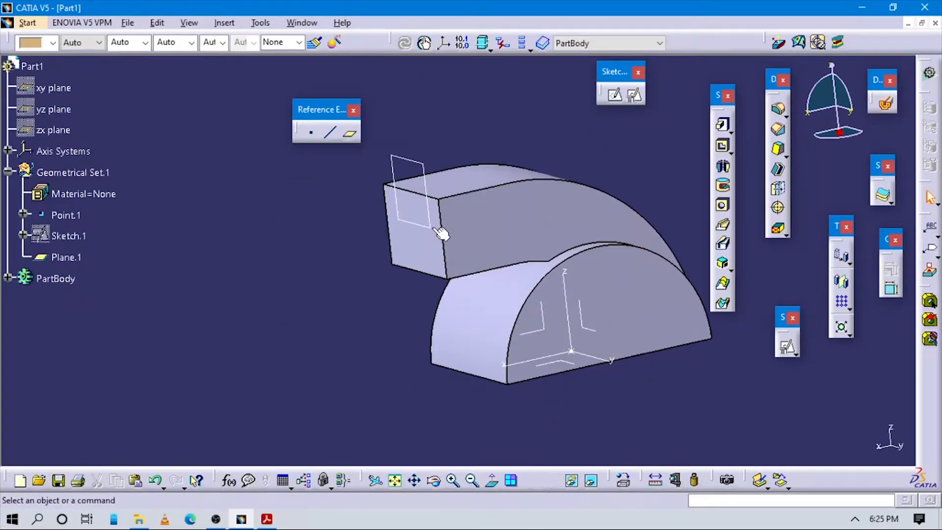
Step: Look up the duct extension length in the PDF, return to CATIA and create a plane offset 58 mm outward from Plane.1, rechecking the drawing
key("alt+Tab")
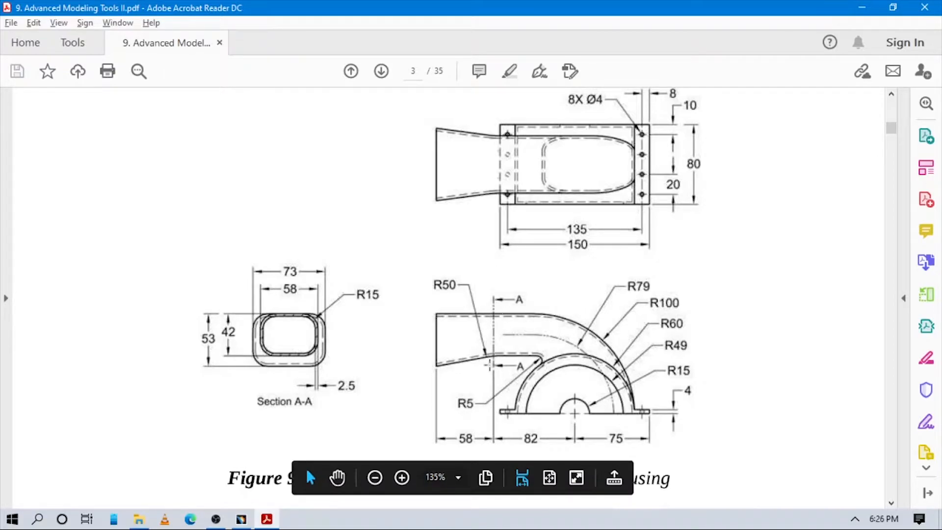
key("alt+Tab")
middle_click_drag(520, 323, 557, 186)
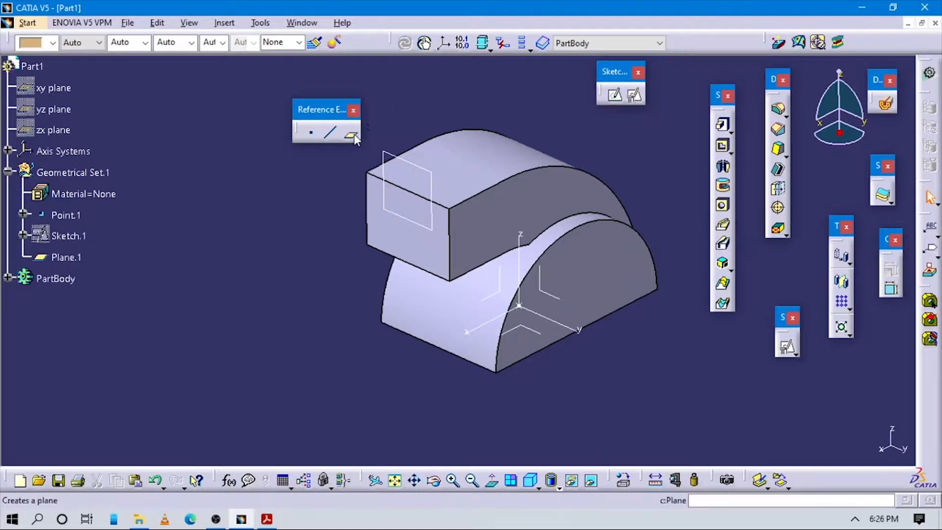
left_click(671, 213)
left_click(672, 225)
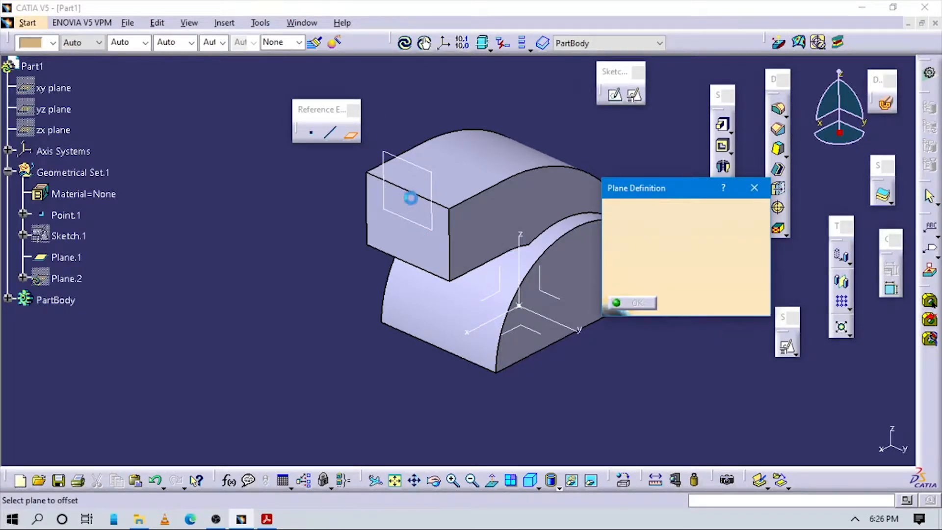
left_click(432, 179)
middle_click_drag(473, 208, 406, 211)
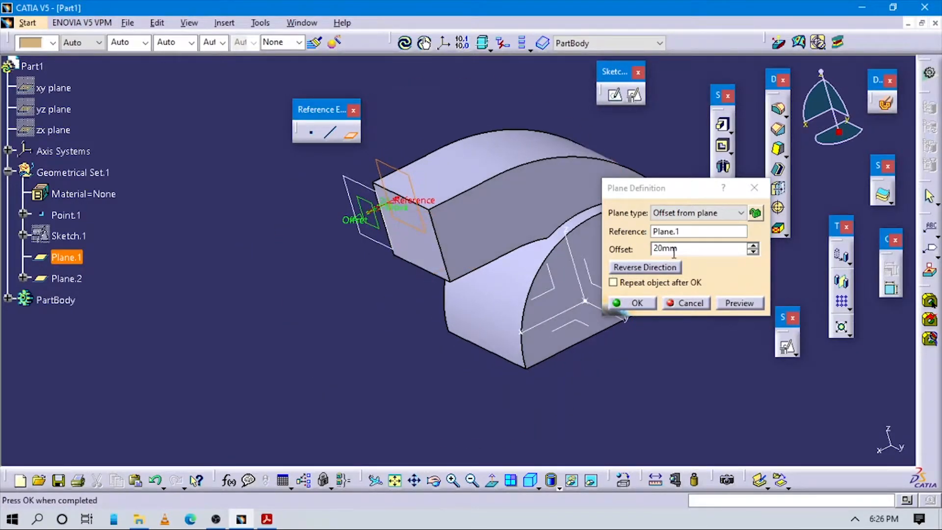
left_click(693, 246)
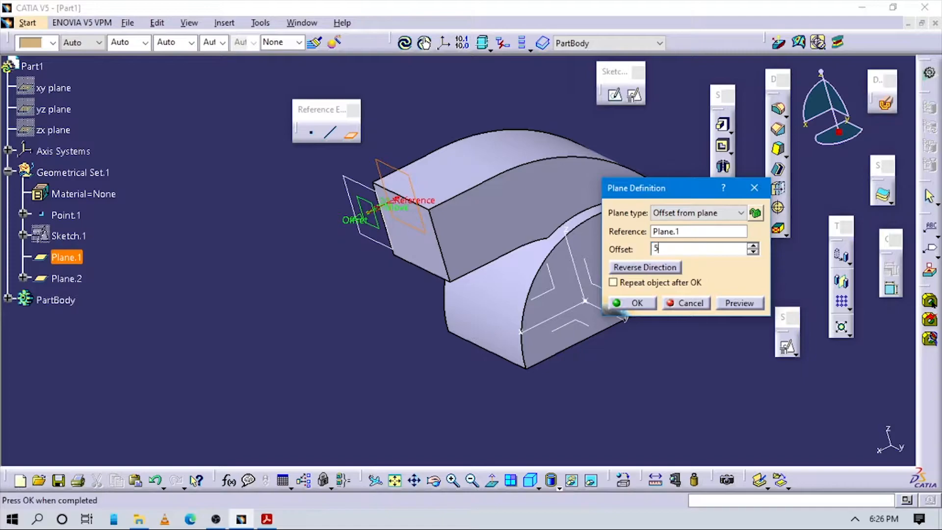
left_click(633, 302)
key("alt+Tab")
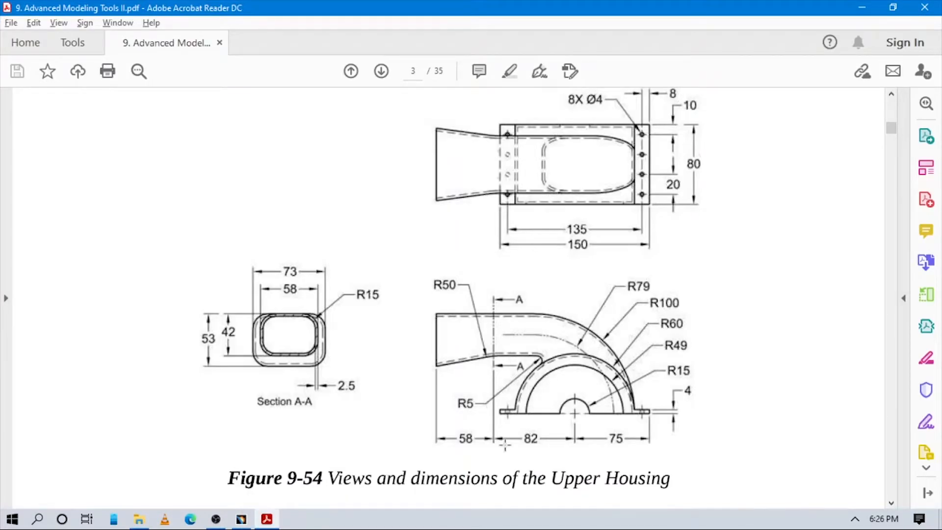
key("alt+Tab")
middle_click_drag(550, 322, 523, 316)
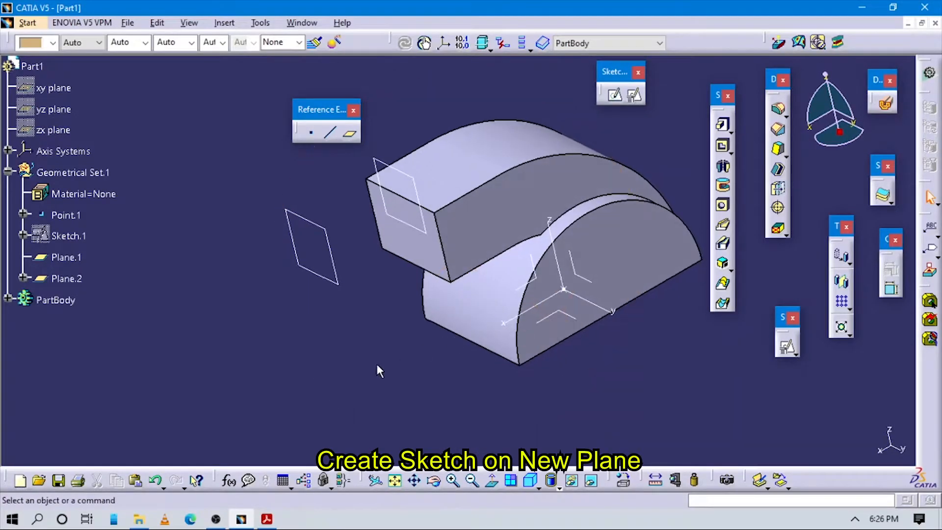
Step: Create a positioned sketch on Plane.2 with its origin projected from Point.1 and its H direction parallel to the Y axis
left_click(636, 95)
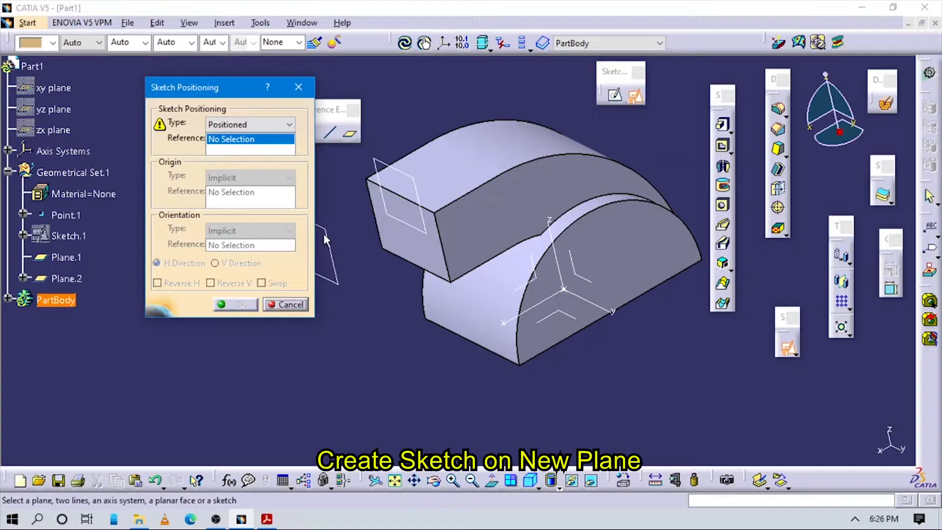
left_click(323, 234)
left_click(248, 179)
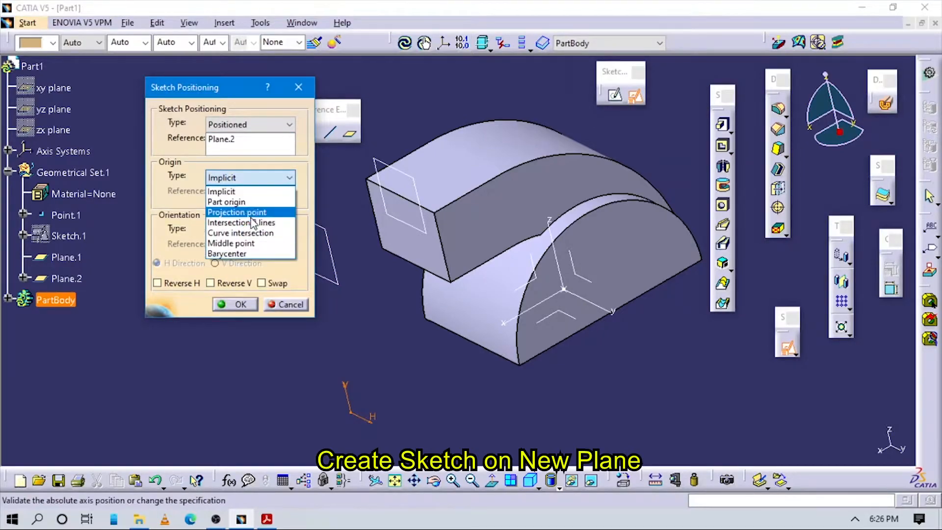
left_click(237, 212)
left_click(66, 215)
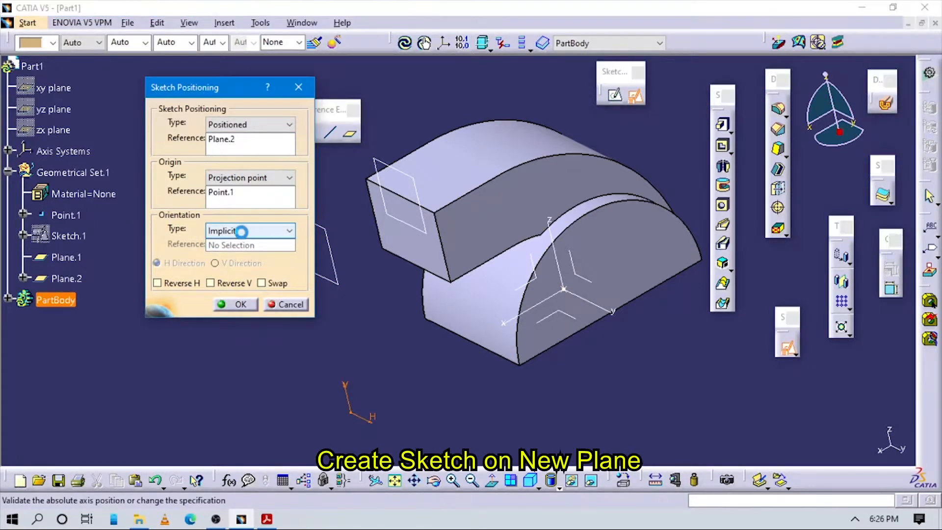
left_click(241, 231)
left_click(235, 301)
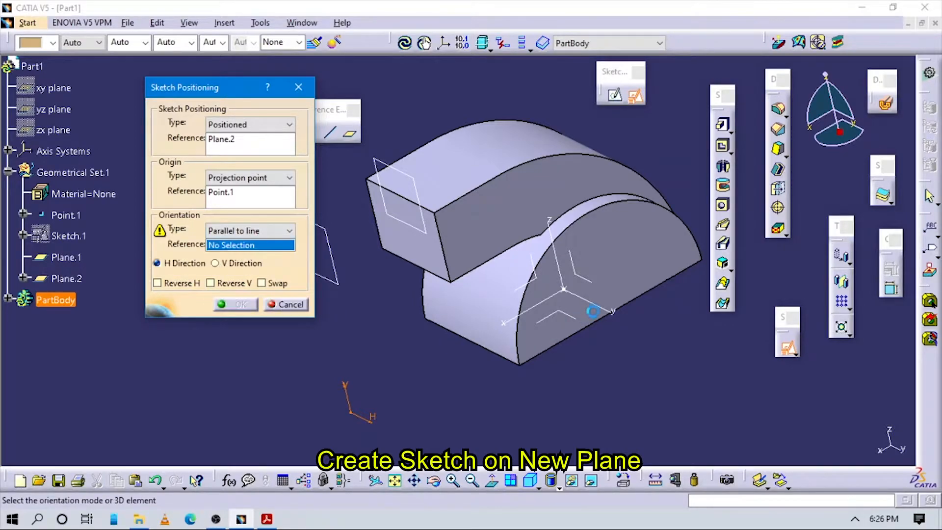
left_click(593, 311)
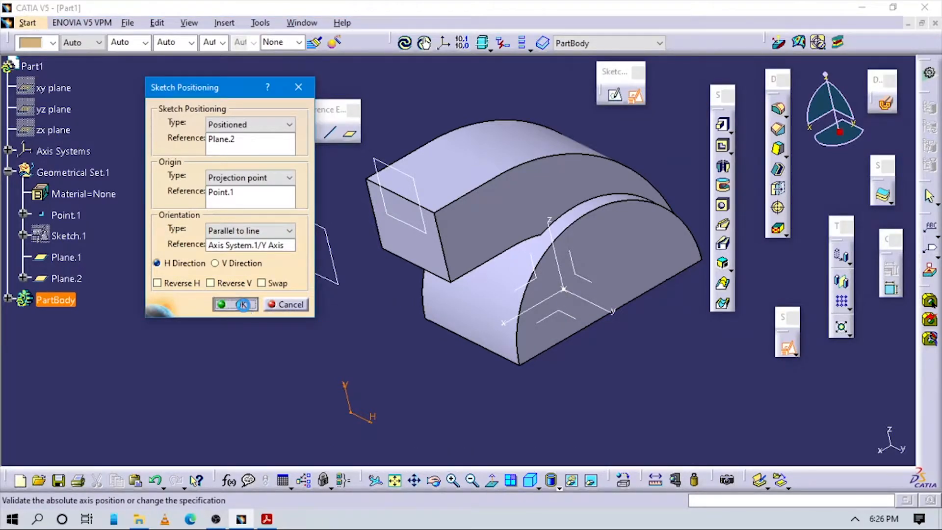
left_click(243, 305)
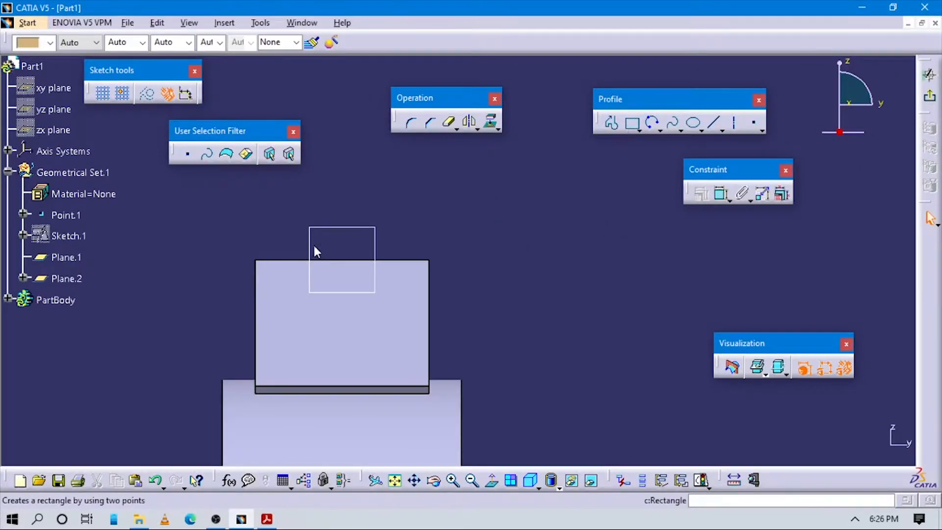
Step: Sketch a rectangle about 95 x 68 mm over the duct's end face
key("Return")
left_click(220, 224)
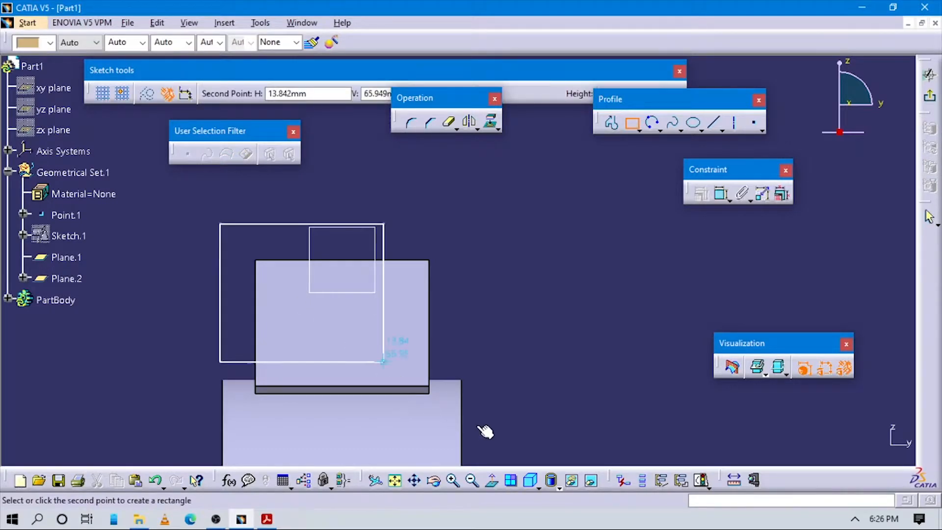
left_click(495, 431)
Step: Look up the outer duct section size in the PDF, return to CATIA, dimension the new rectangle's height and set it to 53 mm
key("alt+Tab")
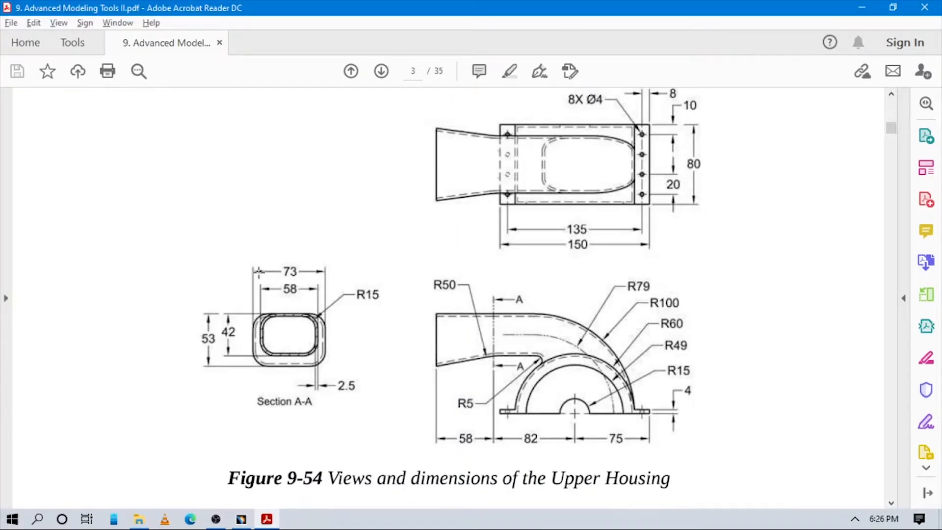
key("alt+Tab")
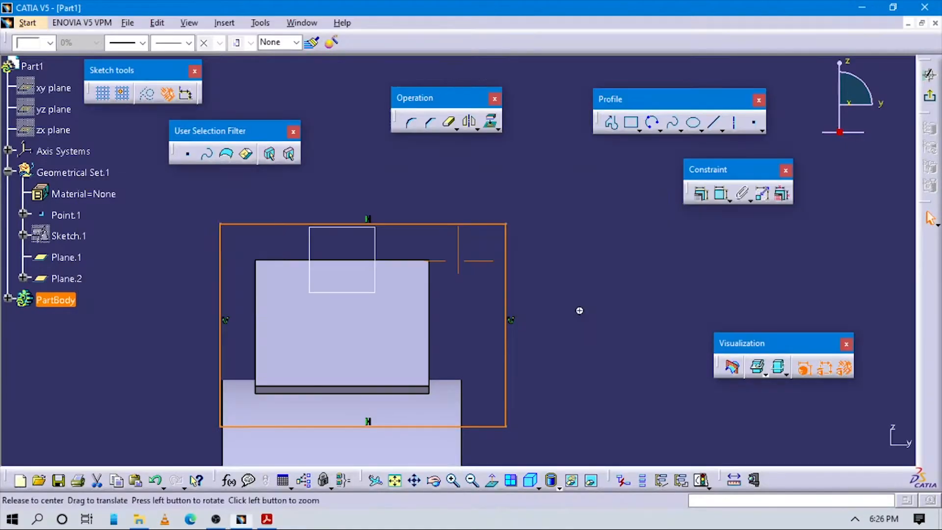
middle_click_drag(581, 311, 580, 332)
left_click(580, 332)
left_click(720, 194)
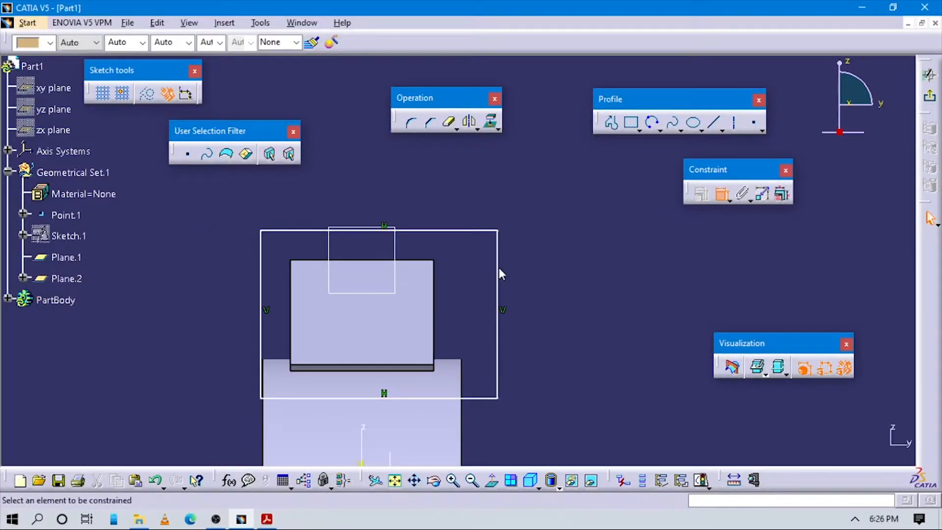
left_click(497, 277)
left_click(552, 270)
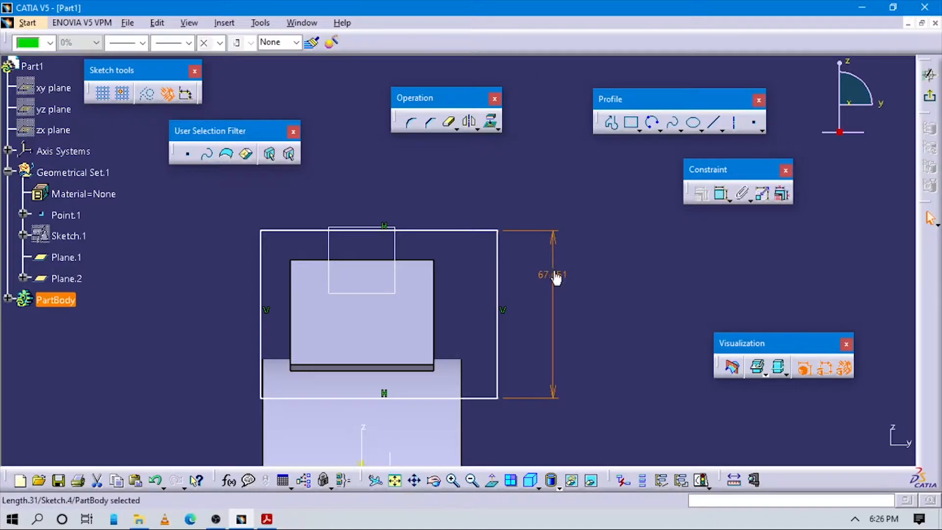
double_click(554, 270)
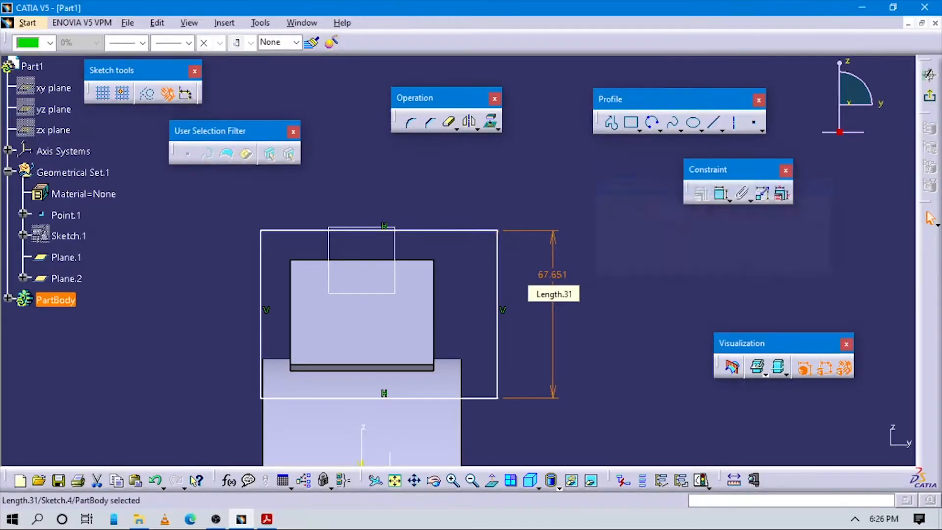
Step: Dimension the new rectangle's upper edge and set its width to 73 mm
left_click(724, 199)
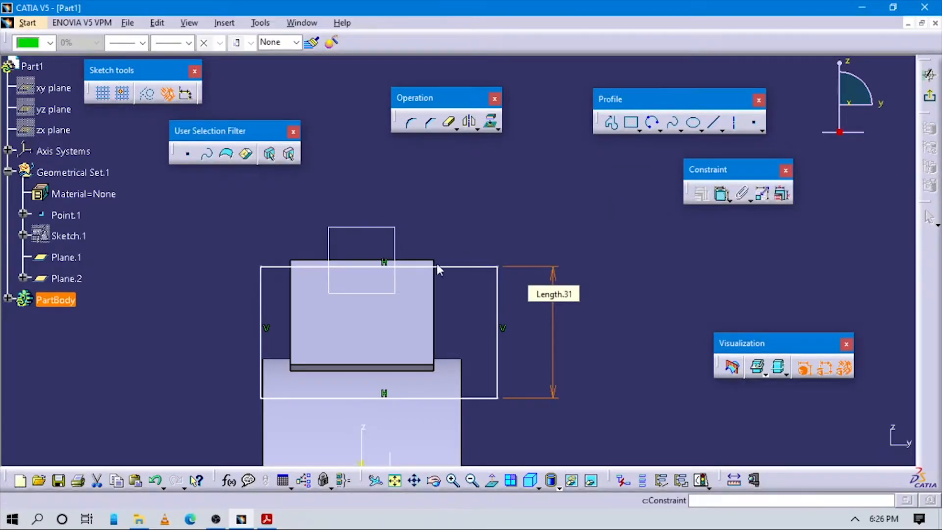
left_click(464, 266)
left_click(461, 204)
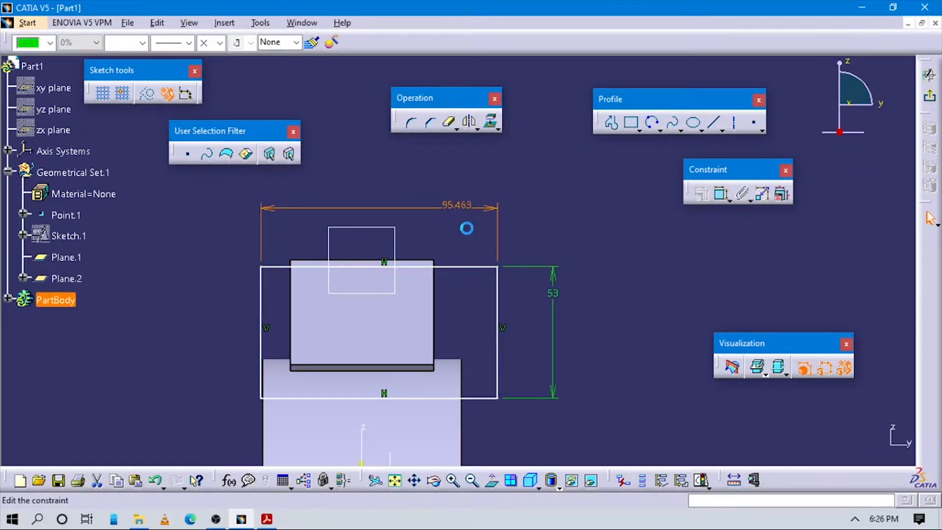
double_click(466, 227)
type("73")
key("Return")
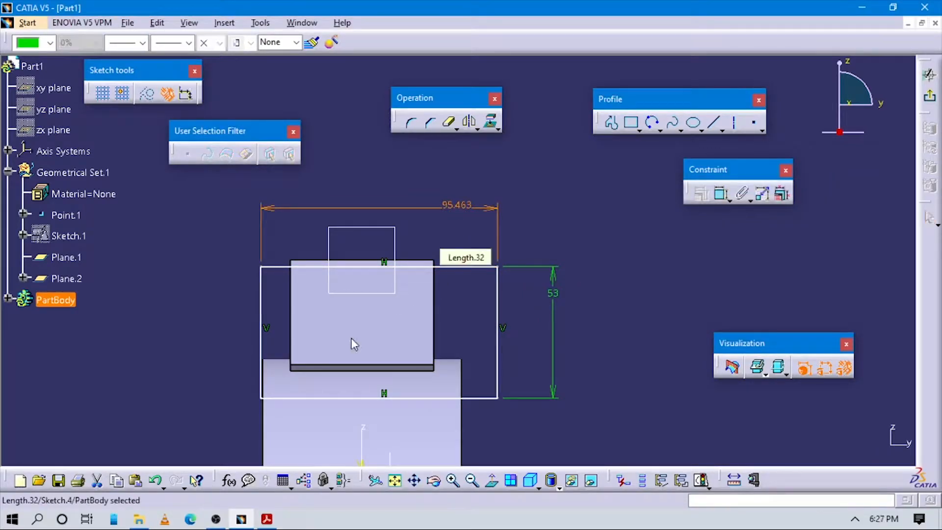
middle_click_drag(470, 343, 525, 366)
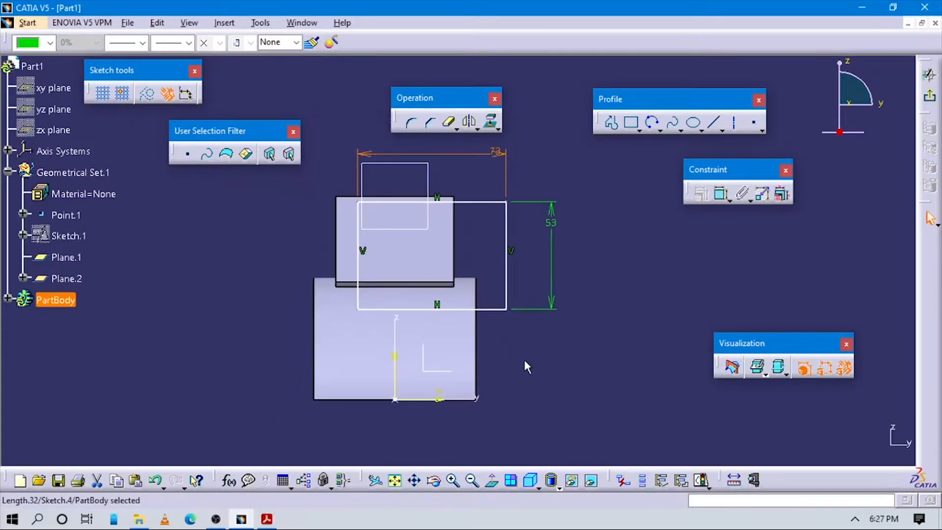
left_click(526, 366)
Step: Constrain the rectangle's upper edge to a distance of 100 mm from the sketch's horizontal axis
left_click(720, 196)
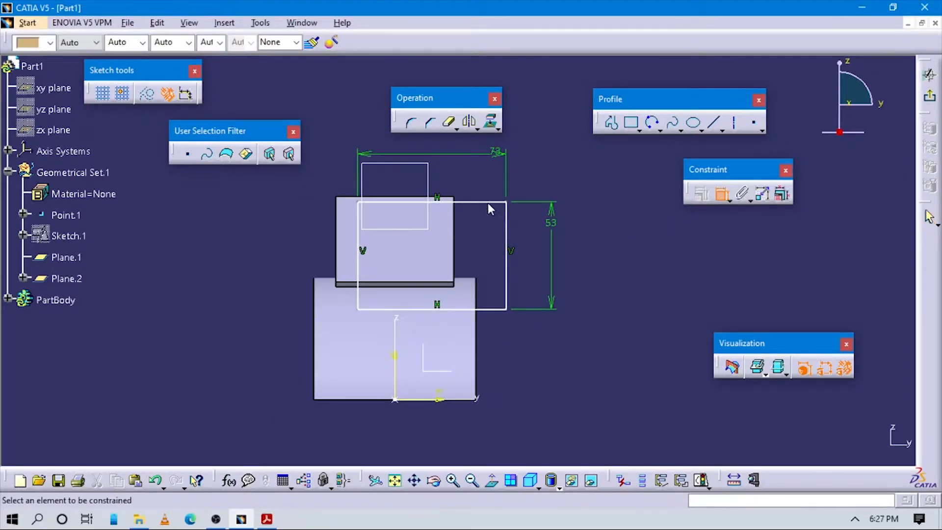
left_click(448, 392)
left_click(445, 400)
left_click(638, 310)
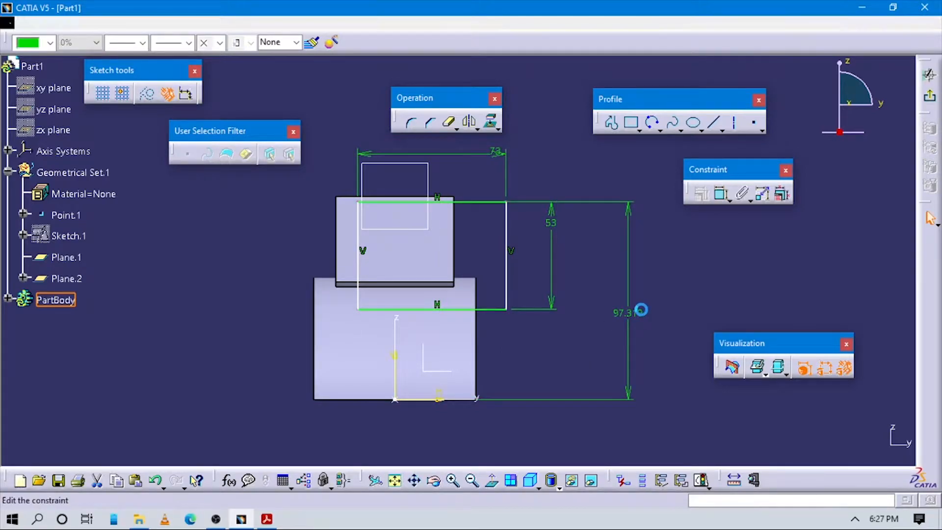
type("100")
key("Return")
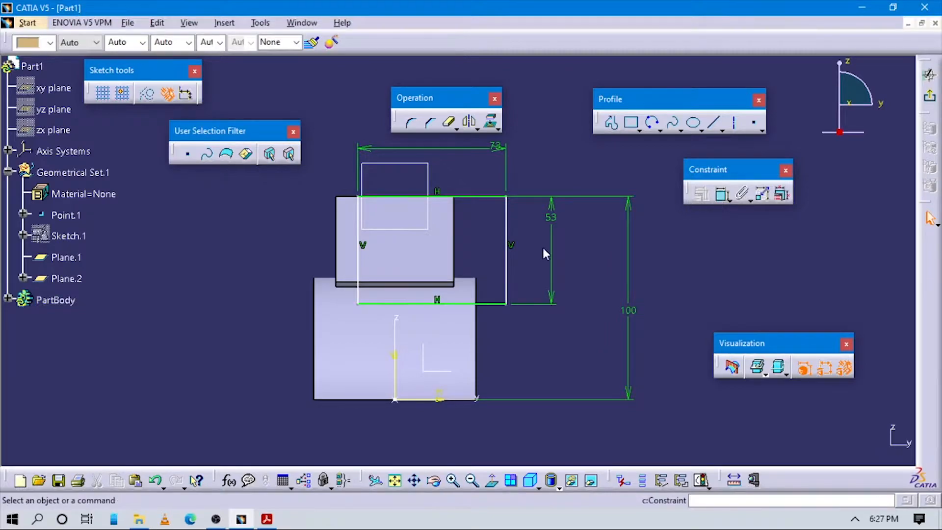
Step: Constrain the rectangle's two vertical sides symmetric about the sketch's vertical axis and exit the sketch
left_click(507, 240)
left_click(360, 249)
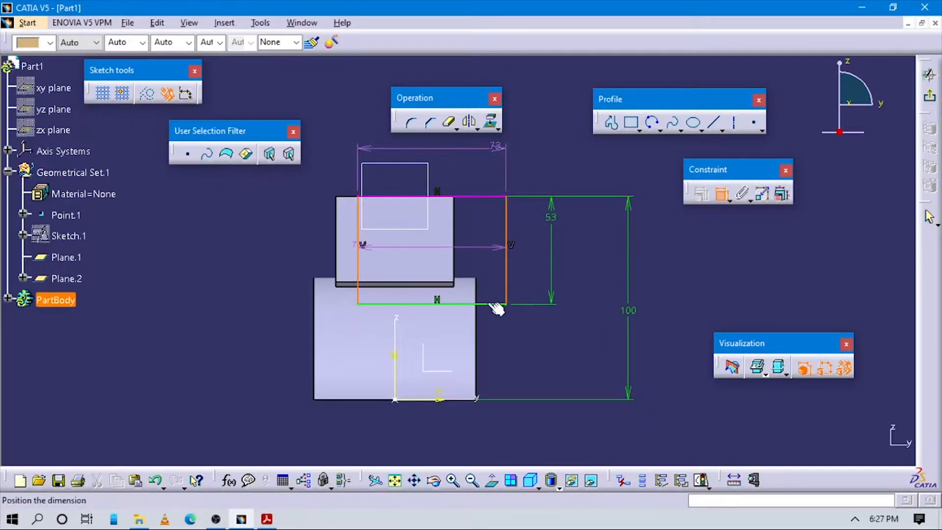
right_click(538, 345)
left_click(577, 315)
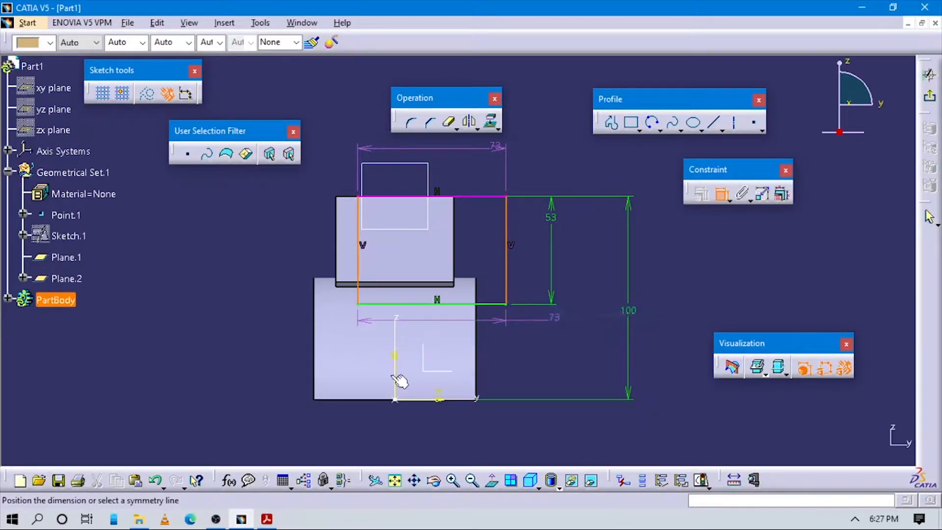
left_click(392, 366)
middle_click_drag(556, 337, 534, 366)
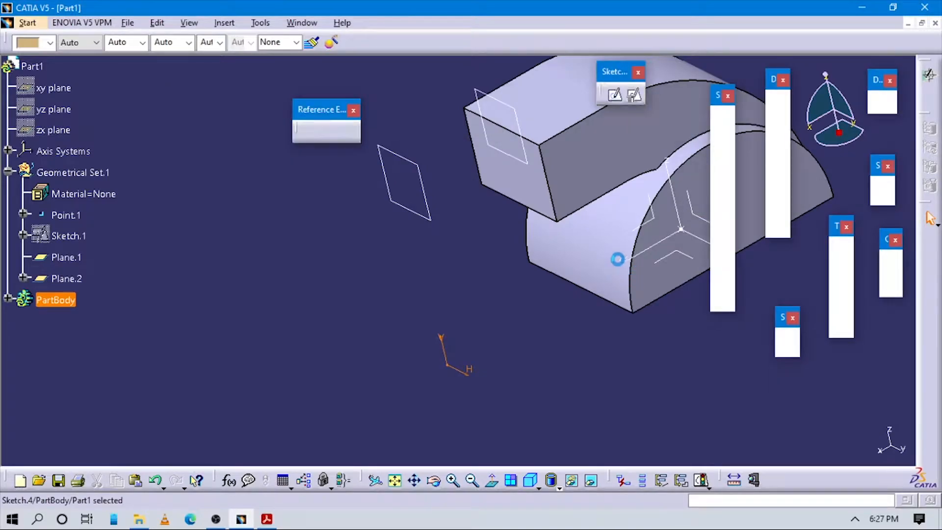
mouse_move(617, 274)
middle_mouse_down()
mouse_move(602, 288)
mouse_move(615, 304)
middle_mouse_up()
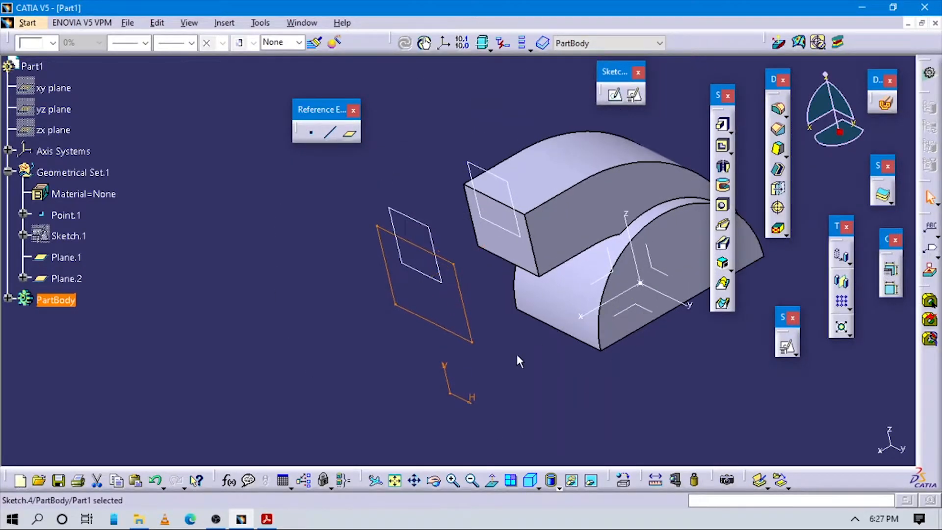
left_click(517, 355)
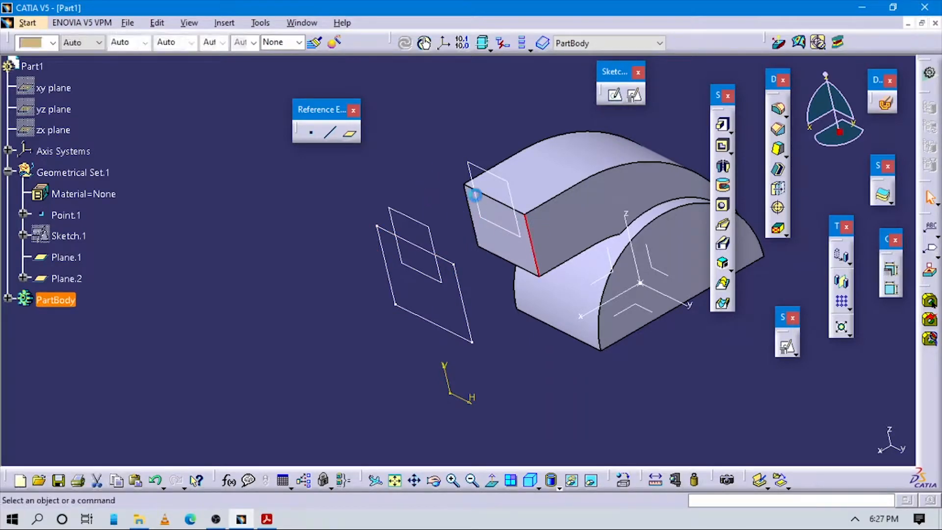
Step: Unhide the rib's profile, Sketch.3, in the PartBody tree while keeping its path, Sketch.2, hidden
left_click(8, 299)
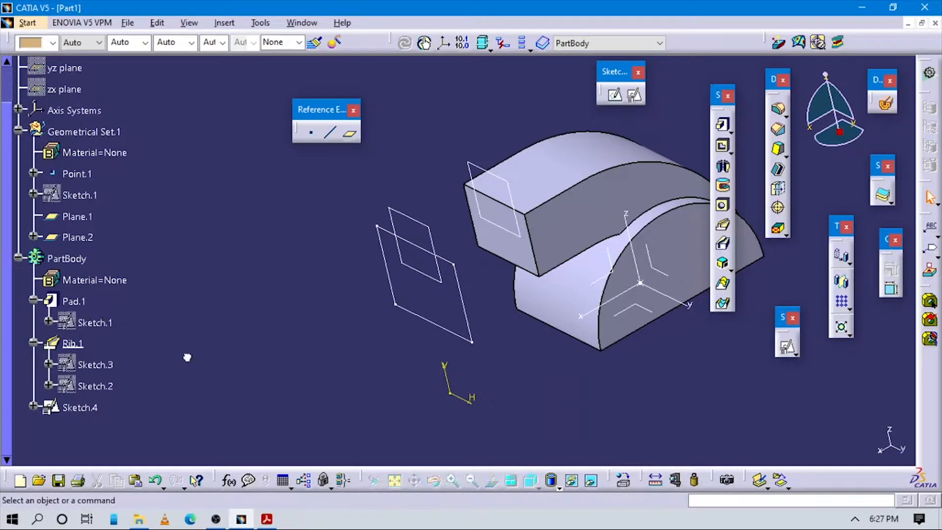
left_click(96, 391)
right_click(95, 391)
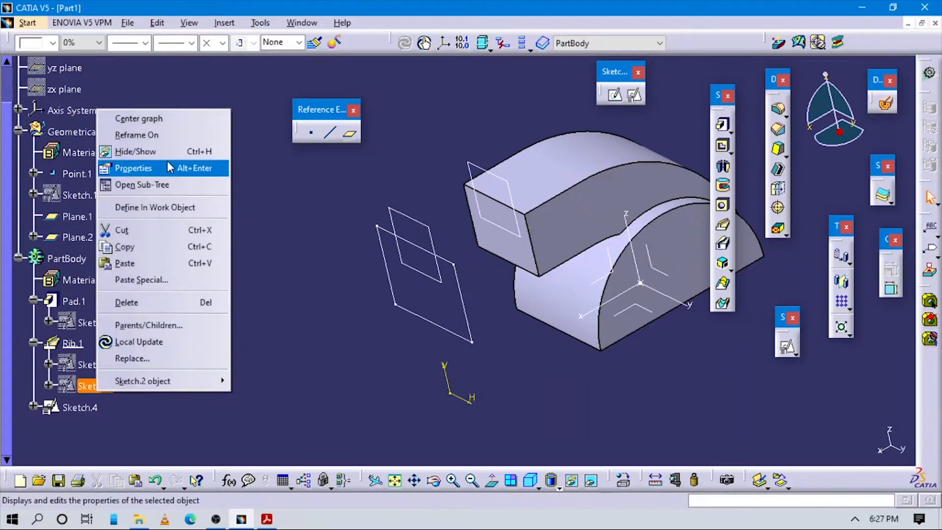
left_click(139, 150)
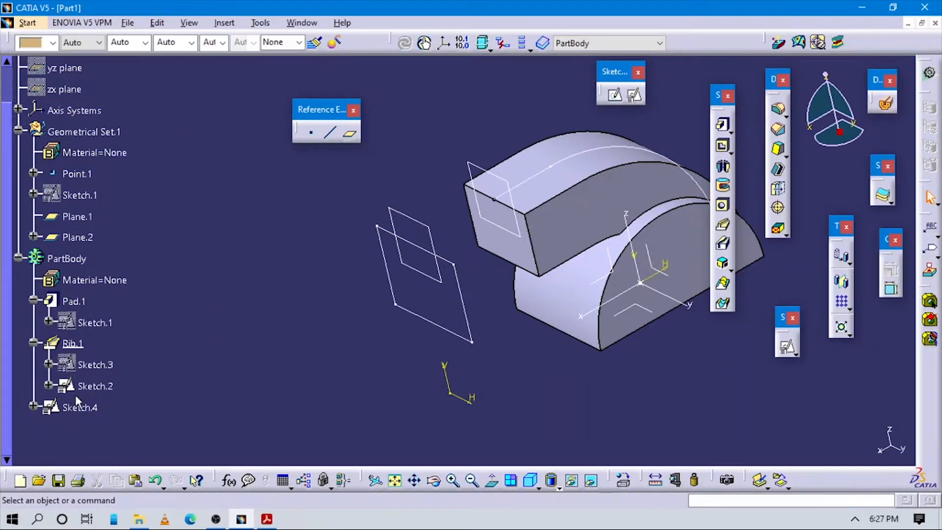
right_click(78, 389)
left_click(147, 149)
right_click(96, 367)
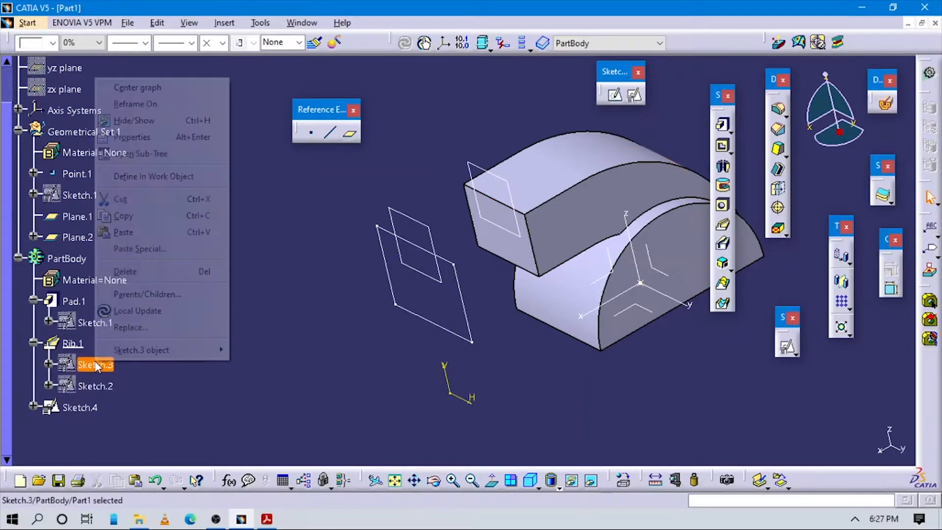
left_click(135, 120)
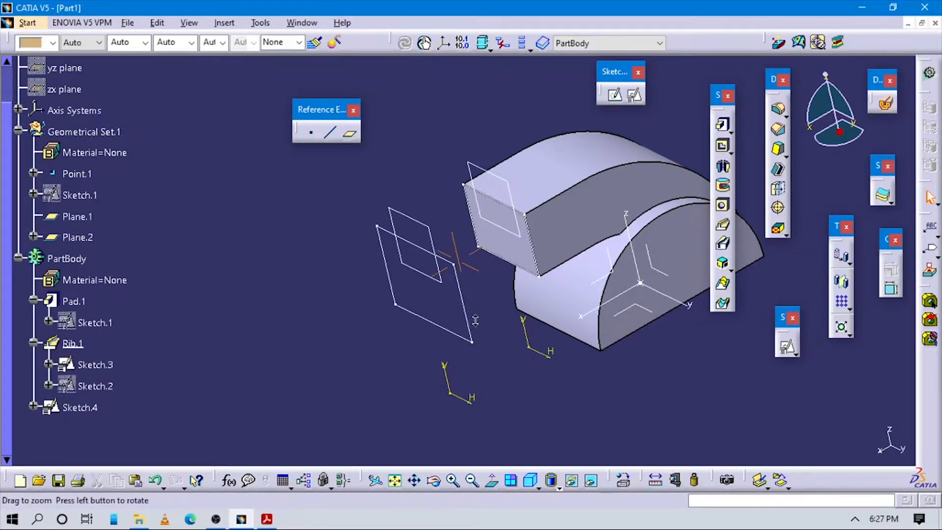
Step: Collapse the PartBody branch and define PartBody as the in-work object
middle_click_drag(476, 320, 474, 299)
left_click(18, 258)
left_click(63, 258)
right_click(63, 259)
left_click(147, 324)
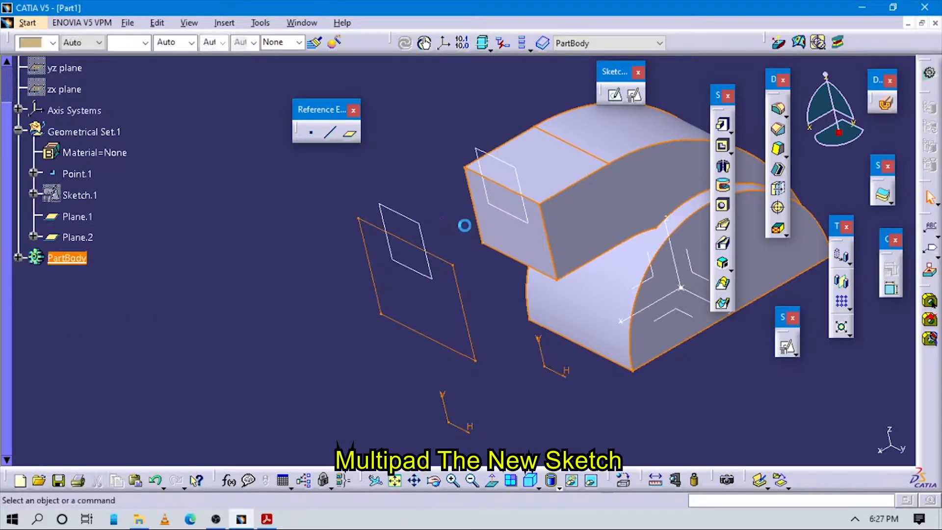
middle_click_drag(502, 305, 566, 242)
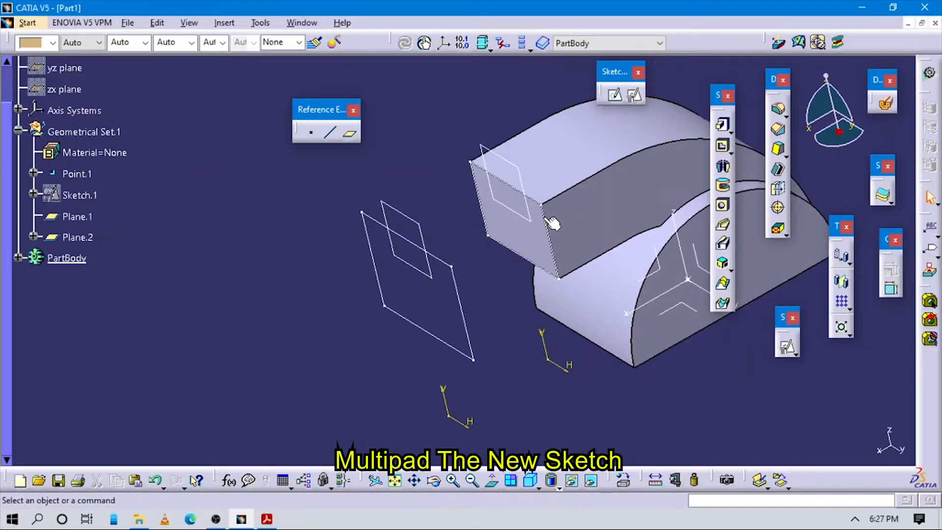
left_click(423, 223)
left_click(448, 276)
left_click(452, 281)
left_click(425, 151)
left_click(724, 265)
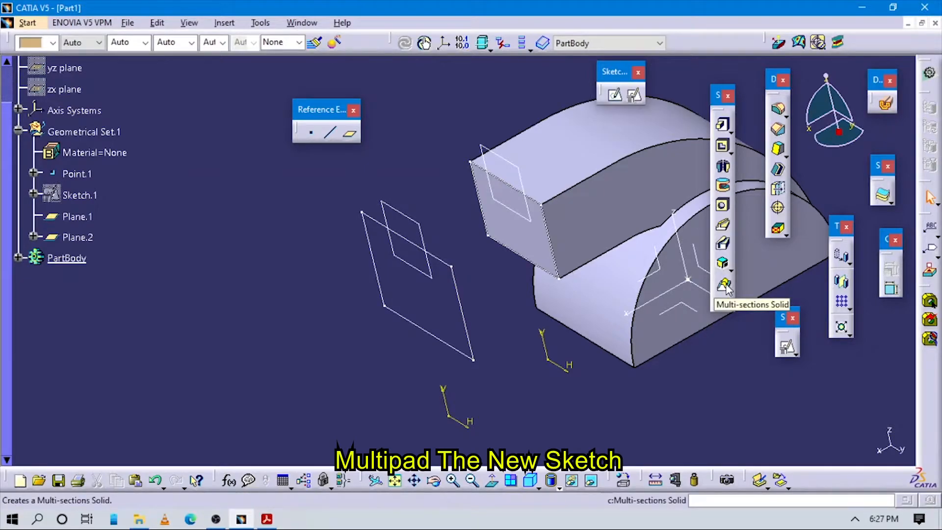
left_click(724, 286)
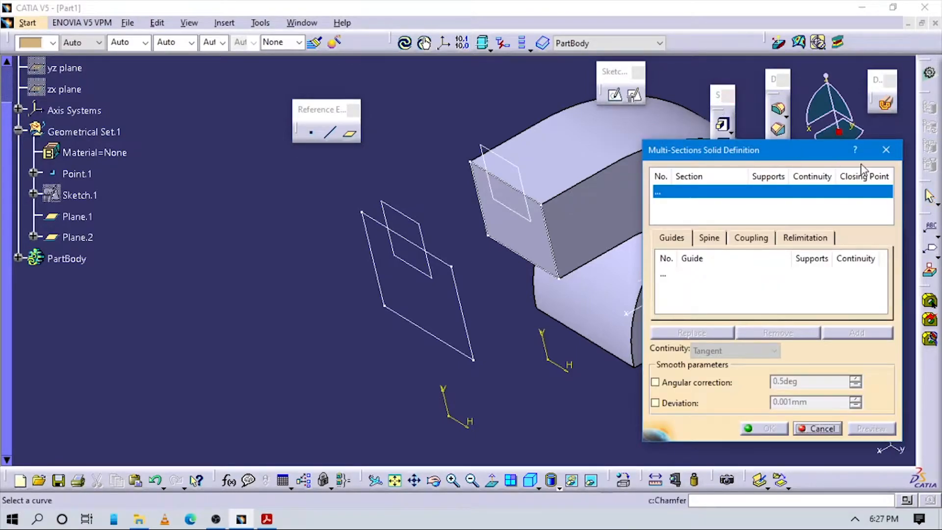
Step: Start a Multi-Sections Solid with Sketch.3 as the first section and Sketch.4 as the second, and preview it
mouse_move(717, 102)
left_mouse_down()
mouse_move(632, 113)
mouse_move(495, 154)
mouse_move(496, 162)
left_mouse_up()
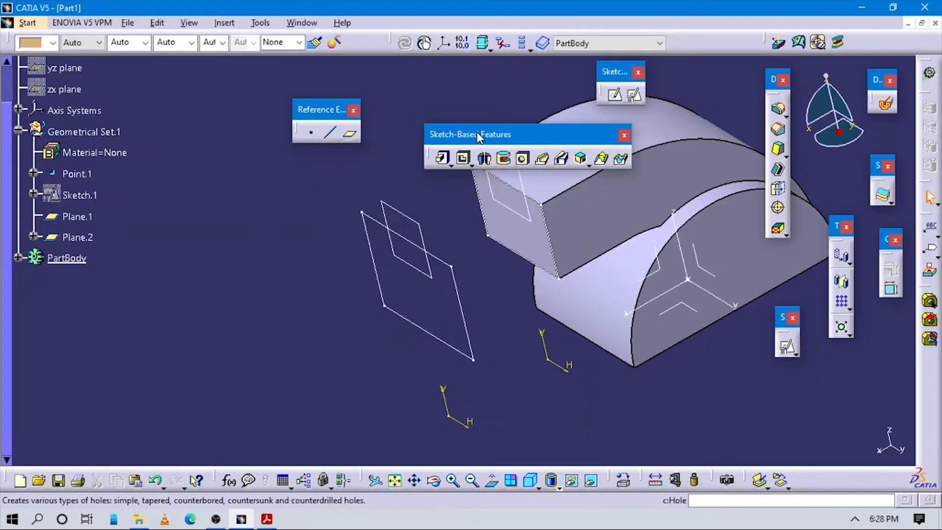
left_click_drag(480, 132, 434, 78)
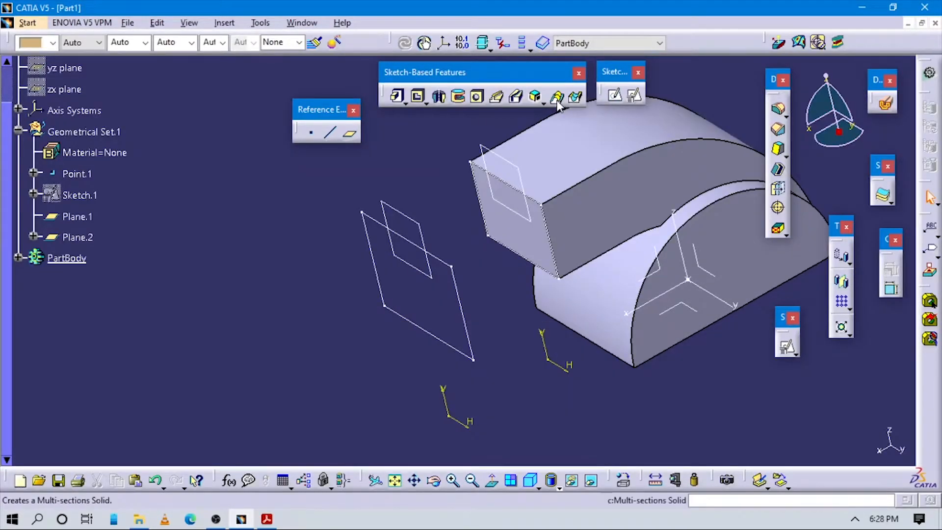
left_click(556, 100)
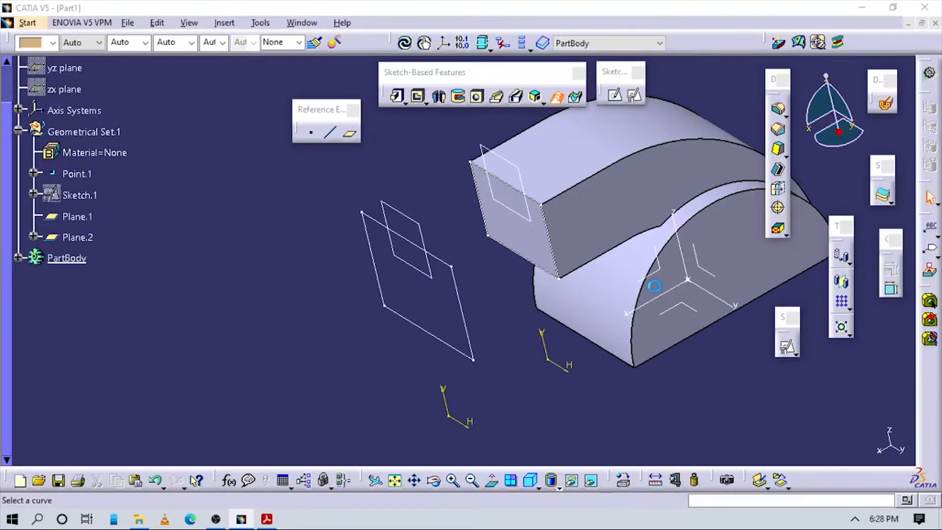
middle_click_drag(612, 232, 511, 268)
left_click(480, 291)
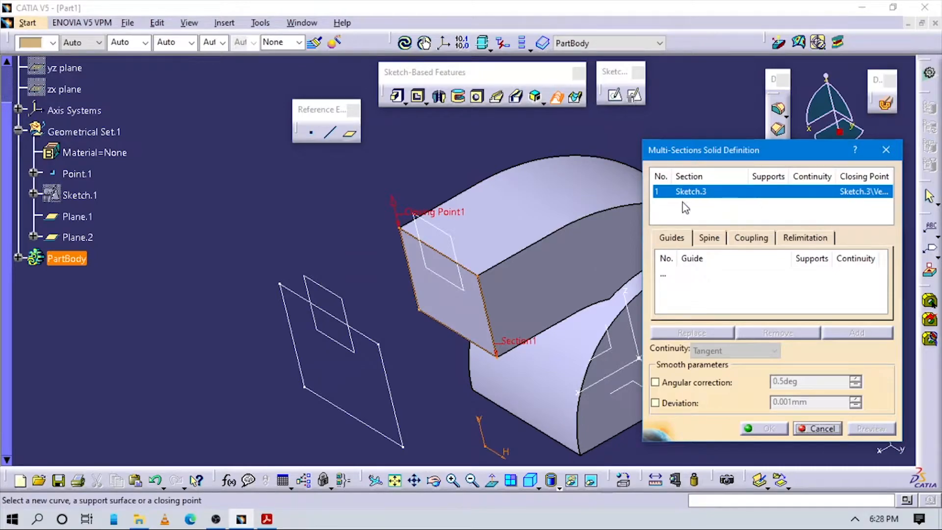
left_click(388, 361)
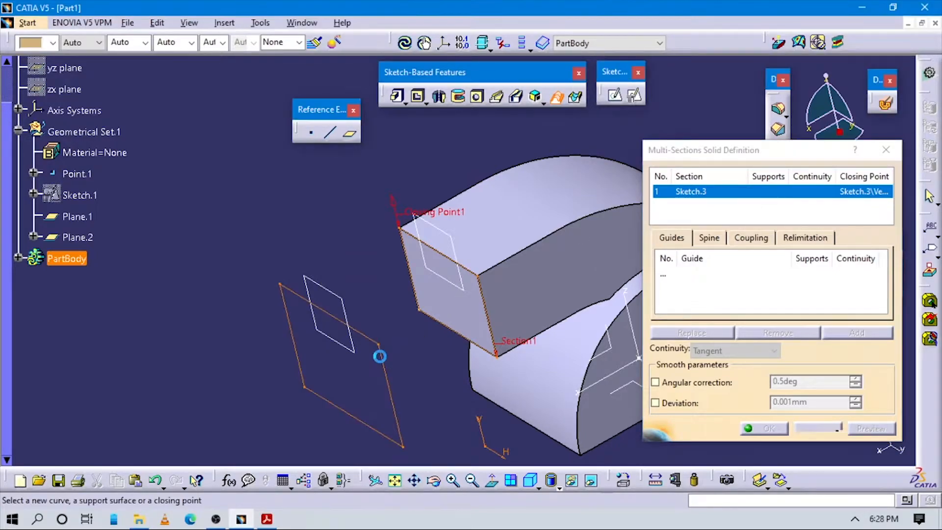
middle_click_drag(440, 310, 445, 280)
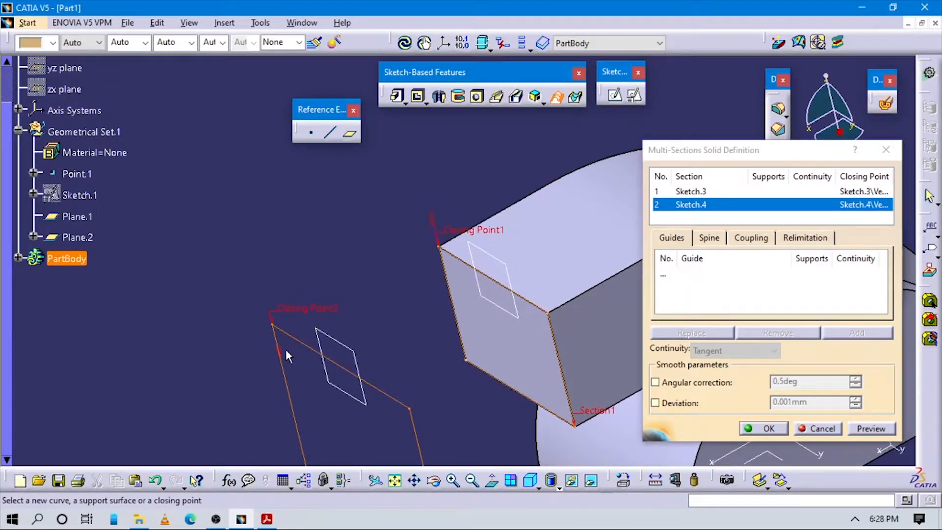
middle_click_drag(400, 349, 522, 401)
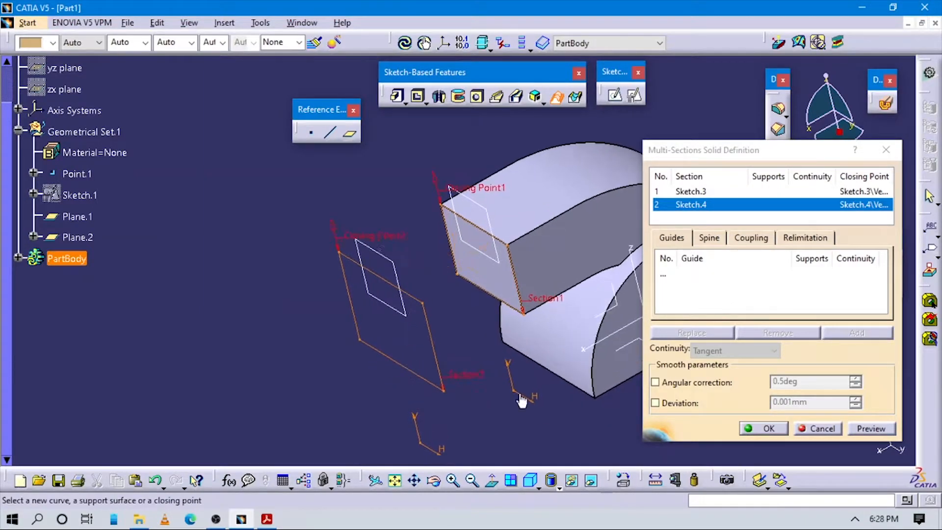
left_click(861, 430)
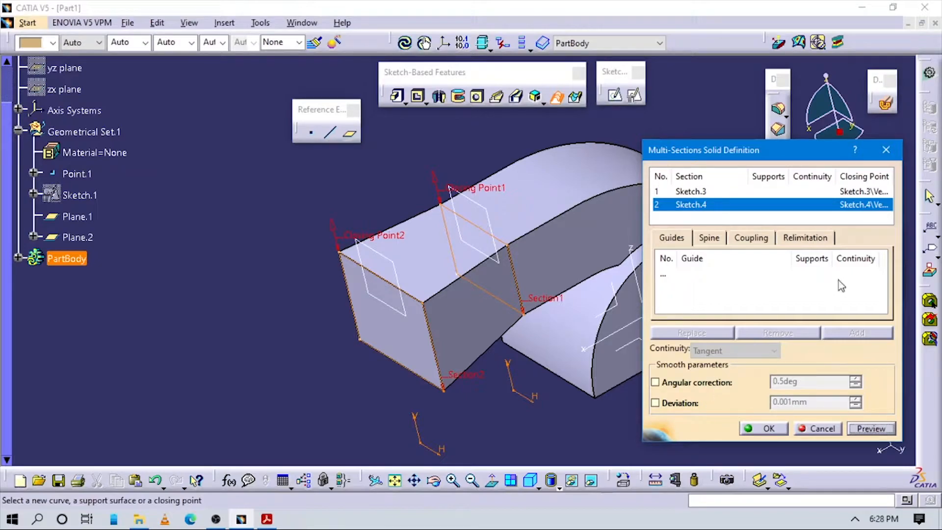
middle_click_drag(572, 283, 618, 231)
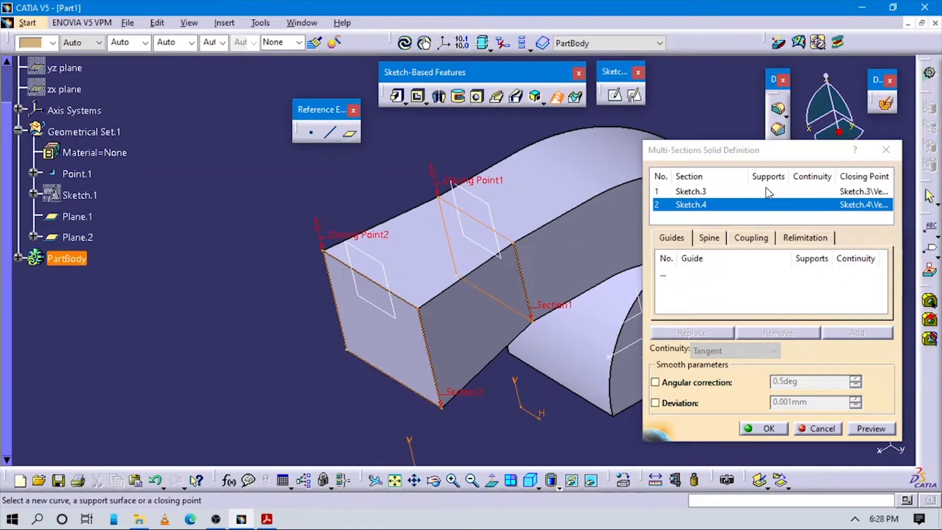
Step: Try the rib's top face as a tangent support for the Sketch.3 section, and remove that support
left_click(705, 196)
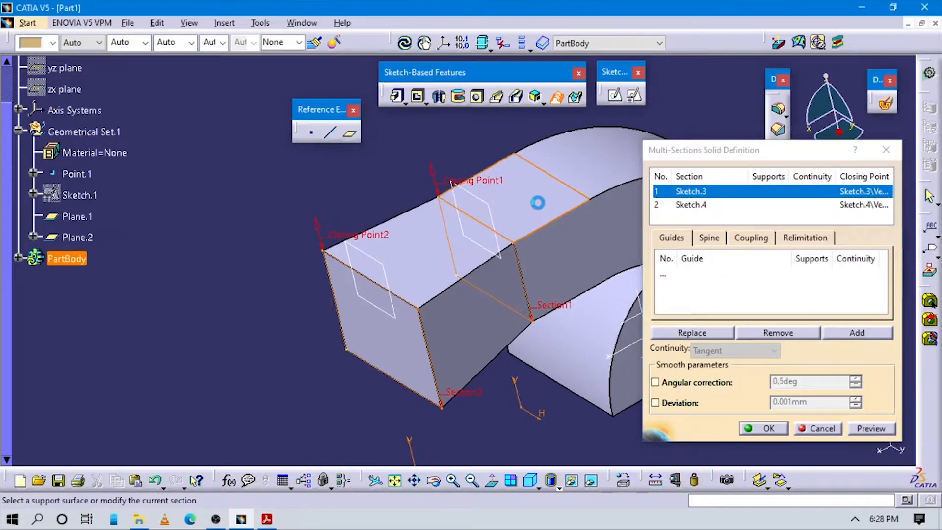
left_click(542, 206)
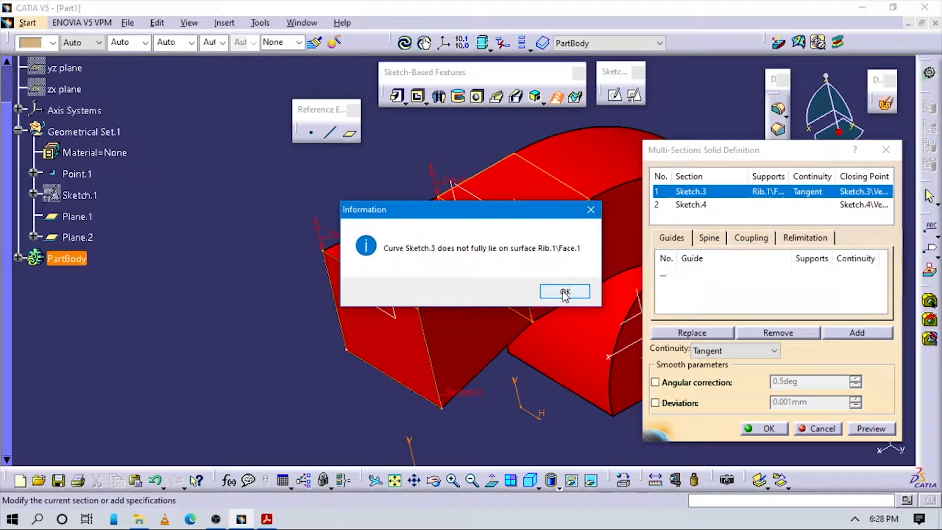
left_click(565, 292)
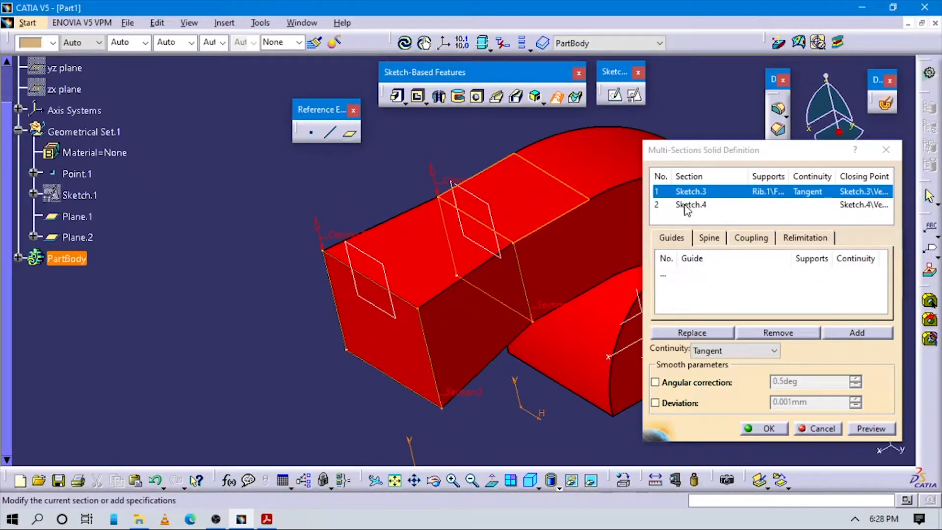
left_click(876, 431)
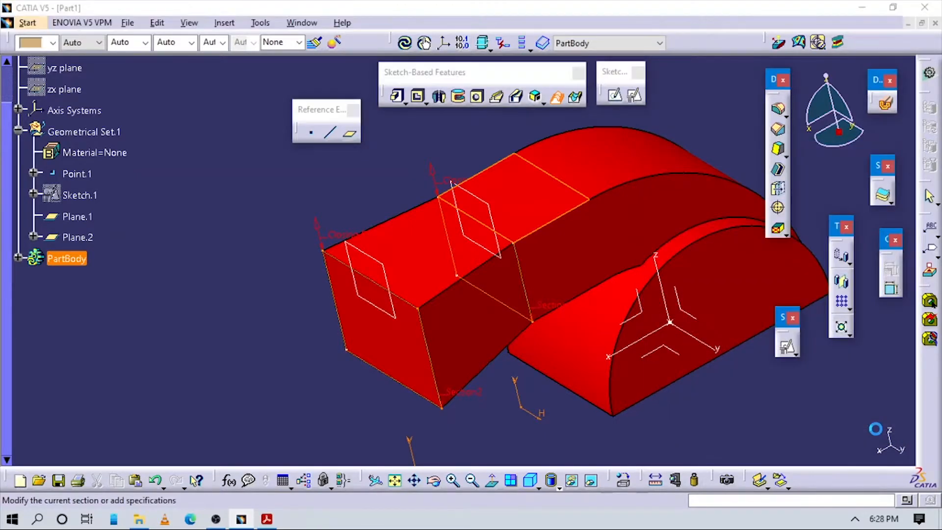
left_click(563, 292)
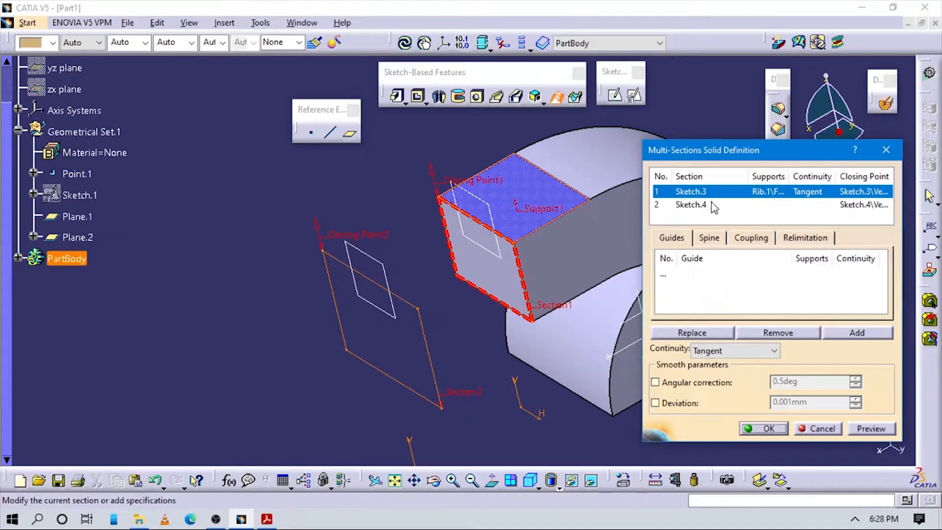
right_click(793, 191)
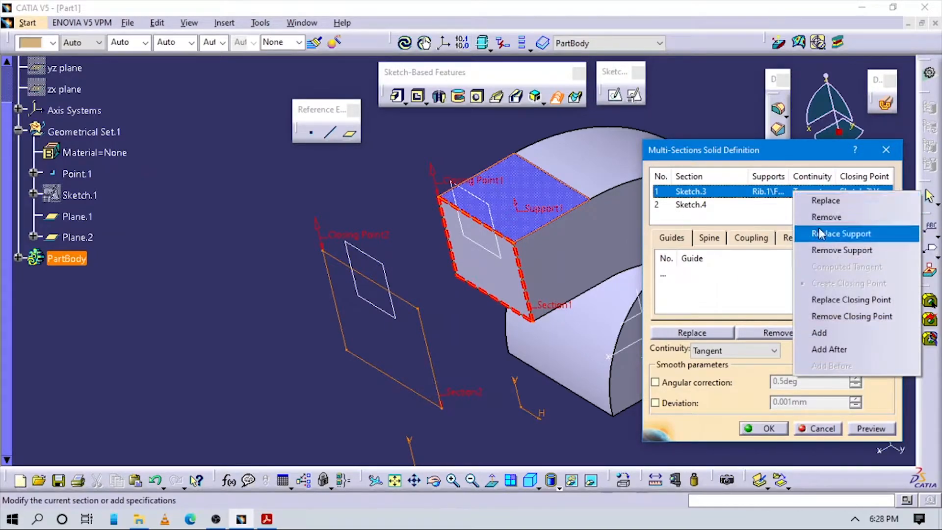
left_click(833, 249)
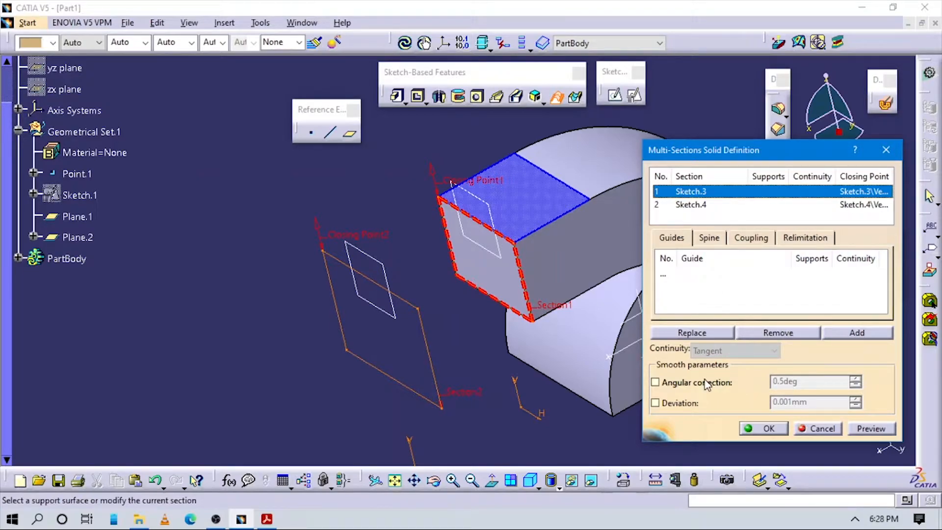
Step: Preview the multi-sections solid between Sketch.3 and Sketch.4 without supports and create it
left_click(872, 428)
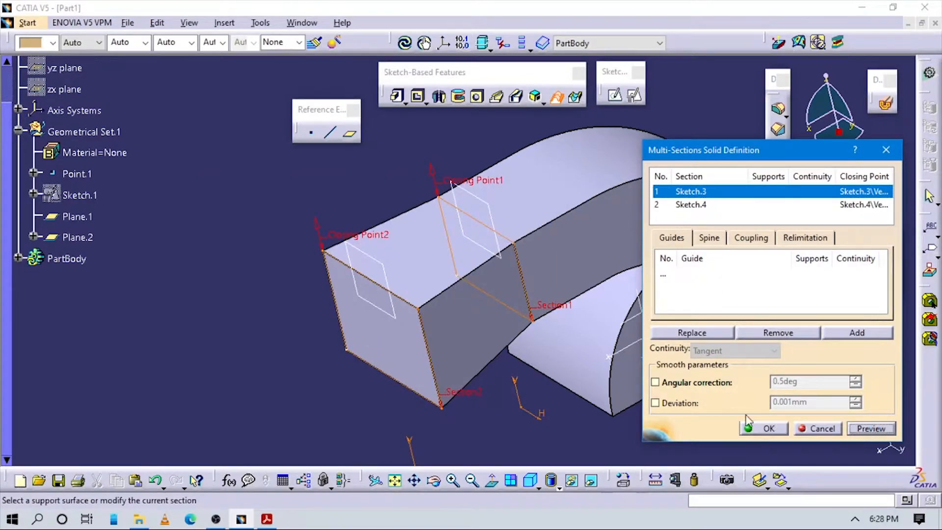
left_click(768, 428)
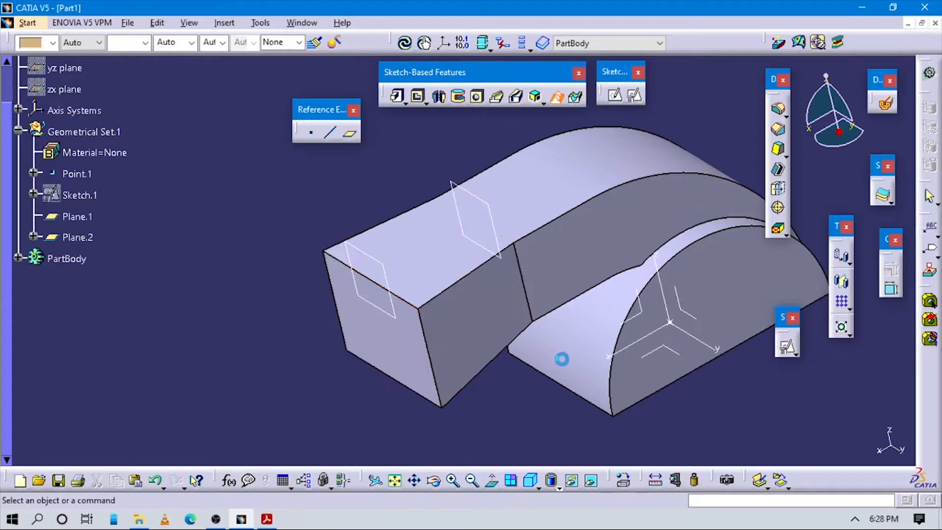
Step: Begin an edge fillet on the duct, selecting the upper and lower long edges along one side of its straight and curved sections
middle_click_drag(503, 366, 599, 349)
key("alt+Tab")
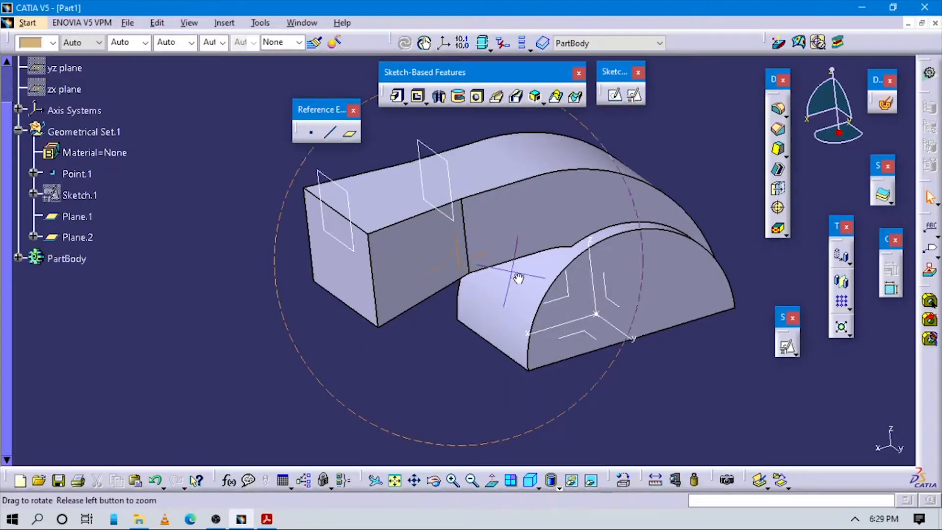
middle_click_drag(516, 269, 522, 298)
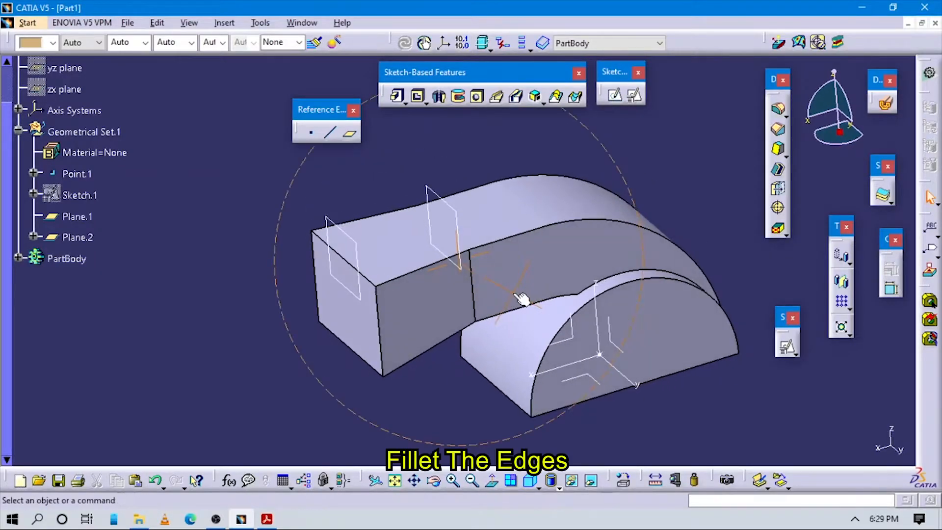
left_click(778, 108)
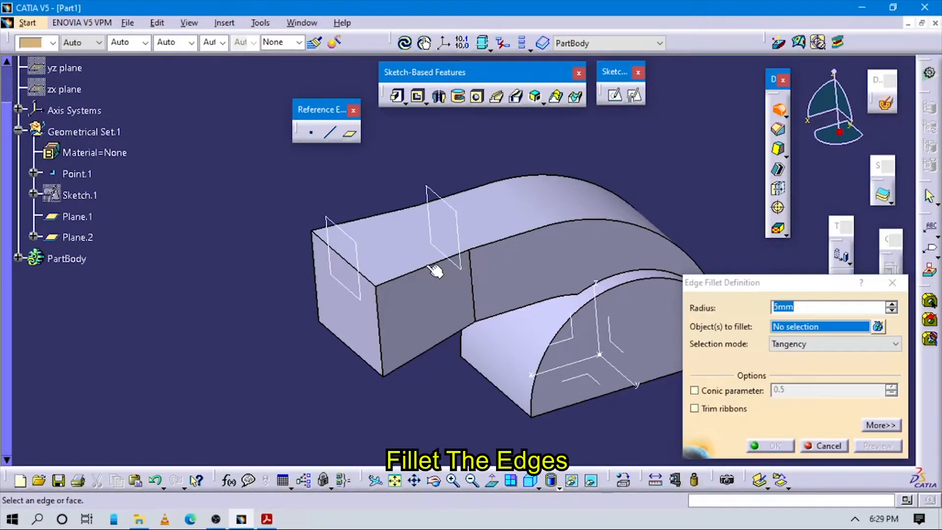
left_click(430, 265)
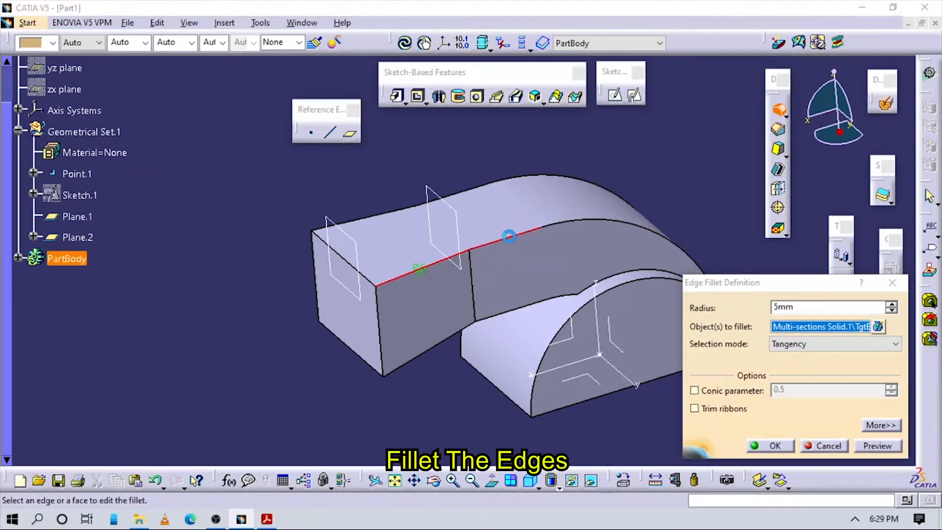
left_click(513, 237)
middle_click_drag(427, 331, 455, 137)
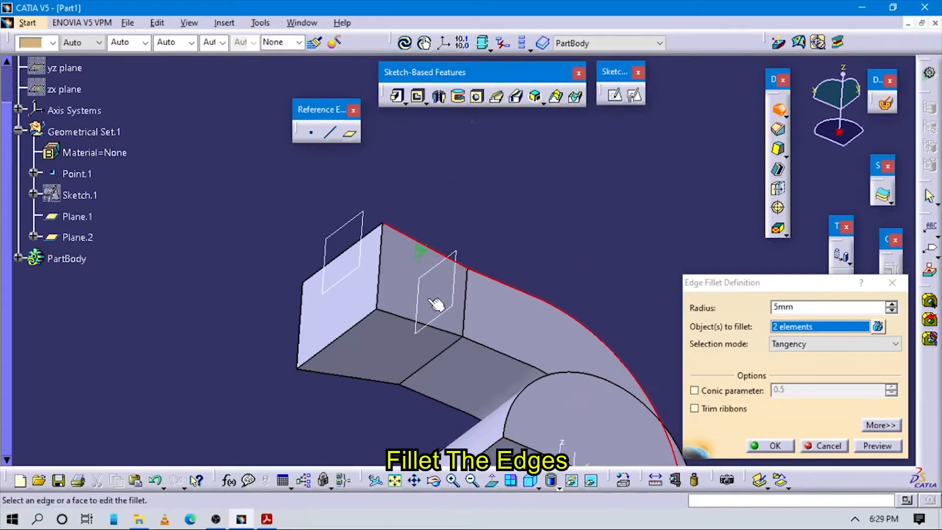
left_click(396, 315)
left_click(480, 344)
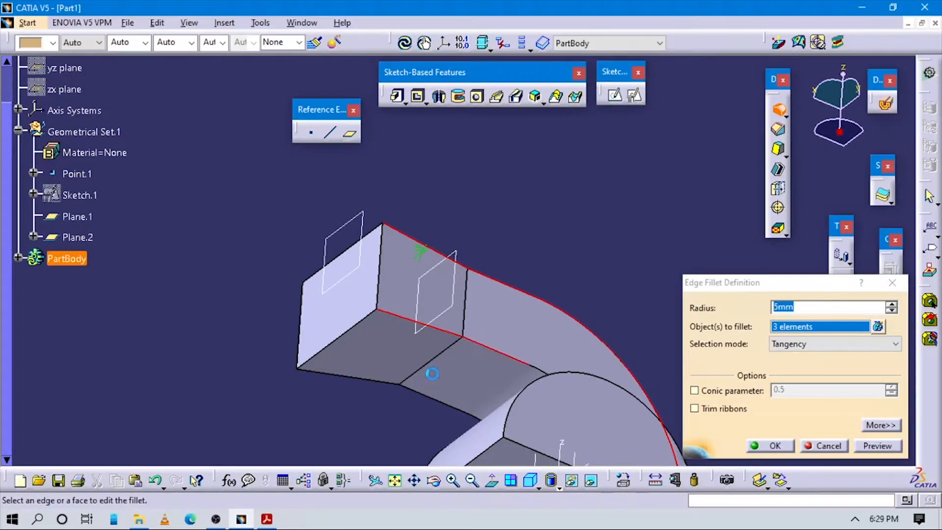
Step: Add the remaining four long edges of the duct's straight and curved sections to the fillet selection
middle_click_drag(463, 332, 521, 231)
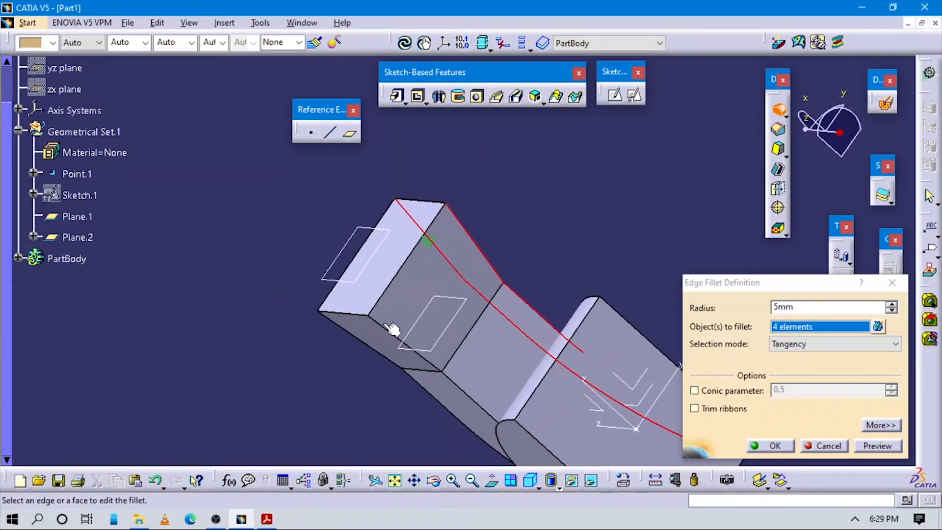
left_click(384, 329)
left_click(451, 378)
middle_click_drag(440, 328, 487, 219)
left_click(485, 220)
left_click(529, 299)
middle_click_drag(599, 198, 234, 437)
middle_click_drag(522, 353, 525, 197)
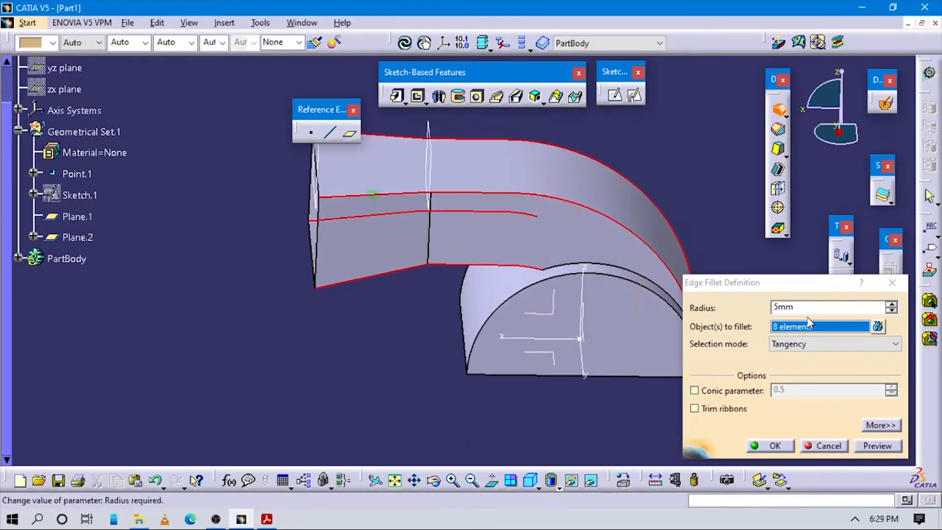
Step: Apply a 15 mm fillet radius to the selected duct edges and dismiss the warnings
left_click(812, 305)
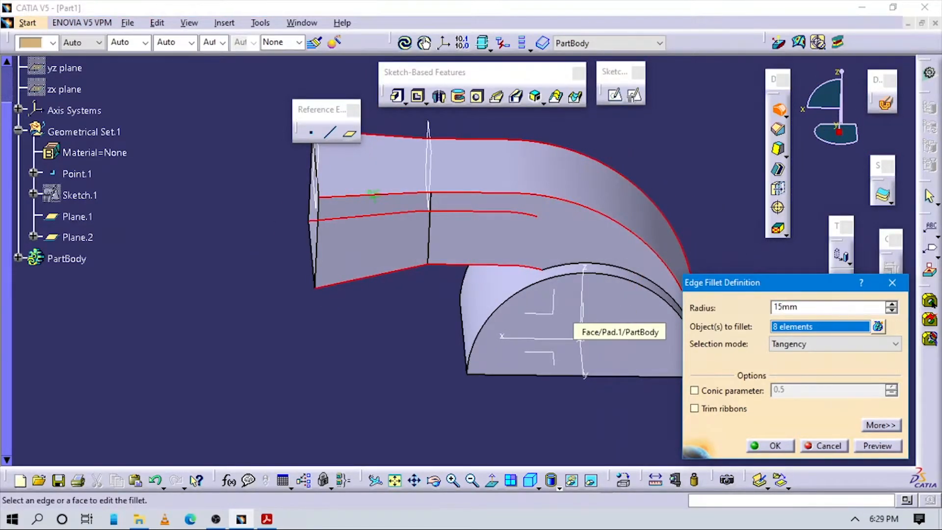
key("Return")
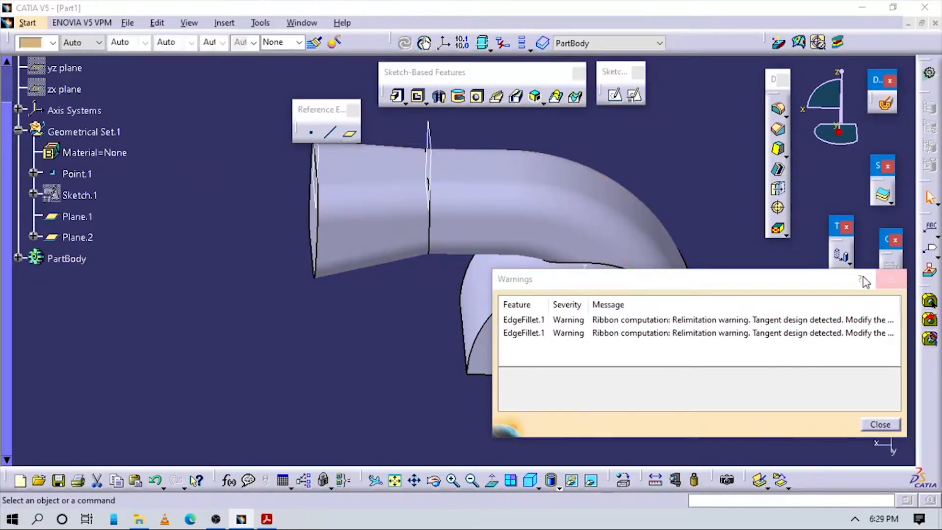
left_click(891, 279)
mouse_move(449, 273)
middle_mouse_down()
mouse_move(449, 305)
mouse_move(488, 332)
mouse_move(504, 408)
mouse_move(450, 201)
mouse_move(452, 284)
mouse_move(553, 332)
mouse_move(431, 296)
middle_mouse_up()
key("alt+Tab")
key("alt+Tab")
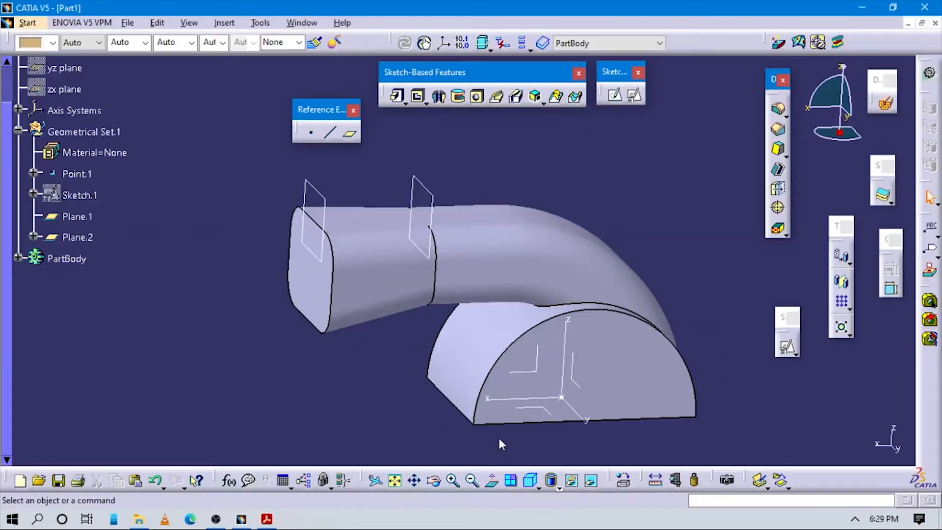
Step: Change the display style to shading with edges so the smooth edges are drawn too
left_click(550, 480)
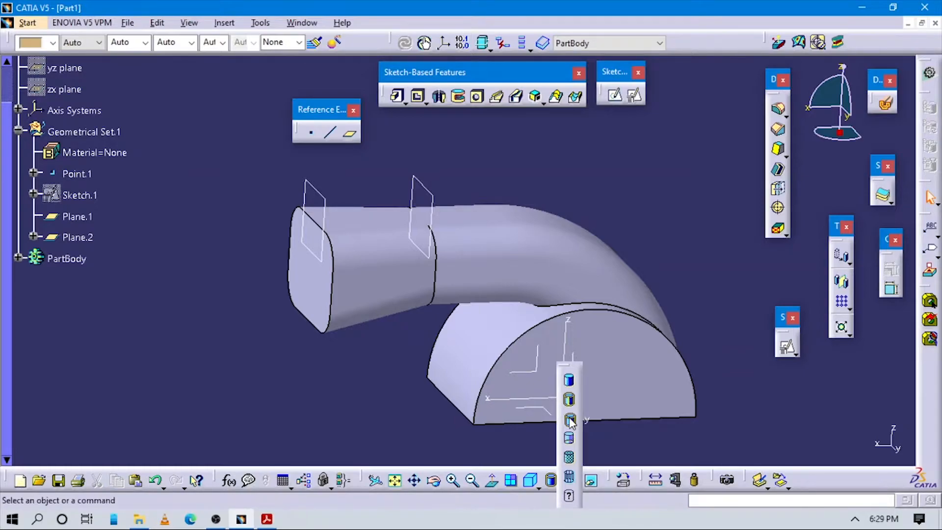
left_click(570, 400)
middle_click_drag(419, 334, 463, 371)
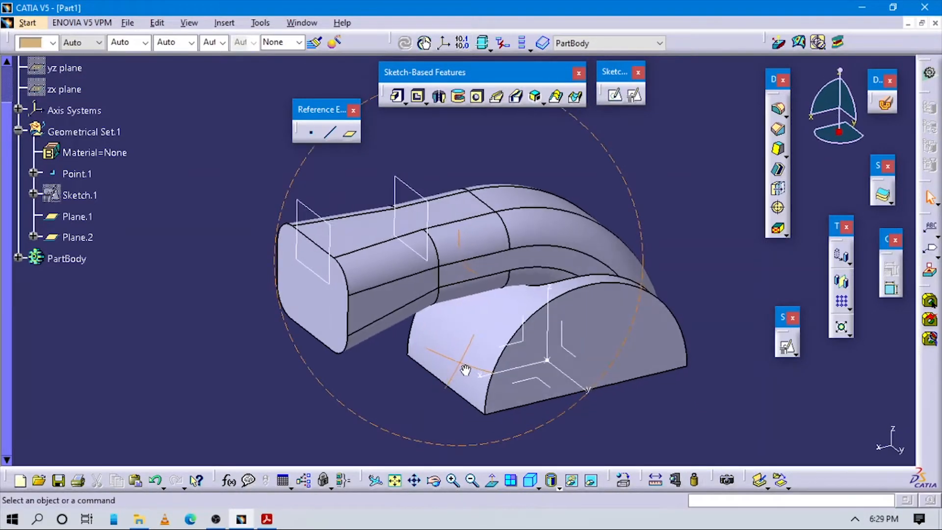
key("alt+Tab")
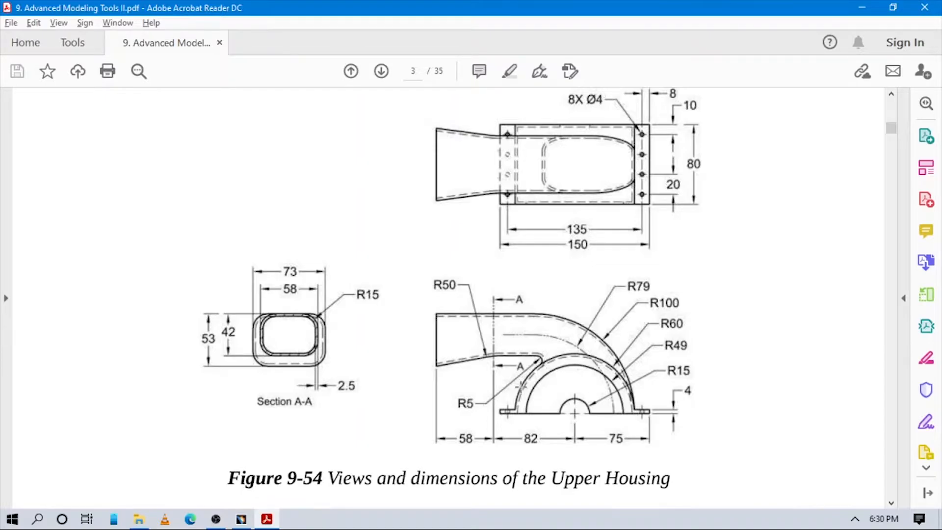
key("alt+Tab")
middle_click_drag(523, 342, 545, 245)
left_click(778, 110)
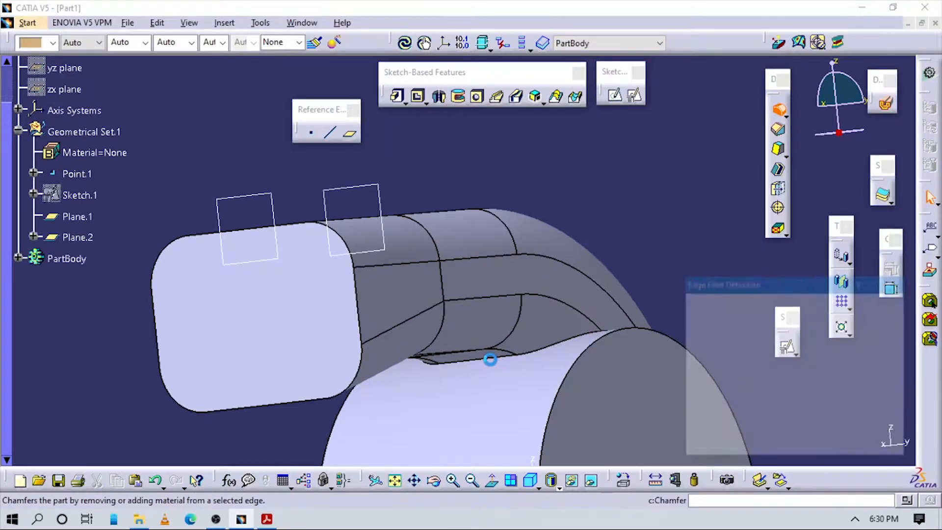
left_click(490, 361)
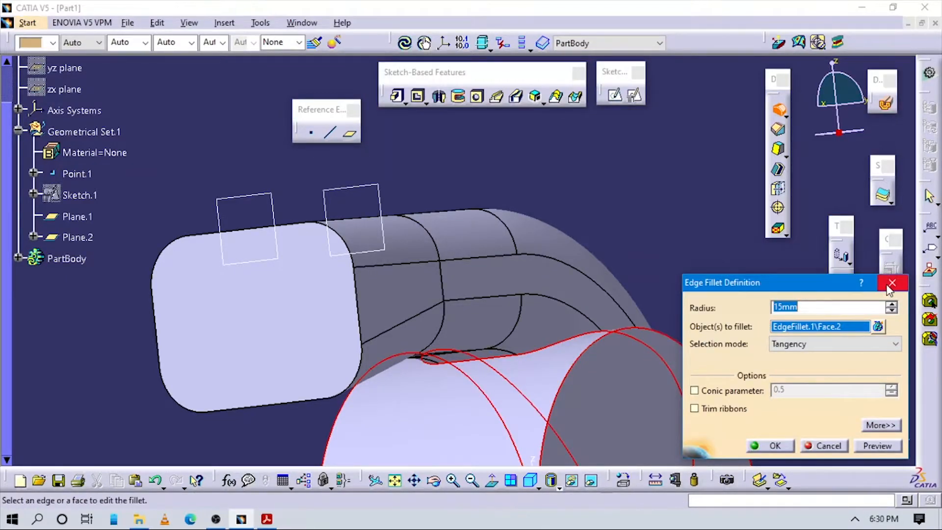
left_click(892, 282)
Step: Fillet the intersection edge between the curved duct and the half-cylinder base with a 4 mm radius
middle_click_drag(514, 401, 551, 347)
left_click(778, 113)
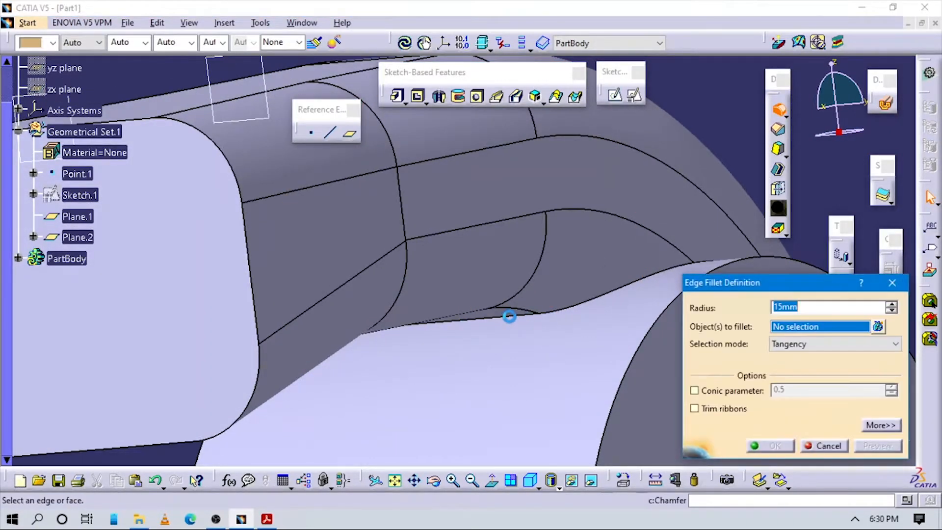
left_click(512, 316)
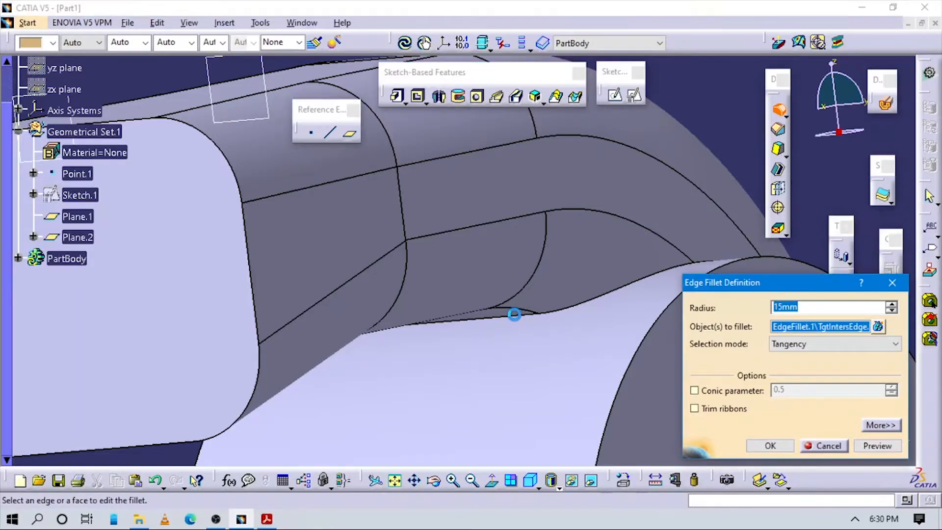
mouse_move(529, 347)
middle_mouse_down()
mouse_move(609, 347)
mouse_move(704, 374)
middle_mouse_up()
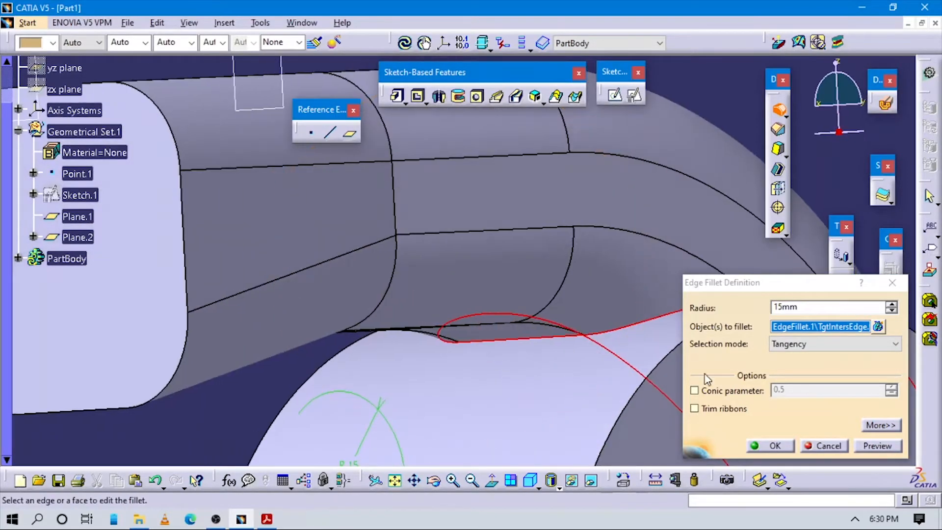
key("alt+Tab")
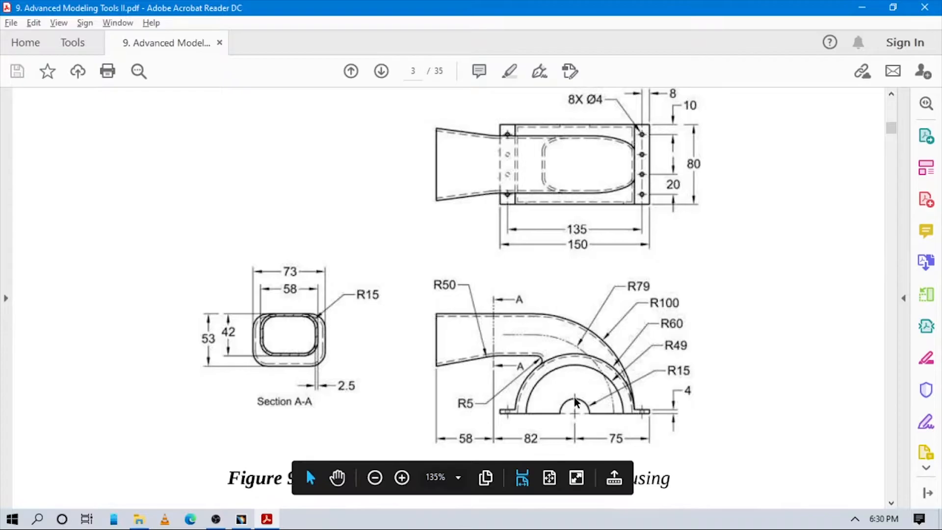
key("alt+Tab")
middle_click_drag(584, 287, 354, 172)
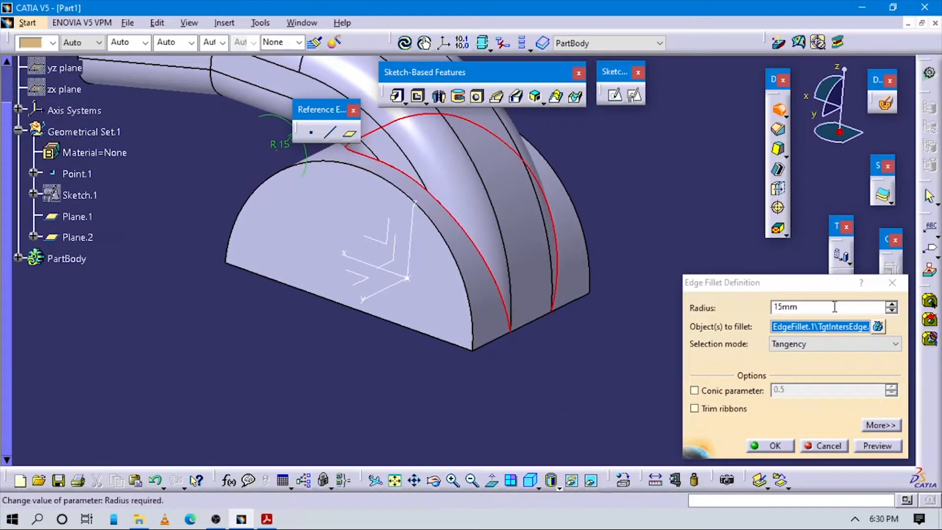
left_click_drag(835, 307, 625, 292)
type("4")
key("Return")
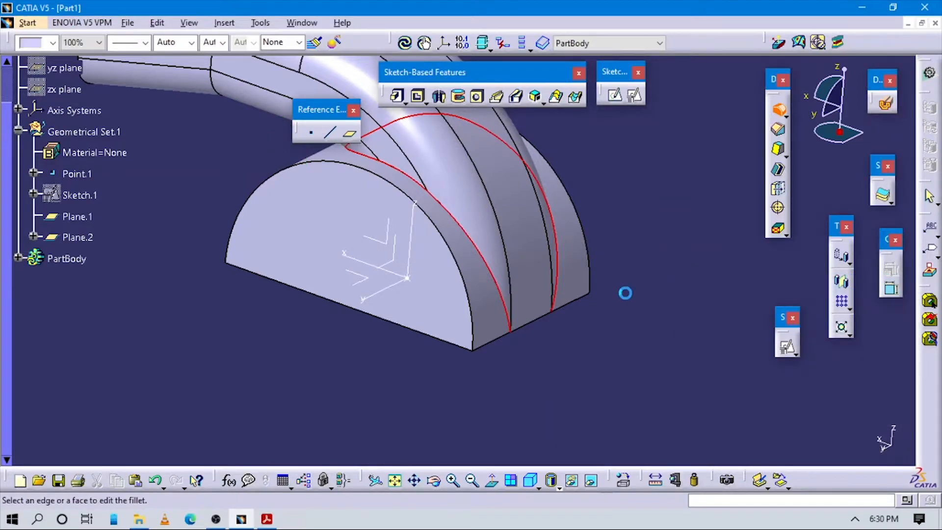
Step: Set the radius of the fillet between the duct and the base to 5 mm and collapse the PartBody tree
left_click(19, 259)
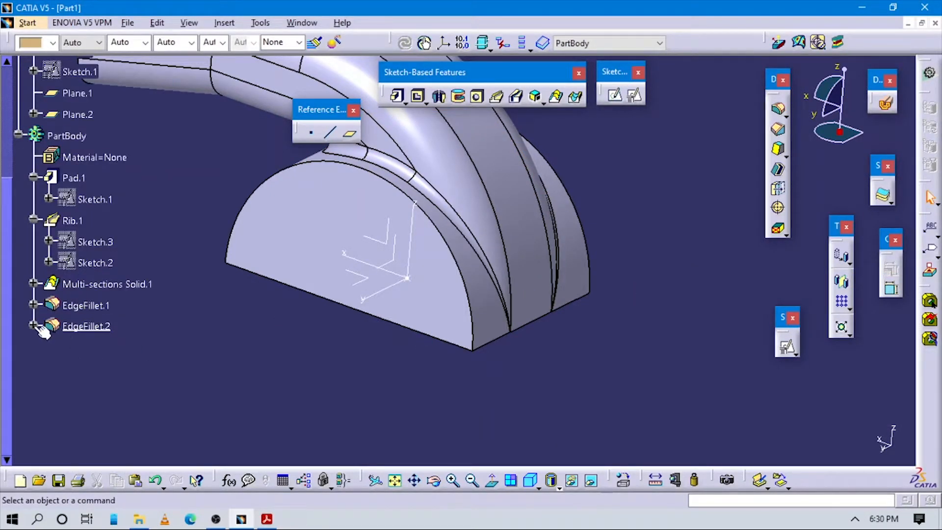
double_click(106, 348)
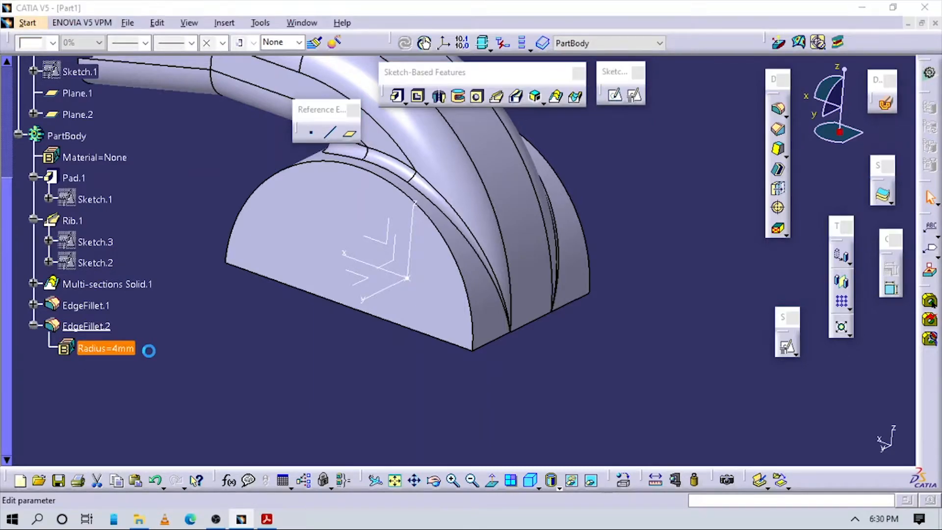
key("Return")
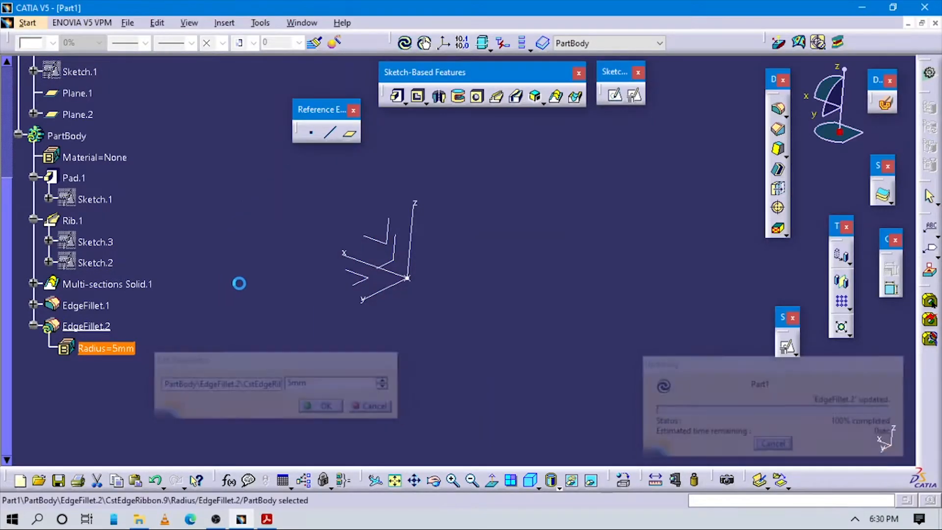
middle_click_drag(168, 219, 370, 351)
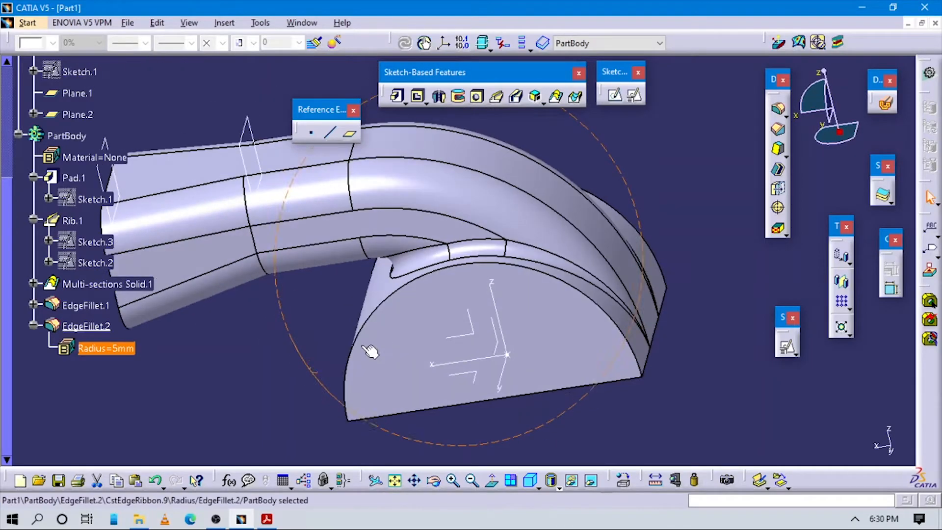
left_click(33, 177)
left_click(20, 146)
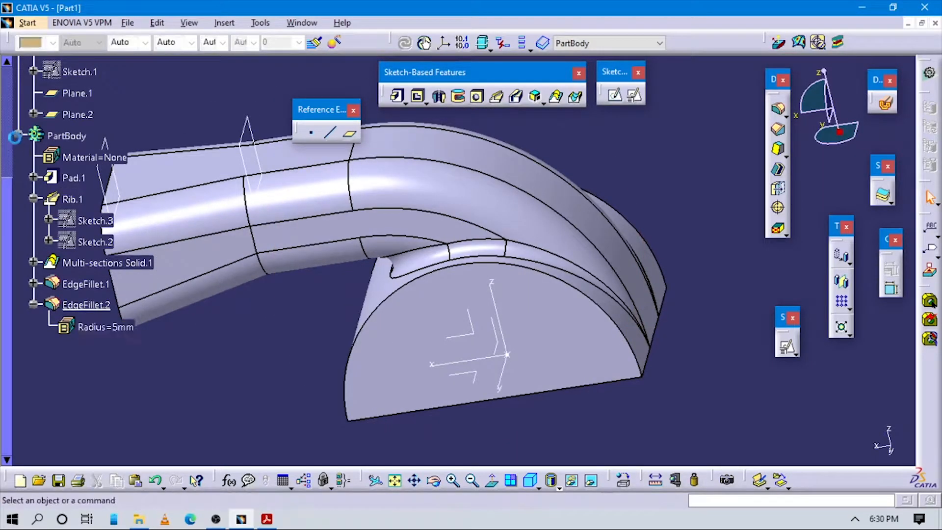
left_click(18, 140)
Step: Try to shell the body with a 2.5 mm inside thickness, removing the duct's end face and the base's flat bottom face
middle_click_drag(401, 280, 381, 330)
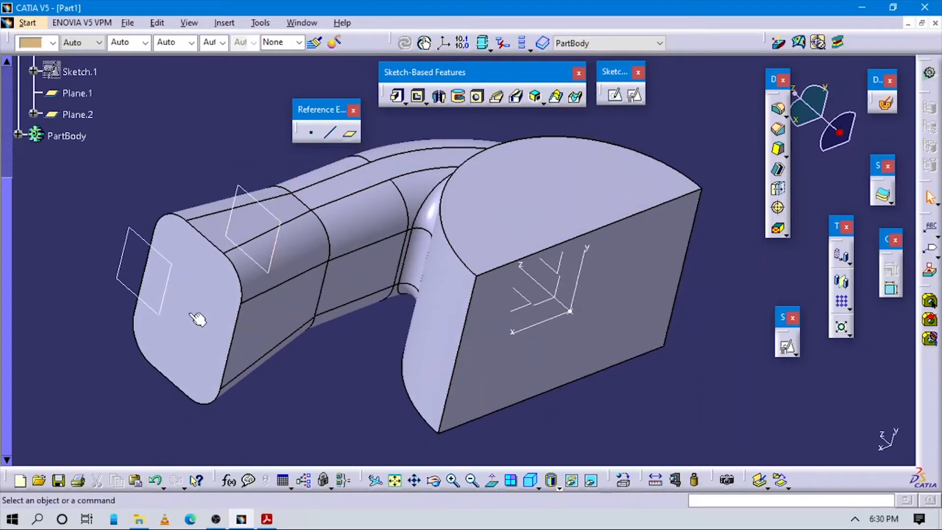
middle_click_drag(632, 403, 742, 396)
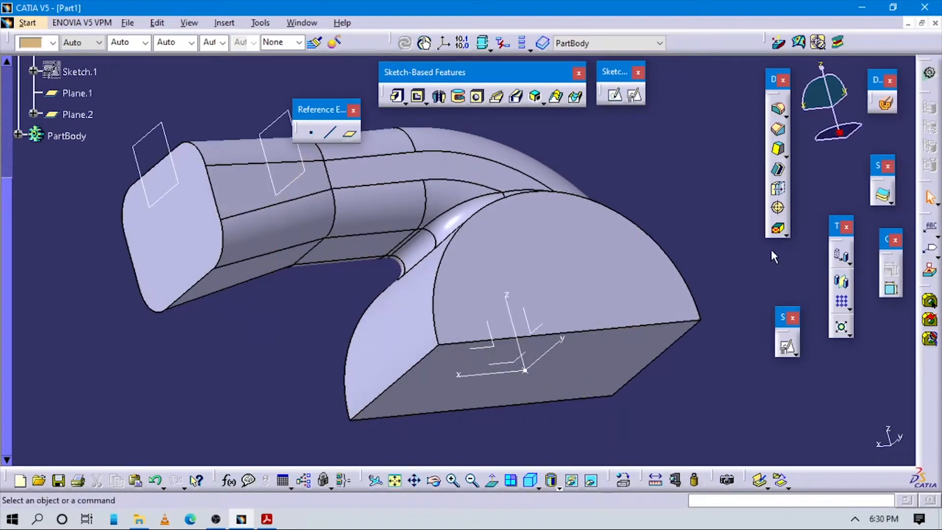
left_click(777, 169)
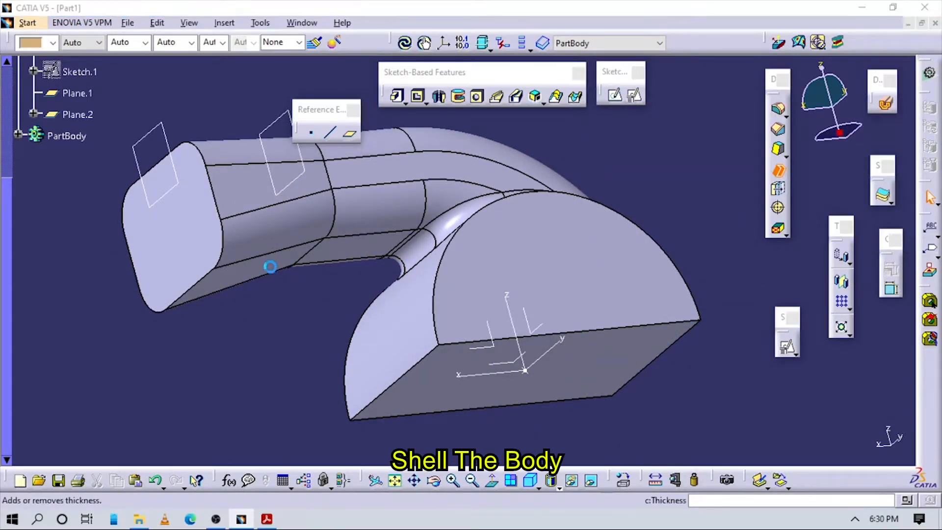
left_click(192, 241)
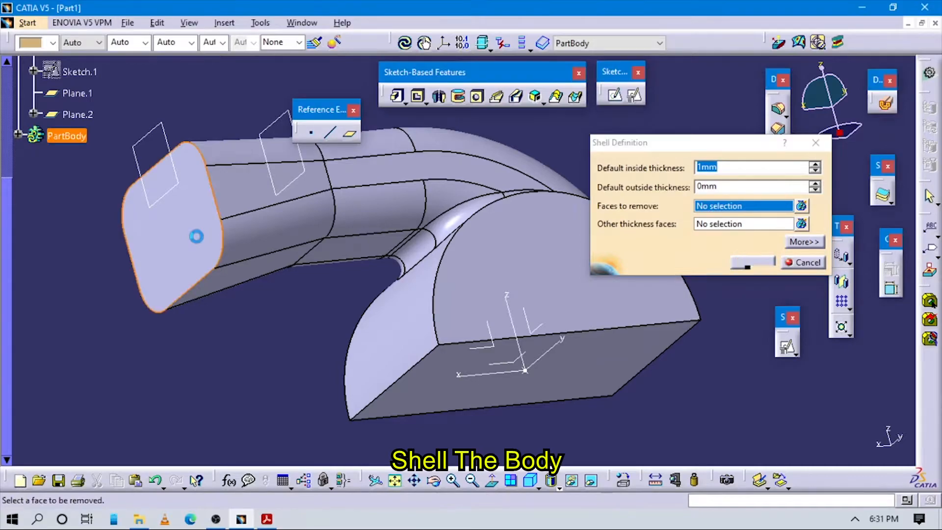
left_click(599, 369)
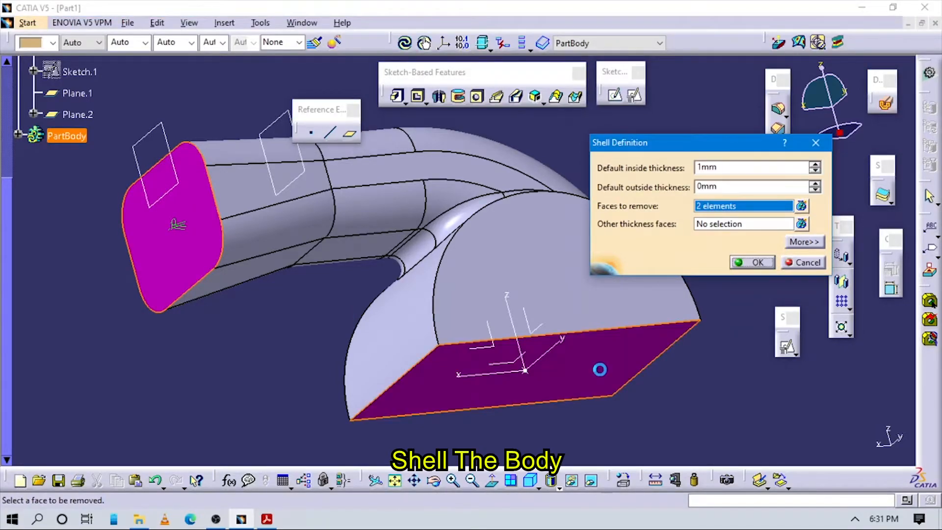
key("alt+Tab")
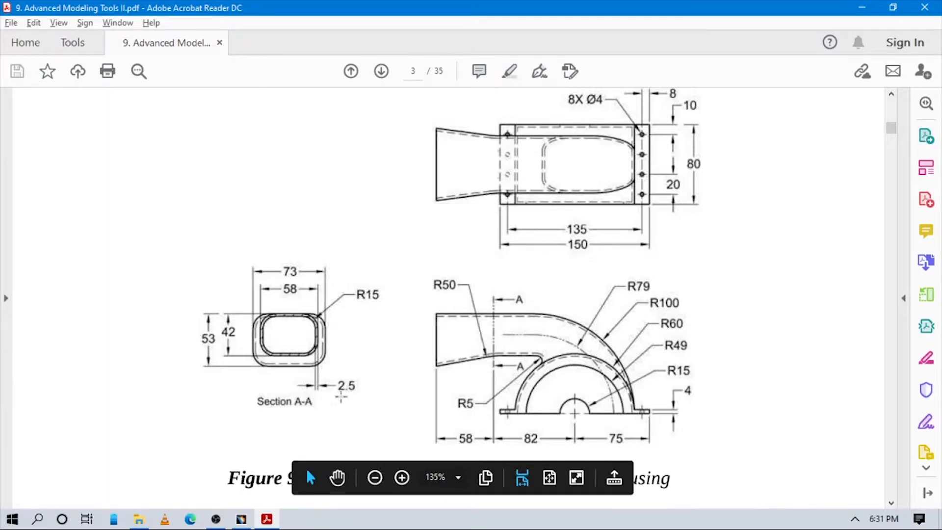
key("alt+Tab")
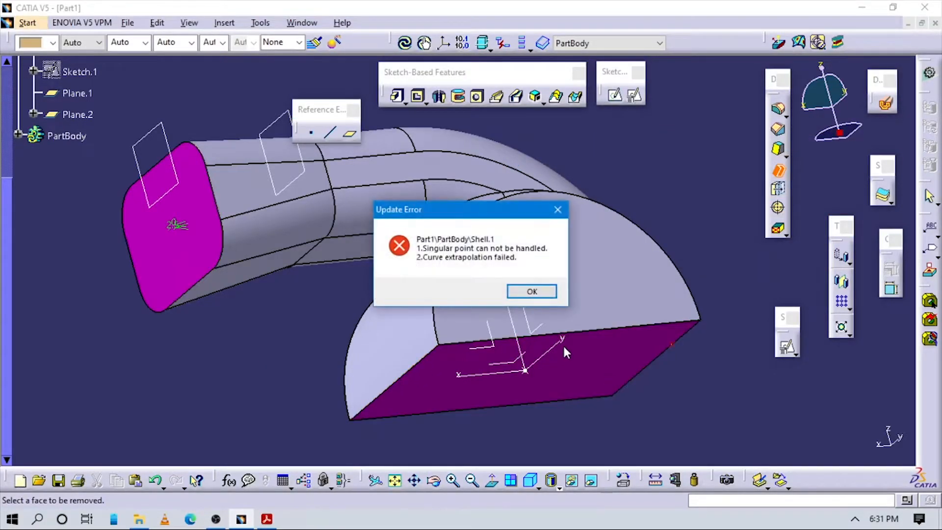
left_click(531, 292)
Step: Retry the 2.5 mm shell, selecting the base's flat bottom face before the duct's end face for removal
middle_click_drag(667, 357, 601, 278)
middle_click_drag(632, 244, 190, 240)
left_click(175, 254)
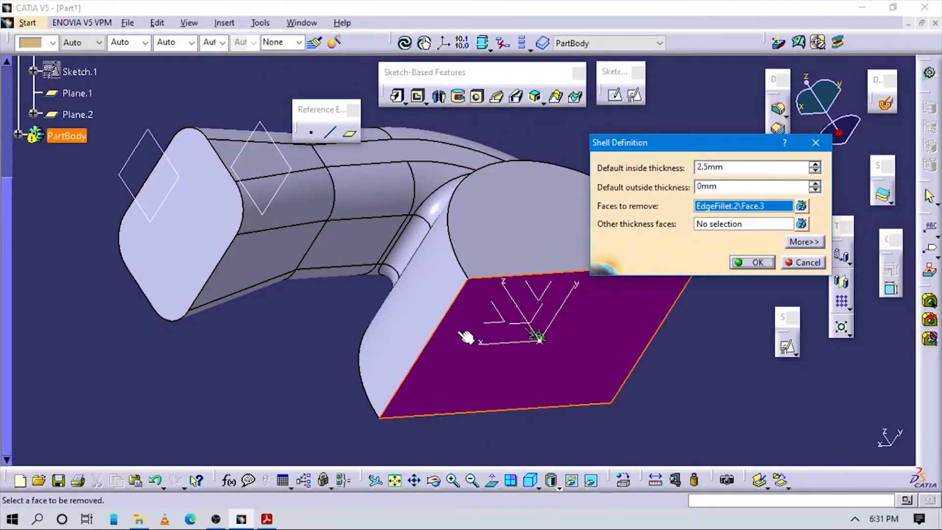
left_click(244, 221)
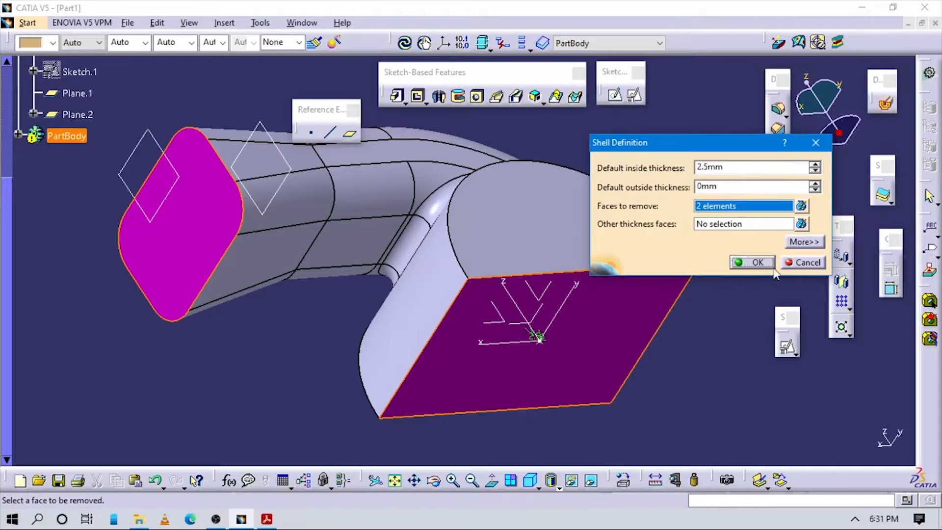
left_click(757, 264)
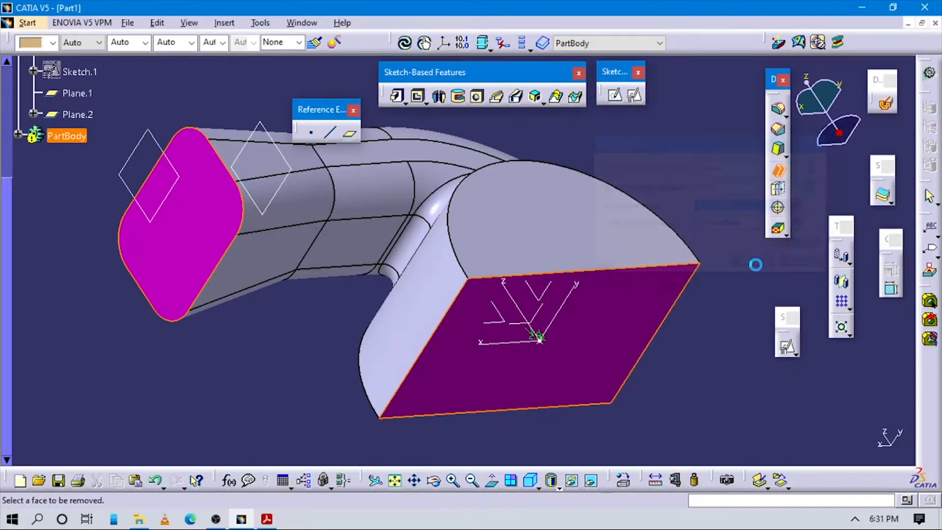
left_click(557, 212)
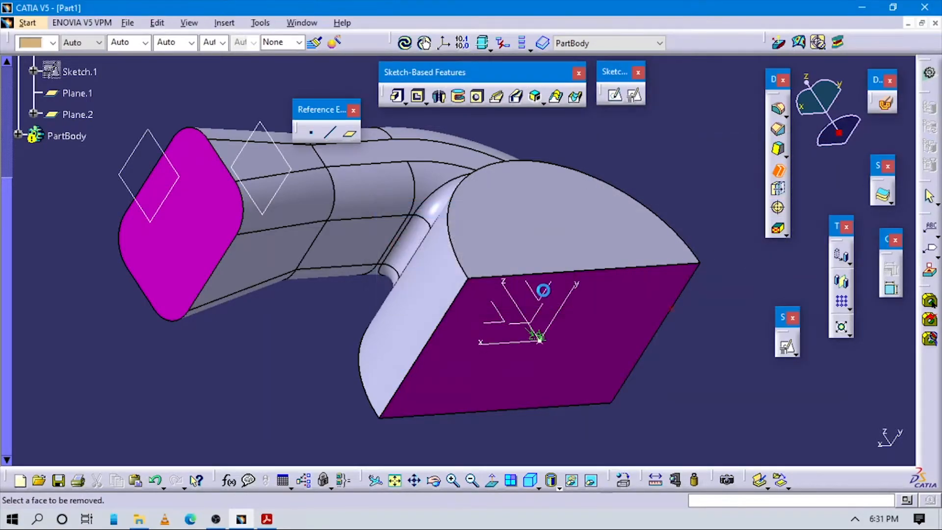
key("Escape")
middle_click_drag(353, 300, 295, 291)
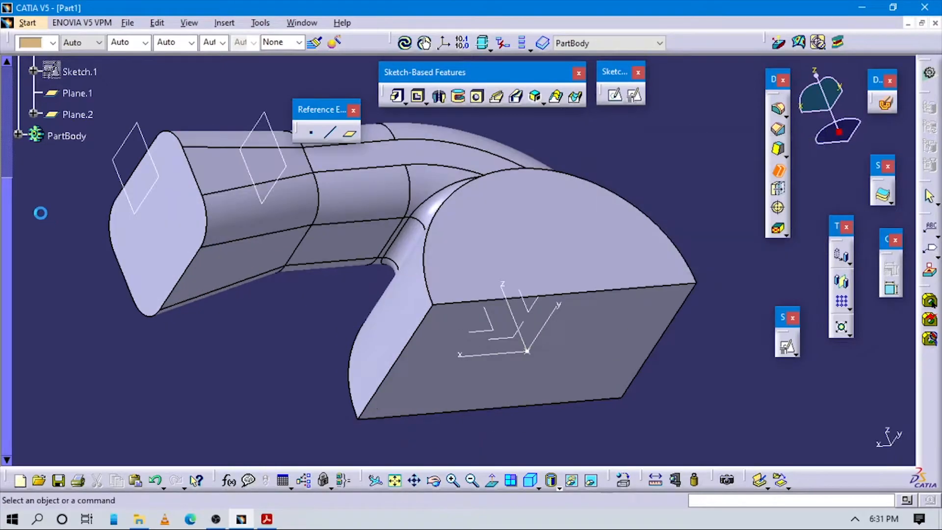
Step: Delete the 5 mm edge fillet between the curved duct and the half-cylinder base
left_click(16, 134)
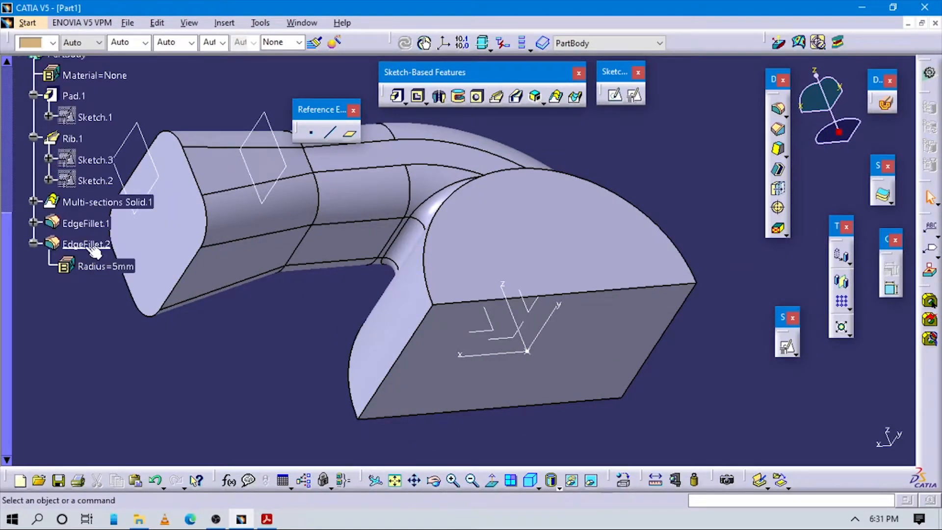
left_click(85, 244)
double_click(85, 244)
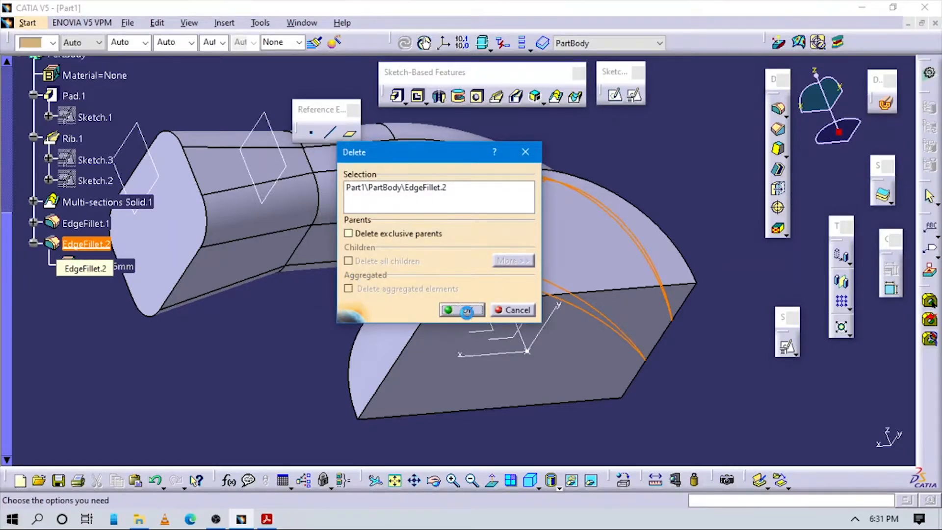
left_click(467, 312)
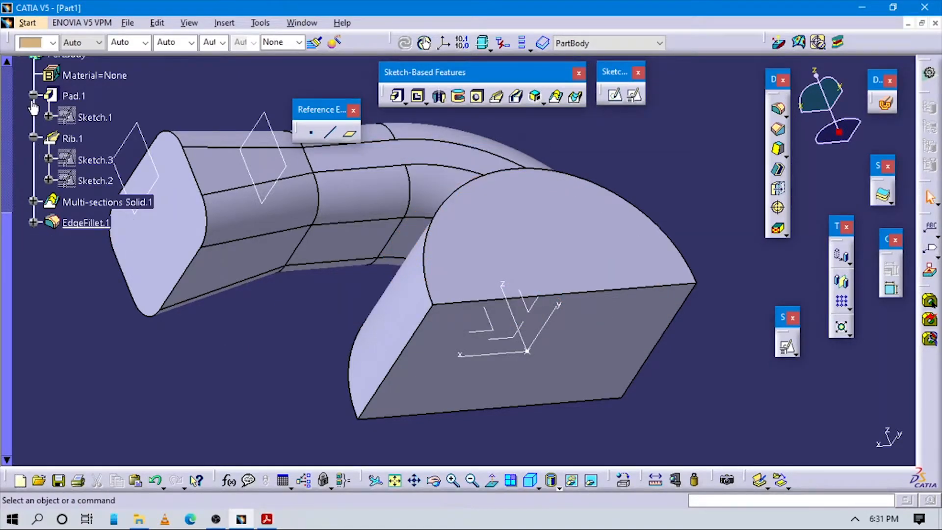
Step: Shell the body to 2.5 mm inside thickness, removing the base's flat bottom face and the duct's end face, and collapse the PartBody tree
scroll(159, 176, "up", 2)
left_click(778, 171)
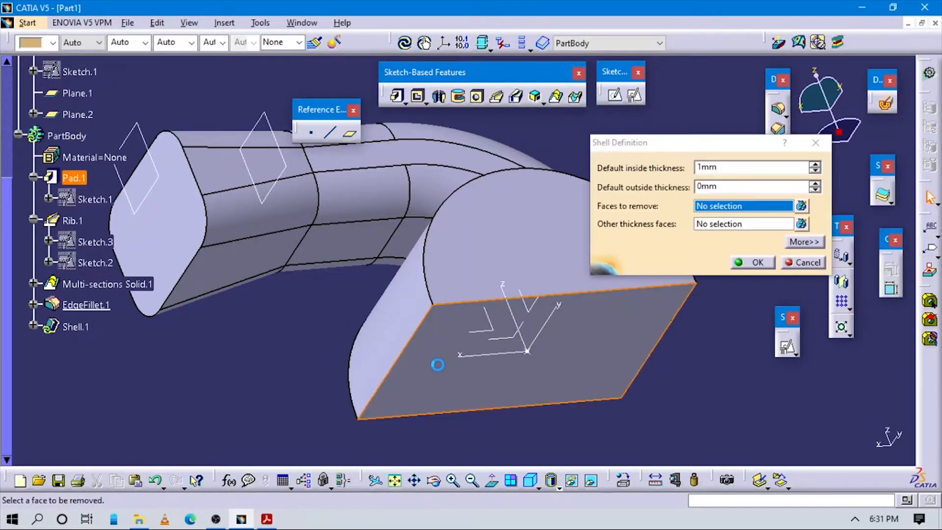
left_click(160, 225)
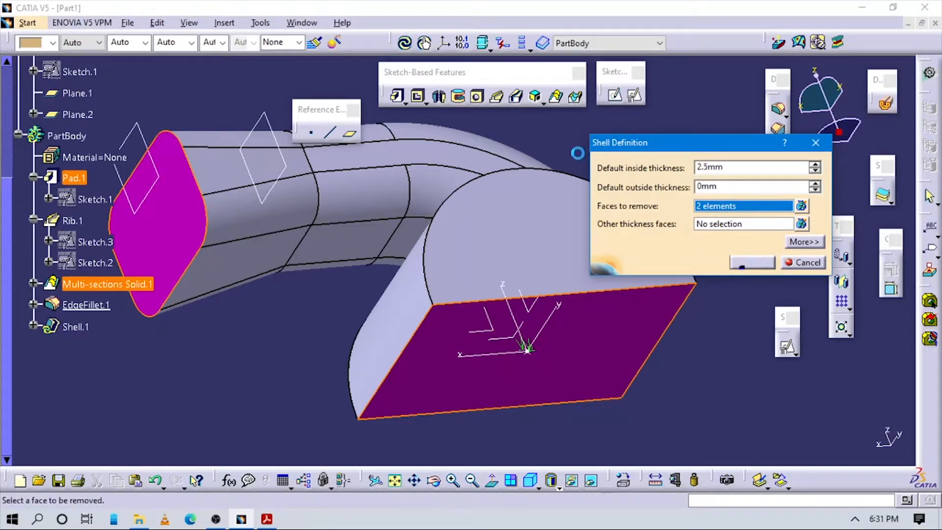
mouse_move(584, 364)
middle_mouse_down()
mouse_move(595, 370)
mouse_move(523, 221)
mouse_move(463, 193)
mouse_move(454, 220)
mouse_move(652, 380)
mouse_move(322, 255)
mouse_move(360, 277)
mouse_move(254, 196)
mouse_move(327, 233)
mouse_move(471, 343)
mouse_move(480, 380)
mouse_move(458, 362)
mouse_move(448, 297)
mouse_move(492, 307)
mouse_move(488, 248)
mouse_move(507, 244)
mouse_move(582, 302)
mouse_move(427, 279)
middle_mouse_up()
left_click(19, 135)
Step: Consult the Figure 9-54 drawing, start a hole on the base's semicircular side face, and open its positioning sketch
key("alt+Tab")
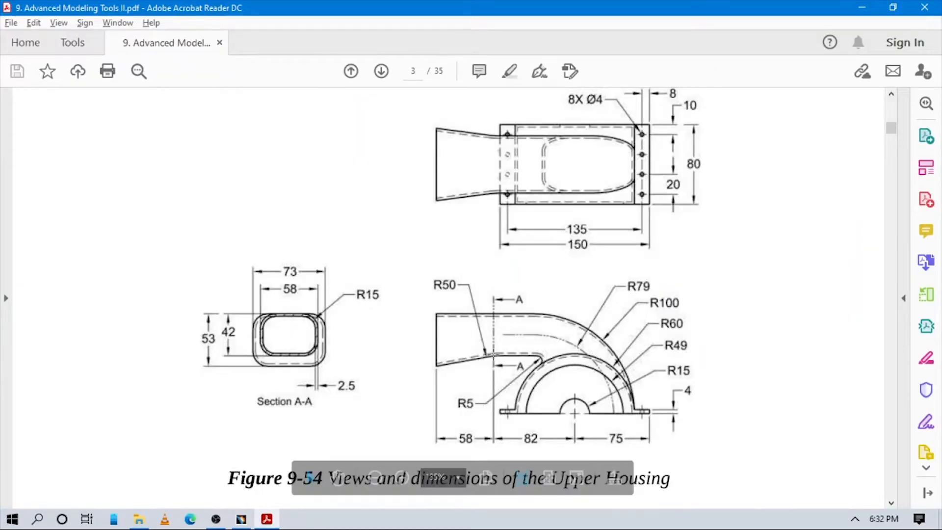
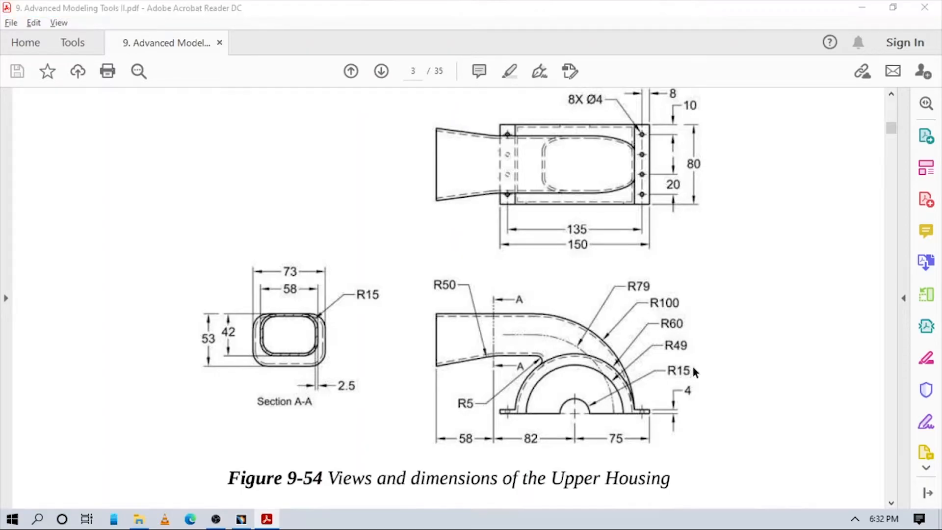
key("alt+Tab")
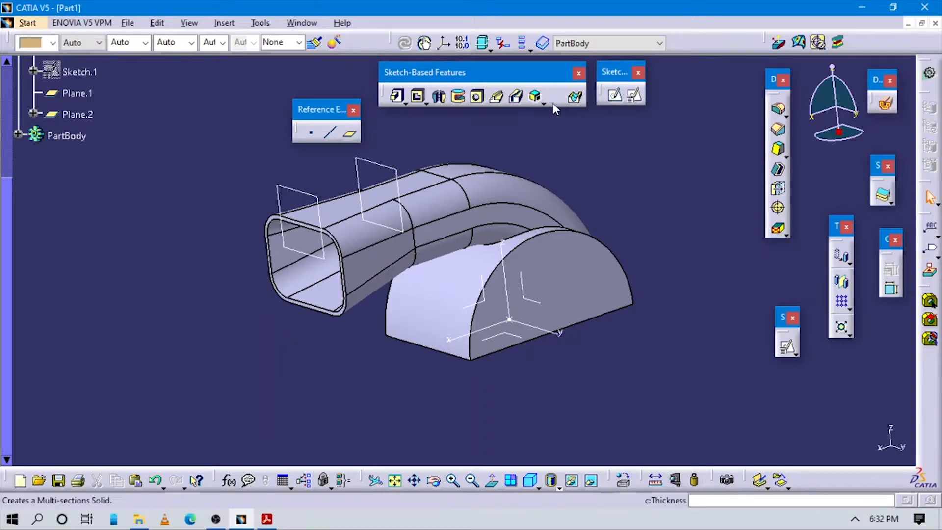
left_click(477, 97)
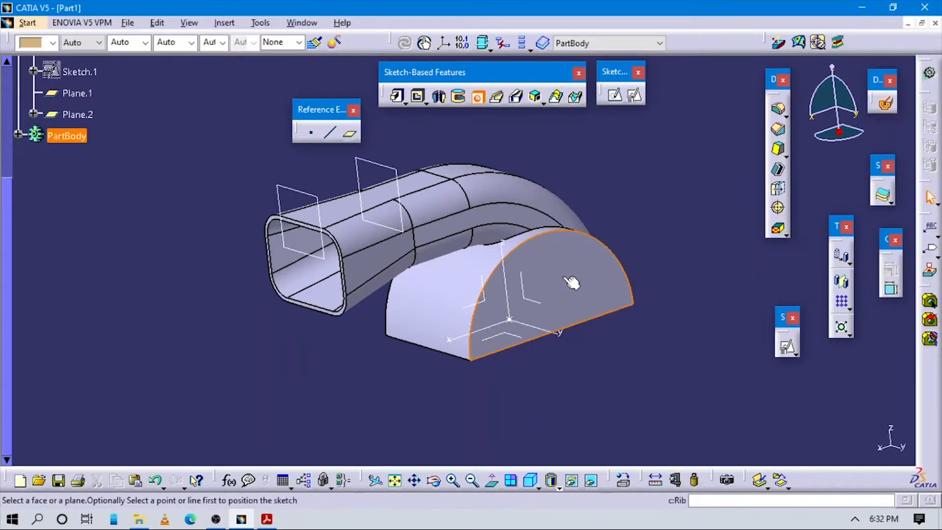
left_click(562, 276)
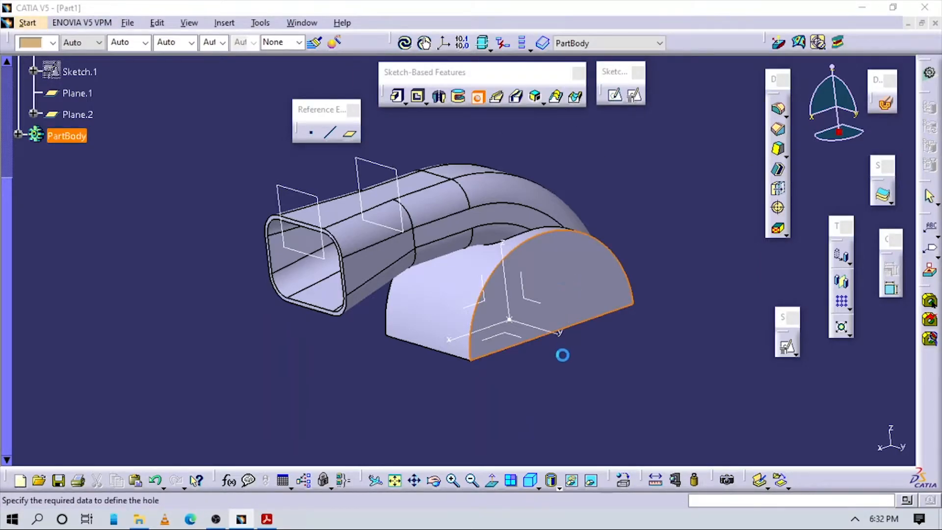
middle_click_drag(545, 372, 523, 299)
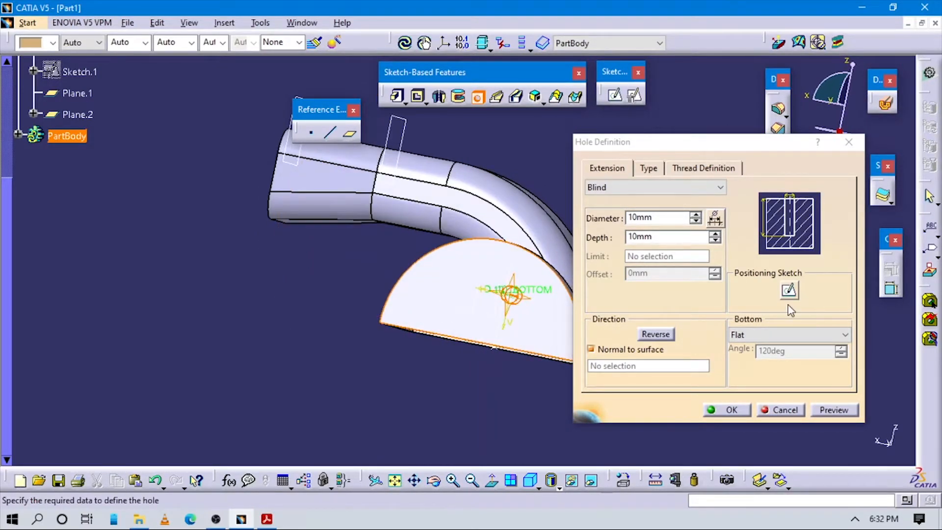
left_click(789, 290)
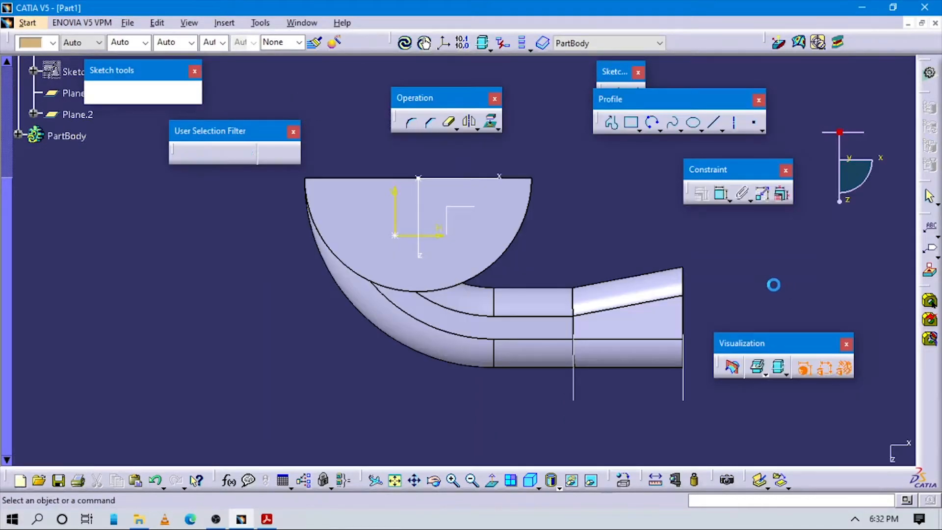
Step: Dimension the distance between the hole's centre point and the part origin in the positioning sketch
mouse_move(553, 250)
middle_mouse_down()
mouse_move(595, 293)
mouse_move(480, 304)
middle_mouse_up()
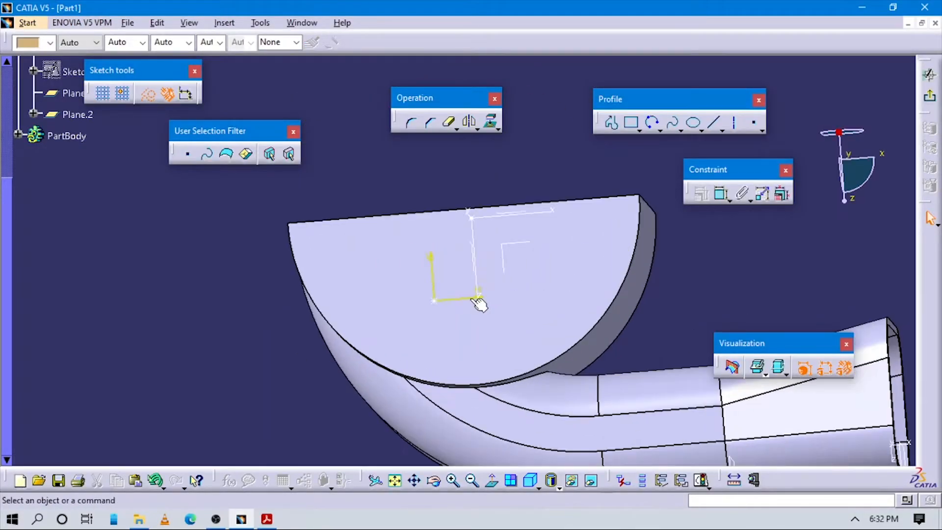
left_click(436, 301)
mouse_move(494, 236)
middle_mouse_down()
mouse_move(564, 288)
mouse_move(660, 245)
middle_mouse_up()
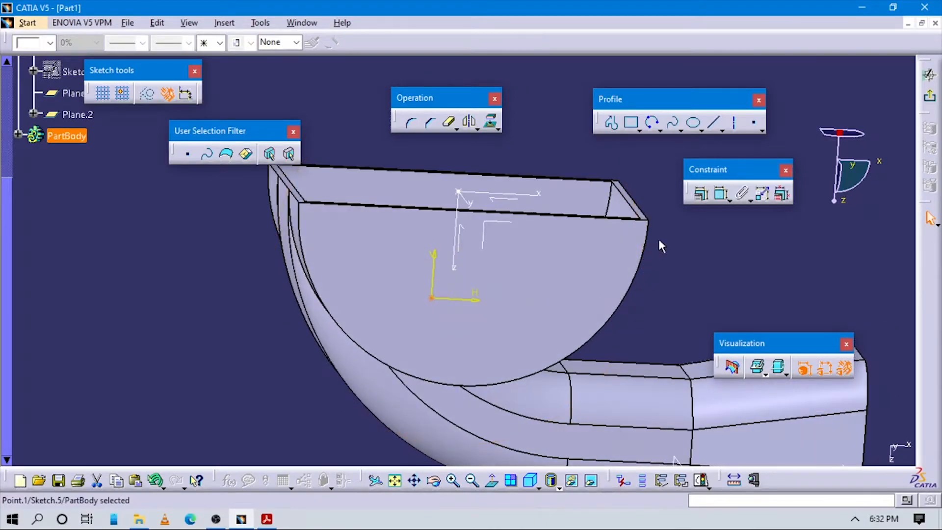
left_click(721, 194)
left_click(457, 191)
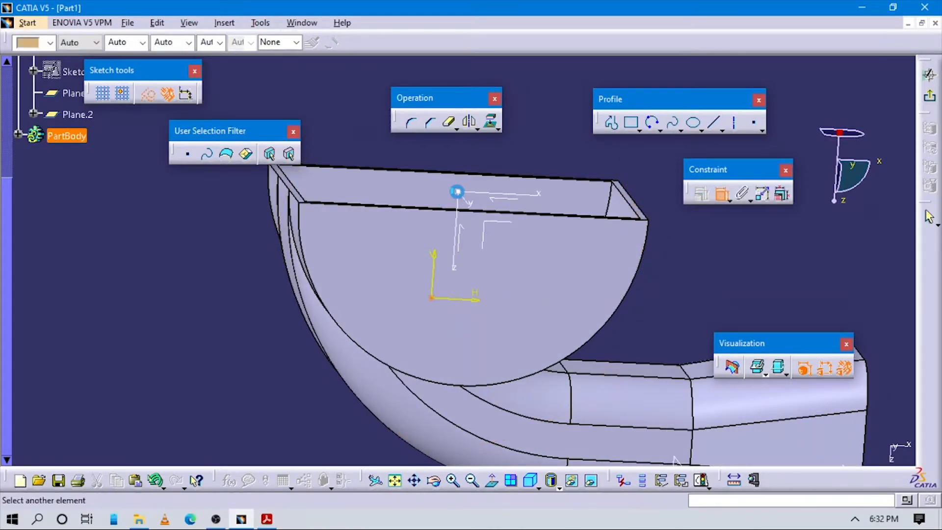
left_click(459, 192)
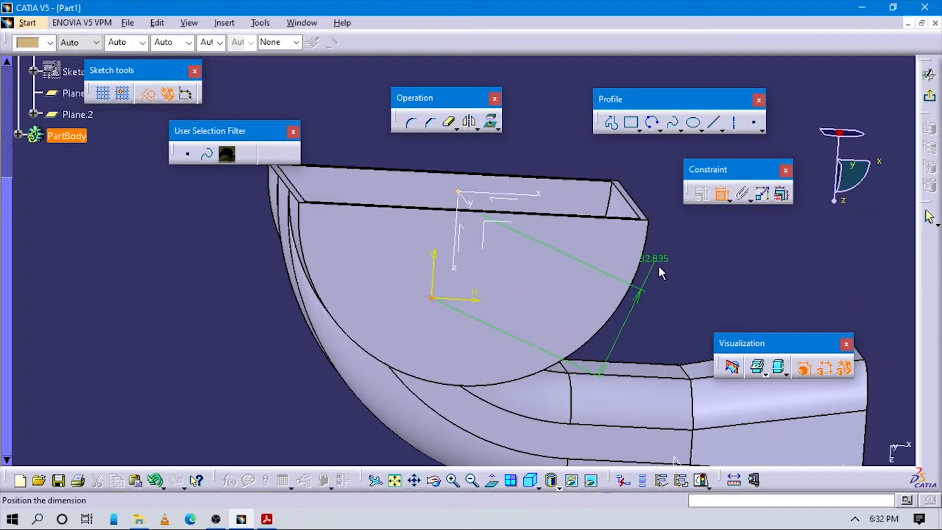
right_click(678, 277)
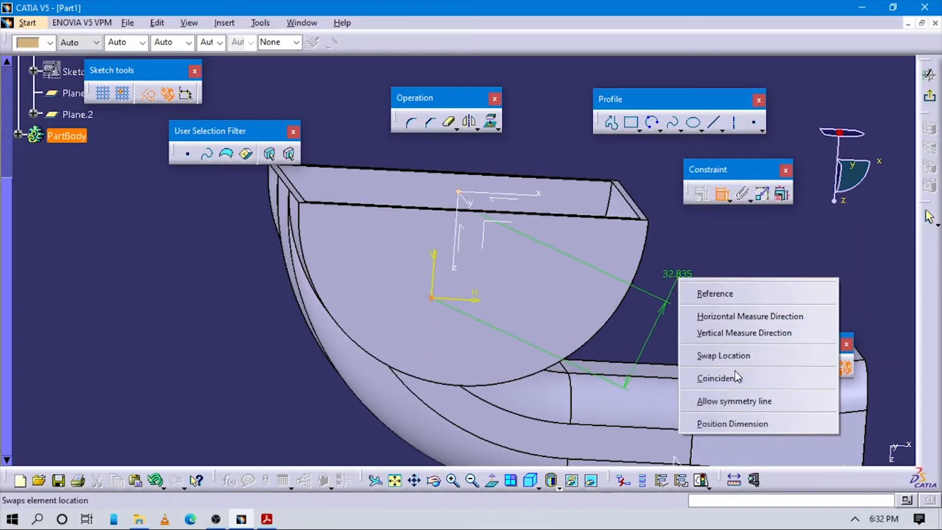
left_click(724, 398)
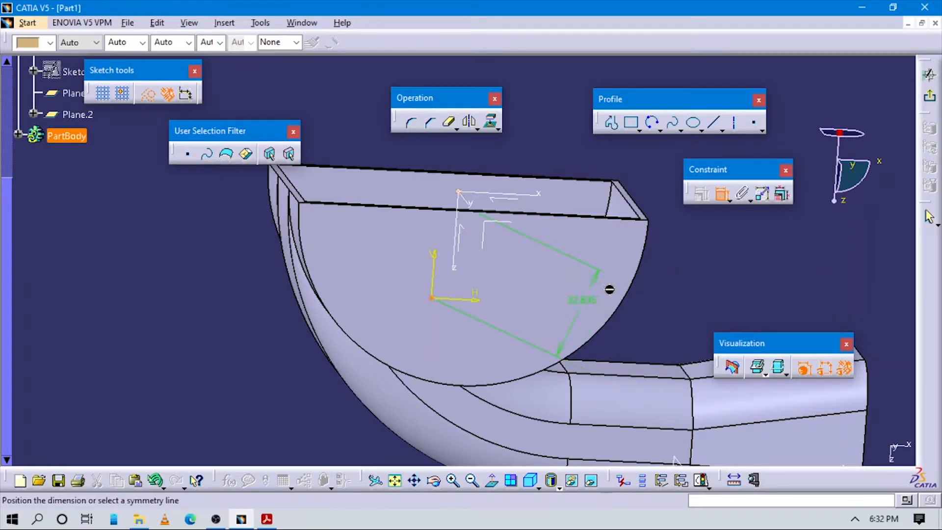
left_click(664, 311)
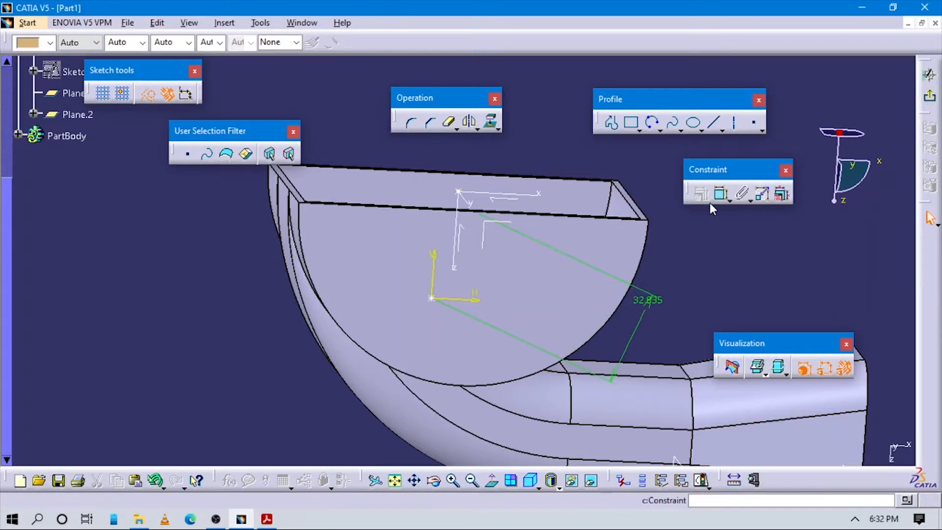
Step: Set the distance from the hole's centre point to the origin to 0 and exit the positioning sketch
double_click(649, 299)
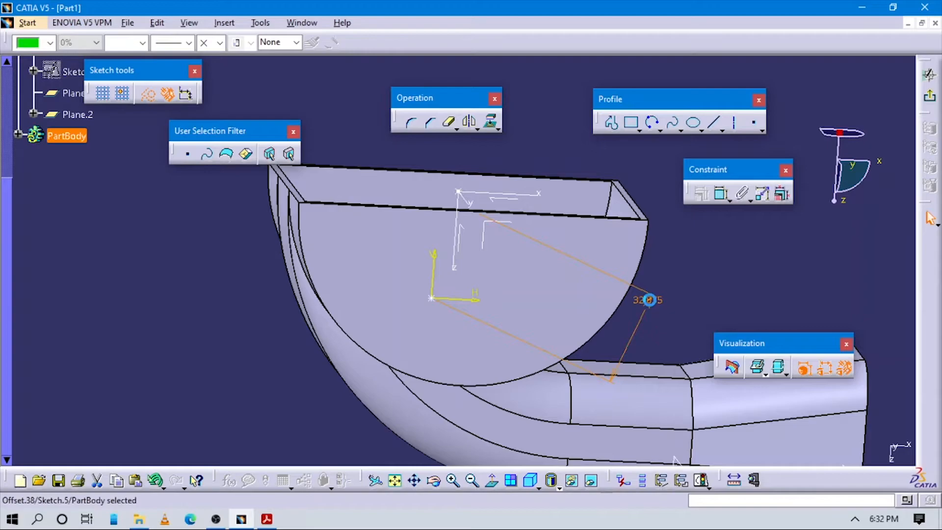
type("0")
key("Return")
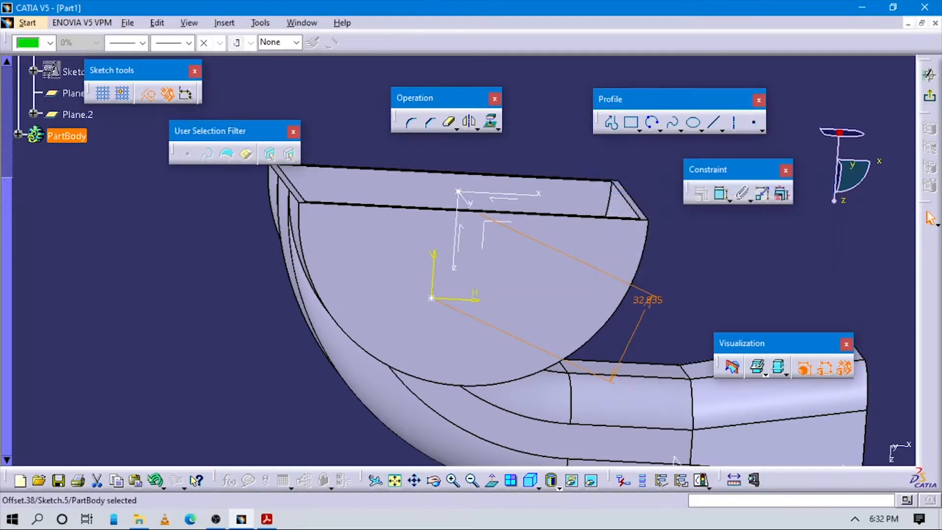
middle_click_drag(484, 260, 637, 343)
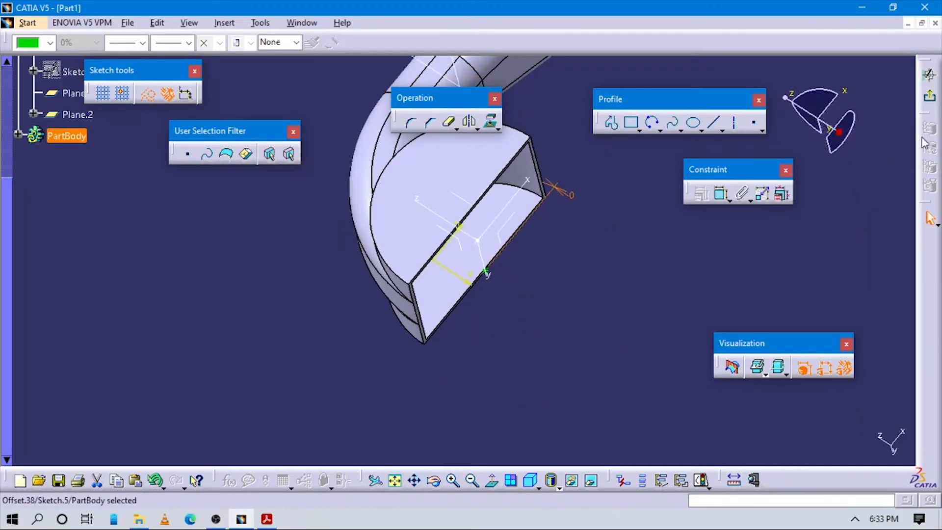
left_click(930, 101)
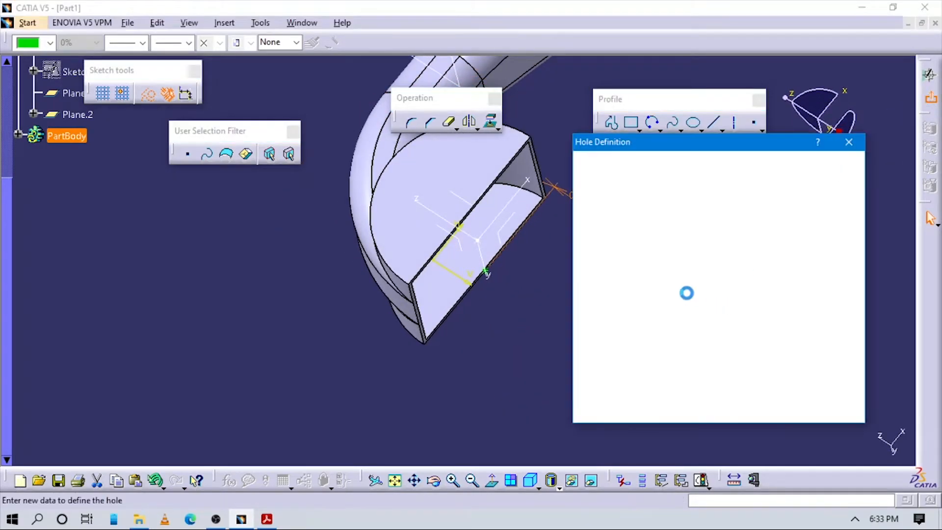
Step: Check the R49 opening in the drawing, then set the hole's diameter to 49+49 mm and its extension to Up To Next
key("alt+Tab")
scroll(674, 361, "down", 3)
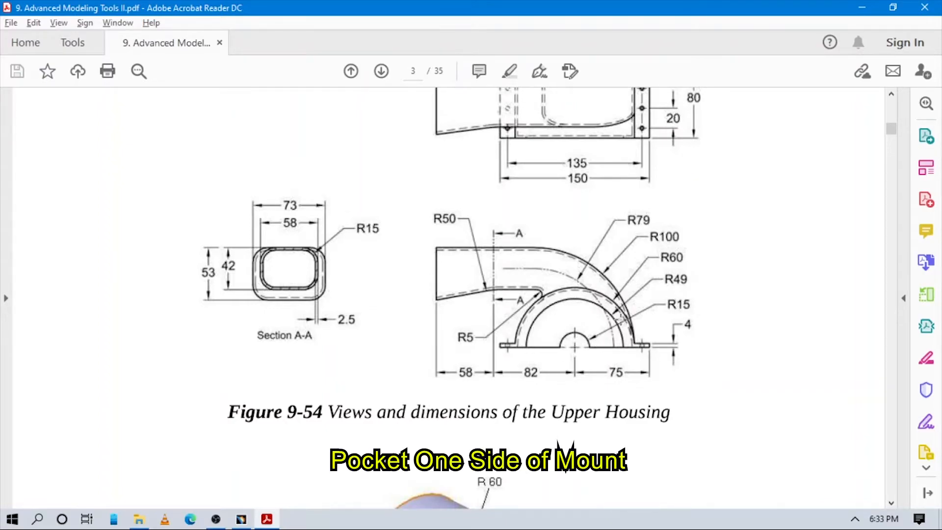
key("alt+Tab")
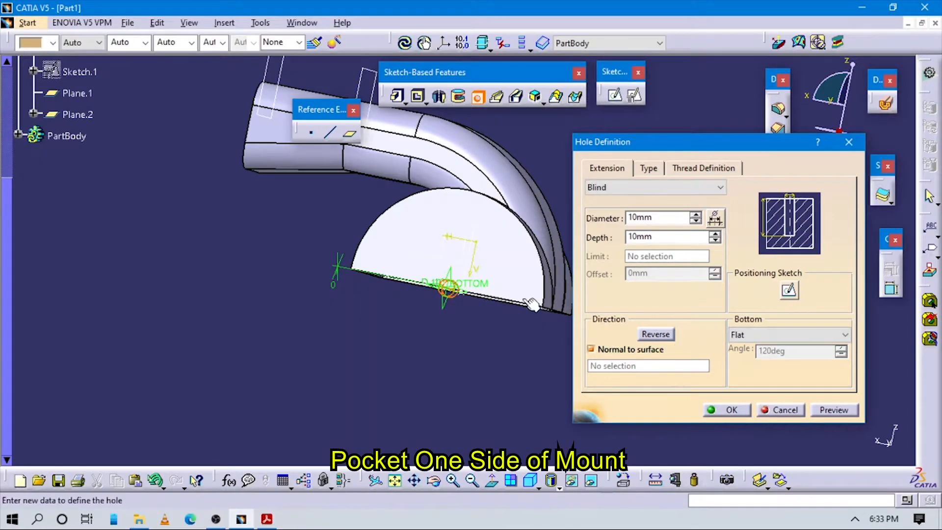
middle_click_drag(541, 391, 434, 330)
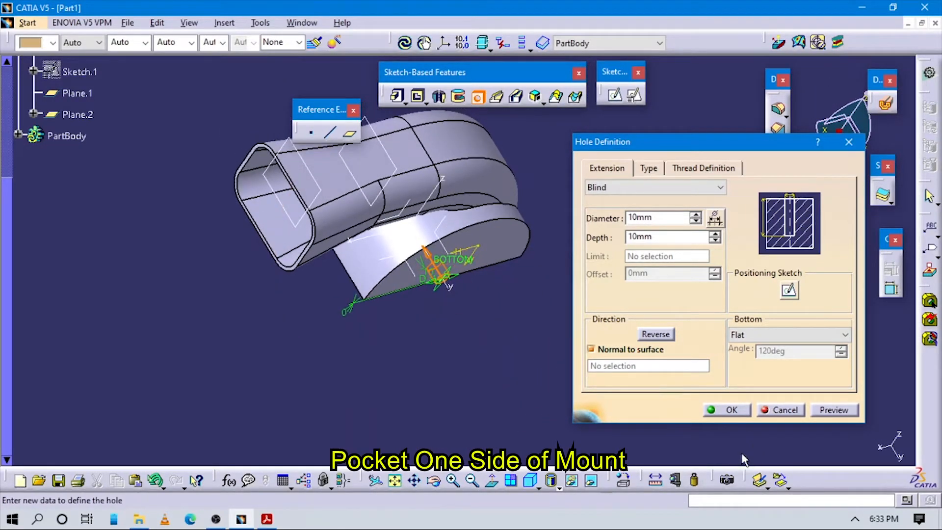
left_click(530, 480)
middle_click_drag(508, 322, 496, 313)
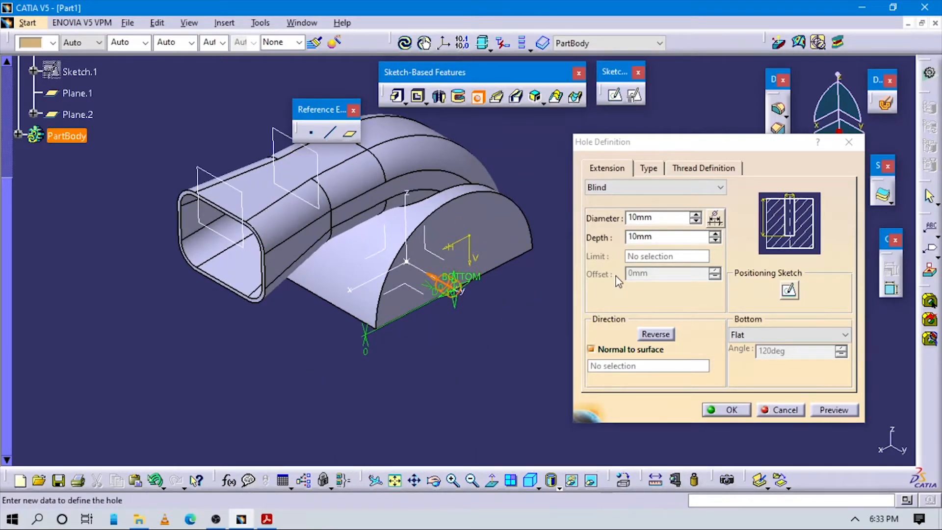
left_click(657, 217)
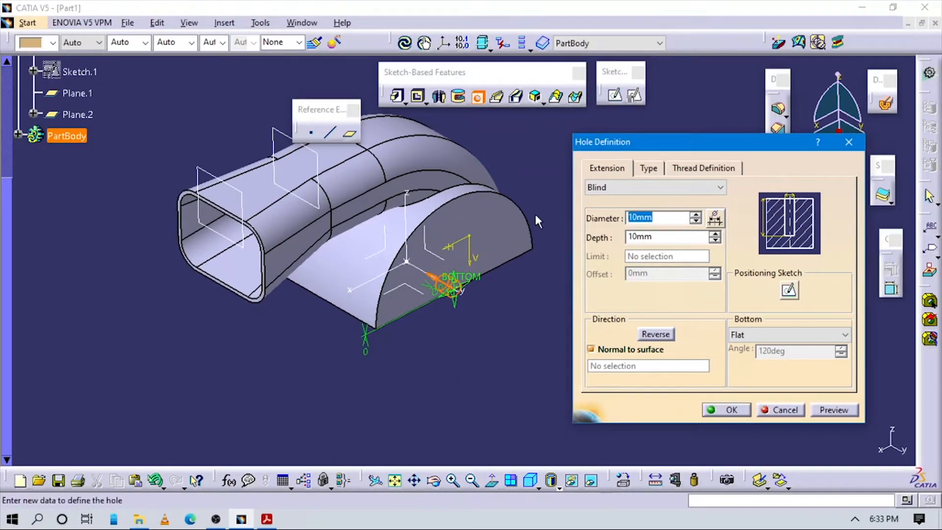
type("49+49")
left_click(653, 187)
left_click(628, 212)
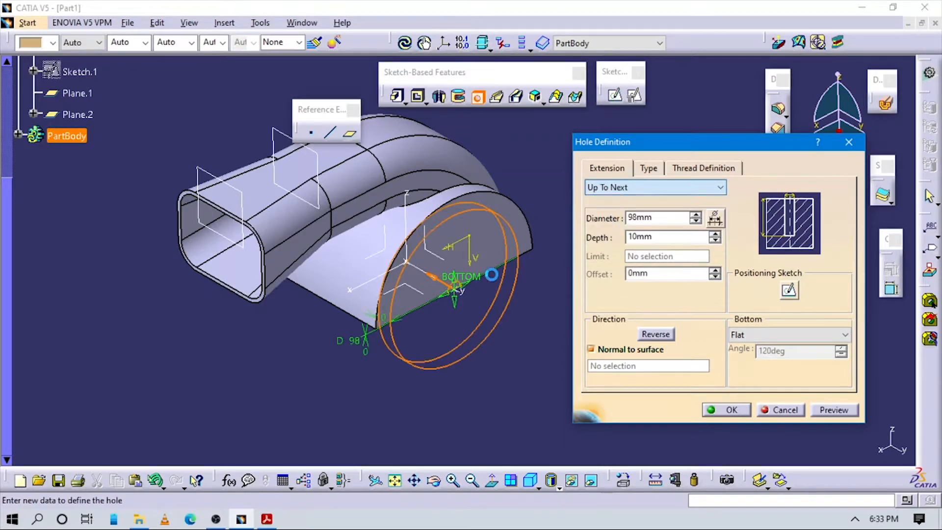
Step: Preview the 98 mm hole with the Up To Next extension and inspect its reach through the base
middle_click_drag(455, 337, 420, 134)
middle_click_drag(399, 281, 456, 172)
left_click(654, 187)
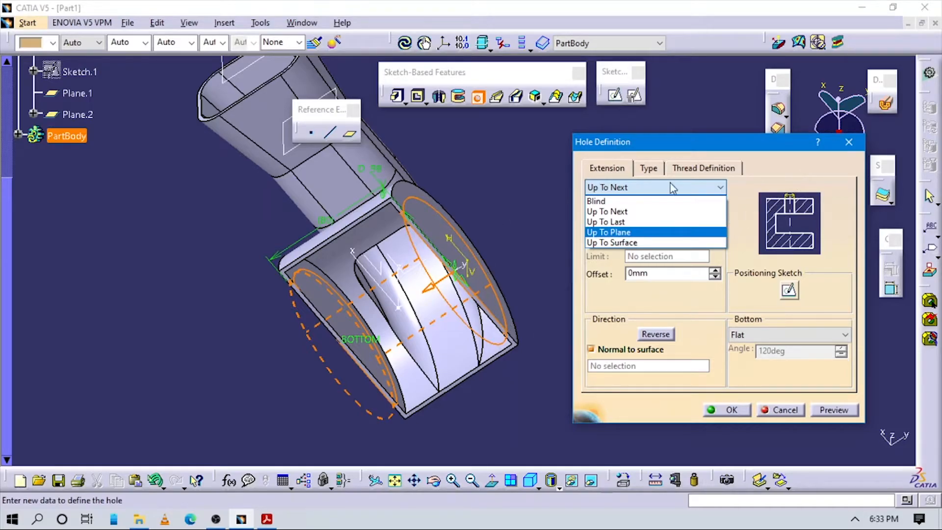
left_click(653, 211)
middle_click_drag(498, 221, 391, 235)
left_click(823, 411)
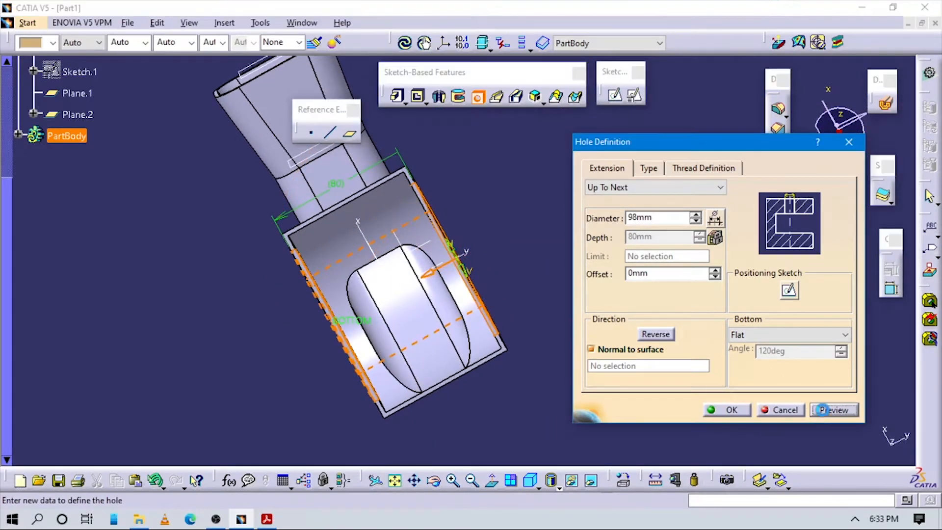
middle_click_drag(311, 339, 291, 393)
Step: Change the hole's extension to Blind and set its diameter to 49+49 mm
left_click(642, 186)
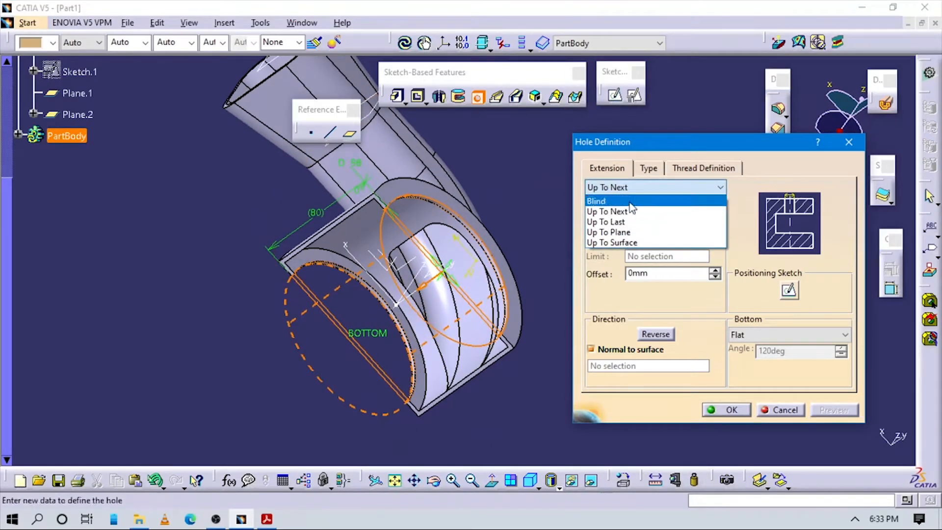
left_click(628, 200)
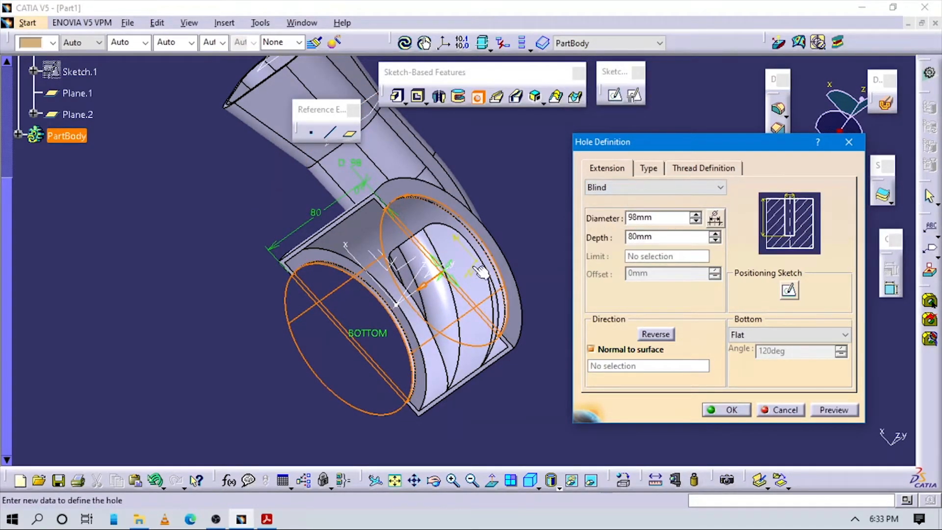
left_click(695, 221)
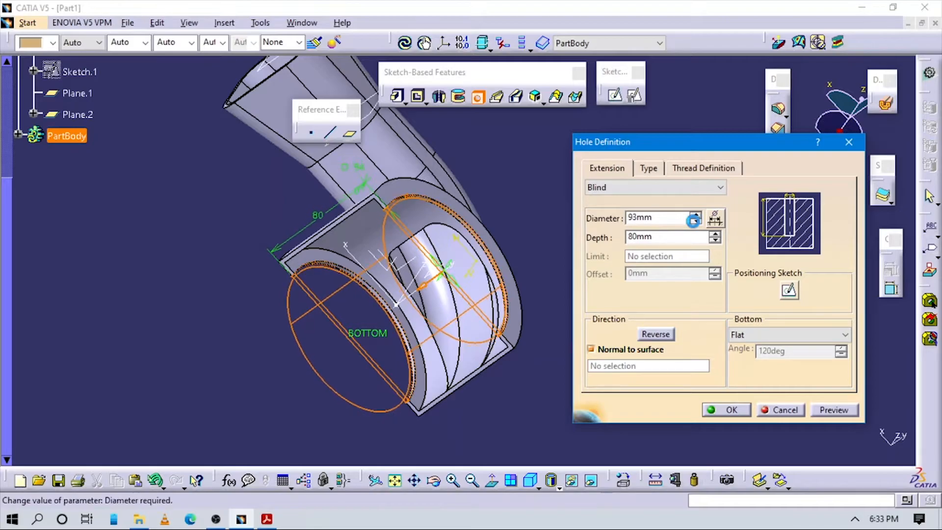
type("49+49")
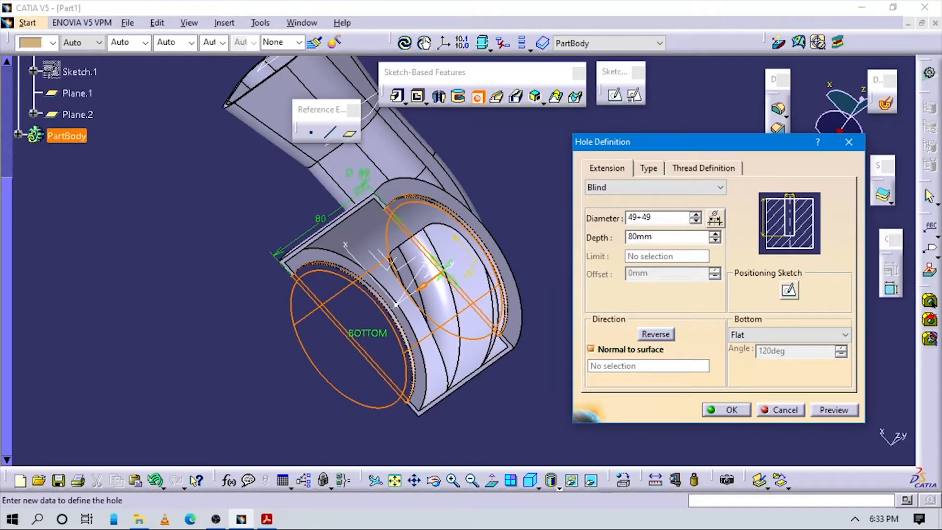
Step: Set the blind hole's depth to 5 mm and create the R49 opening in the base's semicircular wall
left_click(715, 240)
left_click(715, 240)
left_click(716, 240)
left_click(715, 240)
left_click(715, 240)
left_click(715, 240)
left_click(715, 240)
type("5")
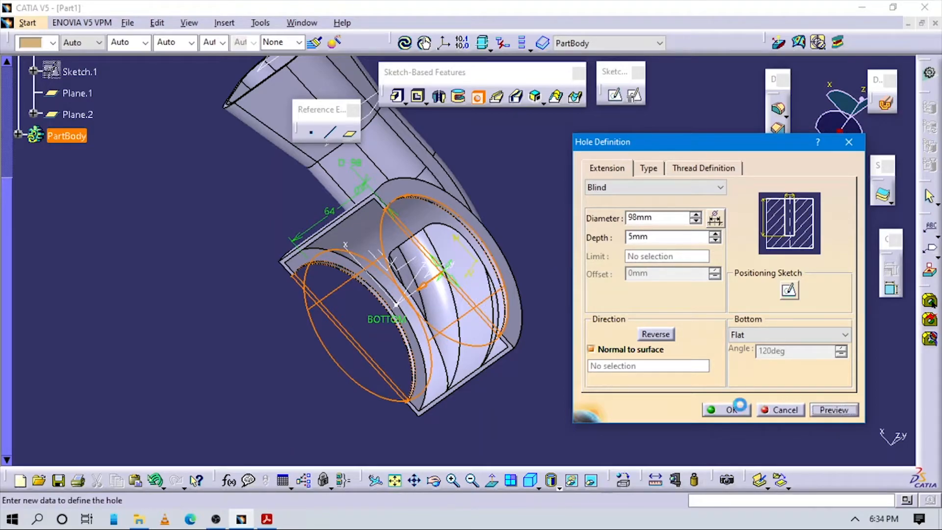
middle_click_drag(315, 349, 531, 369)
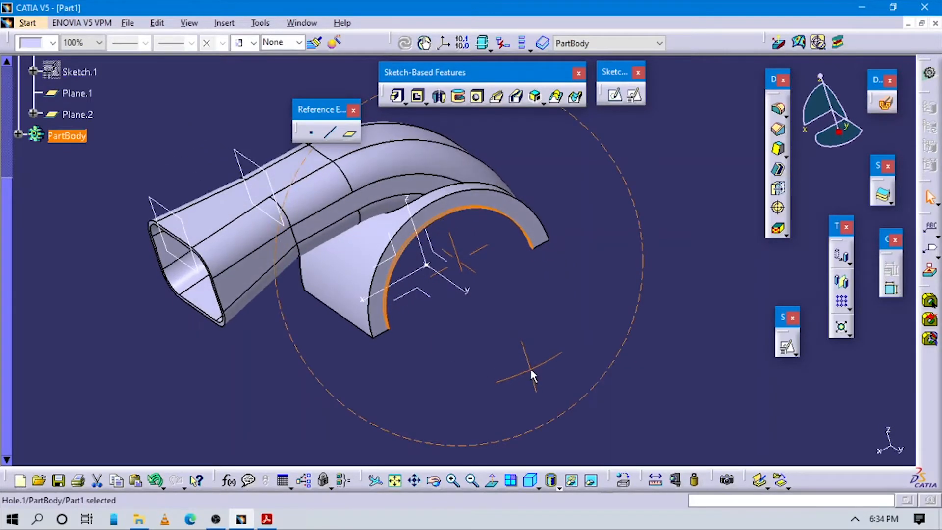
Step: Start a hole on the opposite, still closed semicircular face of the base and open its positioning sketch
left_click(526, 479)
middle_click_drag(391, 357, 482, 363)
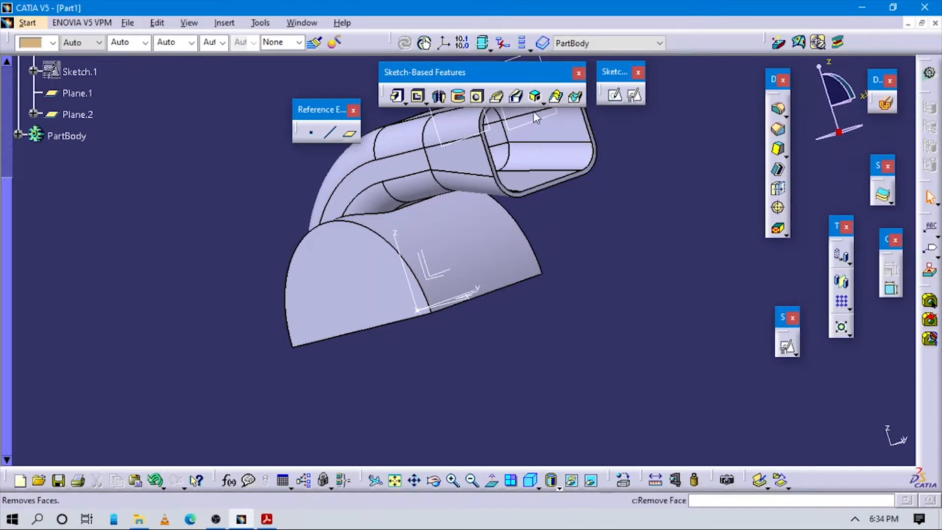
left_click(478, 97)
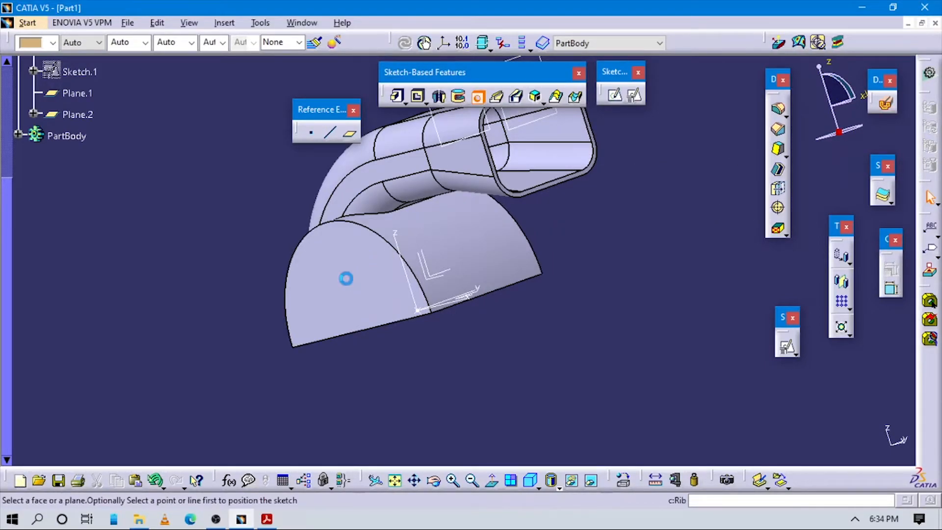
left_click(346, 278)
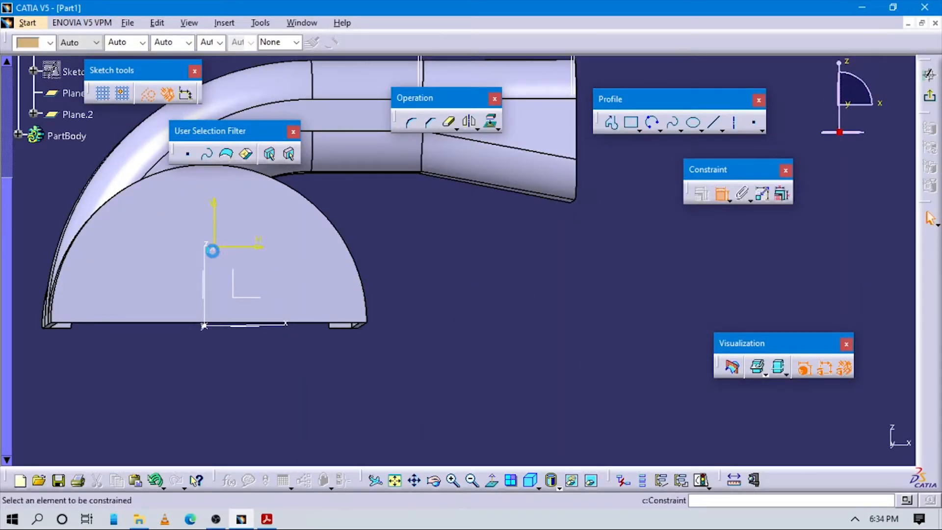
Step: Constrain the hole's centre point coincident with the part origin and exit the positioning sketch
left_click(211, 325)
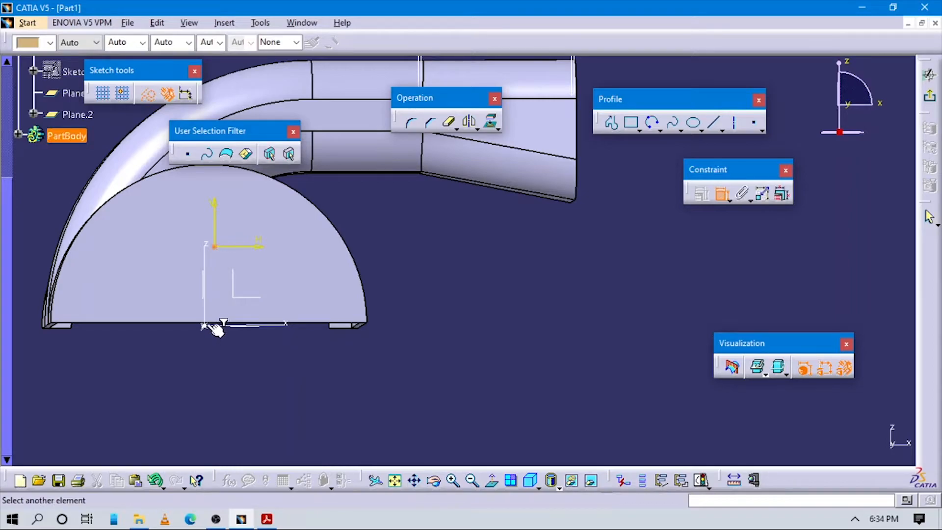
left_click(214, 326)
right_click(432, 324)
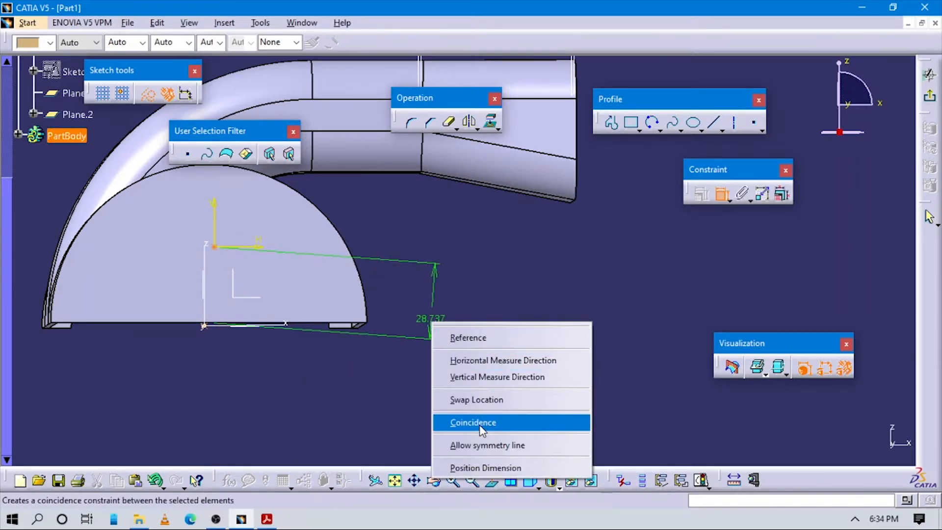
left_click(457, 423)
left_click(929, 96)
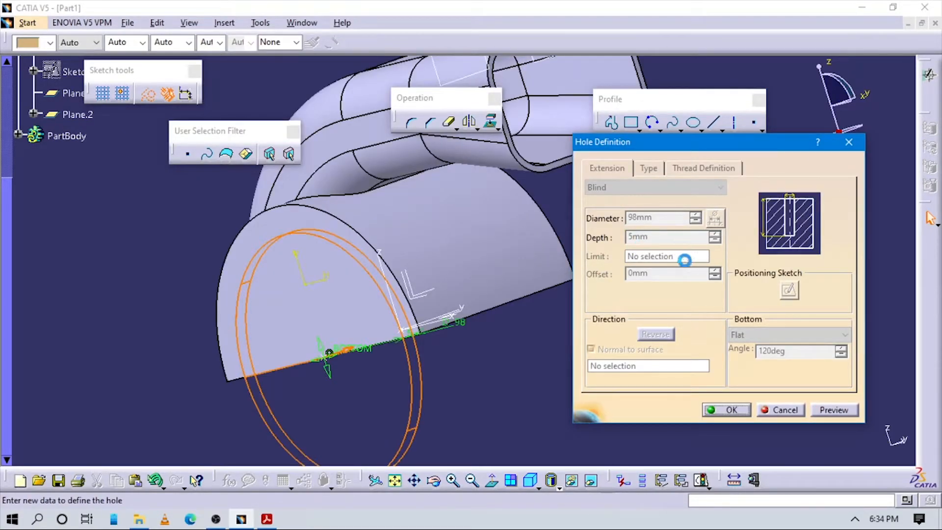
Step: Check the R15 opening in the drawing, then set the hole's diameter to 15 mm and depth to 10 mm and create it
key("alt+Tab")
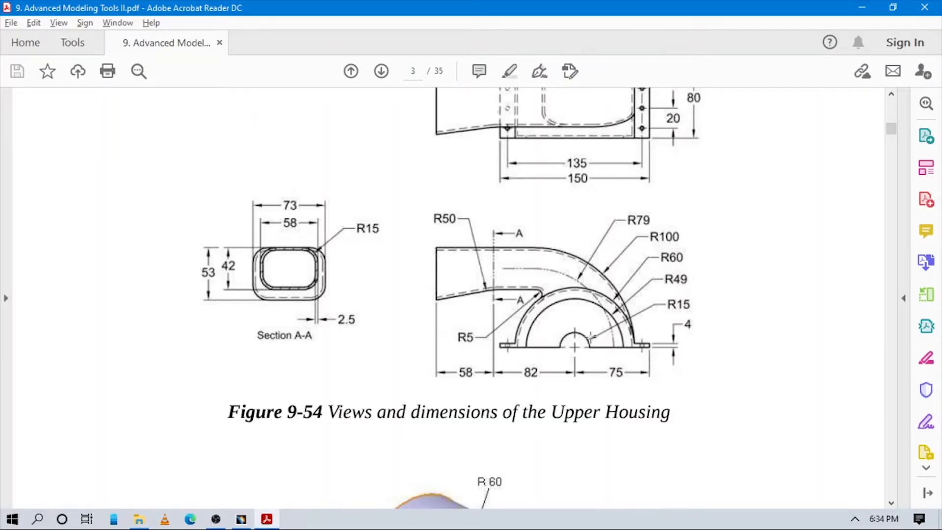
key("alt+Tab")
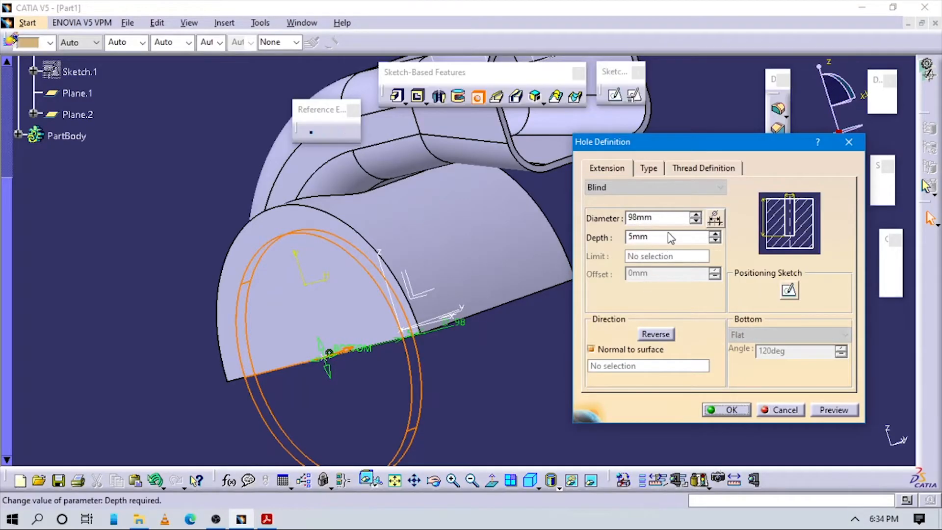
type("15")
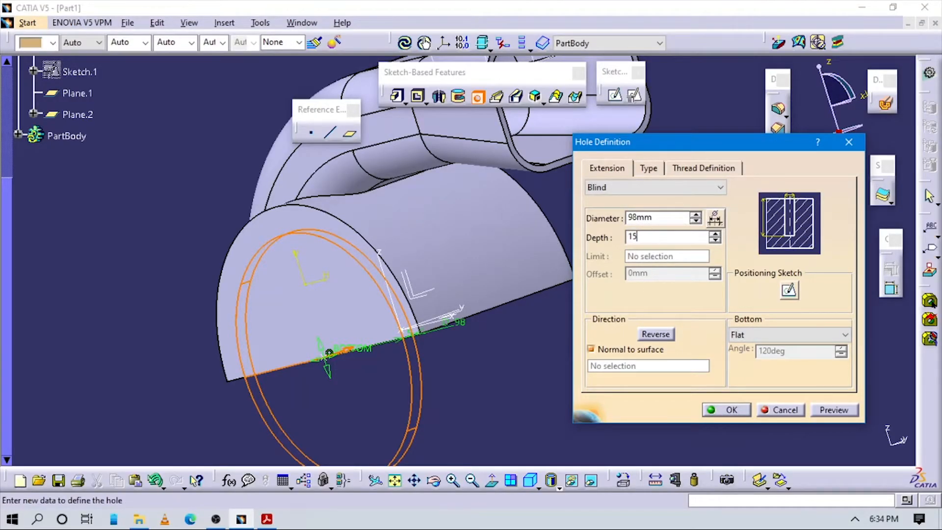
middle_click_drag(432, 329, 402, 274)
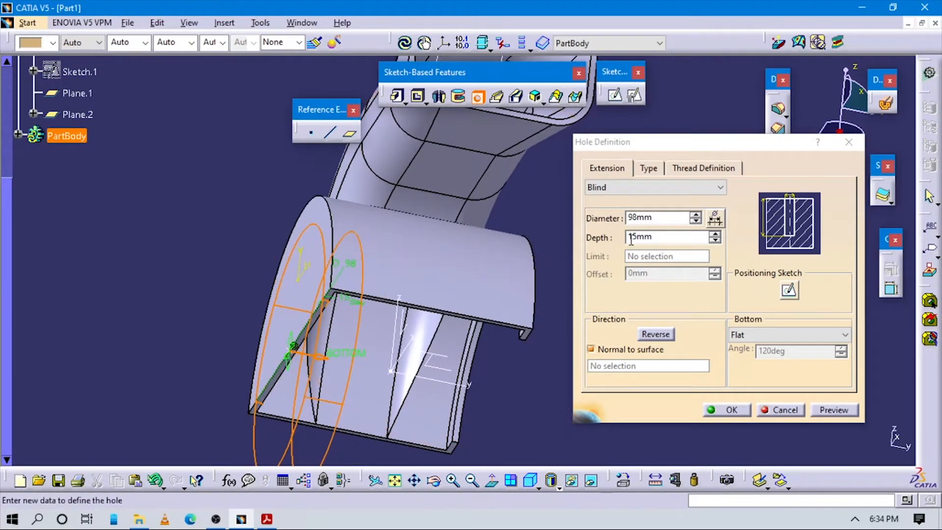
double_click(667, 218)
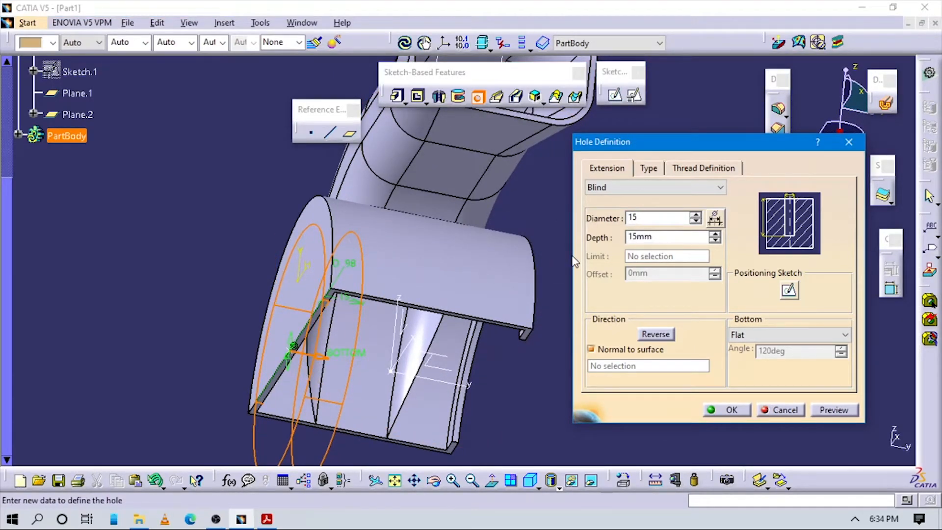
key("Tab")
type("10")
left_click(739, 409)
middle_click_drag(274, 287, 491, 294)
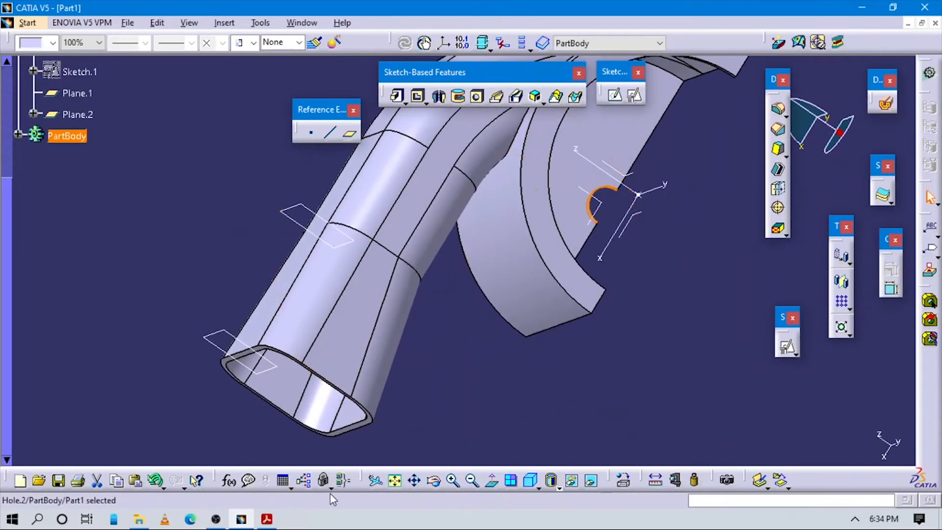
Step: Examine the base flange's dimensions in the Figure 9-54 views of the Upper Housing
left_click(529, 482)
key("alt+Tab")
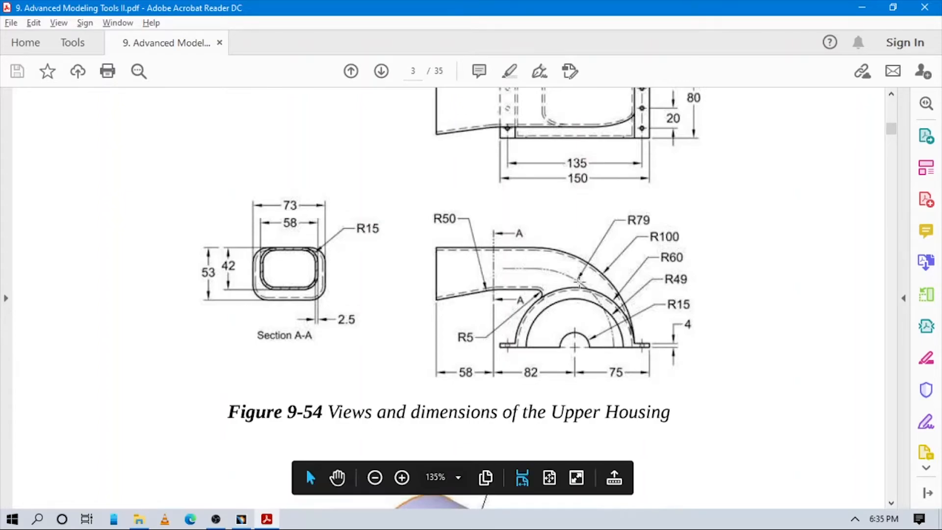
scroll(637, 329, "up", 8)
scroll(636, 329, "up", 10)
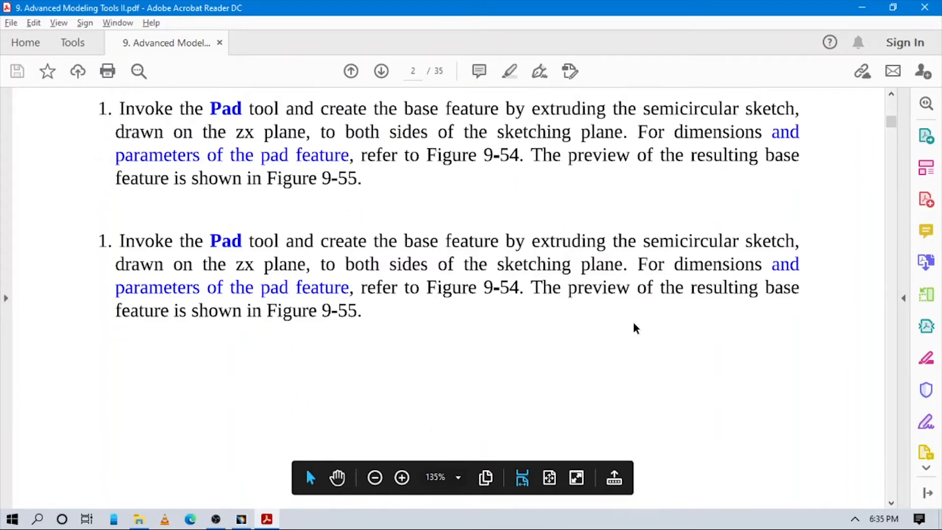
scroll(627, 329, "down", 2)
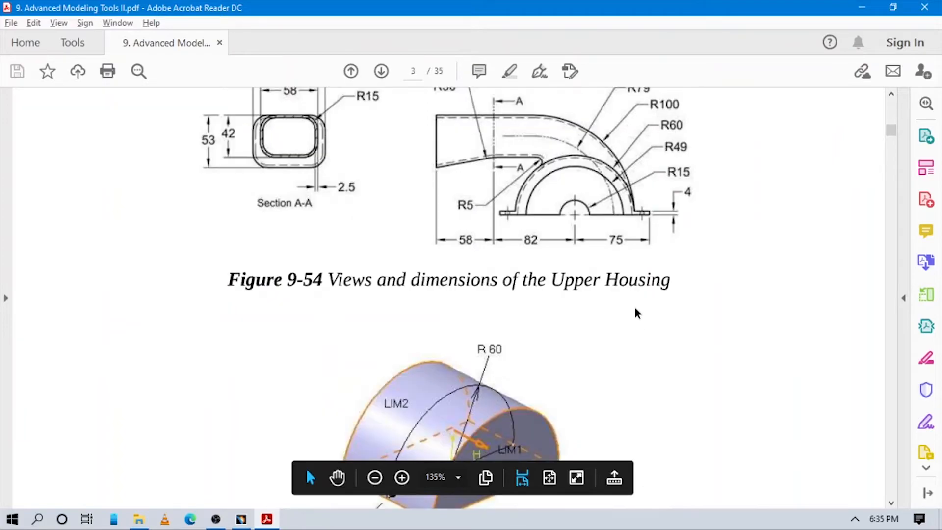
scroll(675, 294, "up", 1)
key("alt+Tab")
Step: Start a positioned sketch on the axis system's ZX plane with its origin set as the projection of Point.1
middle_click_drag(670, 374, 505, 336)
left_click(610, 138)
left_click(635, 94)
left_click(454, 275)
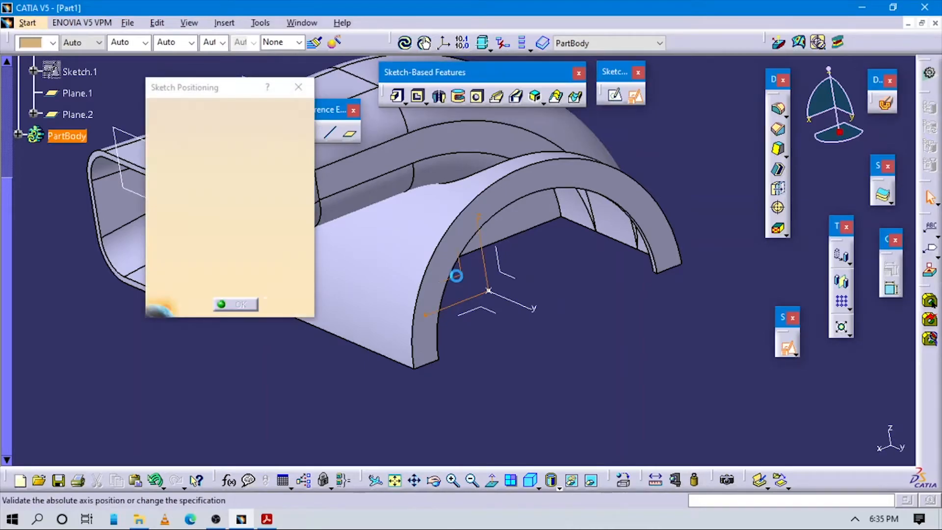
left_click(237, 177)
left_click(230, 212)
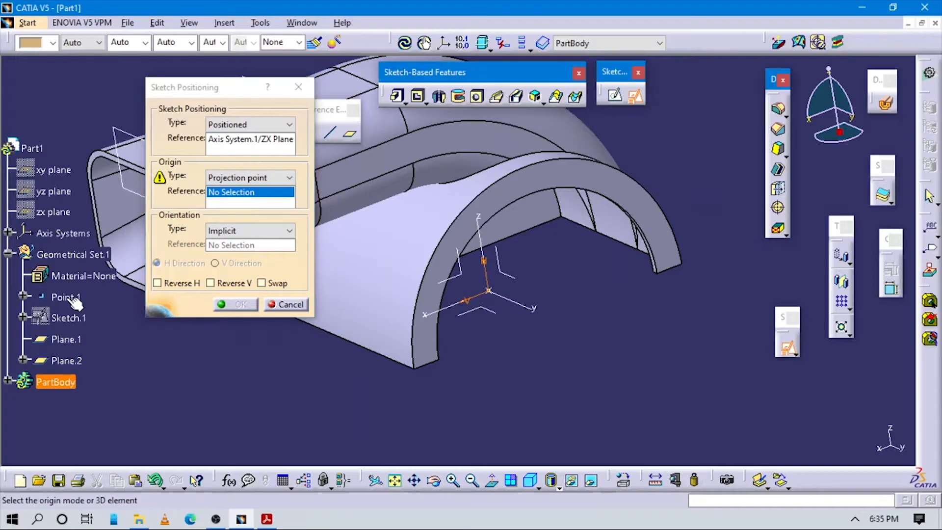
left_click(64, 297)
Step: Orient the sketch's H direction parallel to the X axis, reverse both H and V, and open the sketch
left_click(236, 231)
left_click(244, 306)
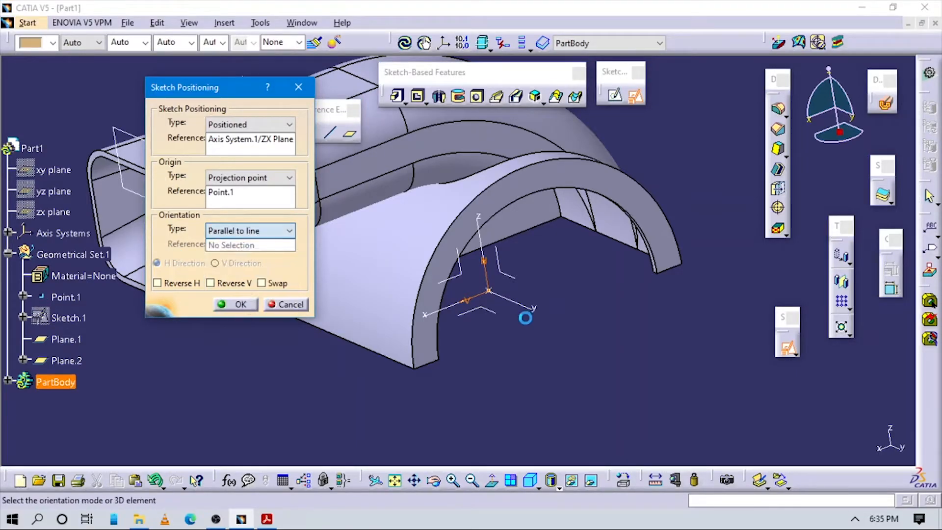
left_click(466, 298)
left_click(230, 284)
left_click(189, 283)
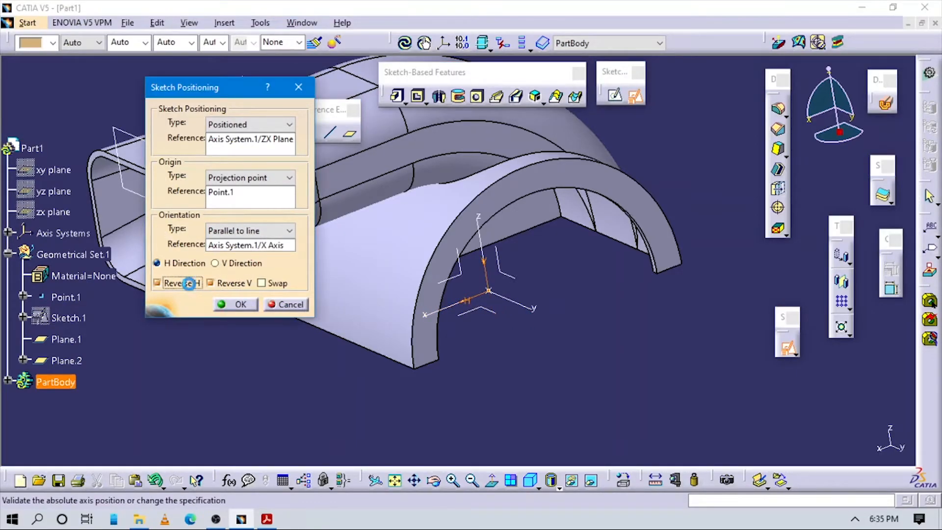
left_click(233, 304)
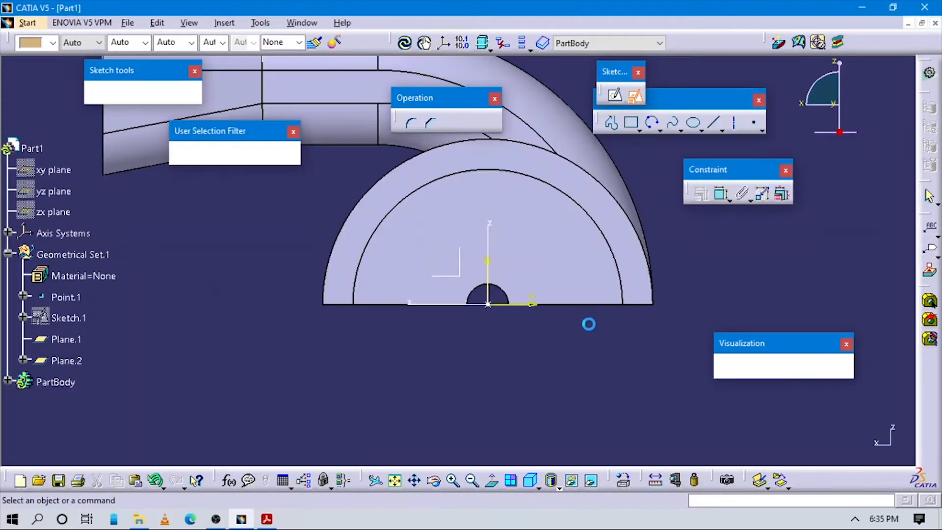
Step: View the sketch plane squarely and draw a rectangle just outside the lower corner of the base's semicircular face
middle_click_drag(491, 327, 451, 337)
left_click(499, 480)
middle_click_drag(496, 387, 536, 324)
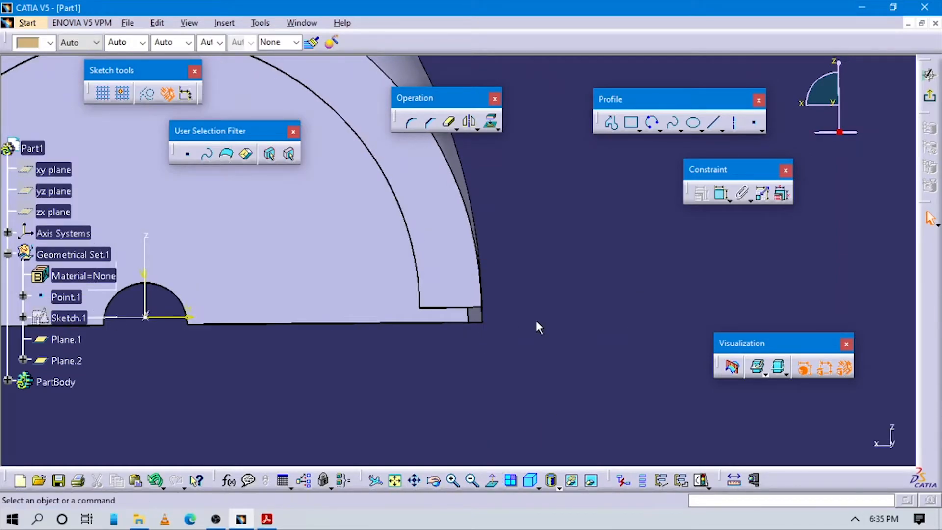
left_click(492, 480)
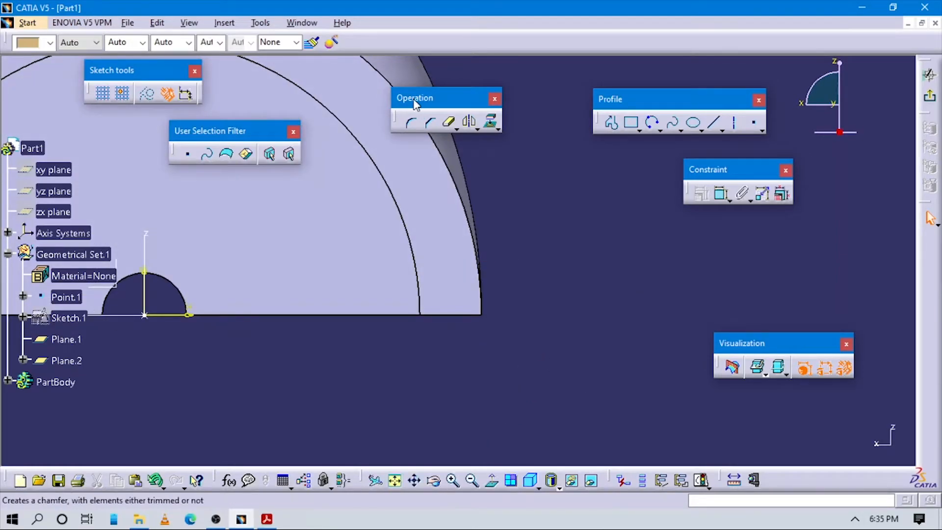
left_click(629, 124)
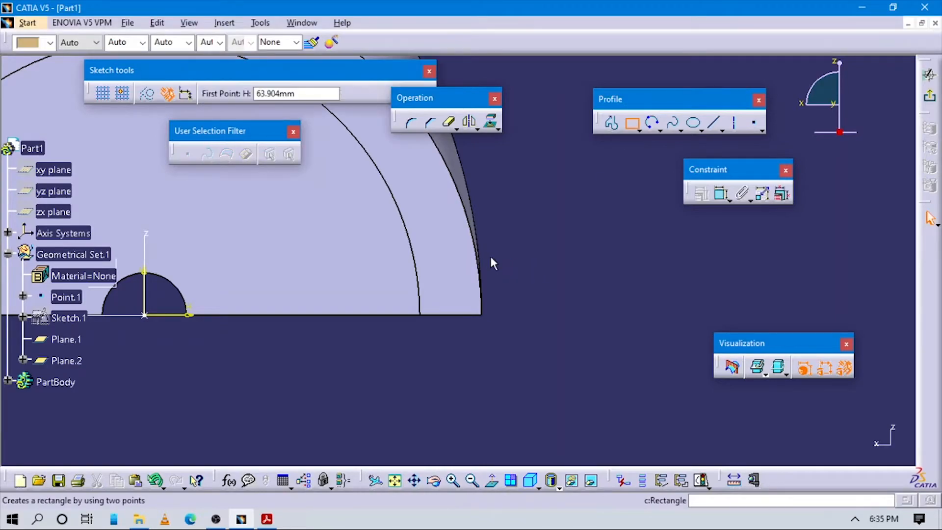
left_click(490, 241)
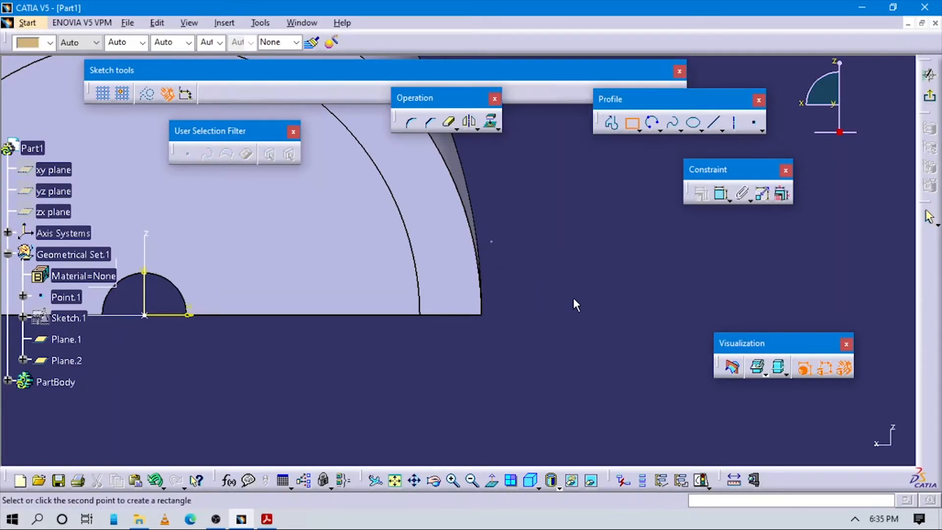
left_click(613, 310)
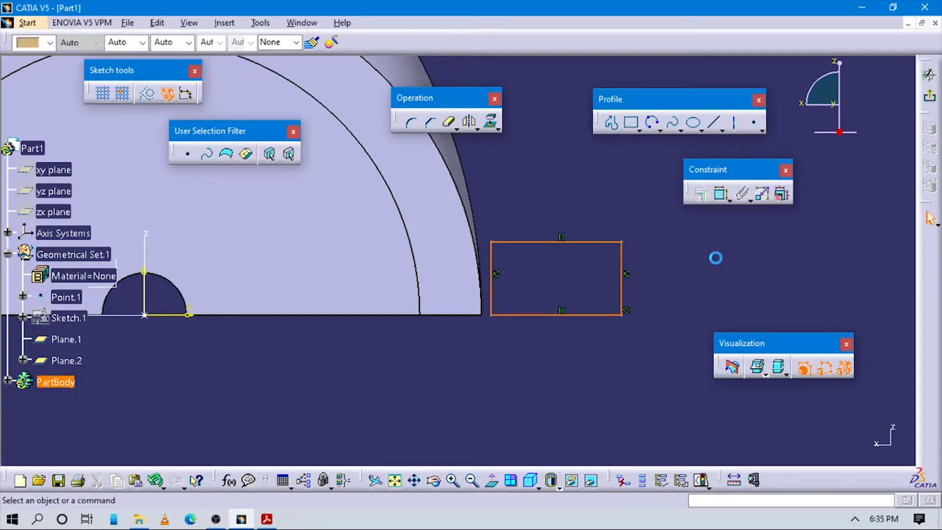
Step: Constrain the rectangle's lower edge to the sketch's horizontal axis and consult the flange dimensions in the Figure 9-54 drawing
left_click(721, 193)
left_click(563, 319)
left_click(186, 315)
left_click(381, 382)
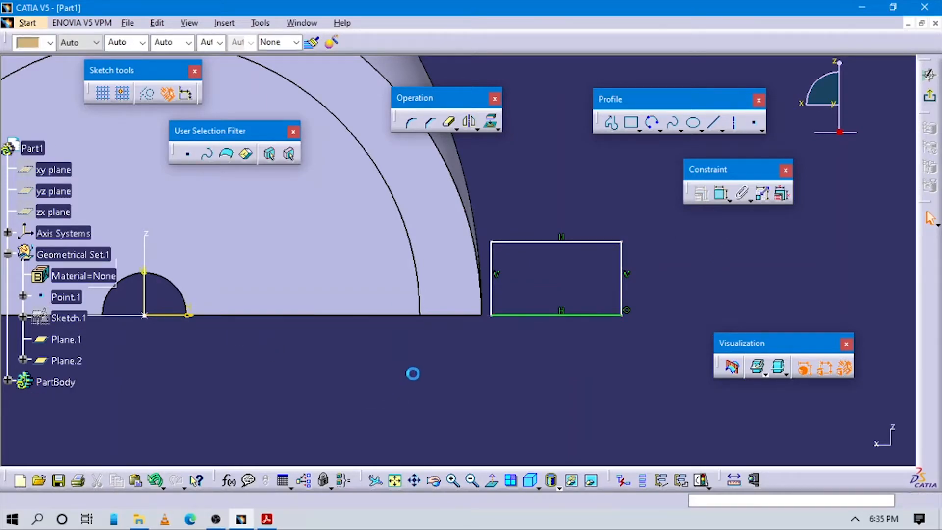
key("alt+Tab")
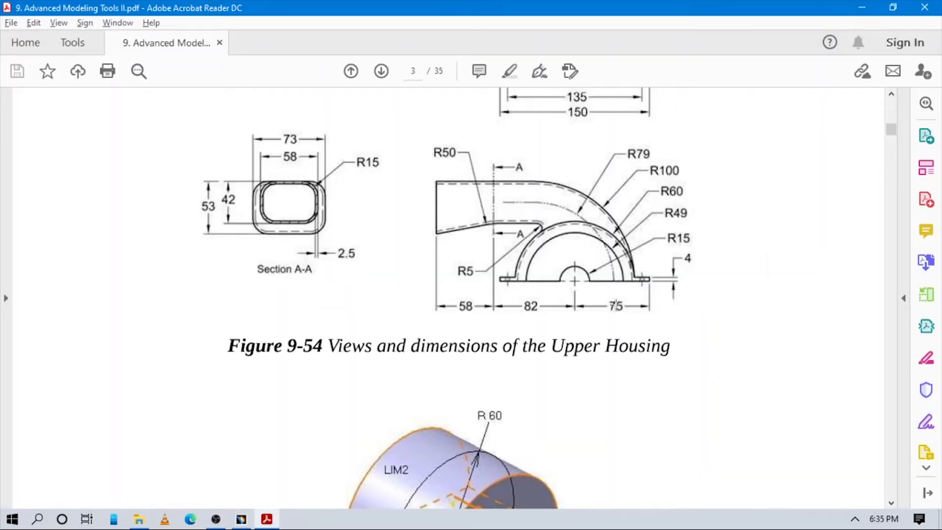
Step: Dimension the flange rectangle's height and set it to 4 mm
key("alt+Tab")
middle_click_drag(664, 303, 633, 311)
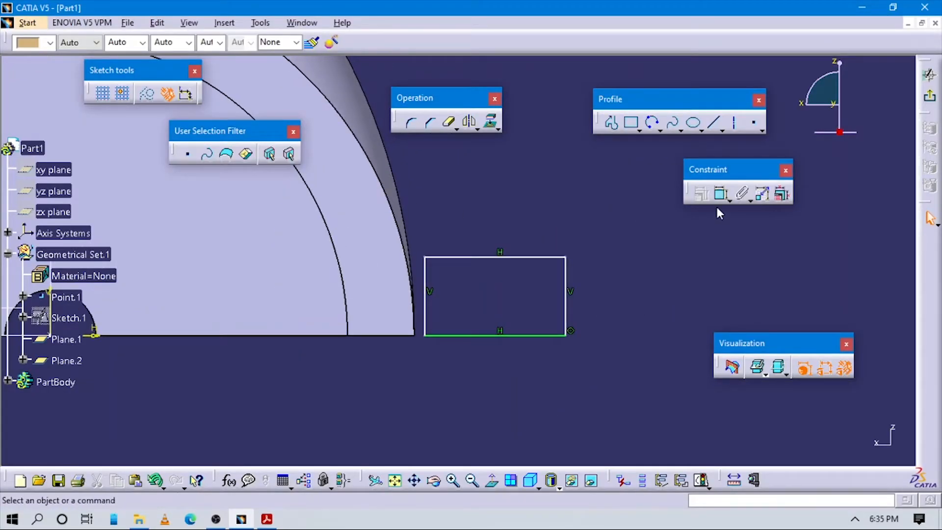
left_click(565, 295)
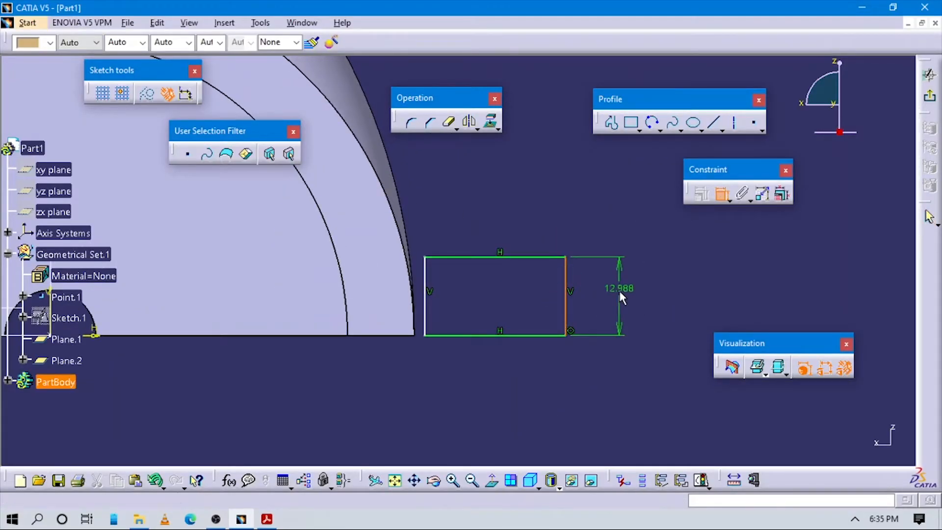
left_click(617, 288)
double_click(619, 288)
type("4")
key("Return")
Step: Consult the Figure 9-54 drawing, then dimension the rectangle's outer vertical edge from the sketch's vertical axis and set it to 75 mm
key("alt+Tab")
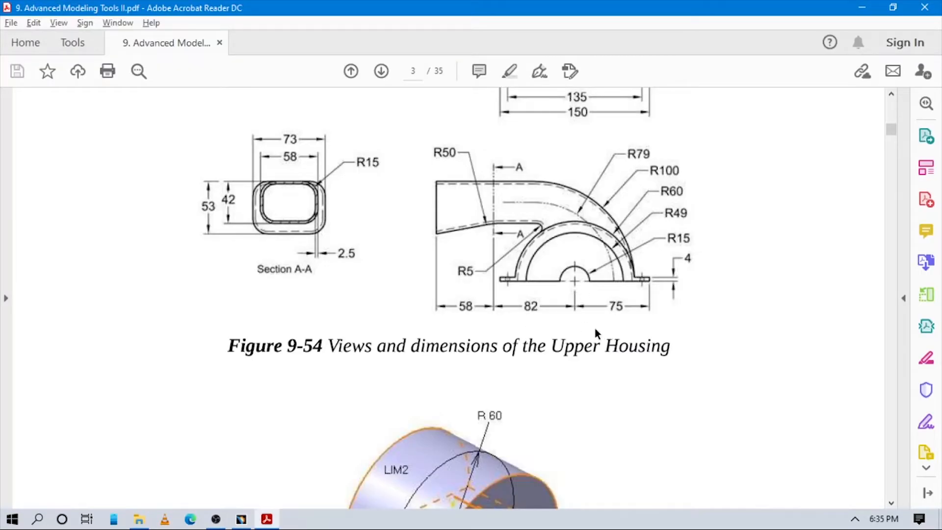
key("alt+Tab")
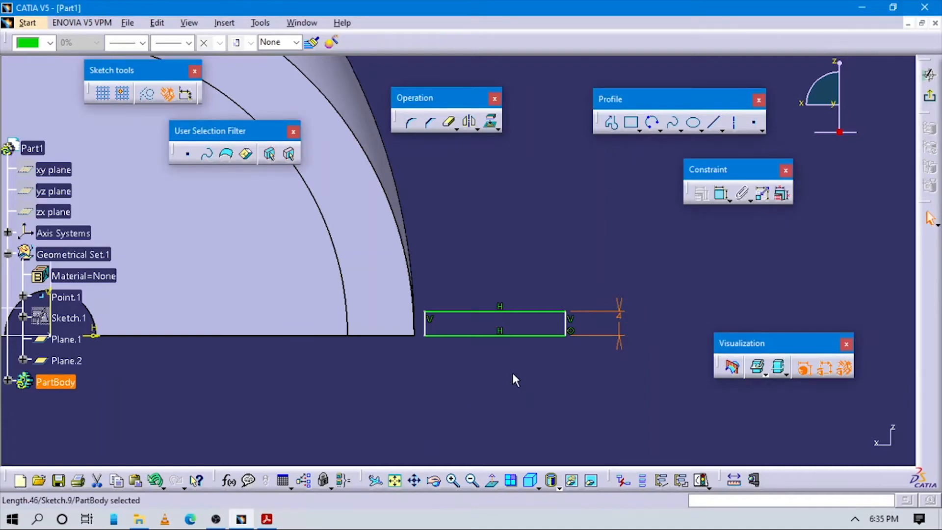
key("alt+Tab")
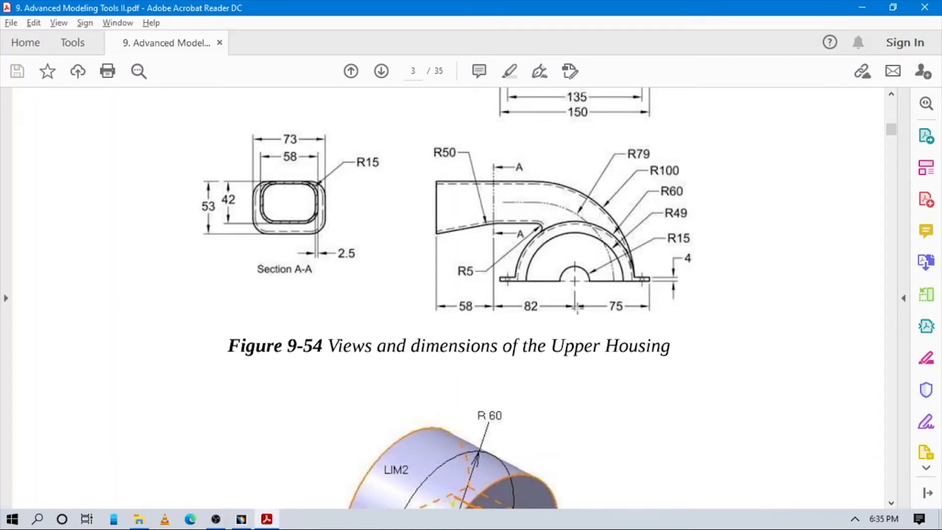
key("alt+Tab")
middle_click_drag(505, 340, 495, 379, "ctrl")
left_click(721, 195)
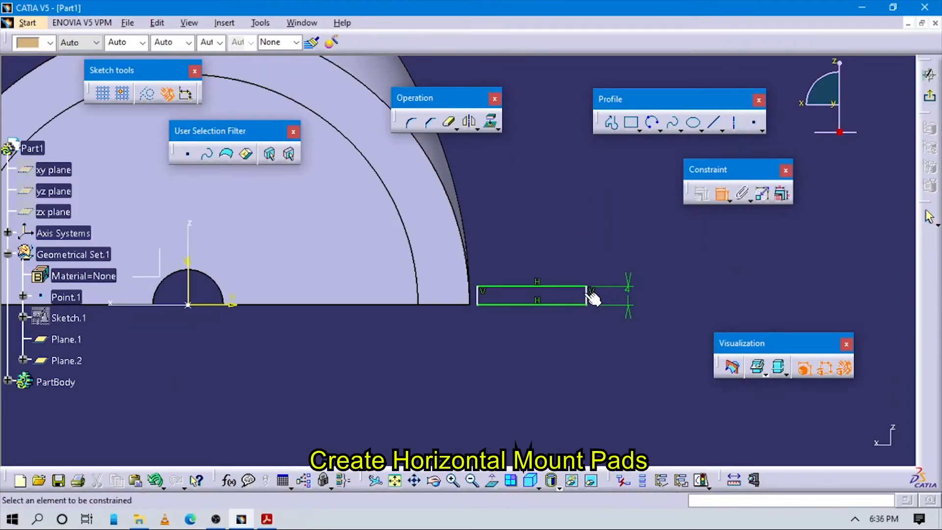
left_click(590, 295)
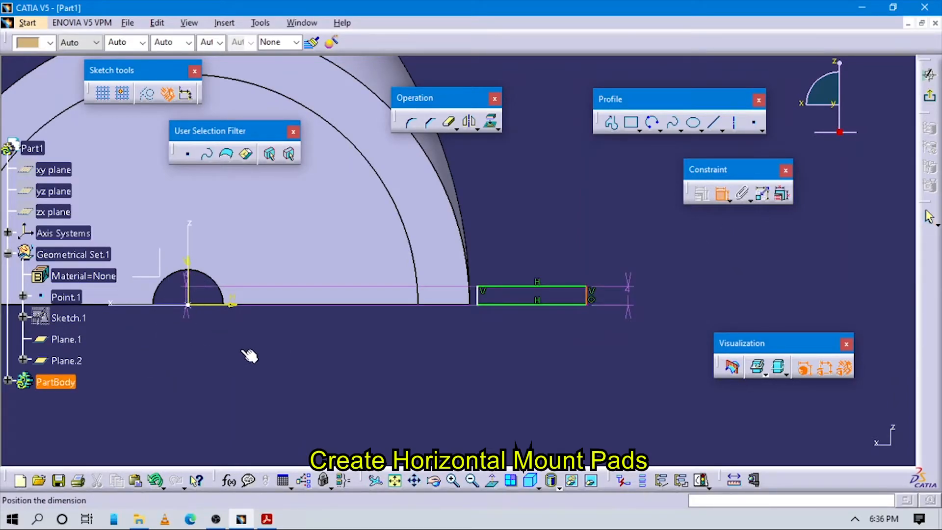
left_click(329, 381)
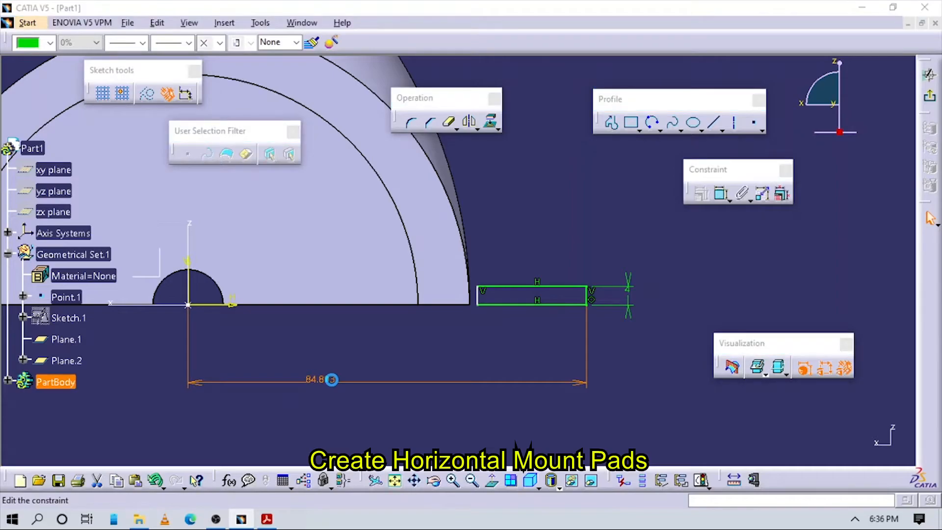
double_click(331, 379)
type("75")
key("Return")
Step: Move the rectangle's inner vertical edge into the semicircular wall and dimension it about 53 mm from the vertical axis
middle_click_drag(460, 342, 471, 314)
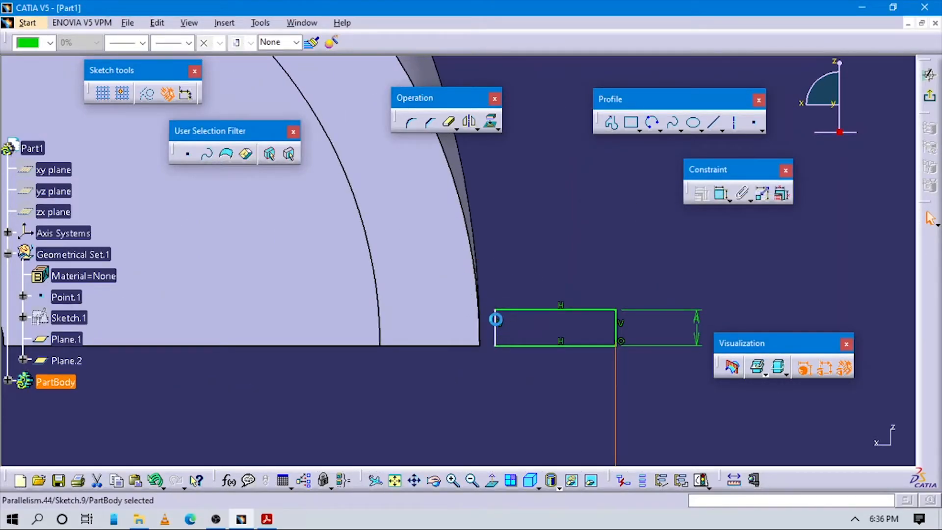
left_click_drag(496, 330, 463, 330)
middle_click_drag(407, 377, 417, 419)
left_click(415, 367)
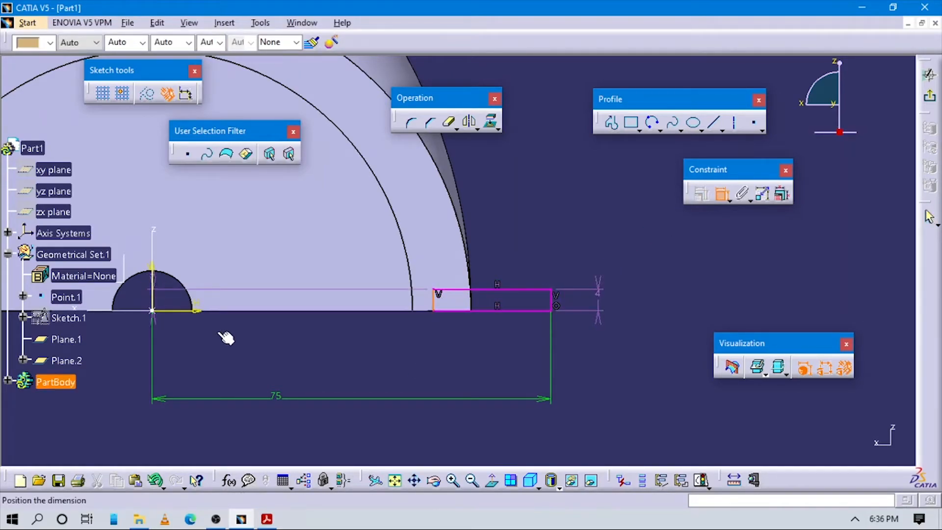
left_click(303, 357)
scroll(461, 378, "down", 1)
middle_click_drag(456, 371, 474, 416)
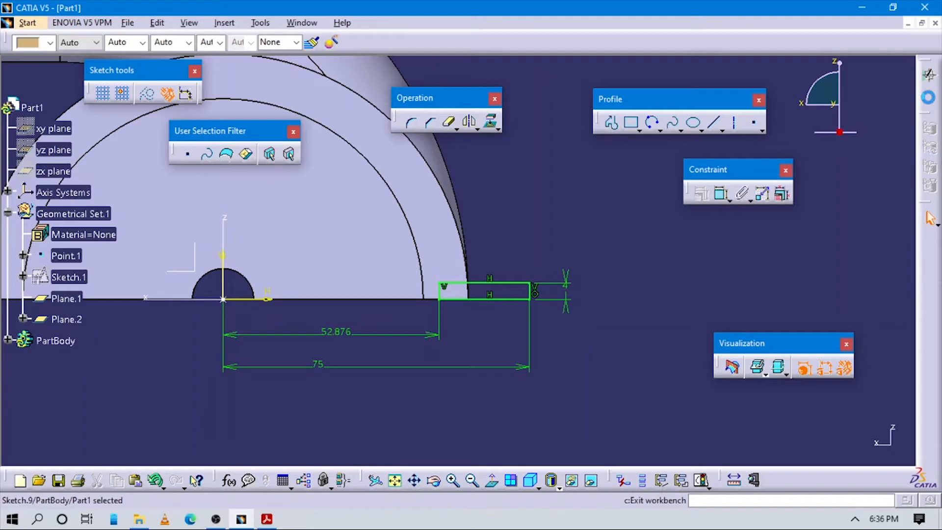
Step: Exit the sketch, check the flange length in the drawing, and extrude the rectangle as a 40 mm pad with mirrored extent
left_click(929, 75)
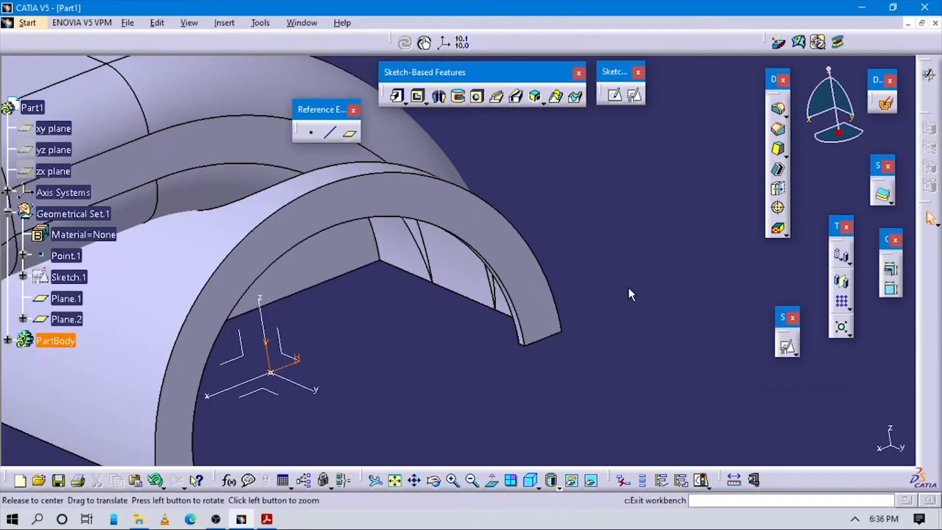
middle_click_drag(634, 335, 554, 320)
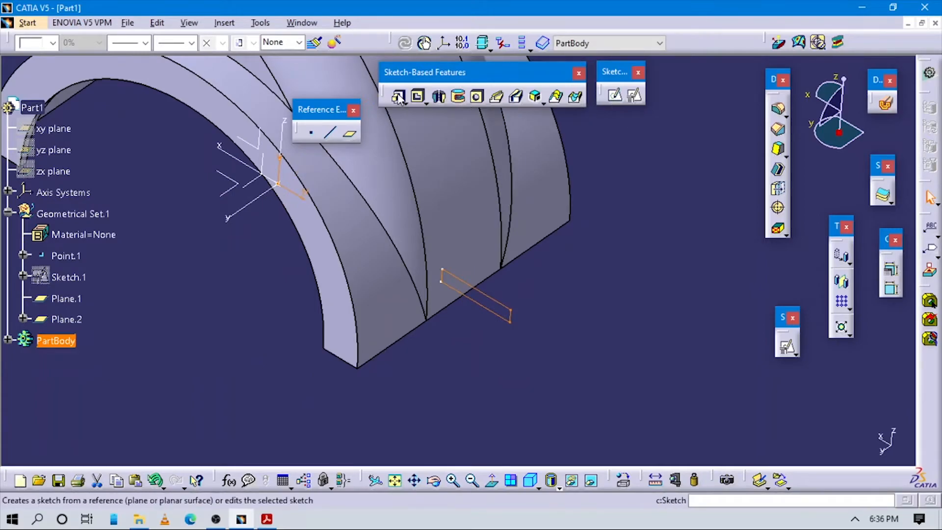
key("alt+Tab")
scroll(608, 298, "up", 4)
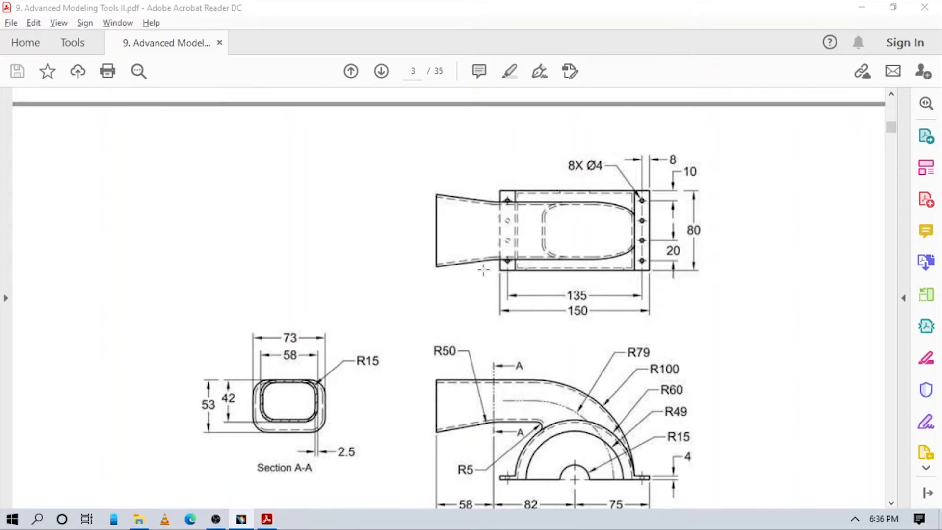
key("alt+Tab")
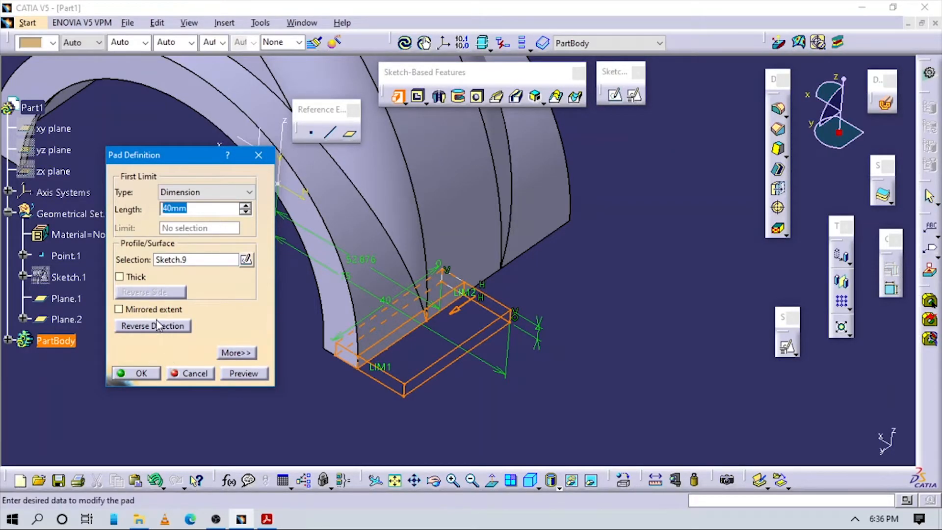
left_click(141, 311)
left_click(235, 373)
left_click(156, 372)
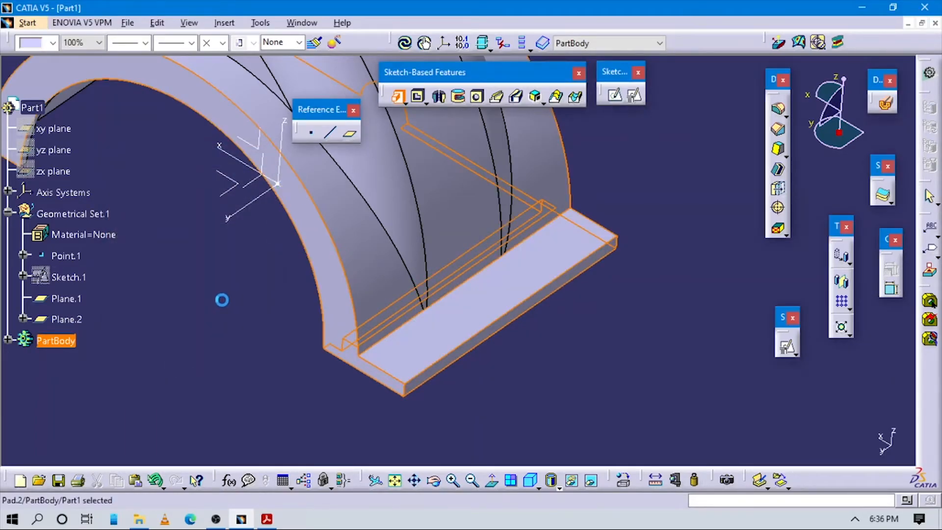
Step: Try to mirror the current solid about the axis system's YZ plane
middle_click_drag(281, 325, 485, 283)
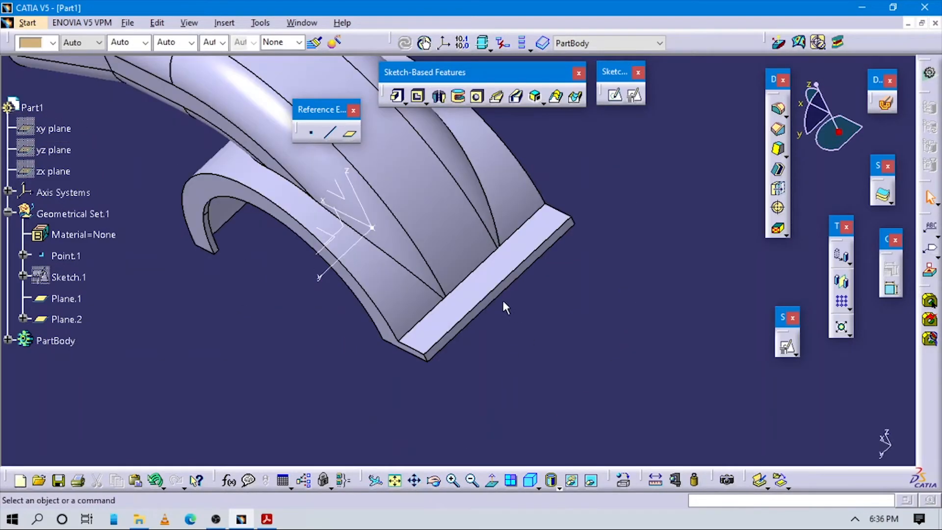
left_click(485, 283)
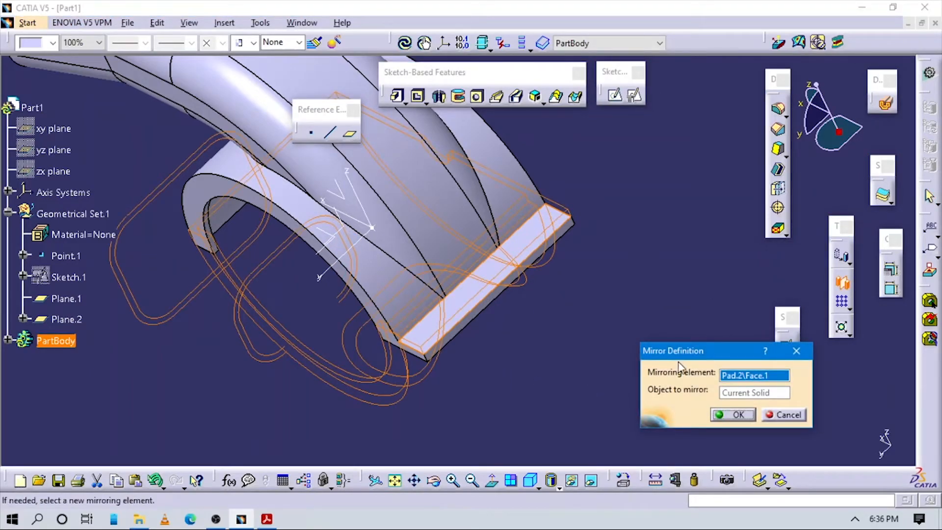
left_click(8, 341)
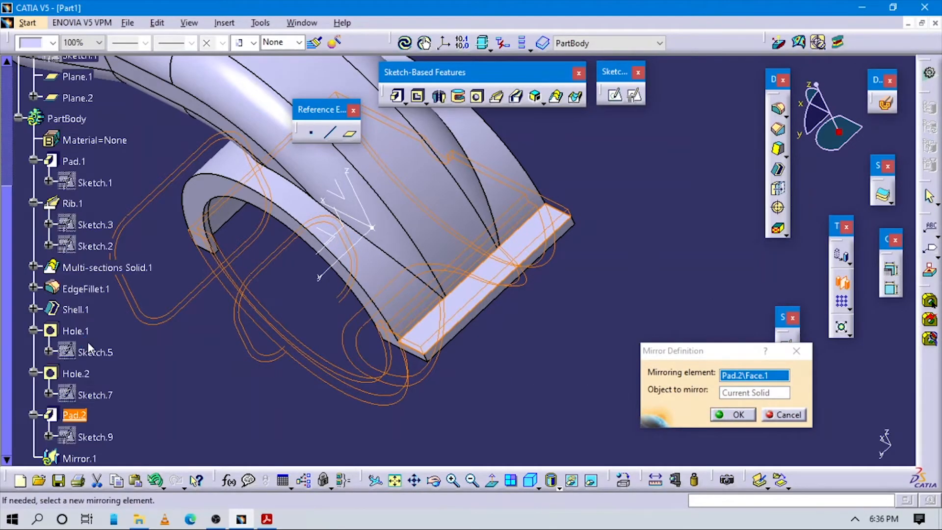
scroll(88, 341, "down", 3)
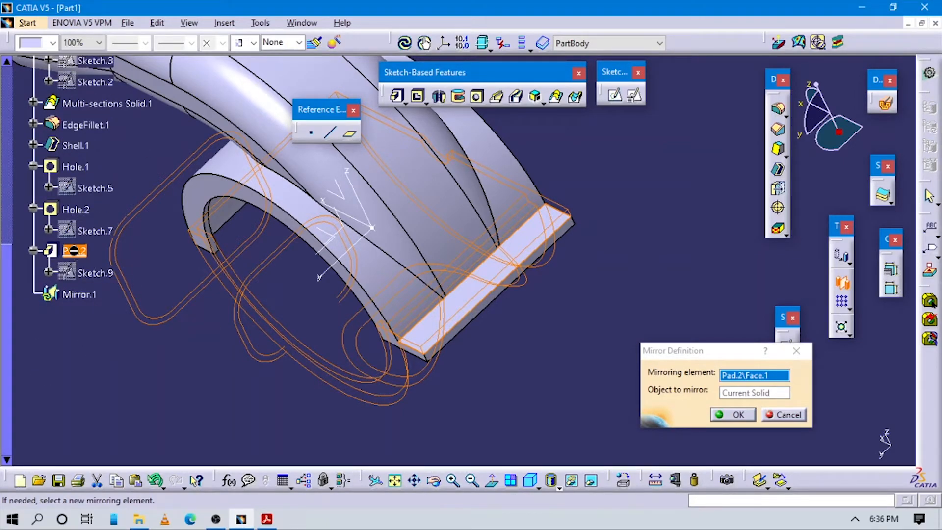
middle_click_drag(384, 352, 364, 373)
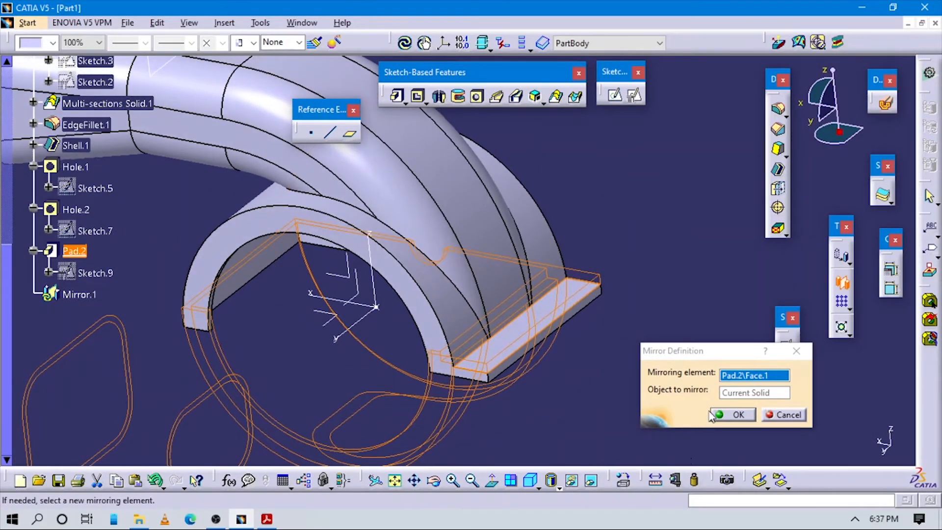
left_click(740, 393)
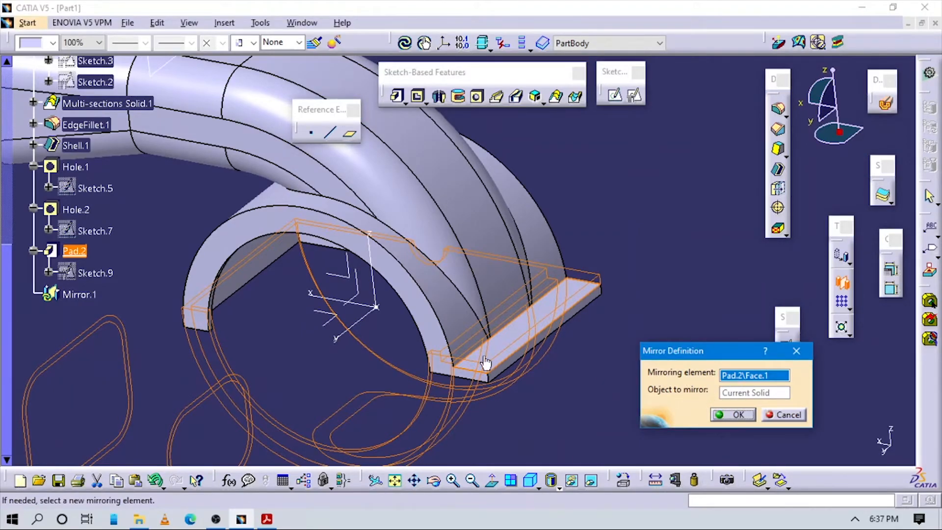
left_click(366, 293)
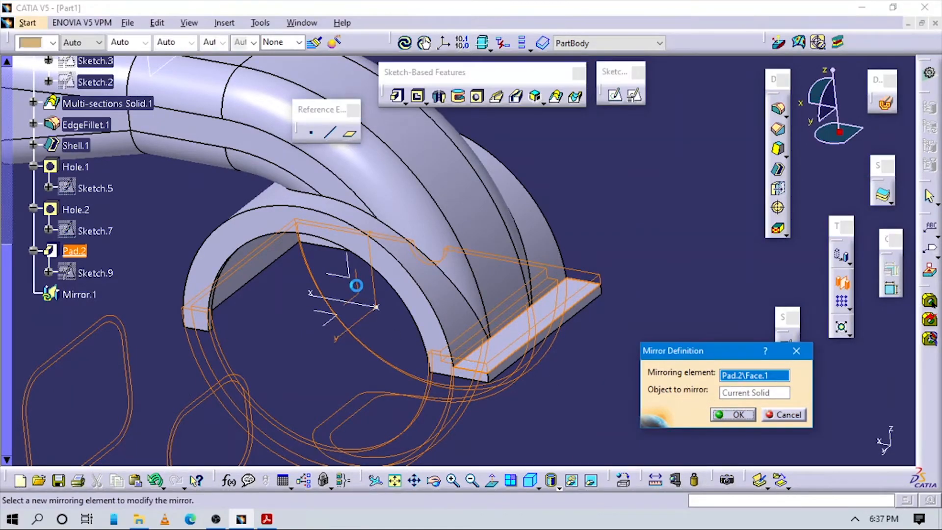
middle_click_drag(424, 350, 445, 318)
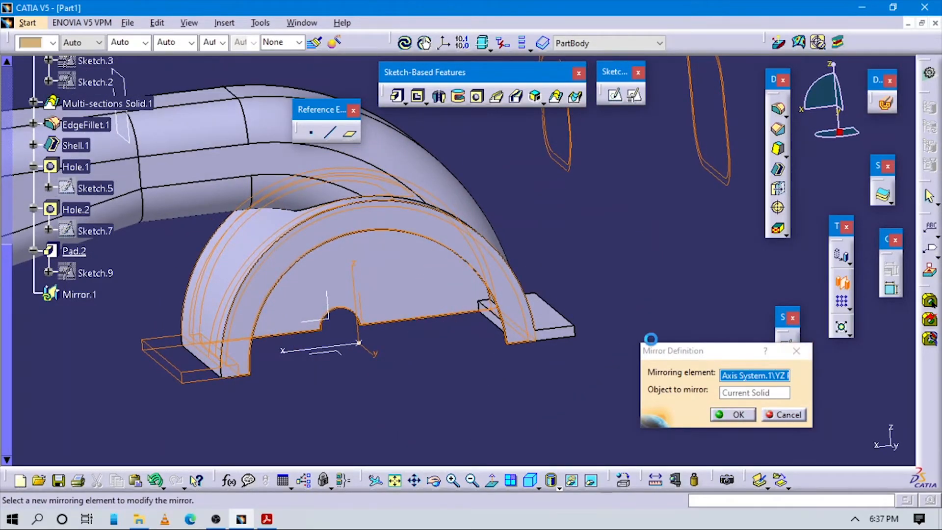
Step: Inspect the underside of the flange pad and its definition, then open Sketch.9 for editing
middle_click_drag(505, 333, 435, 273)
left_click(424, 255)
double_click(425, 255)
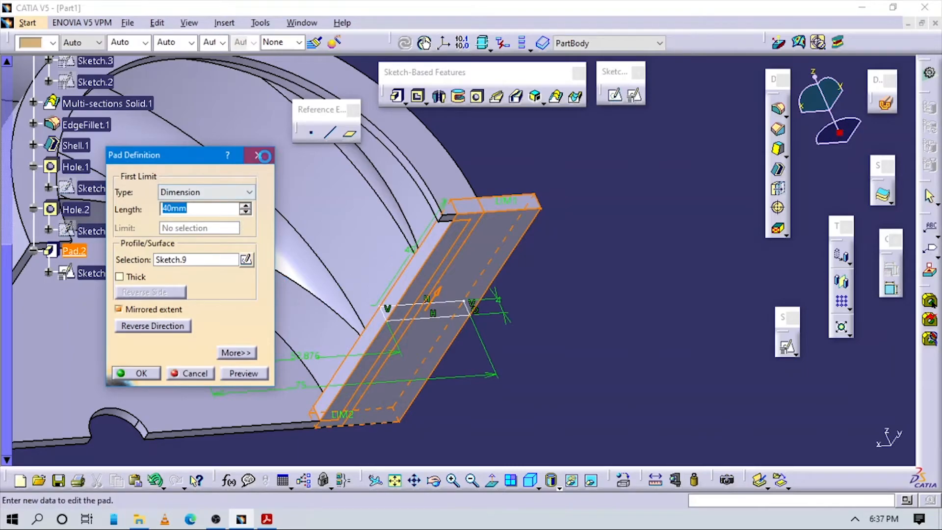
left_click(264, 156)
left_click(95, 273)
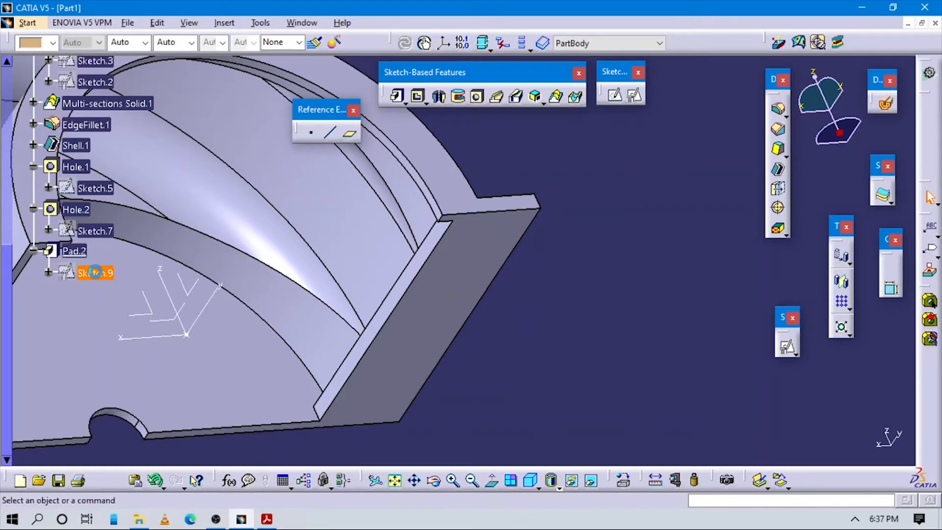
double_click(95, 273)
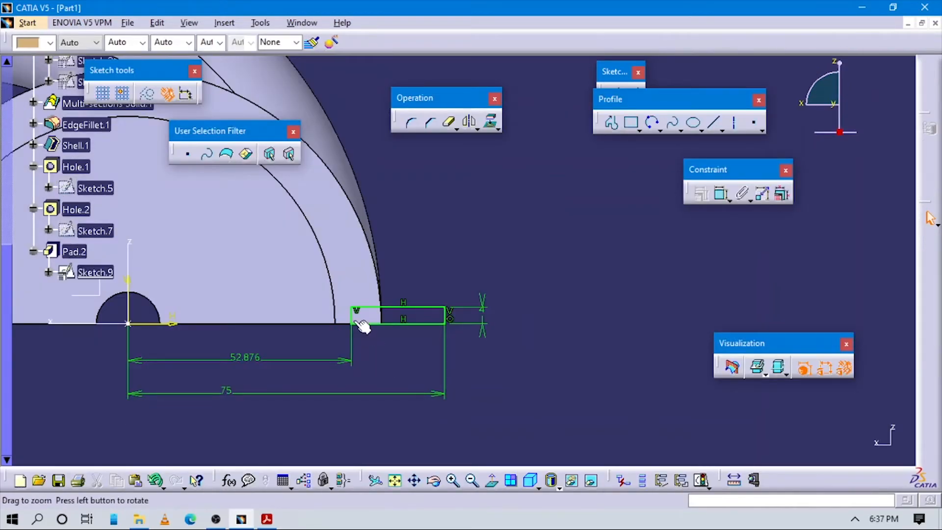
Step: Delete the inner vertical edge's distance dimension and move that edge outward to about 58 mm from the vertical axis
middle_click_drag(363, 327, 334, 368)
double_click(106, 419)
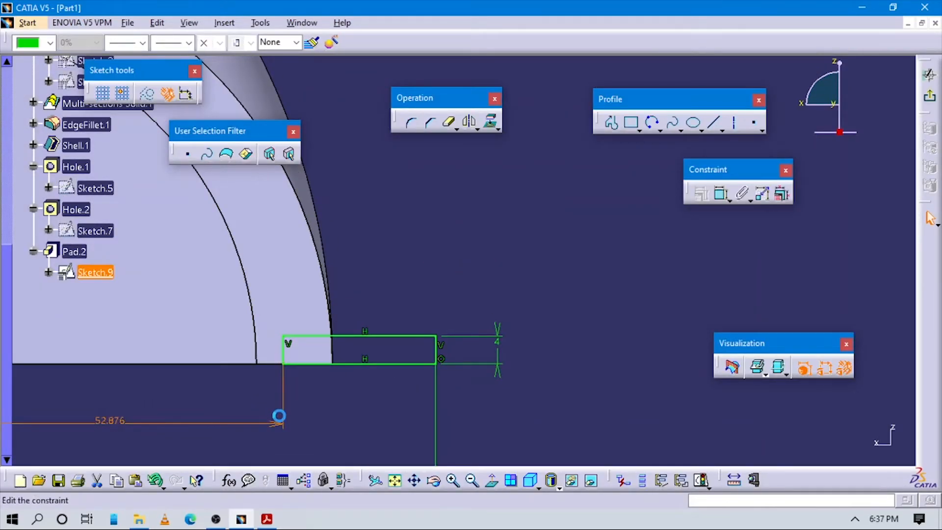
key("Return")
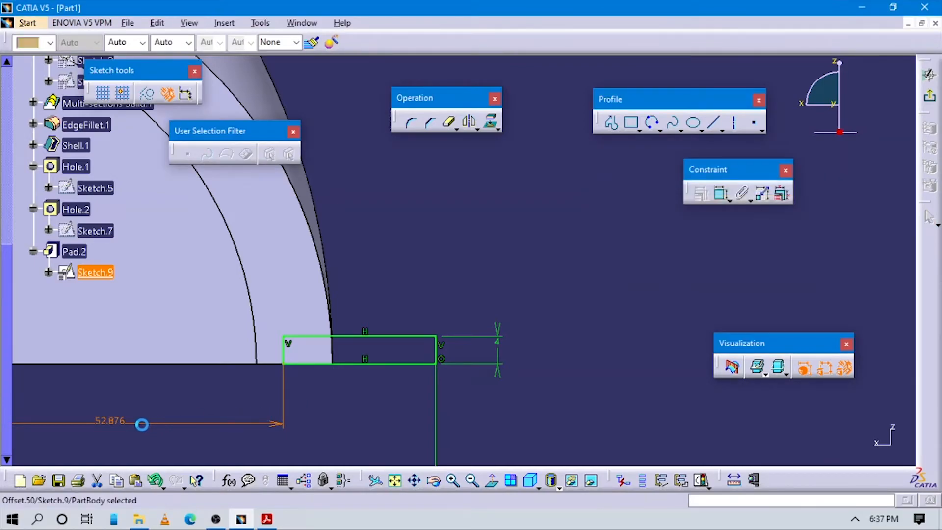
left_click(118, 421)
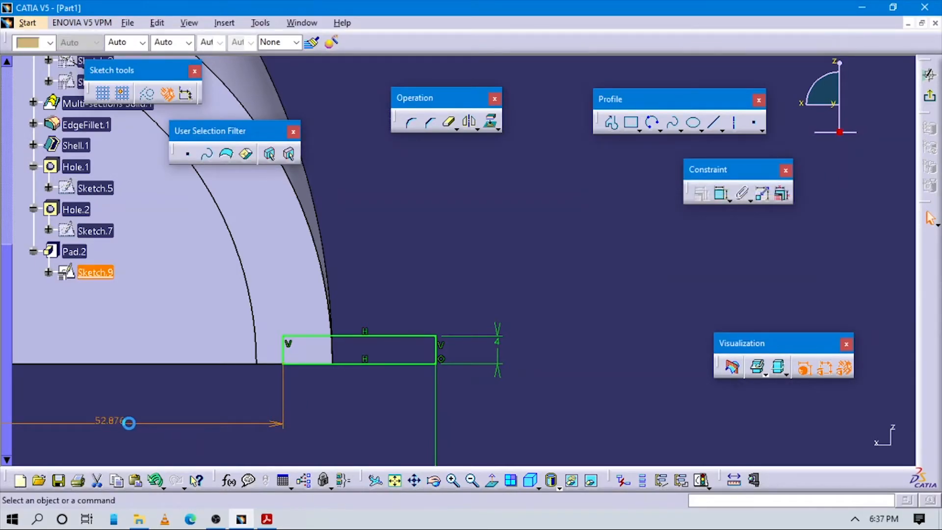
key("Delete")
left_click_drag(283, 353, 311, 354)
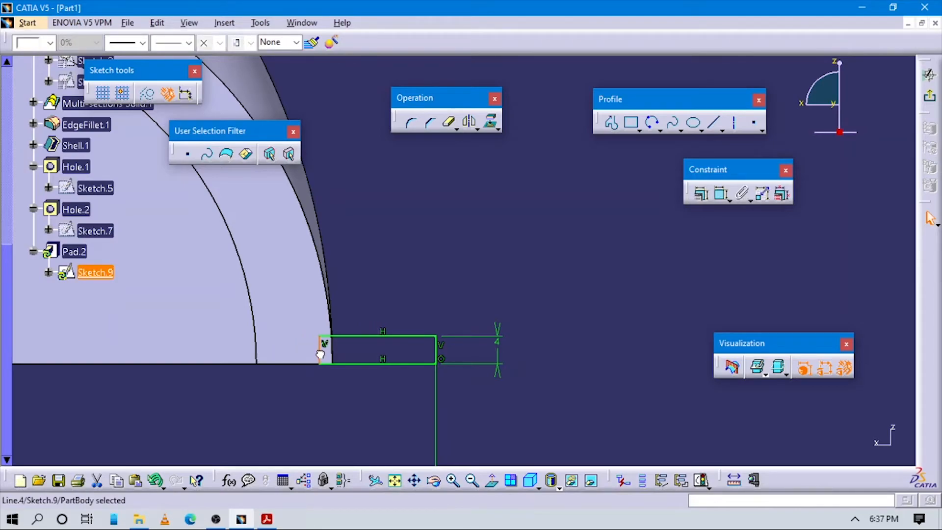
mouse_move(526, 344)
middle_mouse_down("ctrl")
mouse_move(532, 396)
mouse_move(520, 442)
middle_mouse_up("ctrl")
Step: Dimension the rectangle's inner vertical edge from the sketch's vertical axis and check the profile against the wall's inner edge in 3D
left_click(353, 341)
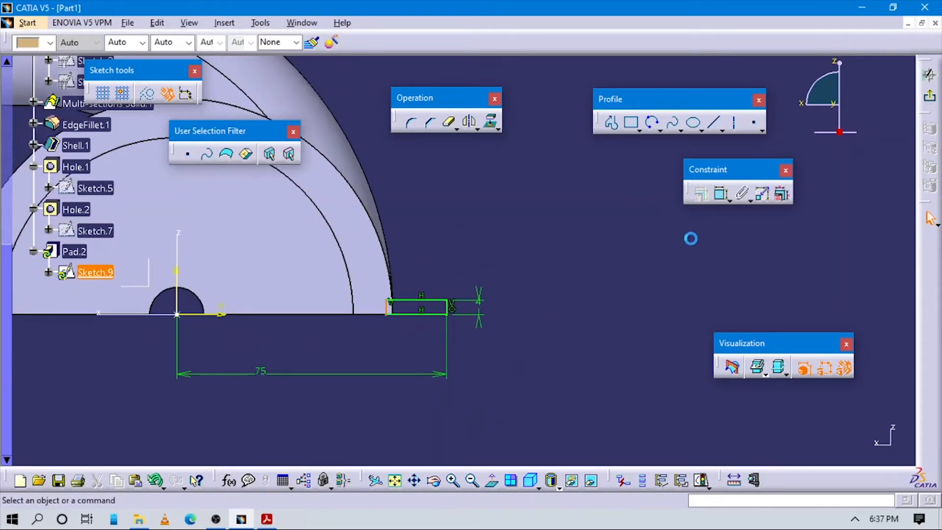
left_click(721, 194)
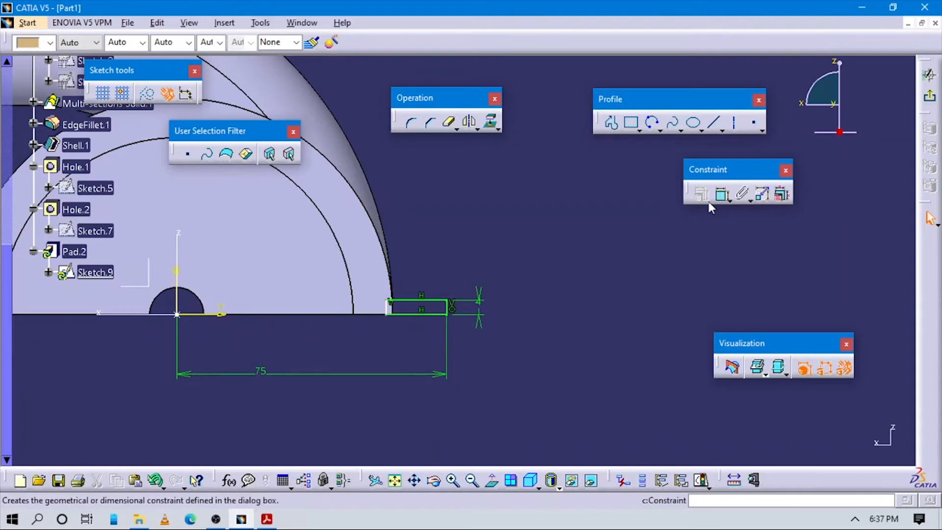
left_click(390, 307)
left_click(178, 300)
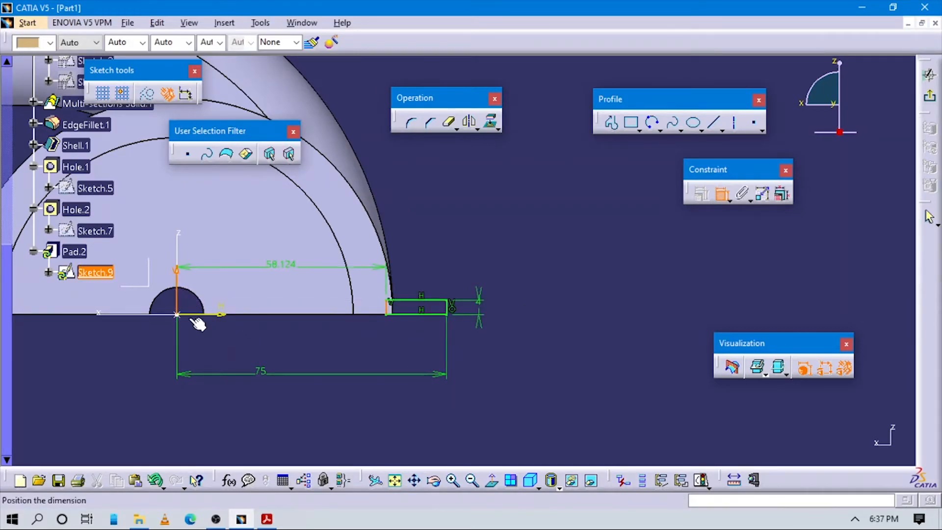
left_click(269, 367)
mouse_move(309, 352)
middle_mouse_down()
mouse_move(412, 328)
mouse_move(408, 108)
middle_mouse_up()
mouse_move(502, 424)
middle_mouse_down()
mouse_move(442, 378)
mouse_move(437, 311)
mouse_move(448, 274)
mouse_move(456, 318)
middle_mouse_up()
middle_click_drag(410, 284, 411, 441)
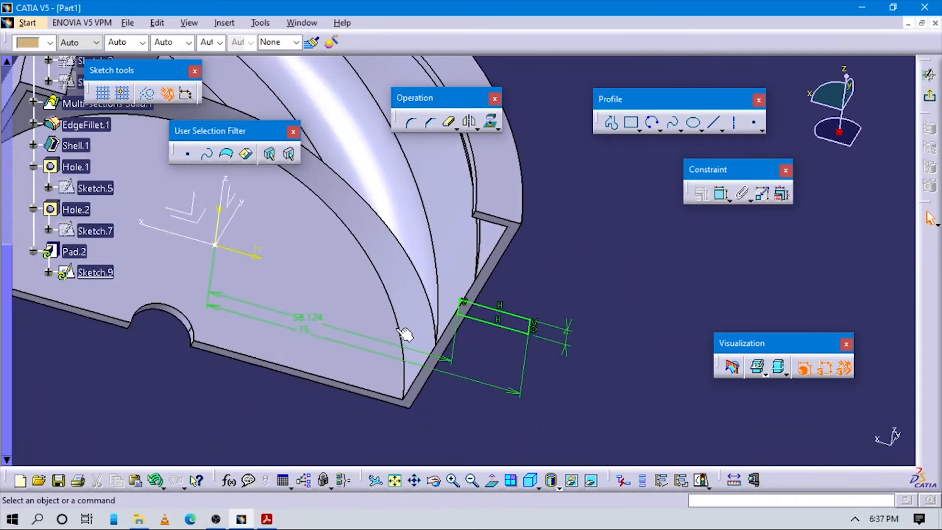
Step: Mirror the flange rectangle about the sketch's vertical axis, exit the sketch to update the pad, and inspect both flanges
middle_click_drag(395, 338, 368, 384)
middle_click_drag(572, 351, 556, 391)
left_click(428, 276)
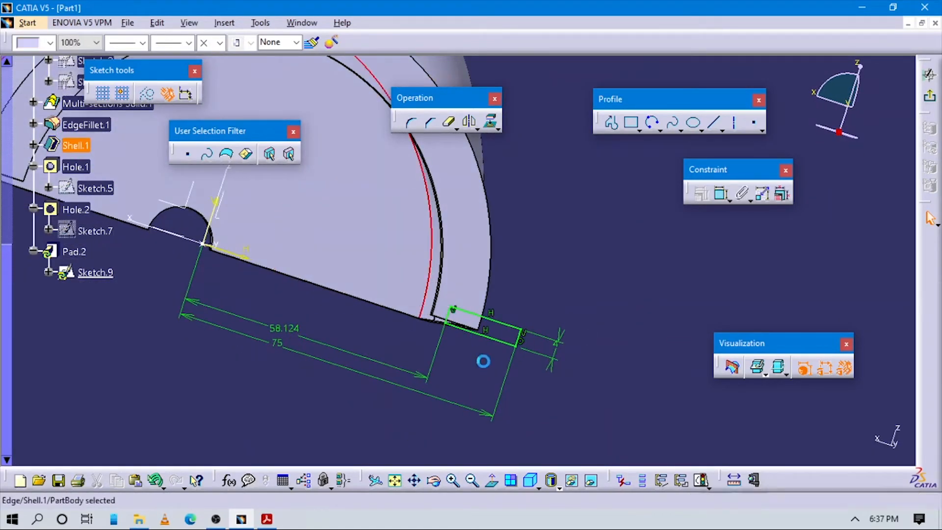
left_click(568, 389)
left_click_drag(595, 398, 427, 303)
mouse_move(491, 319)
middle_mouse_down()
mouse_move(378, 338)
mouse_move(370, 361)
mouse_move(477, 319)
middle_mouse_up()
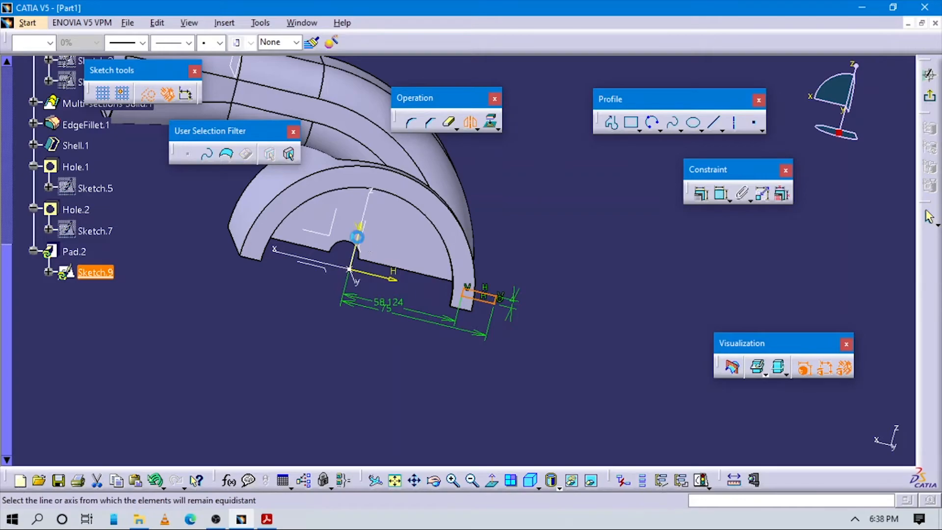
left_click(357, 237)
middle_click_drag(268, 296, 248, 328)
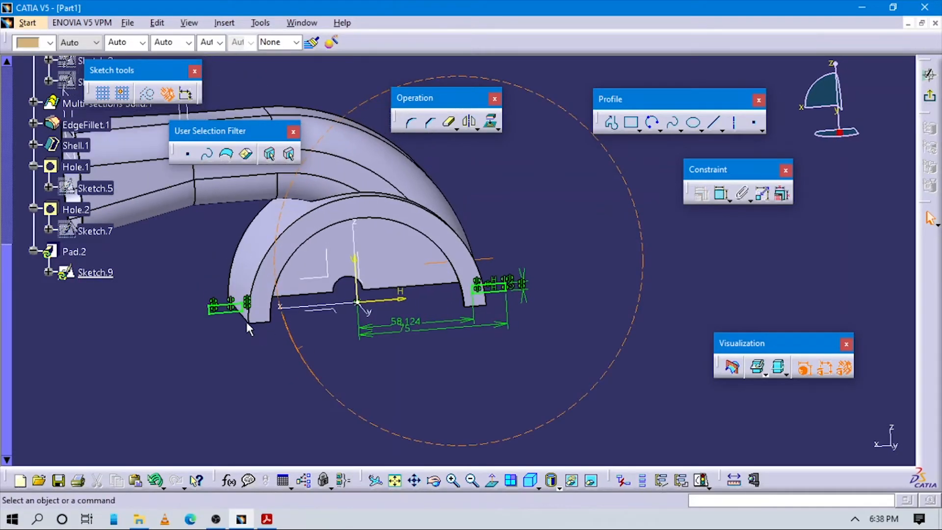
left_click(929, 96)
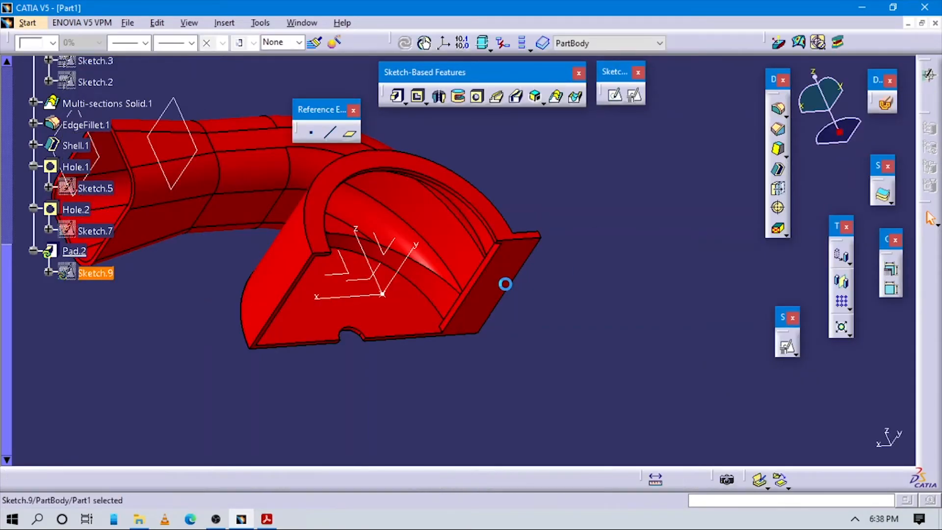
mouse_move(412, 322)
middle_mouse_down()
mouse_move(400, 336)
mouse_move(392, 384)
mouse_move(369, 186)
mouse_move(420, 274)
mouse_move(418, 253)
mouse_move(434, 245)
mouse_move(370, 267)
mouse_move(334, 363)
mouse_move(364, 324)
mouse_move(467, 391)
mouse_move(465, 402)
mouse_move(461, 377)
middle_mouse_up()
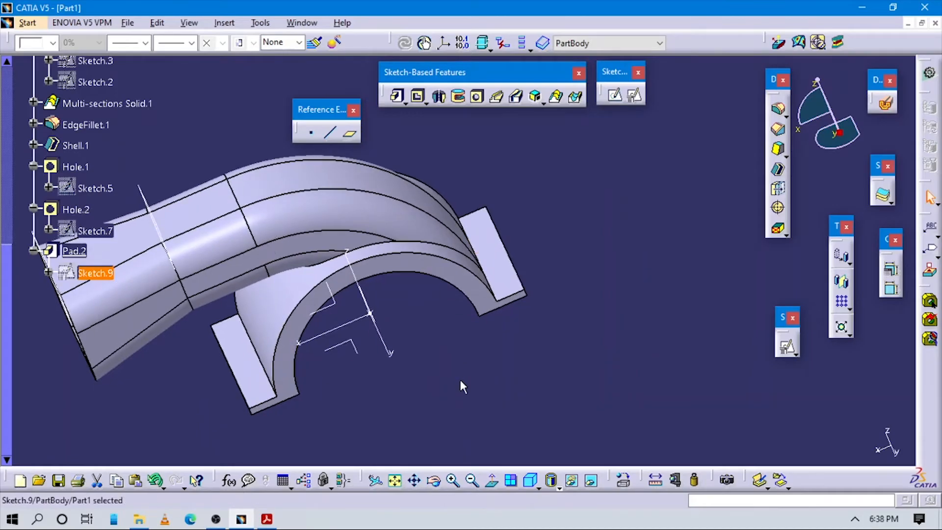
Step: Check the hole callouts in the PDF drawing and start a 4 mm diameter, Up To Next hole on the flange's upper face
key("alt+Tab")
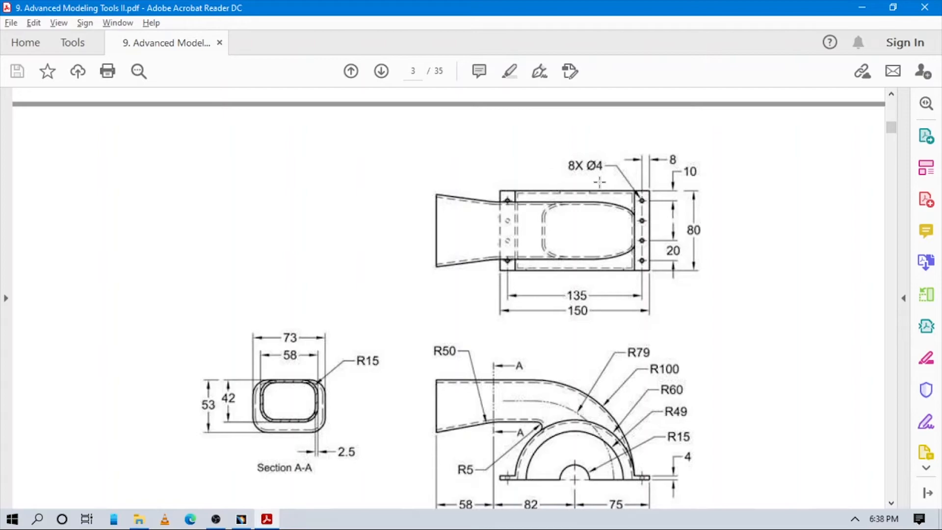
key("alt+Tab")
middle_click_drag(554, 288, 589, 265)
left_click(477, 96)
left_click(529, 297)
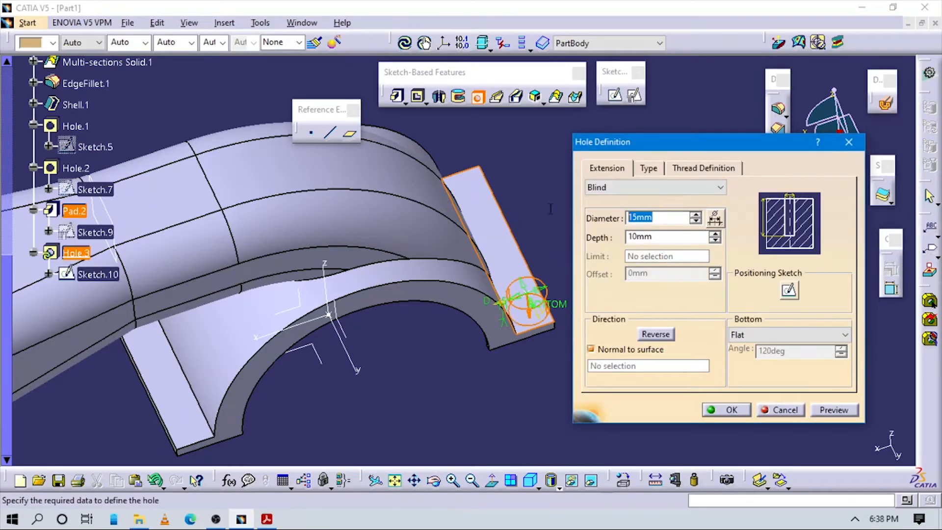
key("alt+Tab")
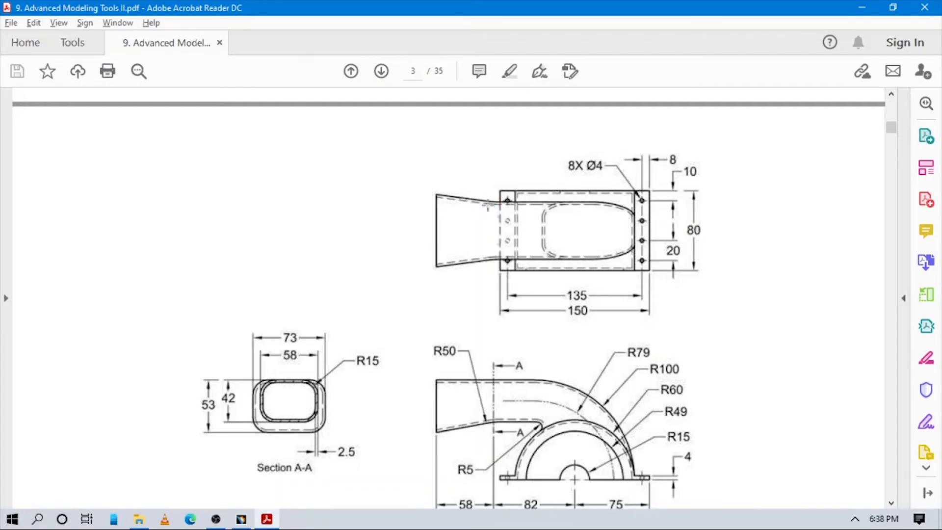
key("alt+Tab")
left_click_drag(669, 217, 426, 217)
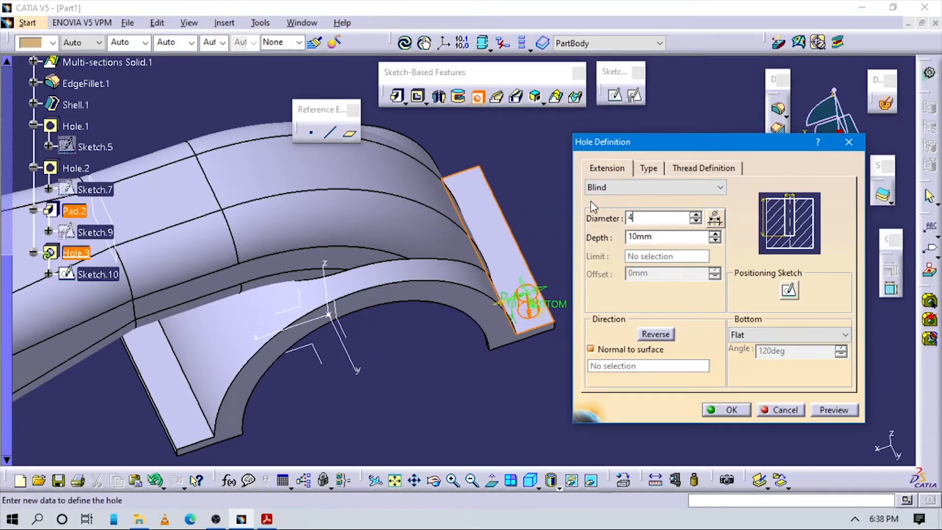
left_click(613, 187)
left_click(616, 208)
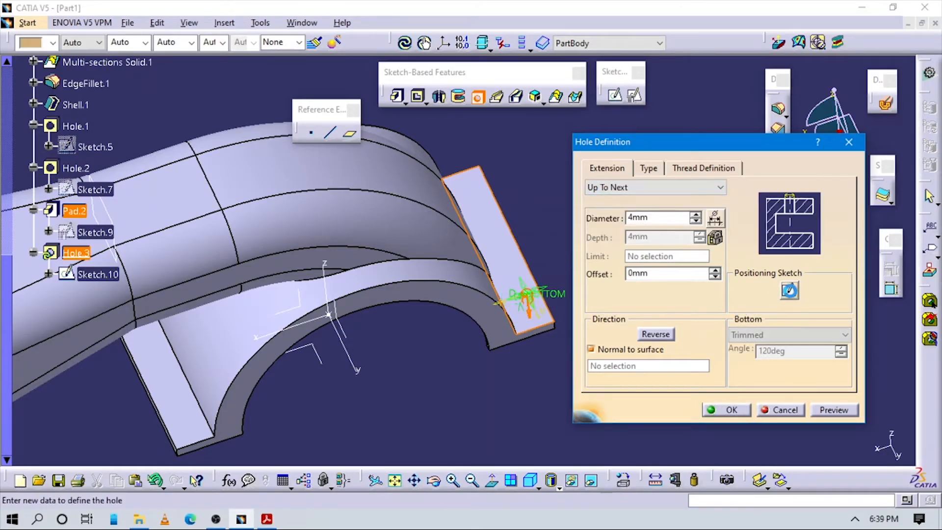
Step: Open the hole's positioning sketch and constrain its centre point 8 mm from the flange's outer long edge, following the PDF drawing
key("alt+Tab")
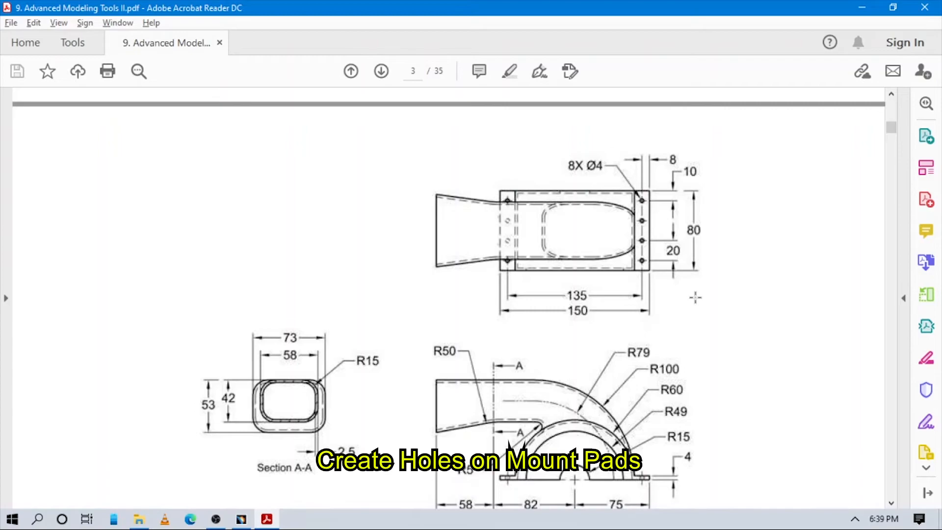
key("alt+Tab")
middle_click_drag(645, 337, 654, 272)
scroll(645, 395, "up", 1)
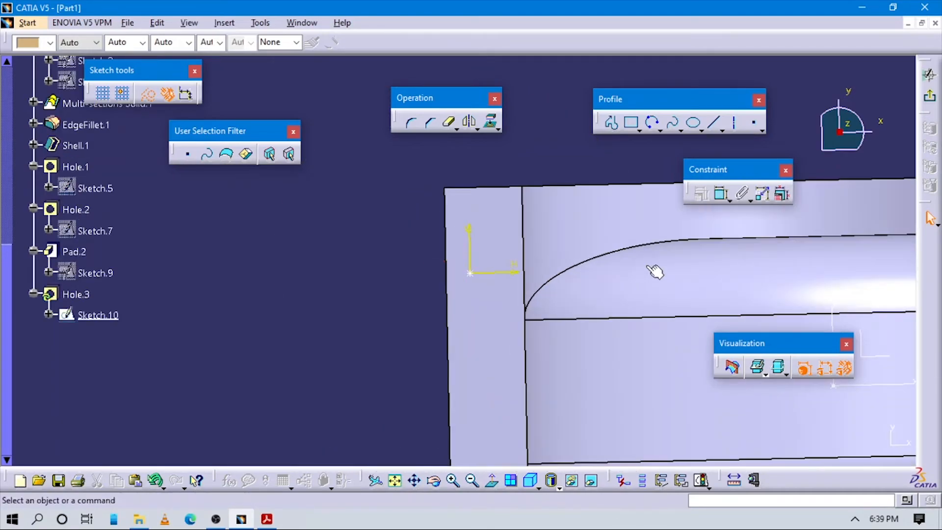
left_click(718, 196)
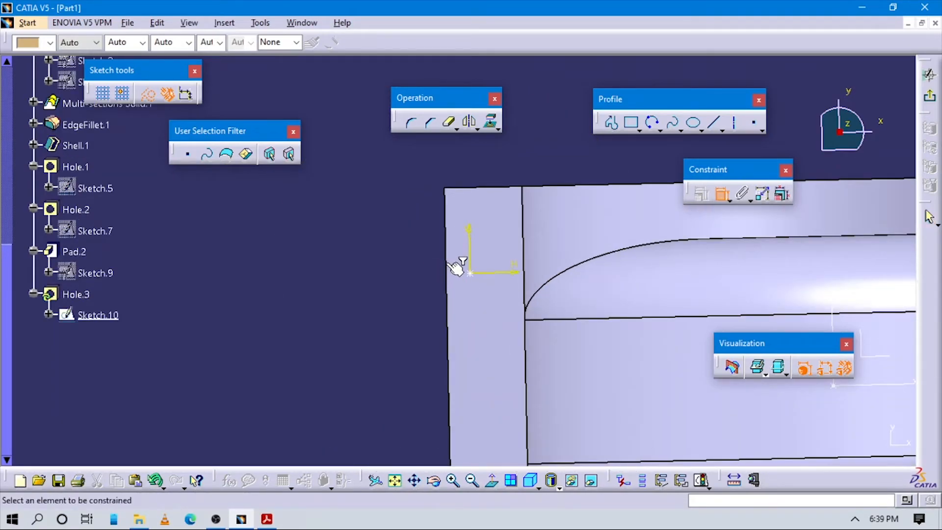
left_click(472, 273)
left_click(463, 153)
key("alt+Tab")
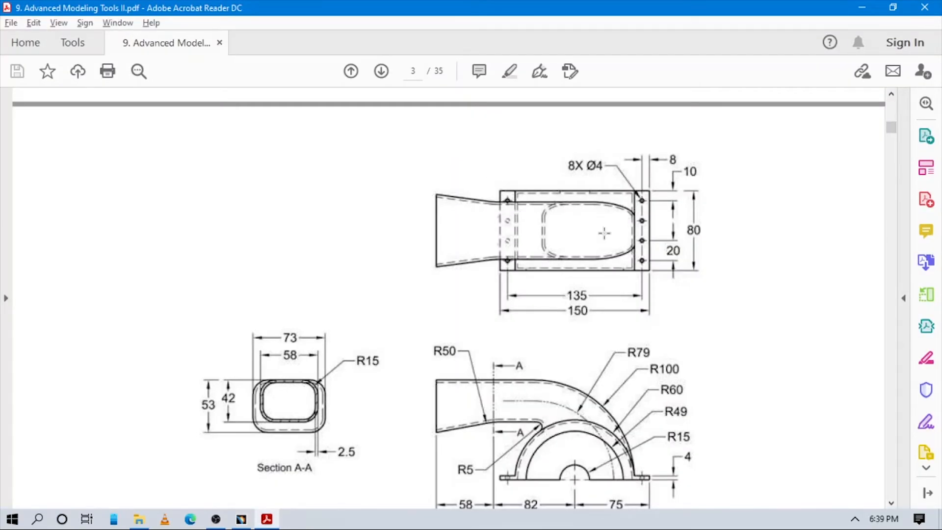
key("alt+Tab")
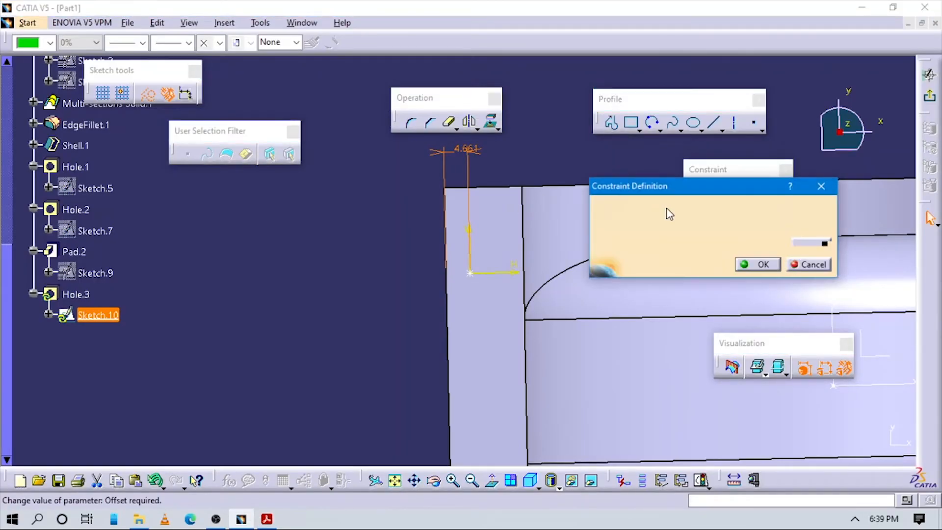
left_click_drag(668, 212, 562, 202)
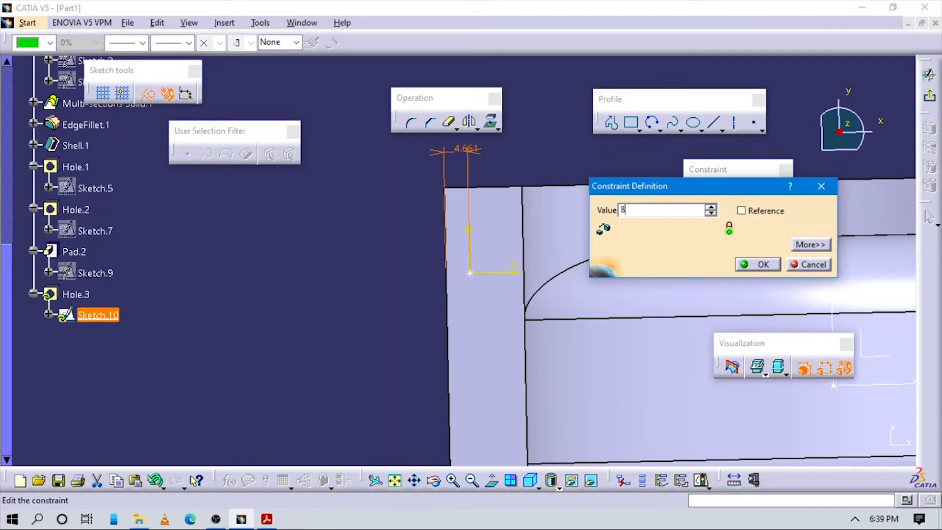
type("8")
key("Return")
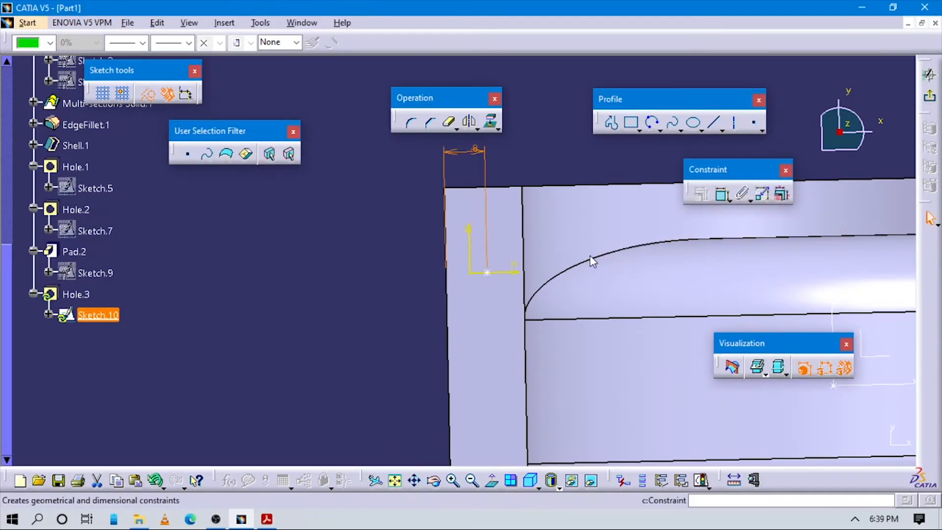
Step: Constrain the hole's centre point 10 mm from the flange's short end edge, following the PDF drawing
left_click(487, 272)
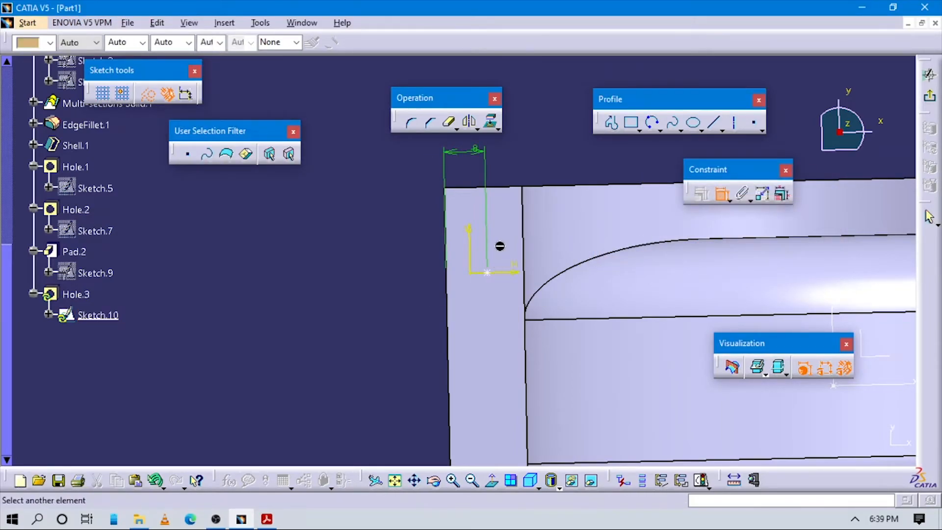
left_click(399, 216)
key("alt+Tab")
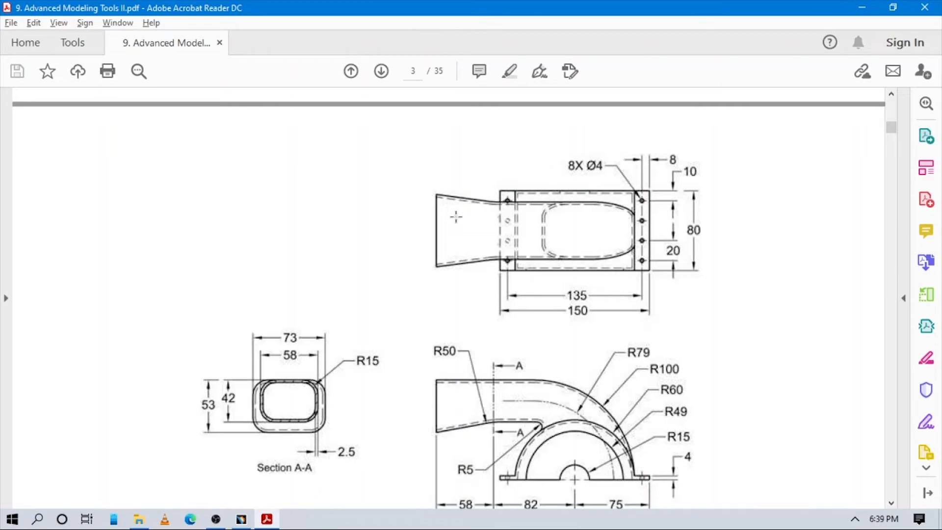
key("alt+Tab")
left_click_drag(678, 213, 499, 207)
type("10")
key("Return")
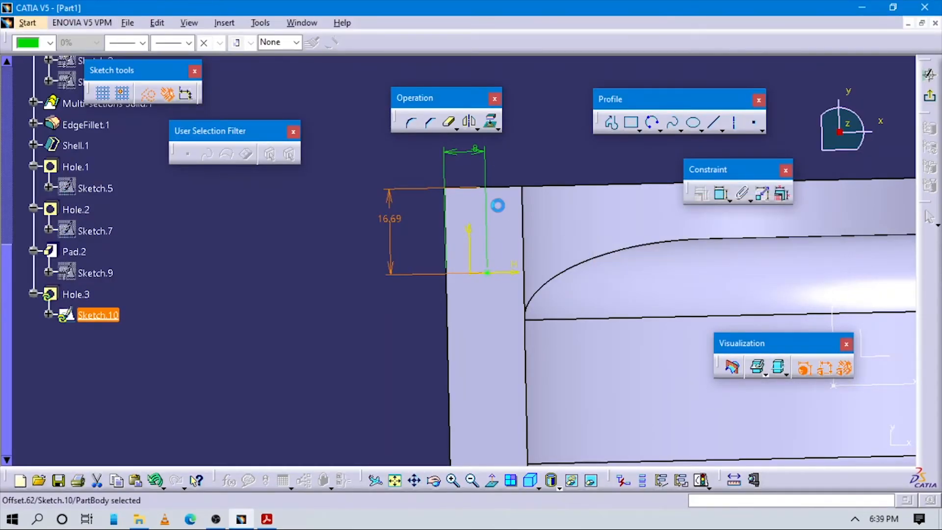
Step: Exit the positioning sketch, then preview and create the through hole in the flange
middle_click_drag(554, 148, 554, 226)
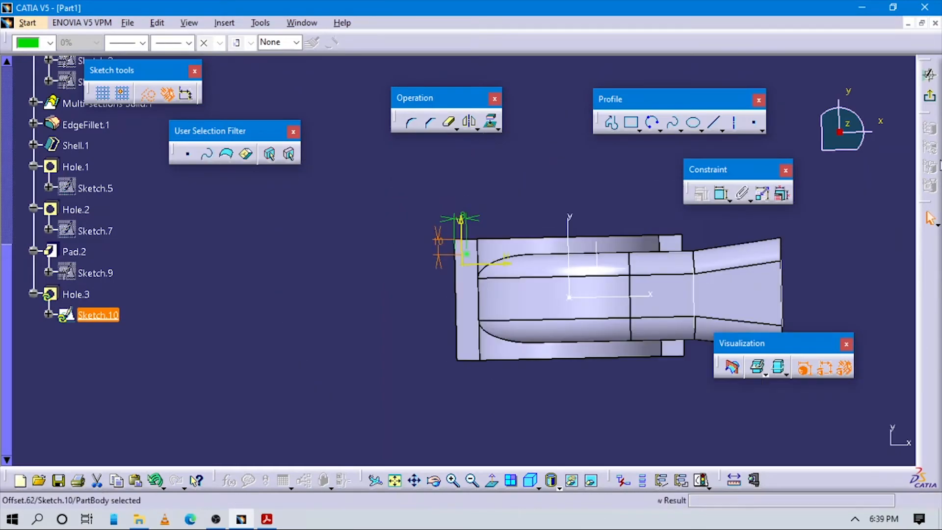
left_click(930, 97)
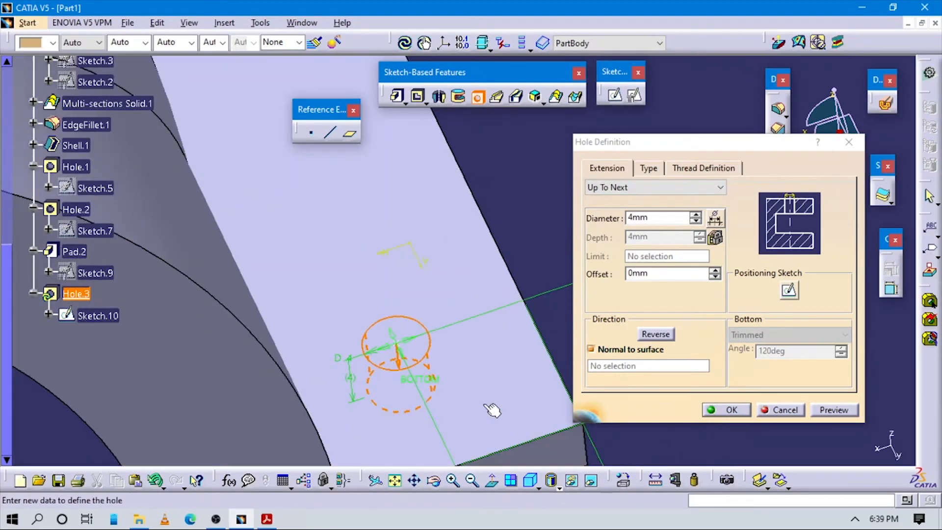
left_click(834, 410)
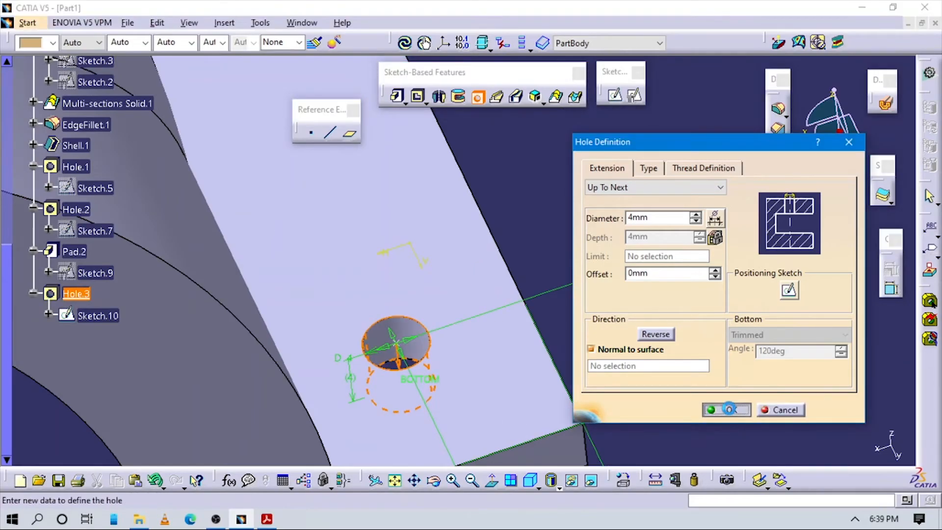
left_click(727, 410)
middle_click_drag(594, 363, 474, 322)
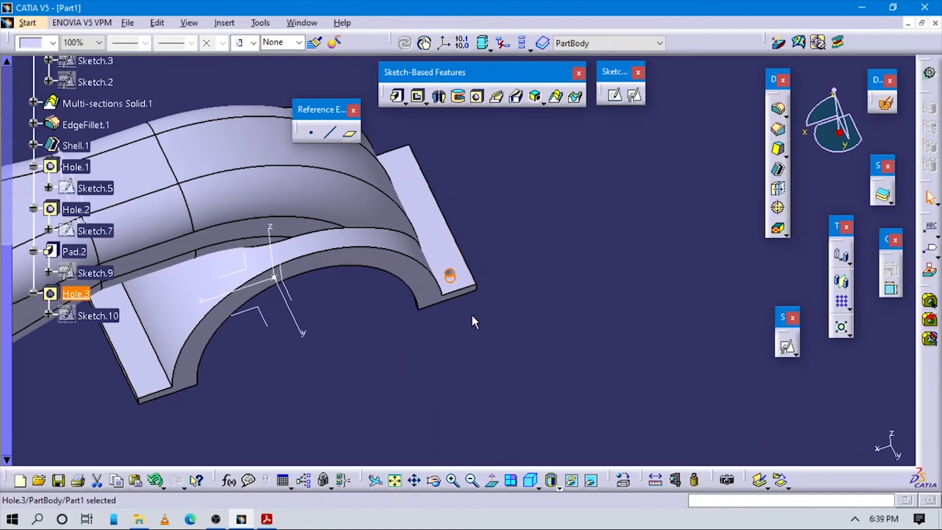
Step: Start a rectangular pattern of the flange hole along the axis system's Y axis, reversed to run along the flange
left_click(510, 343)
middle_click_drag(450, 276, 447, 235)
left_click(439, 284)
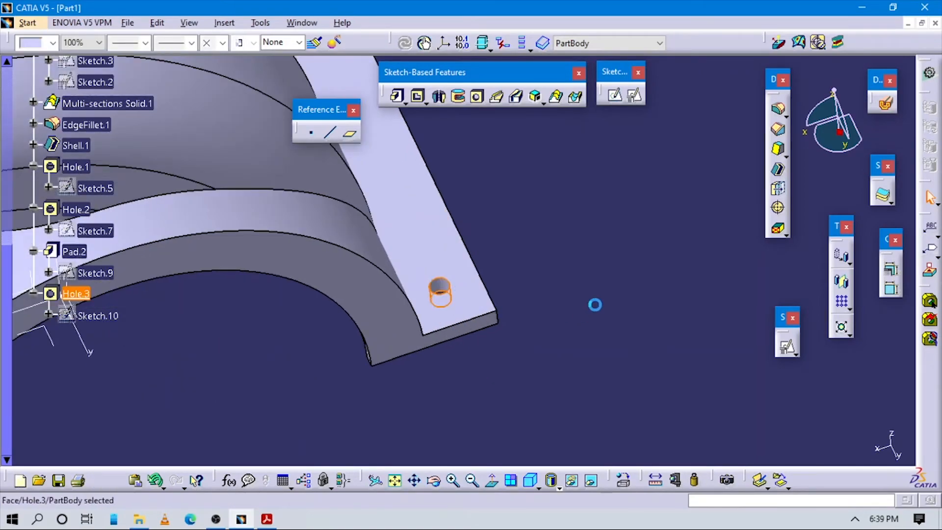
left_click(844, 303)
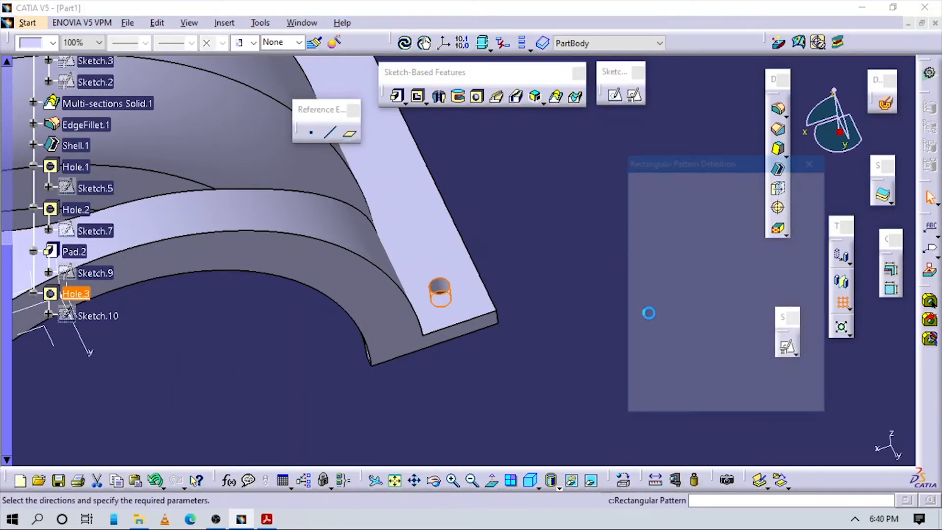
middle_click_drag(374, 348, 477, 384)
middle_click(478, 385)
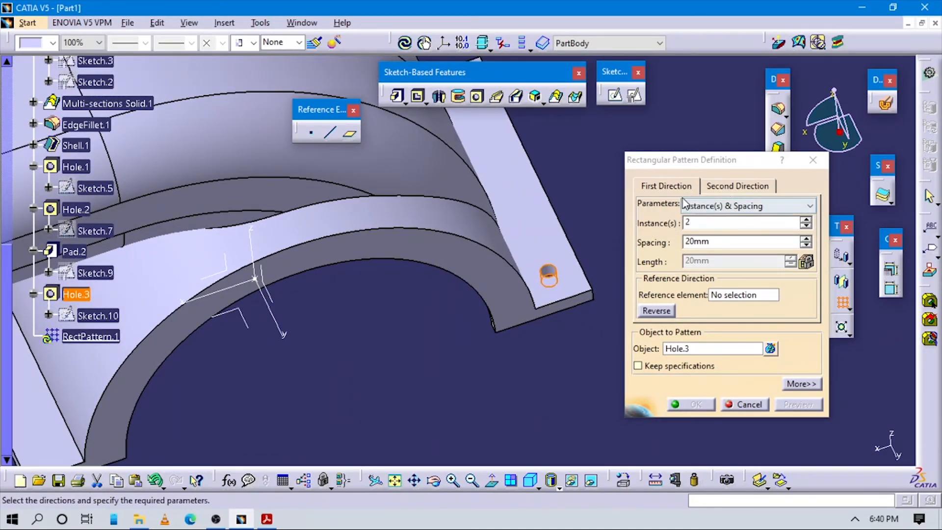
middle_click_drag(329, 358, 362, 351)
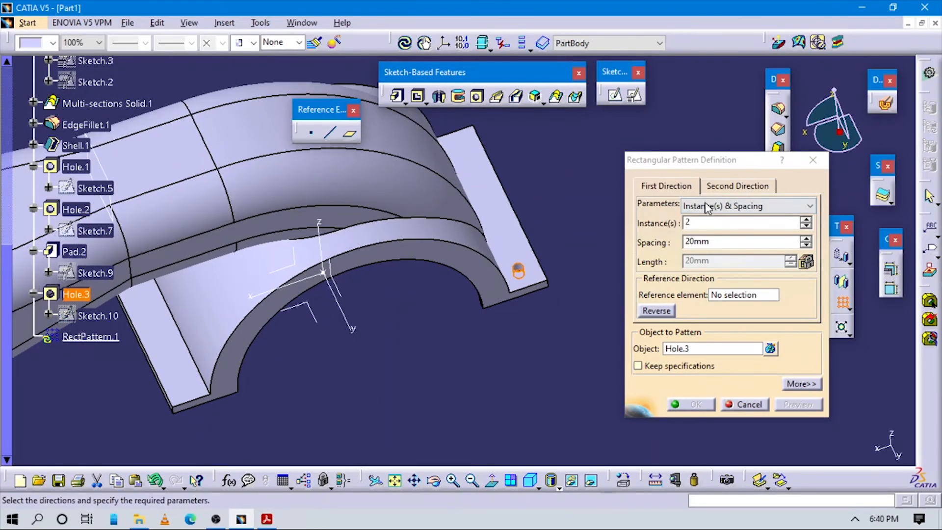
left_click(726, 294)
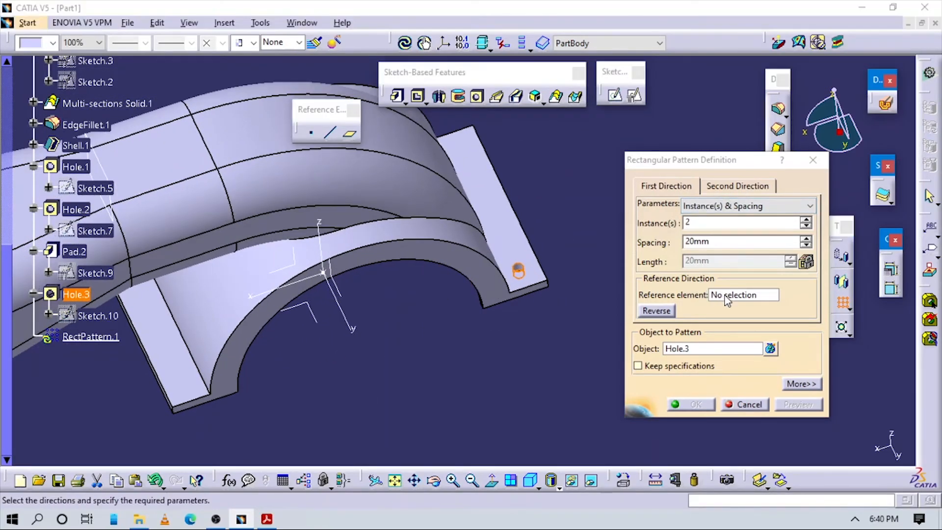
left_click(350, 314)
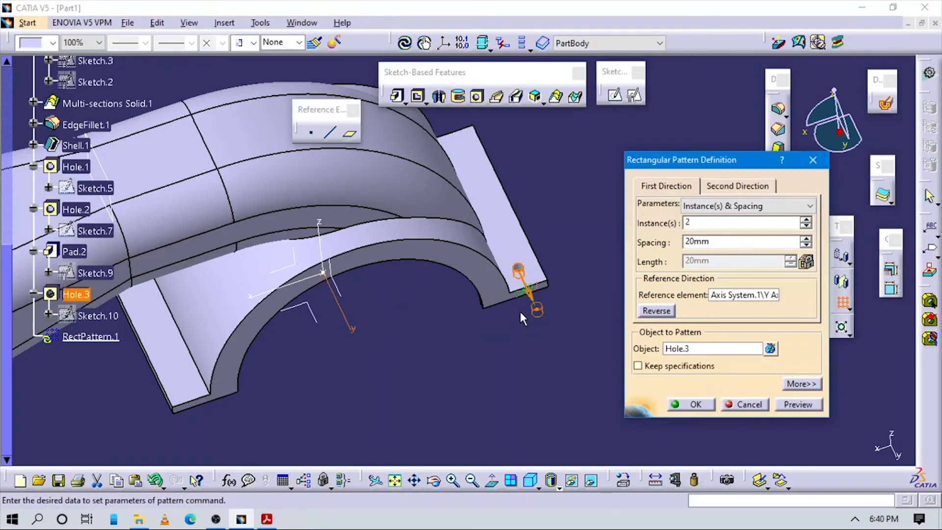
left_click(655, 310)
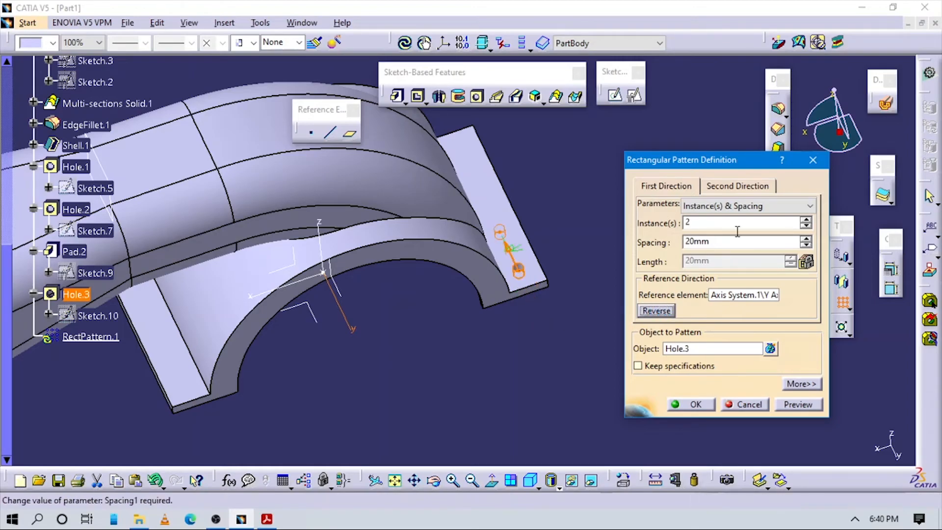
Step: Set the axis system's X axis as the hole pattern's second direction, pointing toward the opposite flange
left_click(738, 186)
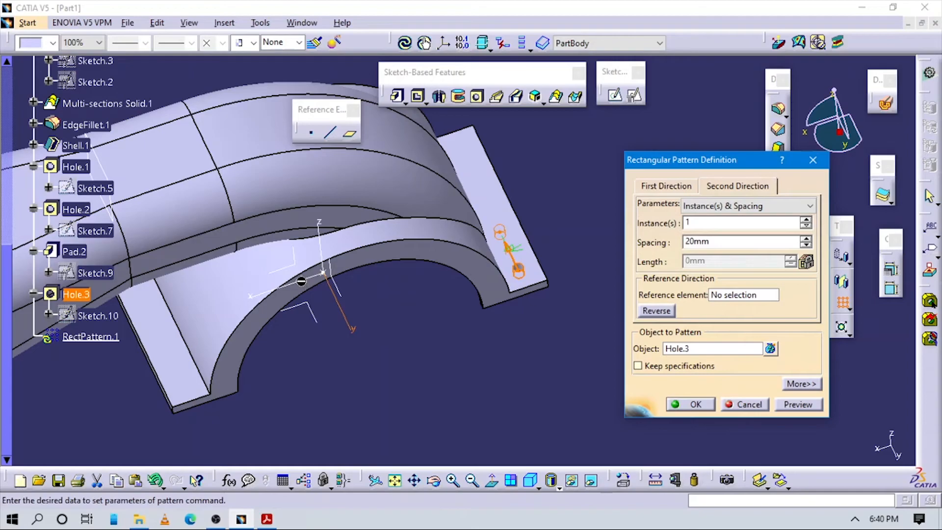
middle_click_drag(343, 367, 464, 334)
left_click(729, 296)
left_click(415, 288)
Step: Set the pattern's first direction to 4 instances and check the hole spacings in the PDF drawing
left_click(675, 184)
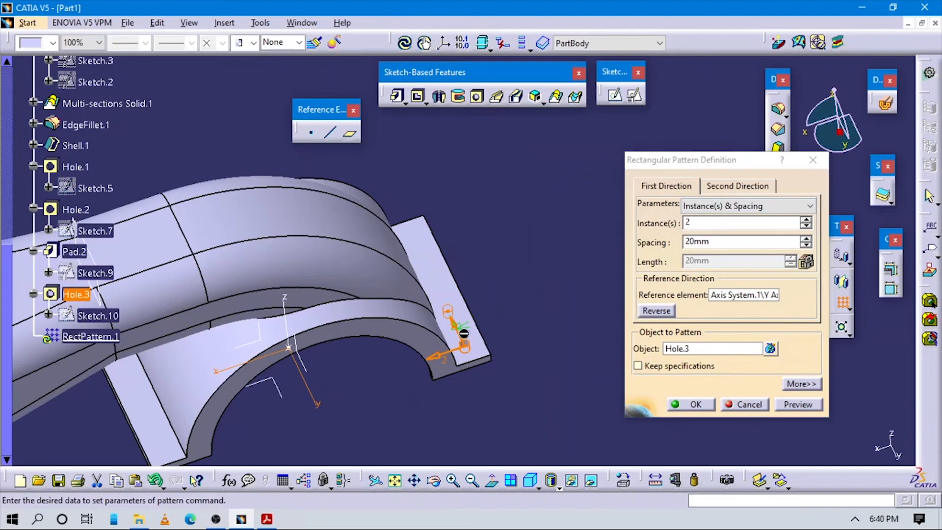
left_click(705, 225)
type("4")
key("Return")
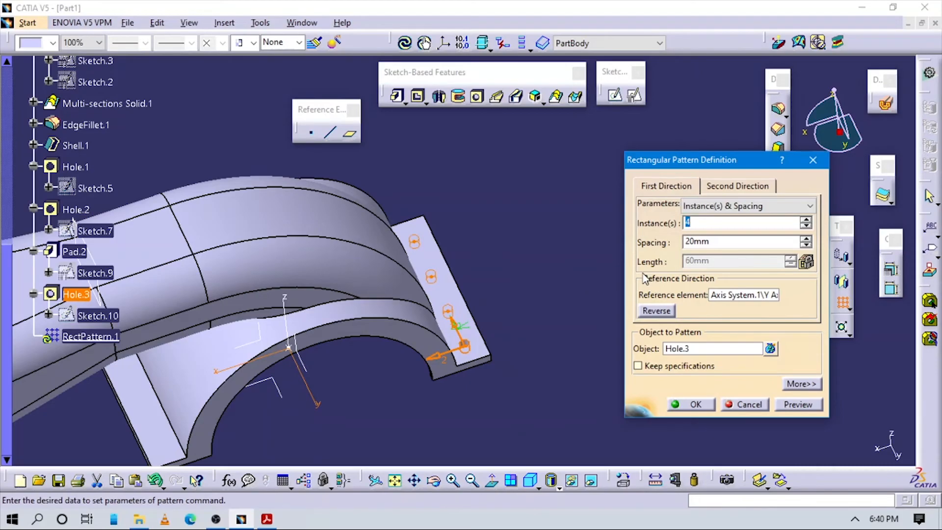
key("alt+Tab")
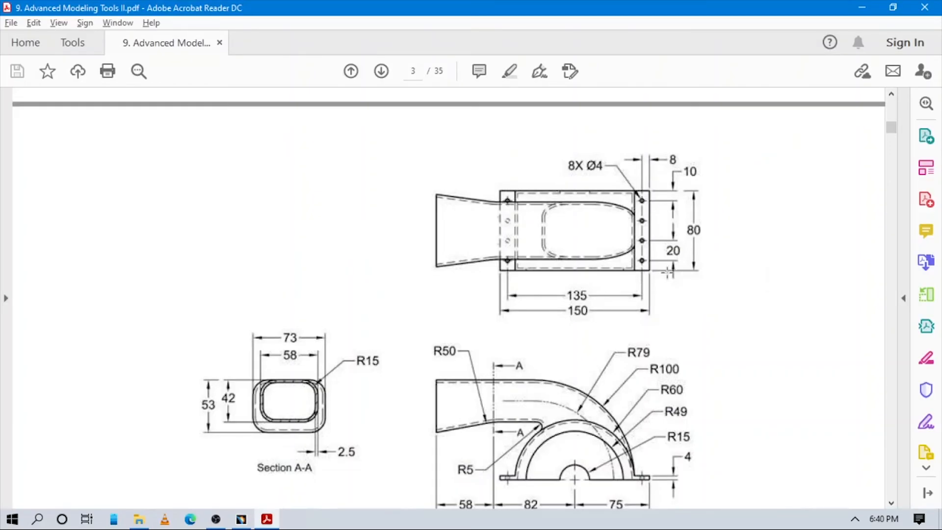
Step: Return to CATIA and set the hole pattern's second direction to 2 instances
key("alt+Tab")
key("alt+Tab")
key("alt+Tab")
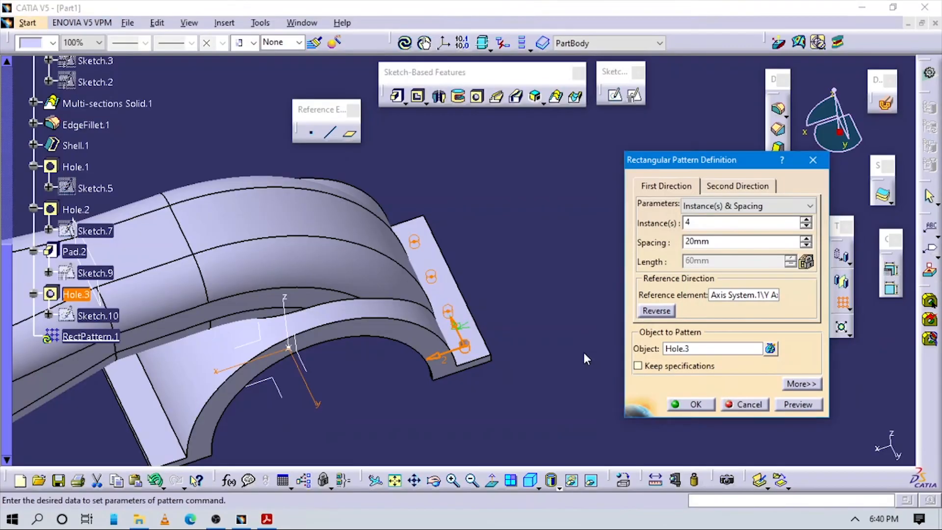
middle_click_drag(410, 400, 497, 321)
left_click(738, 186)
type("2")
key("Tab")
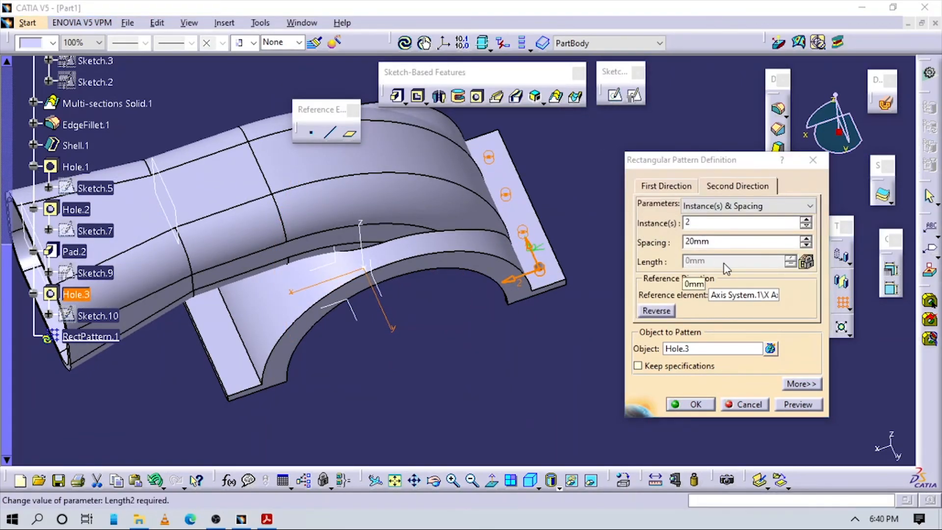
Step: Set the second direction's spacing to 135 mm according to the PDF drawing and create the rectangular hole pattern
key("alt+Tab")
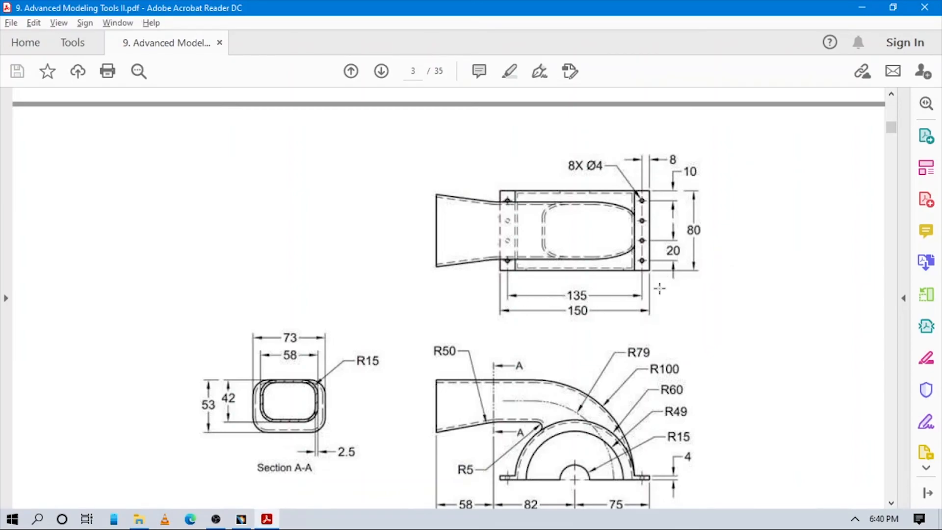
key("alt+Tab")
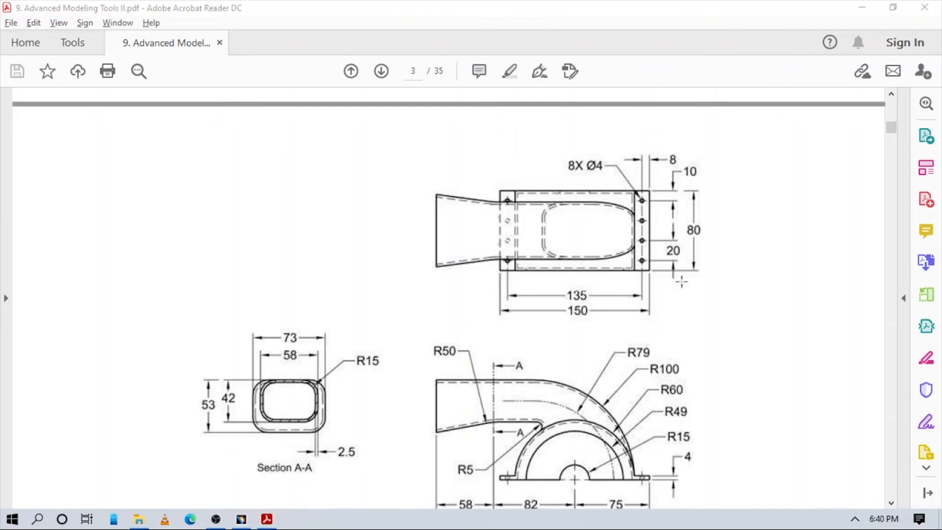
type("135mm")
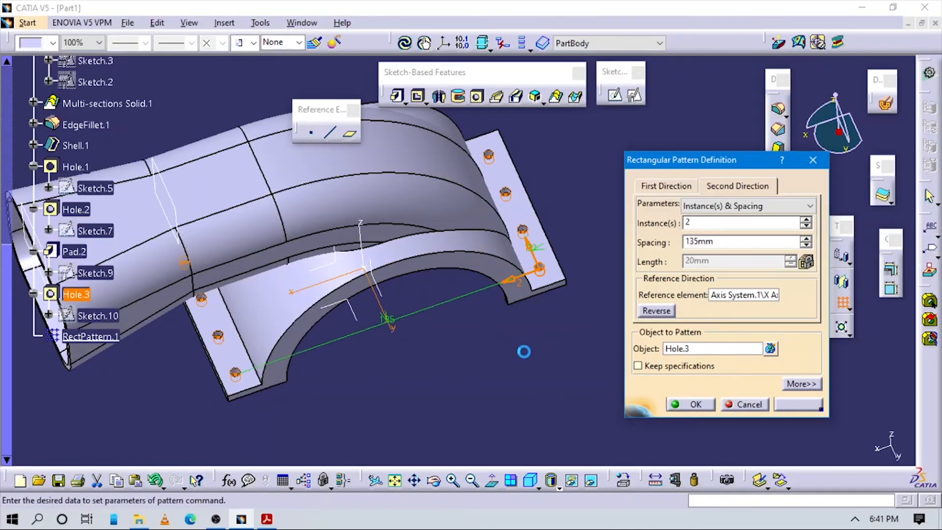
middle_click_drag(364, 356, 362, 351)
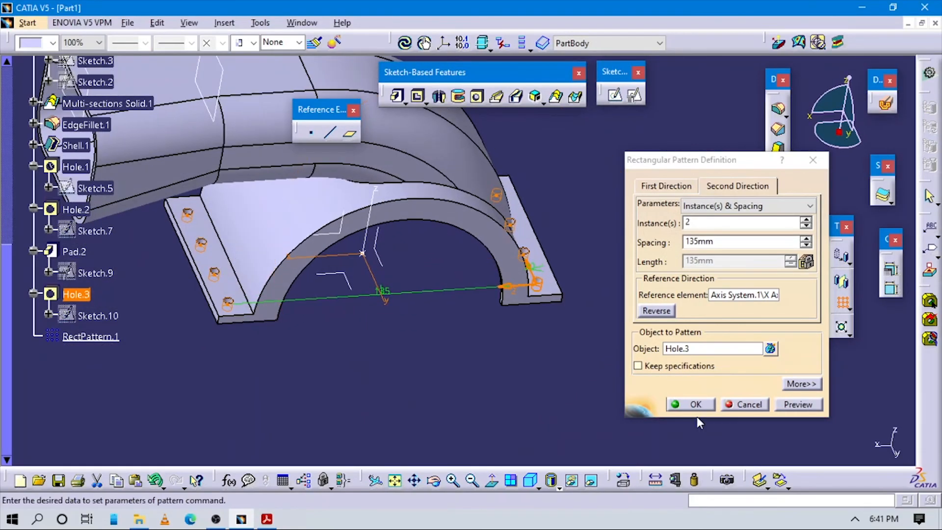
left_click(691, 408)
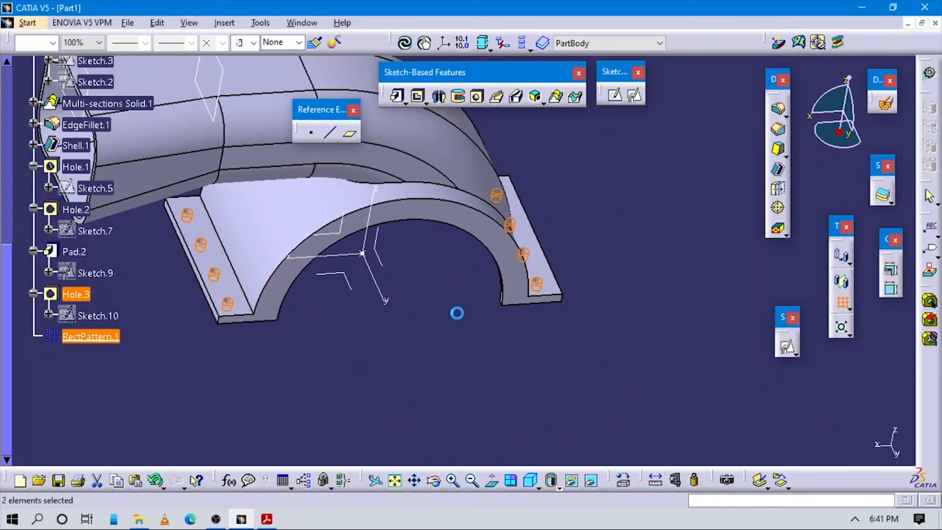
Step: View the patterned part in isometric view and check the PDF drawing for the remaining fillet dimensions
middle_click_drag(471, 374, 498, 416)
left_click(531, 480)
middle_click_drag(603, 373, 583, 332)
left_click(583, 332)
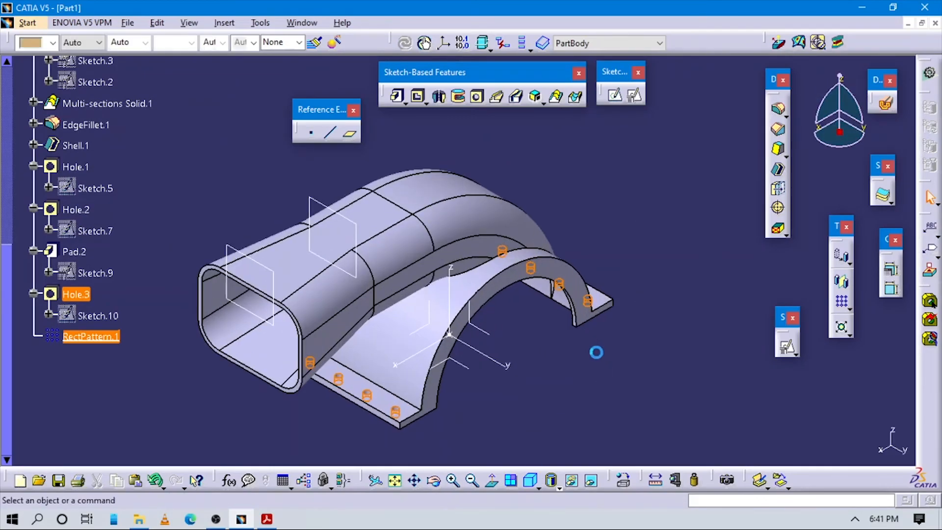
key("alt+Tab")
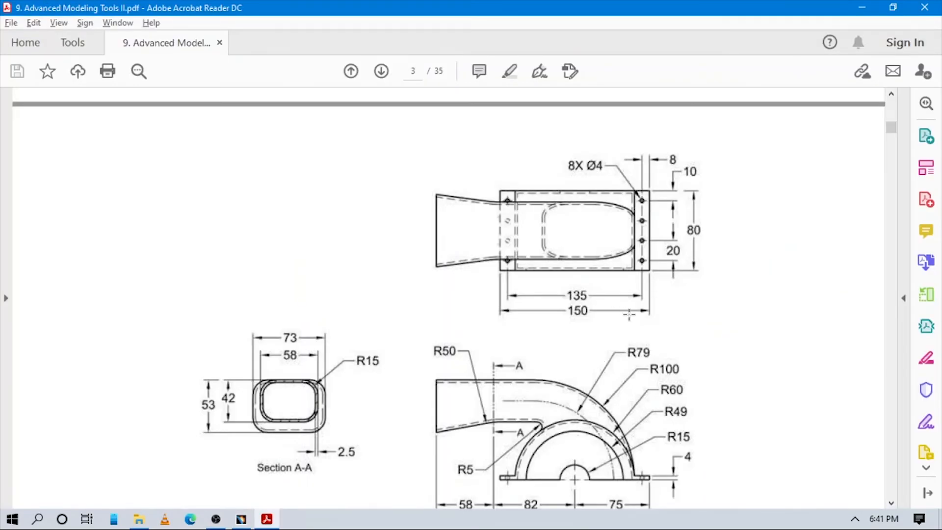
scroll(654, 361, "down", 3)
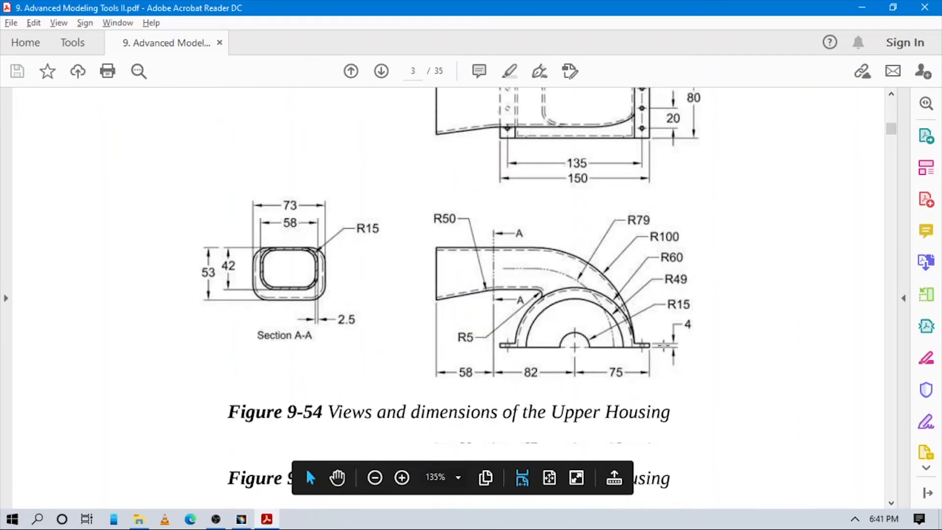
key("alt+Tab")
Step: Fillet the outer edge where the curved duct meets the semicircular housing with a 5 mm radius, checking the radius in the PDF
middle_click_drag(527, 331, 669, 205)
left_click(779, 109)
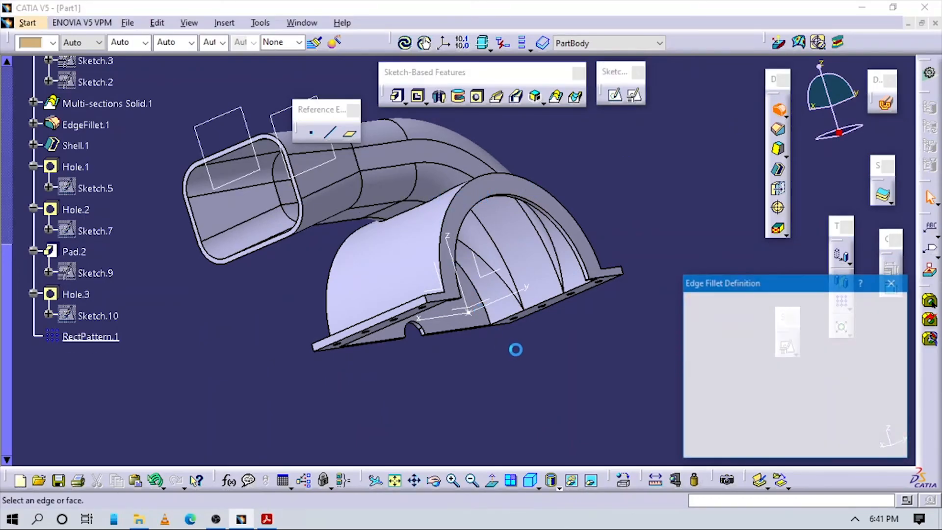
middle_click_drag(530, 374, 648, 362)
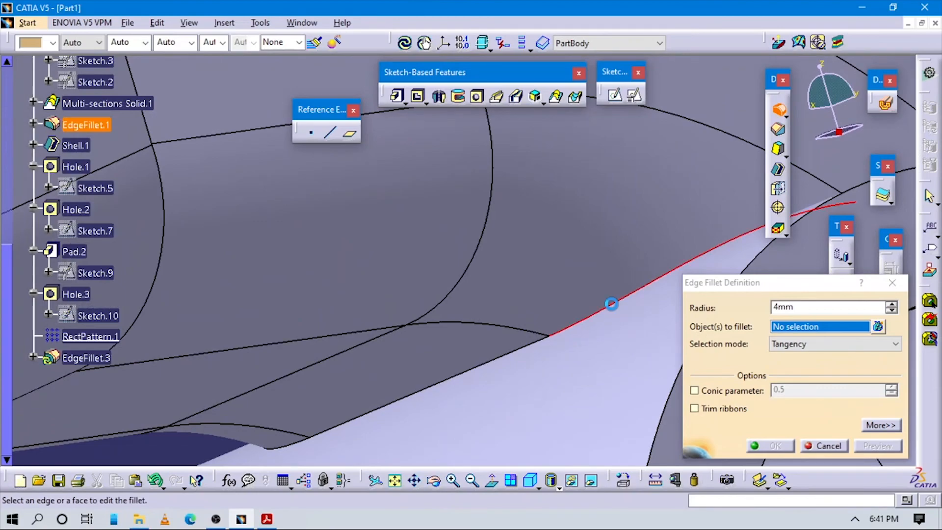
left_click(610, 304)
key("alt+Tab")
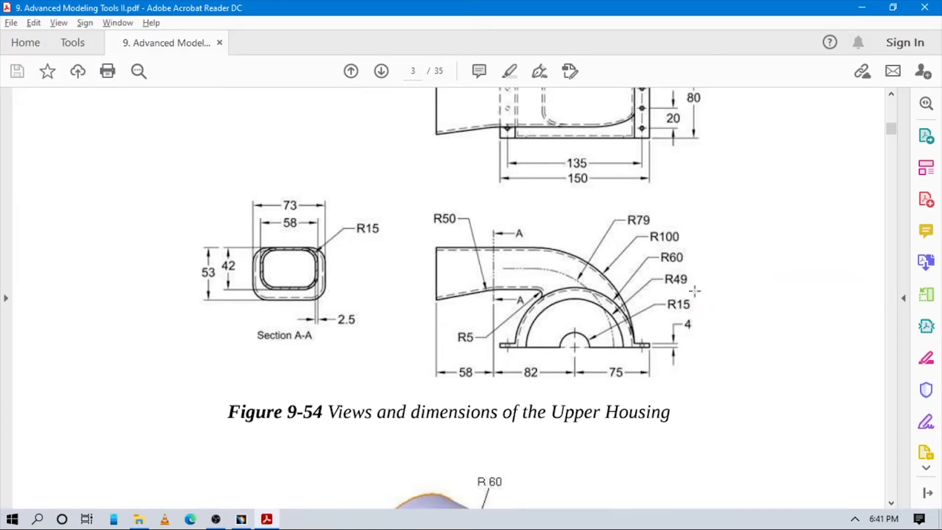
key("alt+Tab")
left_click_drag(803, 305, 691, 294)
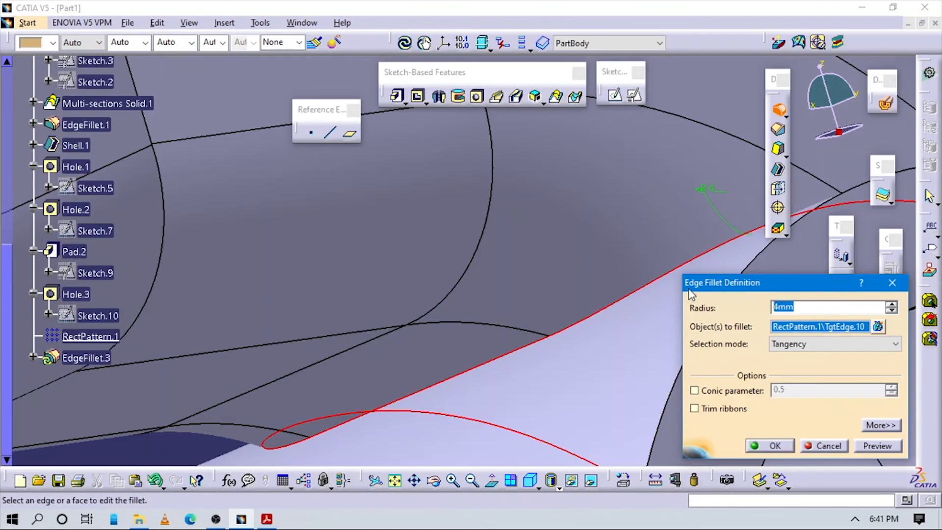
middle_click_drag(654, 391, 670, 459)
left_click(768, 446)
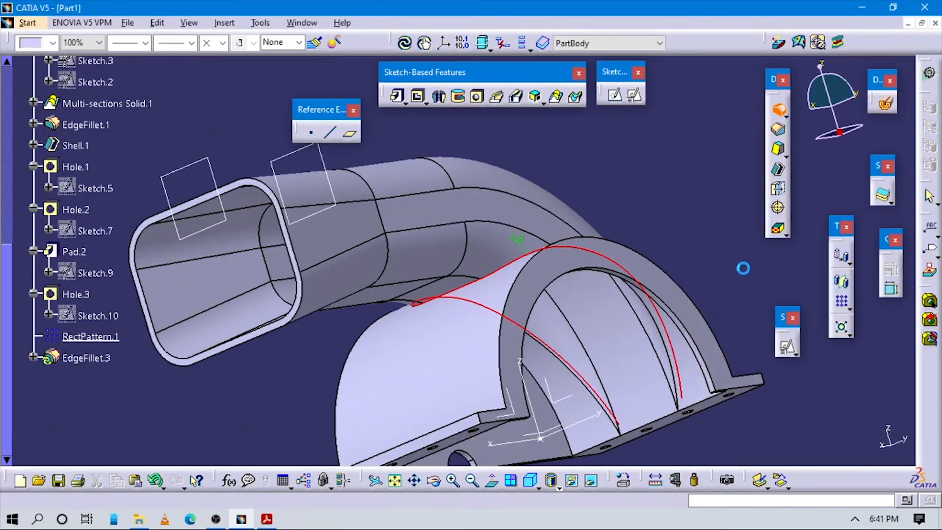
middle_click_drag(624, 218, 637, 289)
left_click(614, 383)
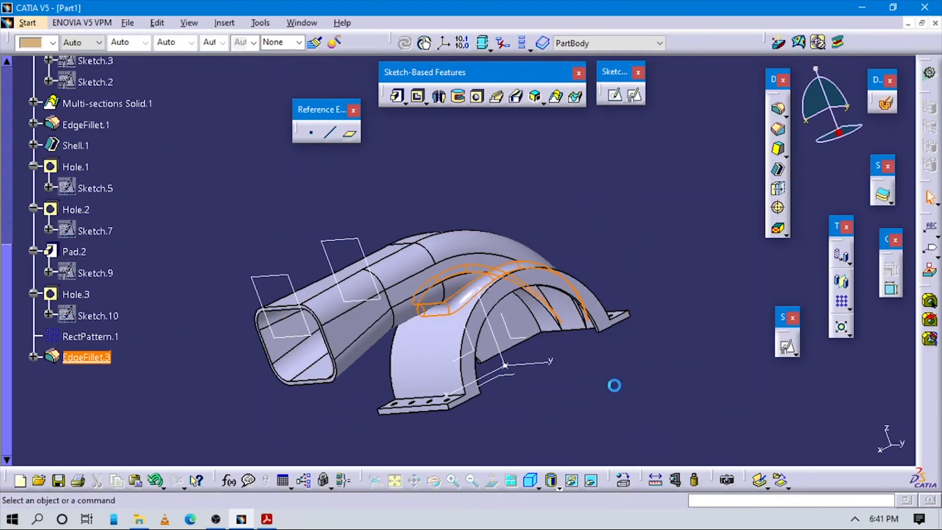
Step: Set the display to shading with edges without smooth edges and inspect the filleted part
left_click(559, 486)
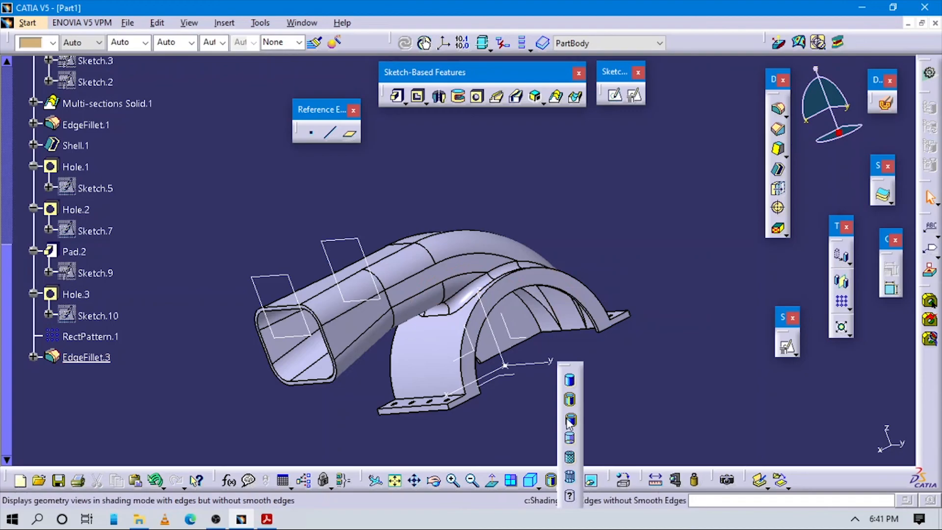
left_click(569, 418)
mouse_move(606, 240)
middle_mouse_down()
mouse_move(615, 238)
mouse_move(544, 421)
middle_mouse_up()
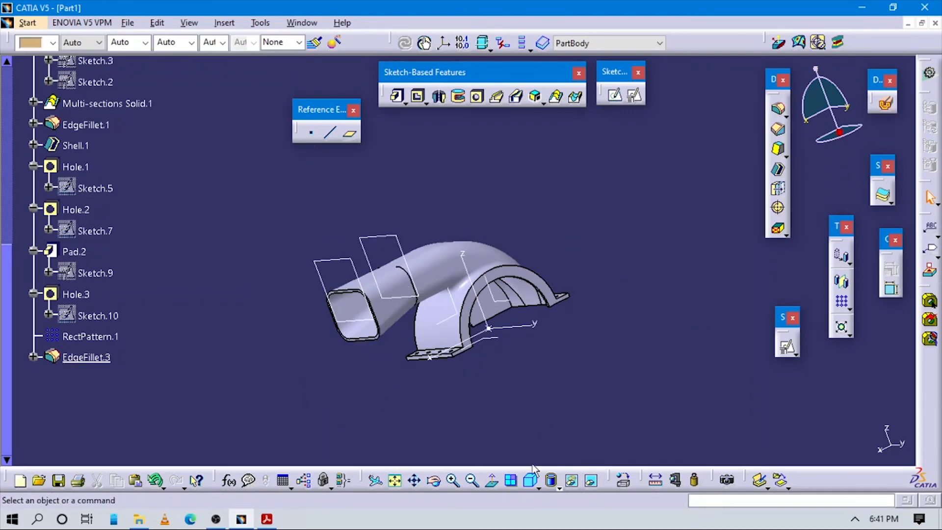
middle_click_drag(543, 469, 554, 320)
Step: Compare the model with the Figure 9-53 picture of the Upper Housing in the PDF
key("alt+Tab")
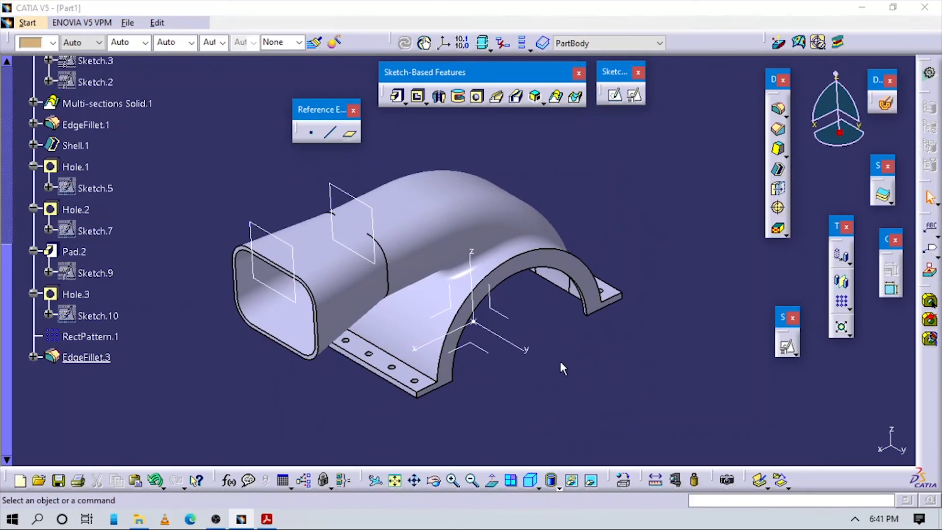
scroll(559, 325, "up", 20)
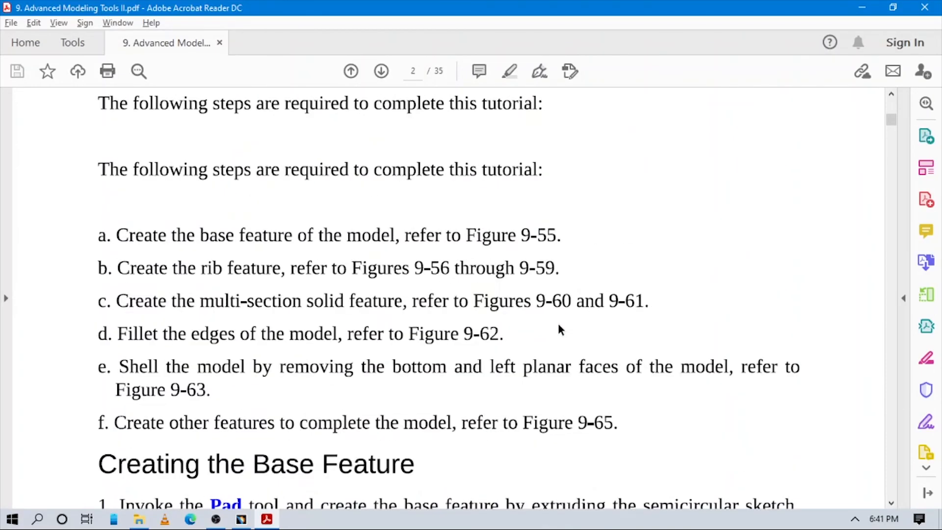
scroll(559, 319, "down", 3)
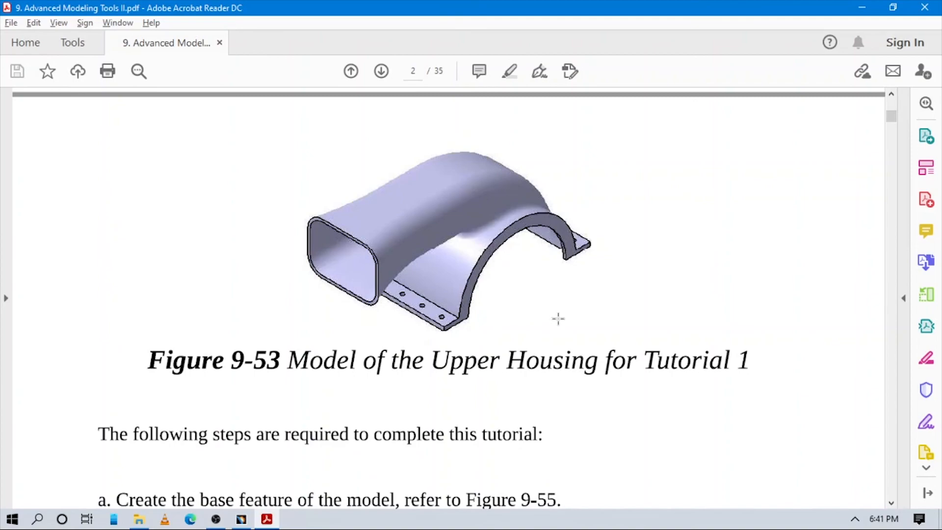
key("alt+Tab")
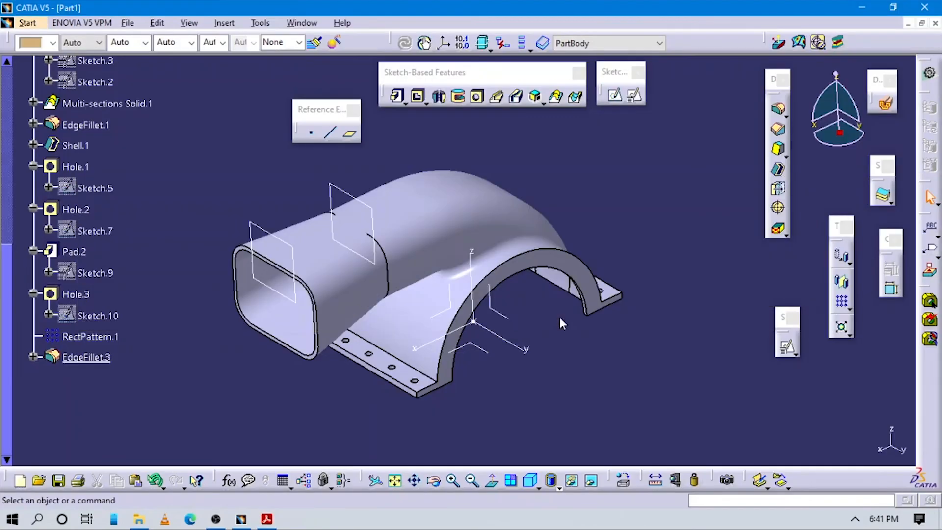
key("alt+Tab")
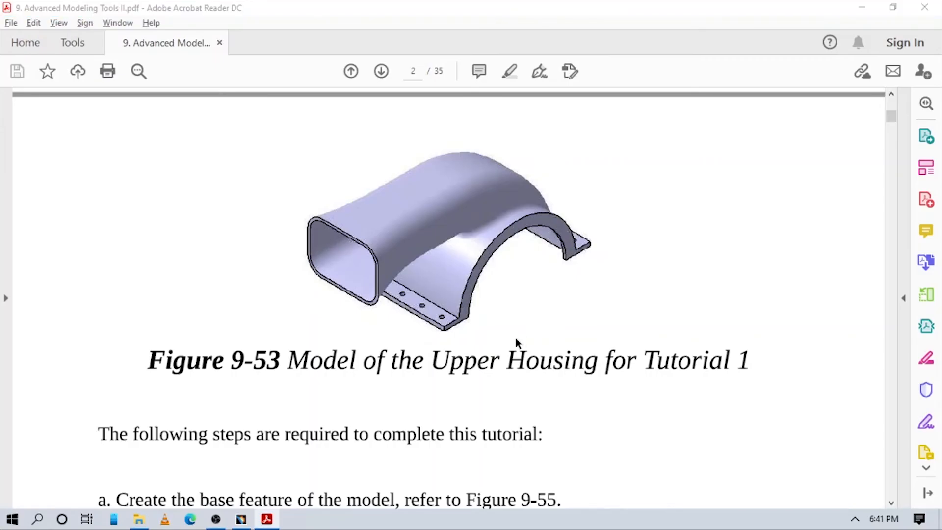
key("alt+Tab")
Step: Fillet the sharp edge between the flared inlet section and the curved duct with a 0.5 mm radius
middle_click_drag(423, 346, 463, 264)
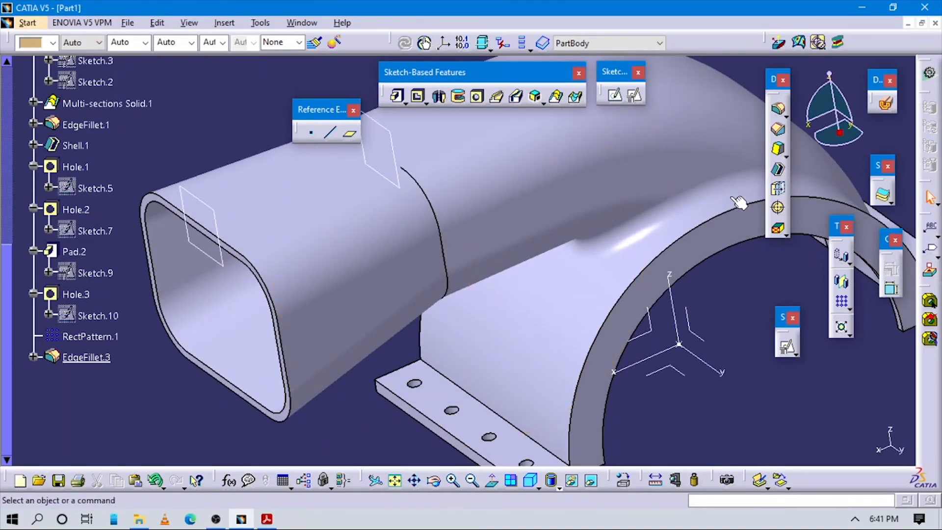
left_click(779, 111)
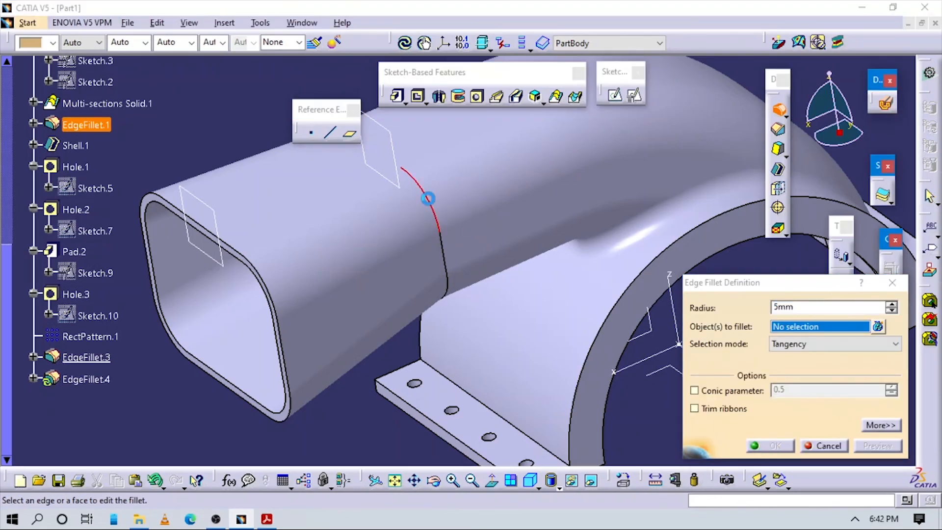
left_click(425, 192)
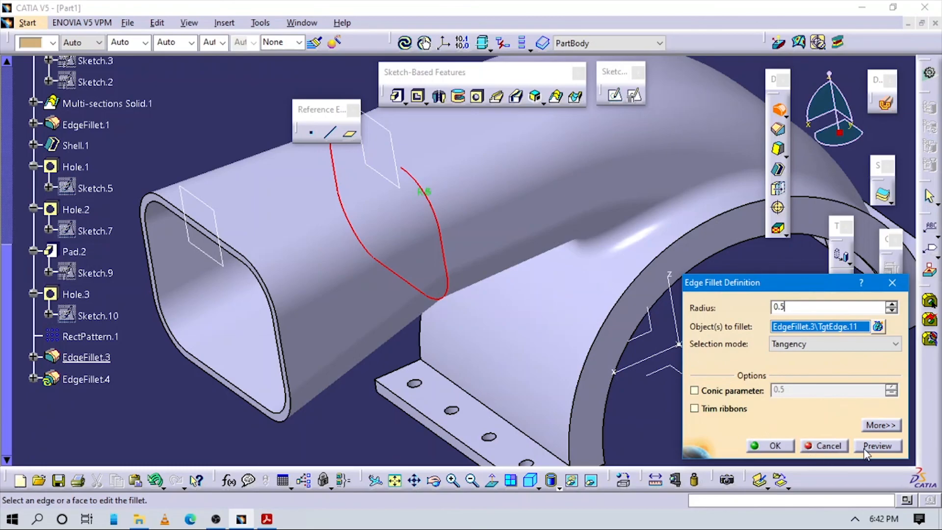
left_click(770, 445)
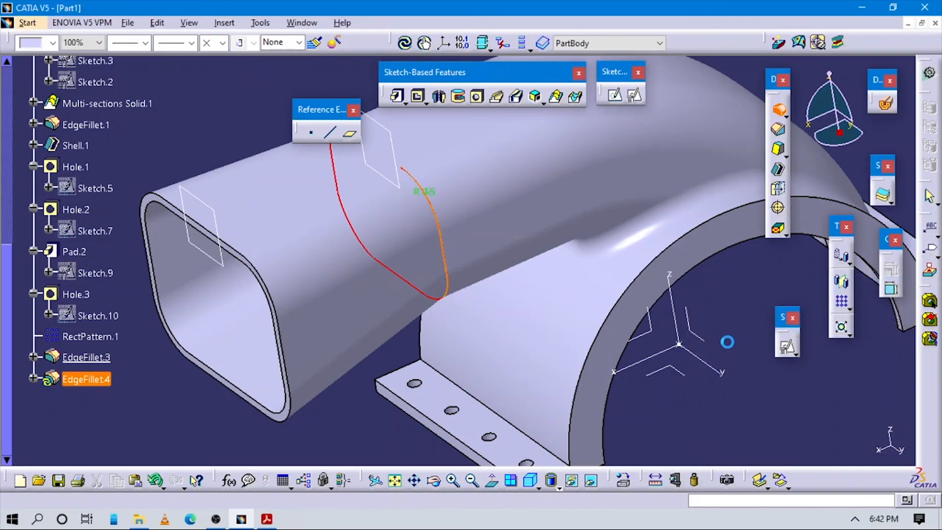
left_click(722, 365)
middle_click_drag(722, 365, 738, 408)
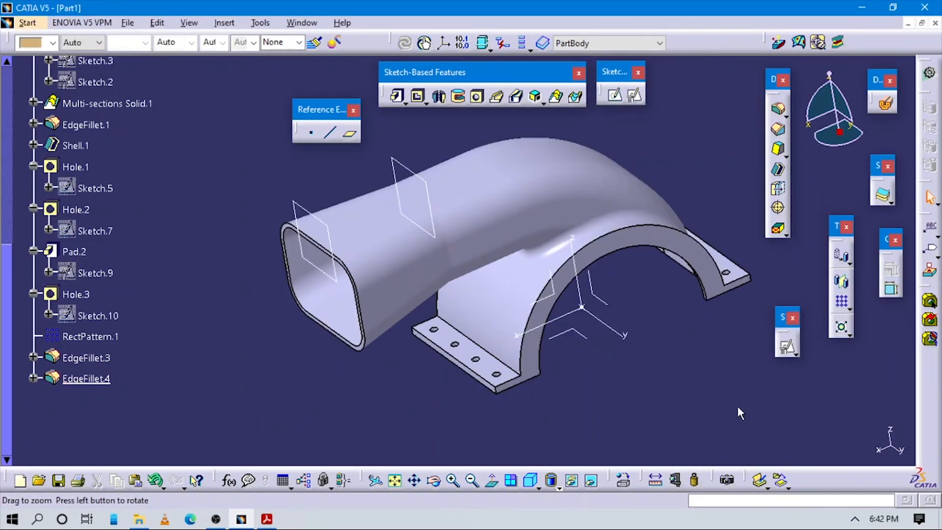
Step: Show the Upper Housing in isometric view and examine it up close
middle_click_drag(651, 386, 607, 463)
left_click(531, 480)
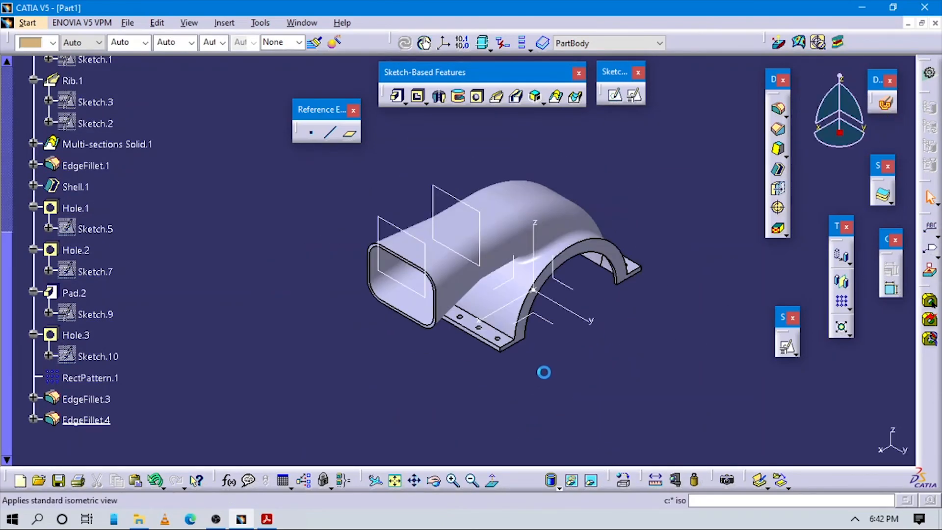
middle_click_drag(540, 354, 475, 354)
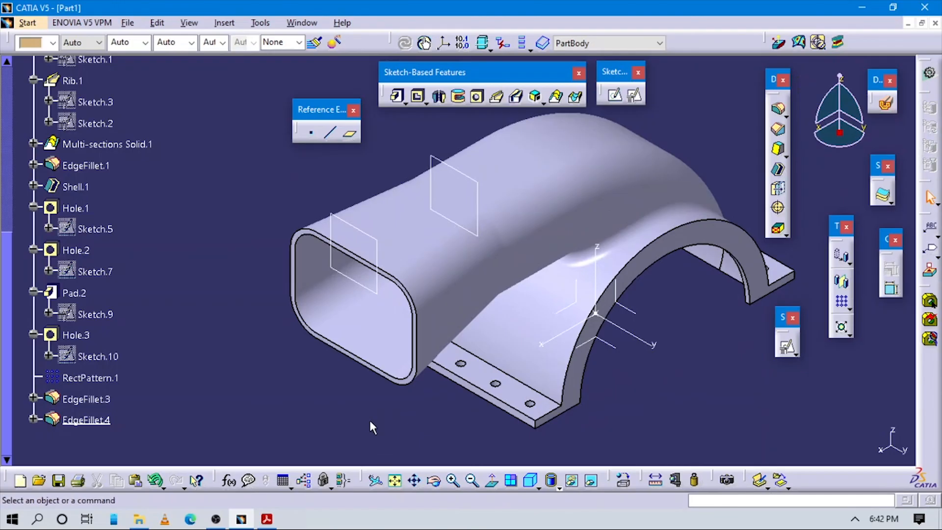